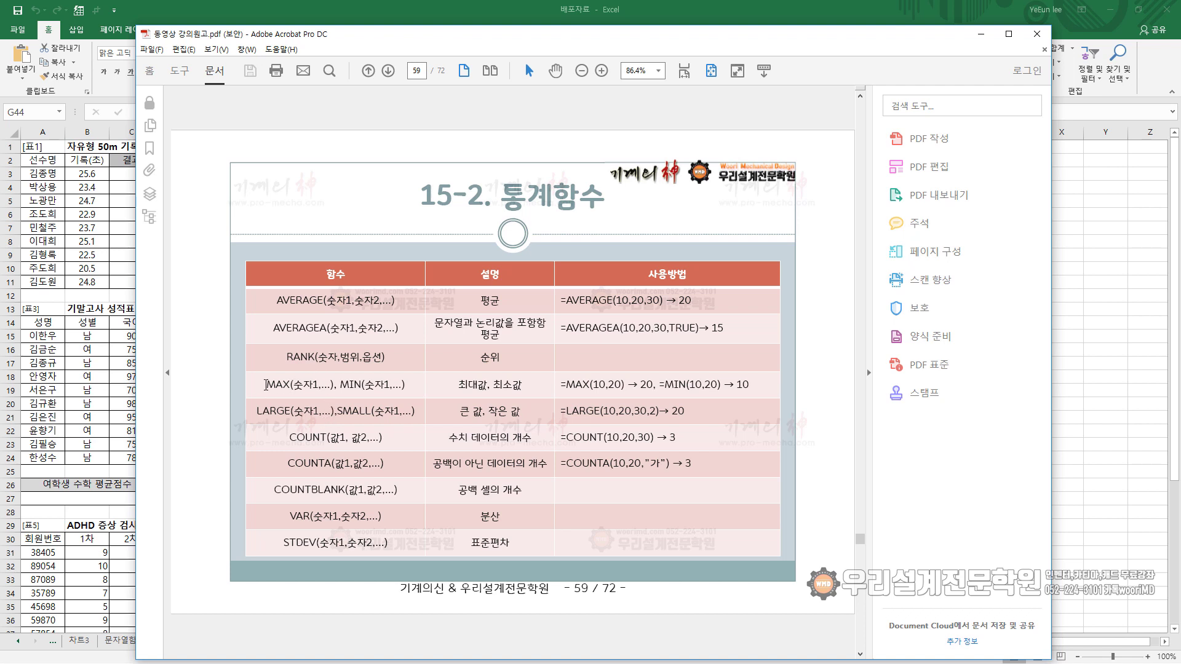
- Examine the statistical functions table on page 59, highlighting the MAX/MIN, LARGE/SMALL and AVERAGE entries in an enlarged view
drag(266, 384, 390, 386)
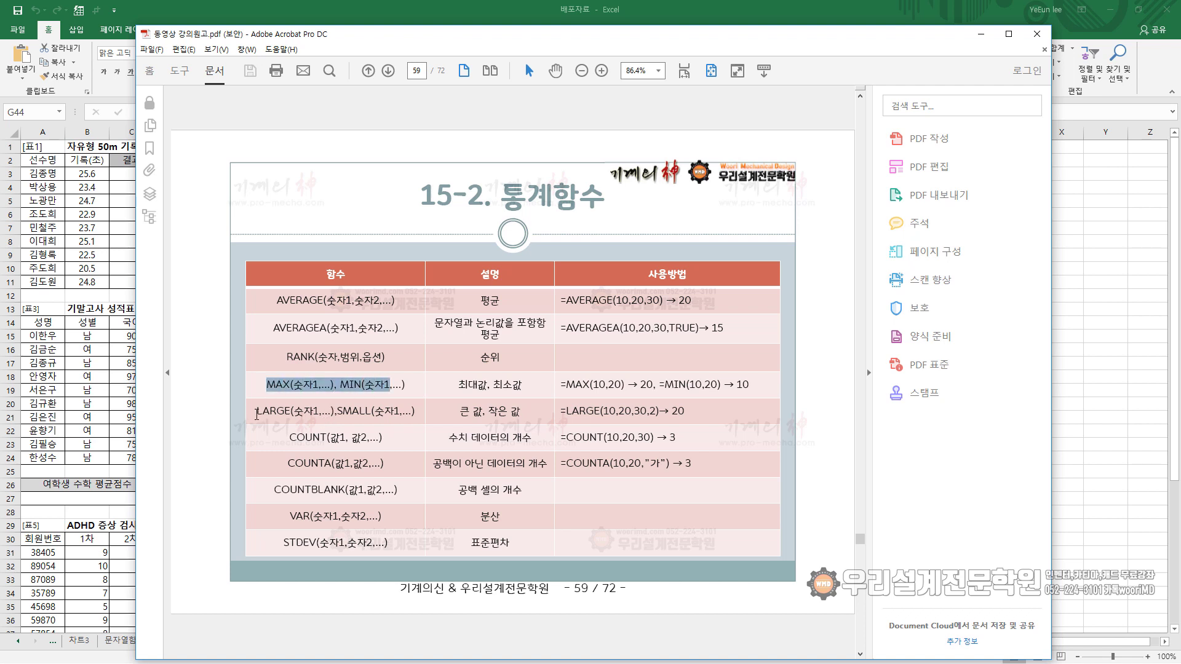
drag(257, 411, 380, 411)
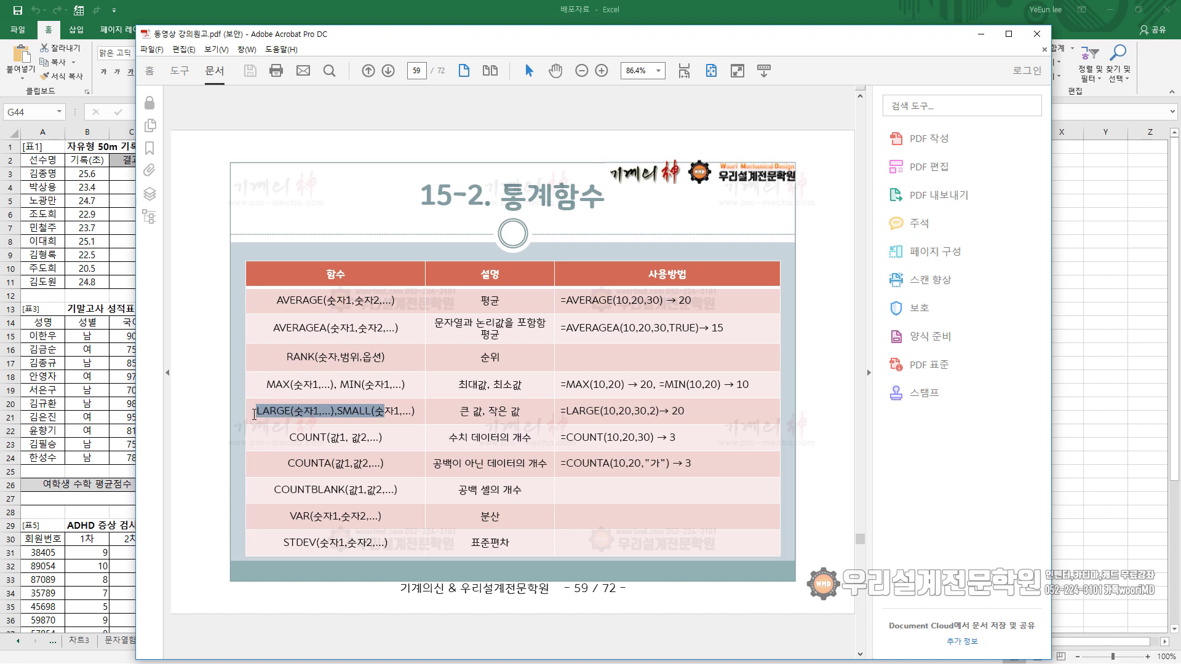
drag(255, 414, 290, 416)
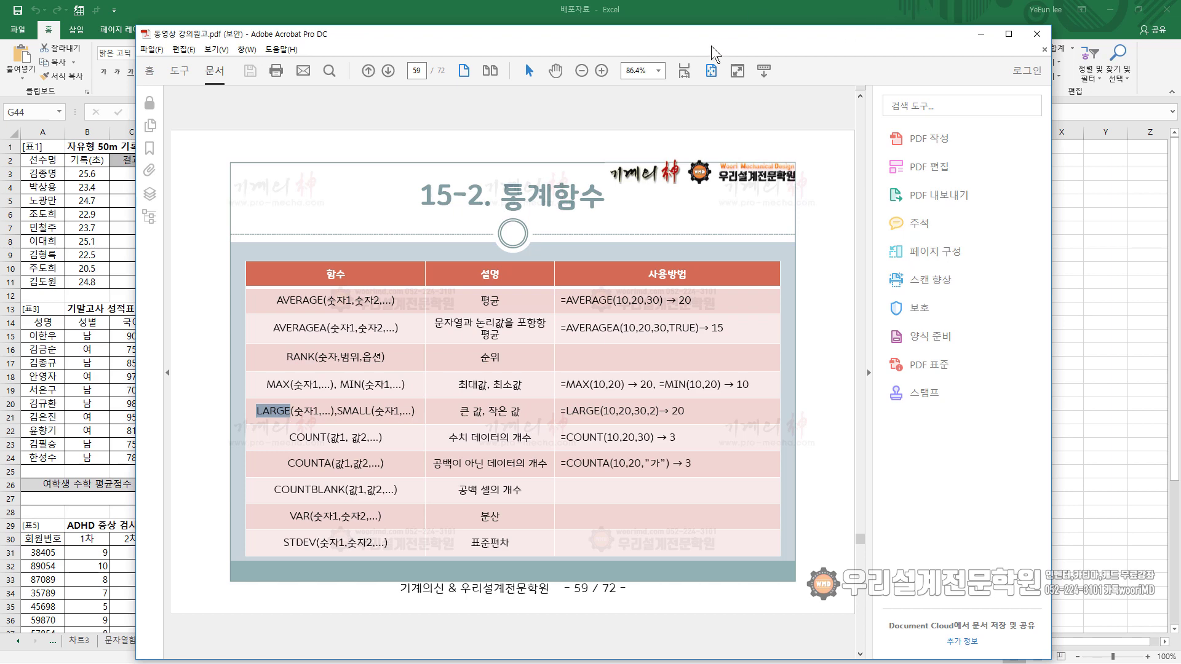
click(1008, 34)
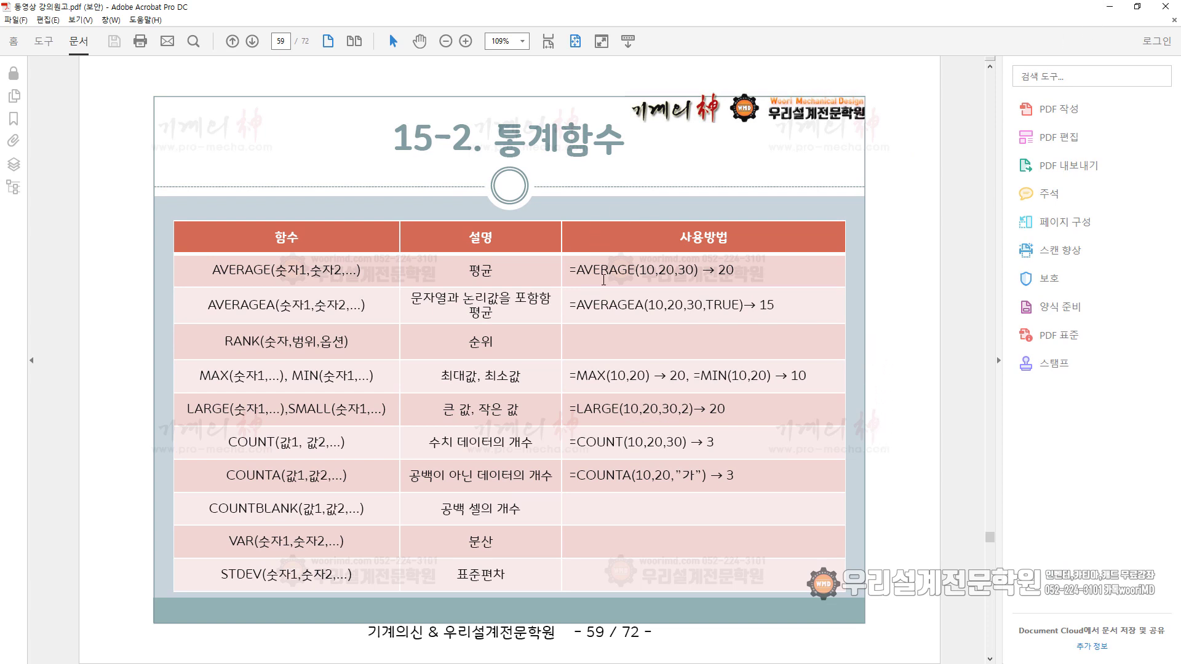
drag(577, 269, 635, 270)
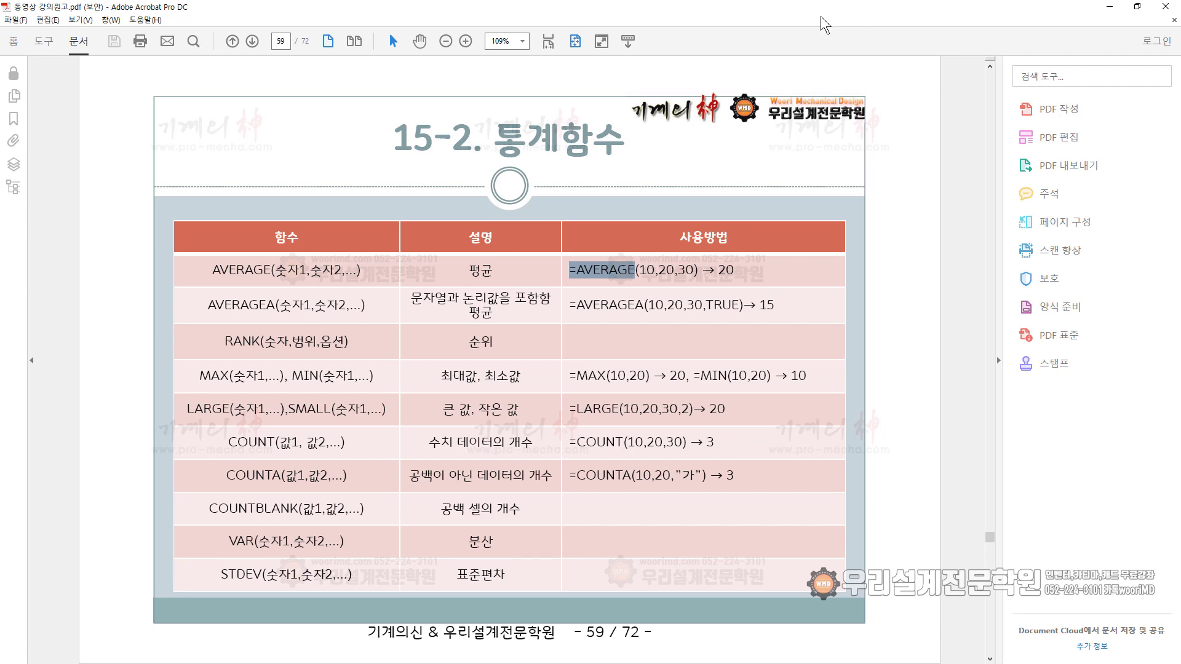
- Collapse the PDF's tools pane and move the restored reader window out of the way to reveal the Excel worksheet
click(998, 360)
click(1137, 6)
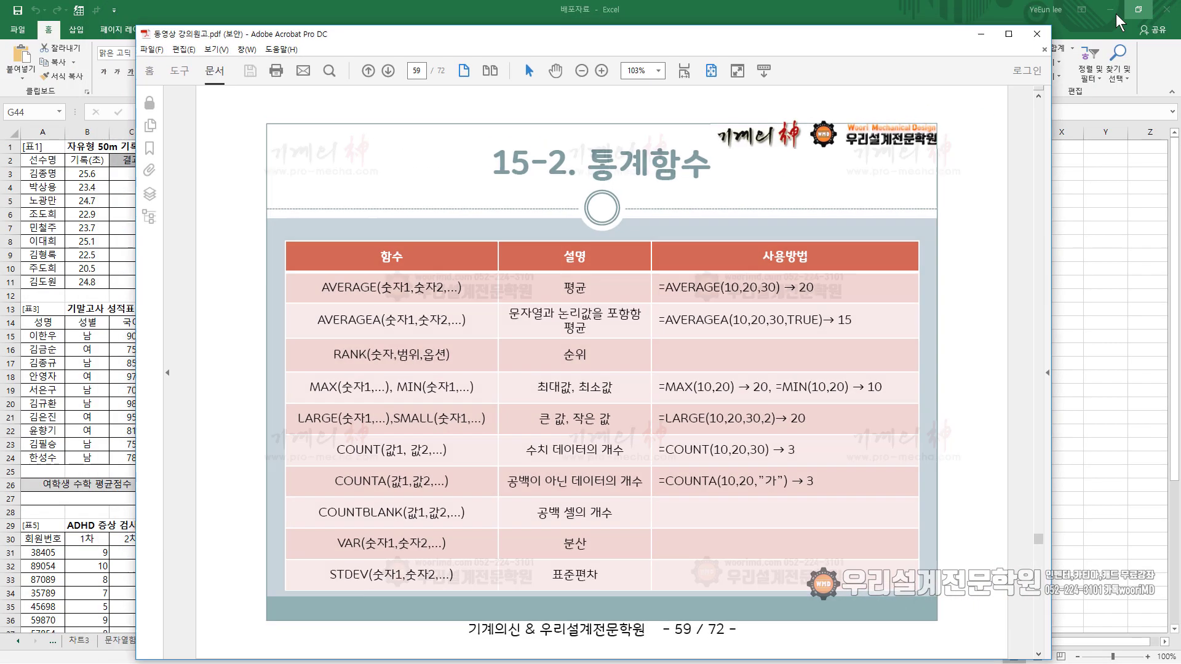
drag(816, 32, 1180, 46)
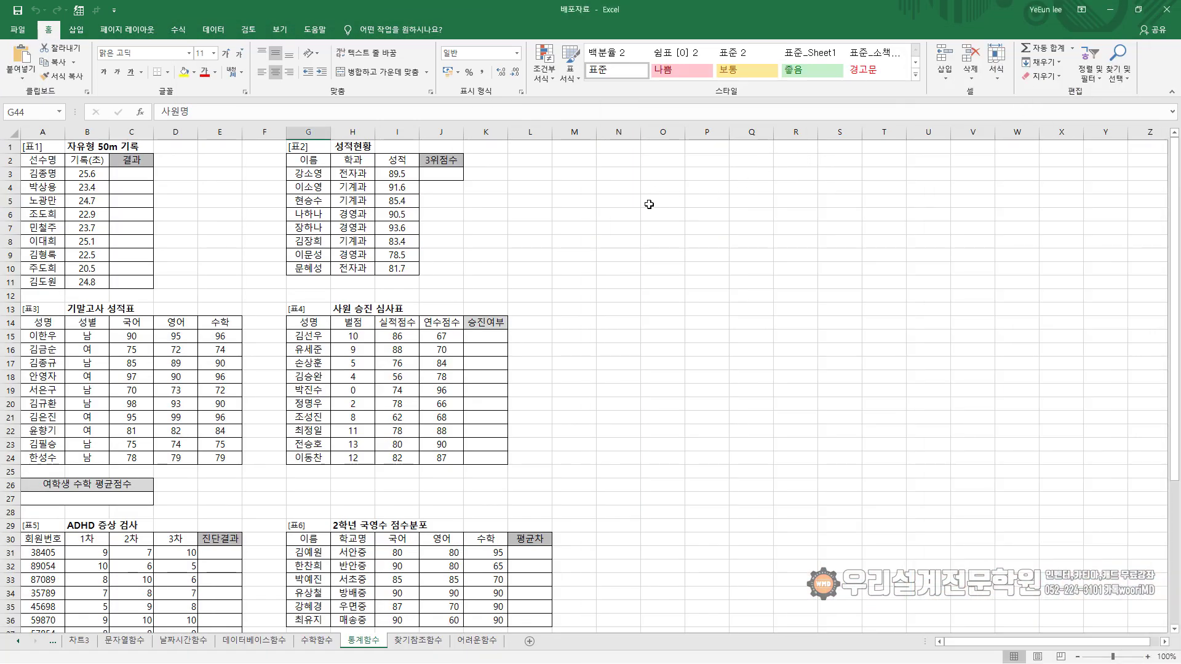
- Enter the formula =AVERAGE(10,20,30) in empty cell L5 beside the tables
click(671, 183)
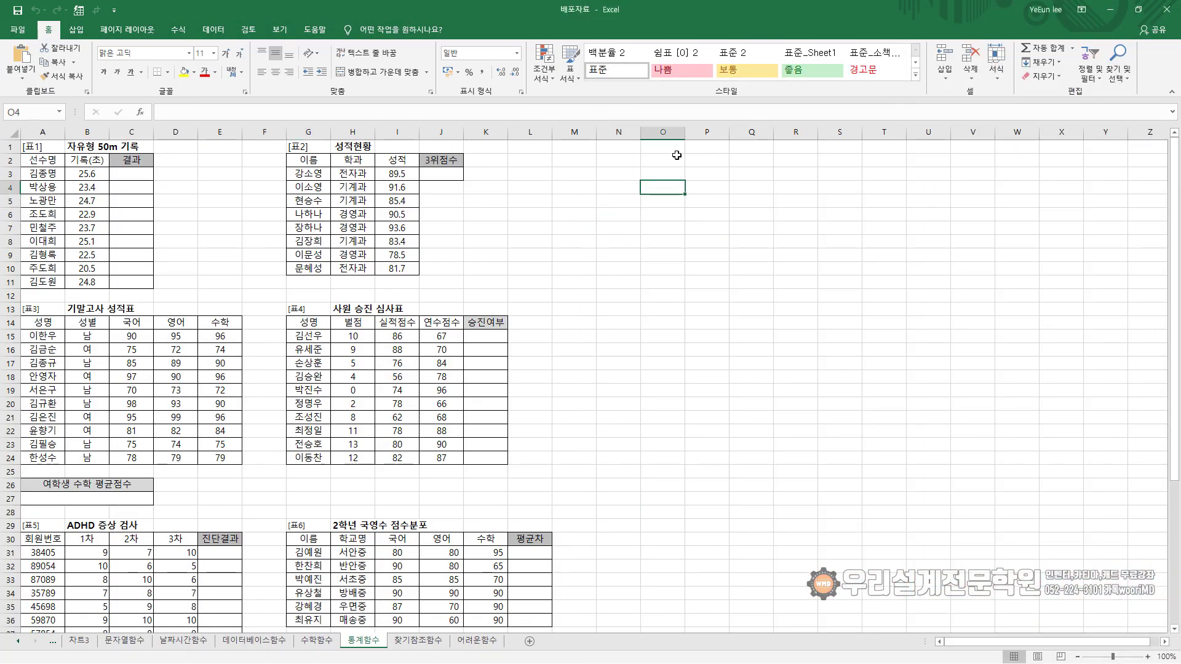
scroll(733, 211, up, 3)
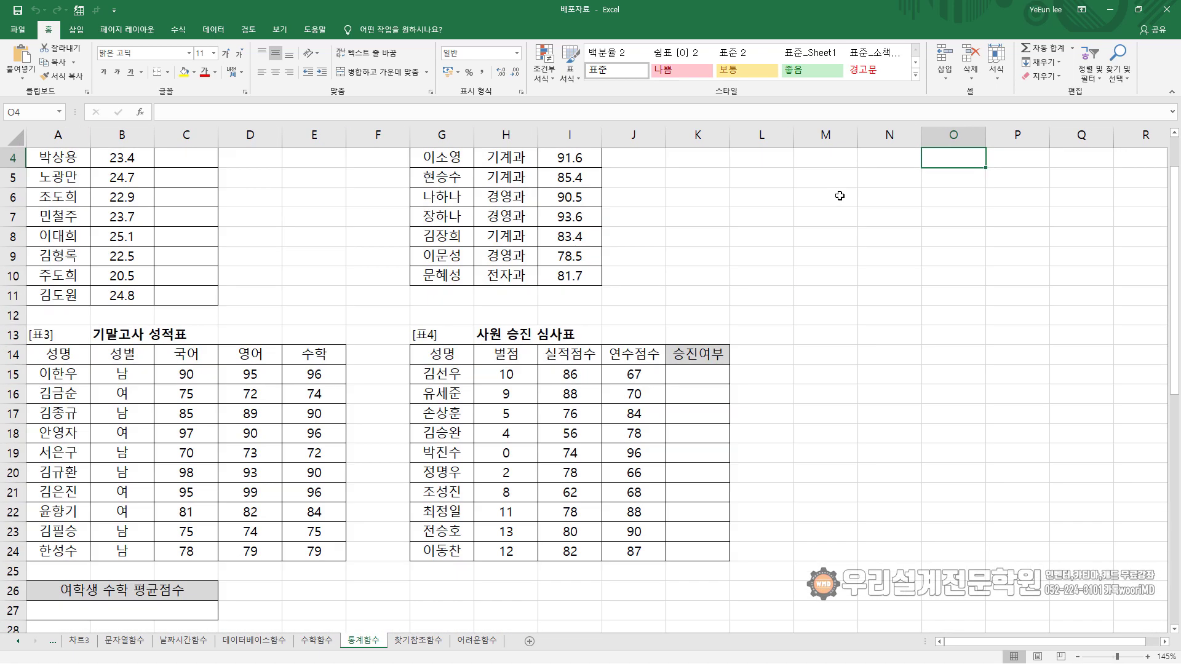
scroll(839, 196, up, 1)
click(877, 182)
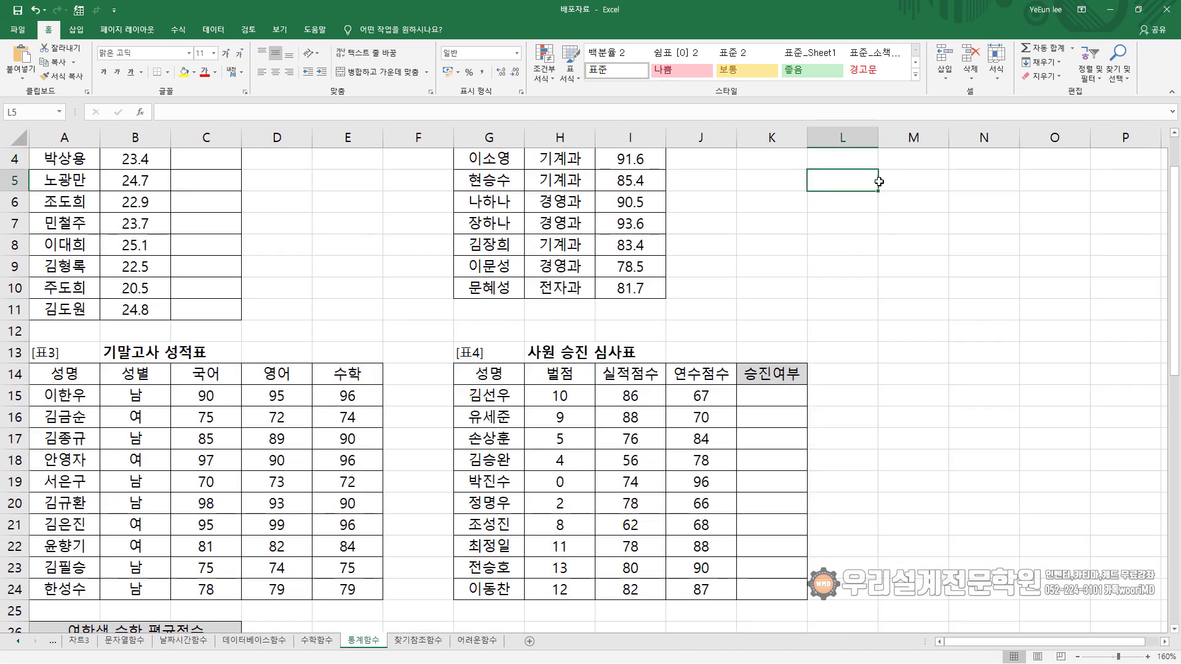
text(=)
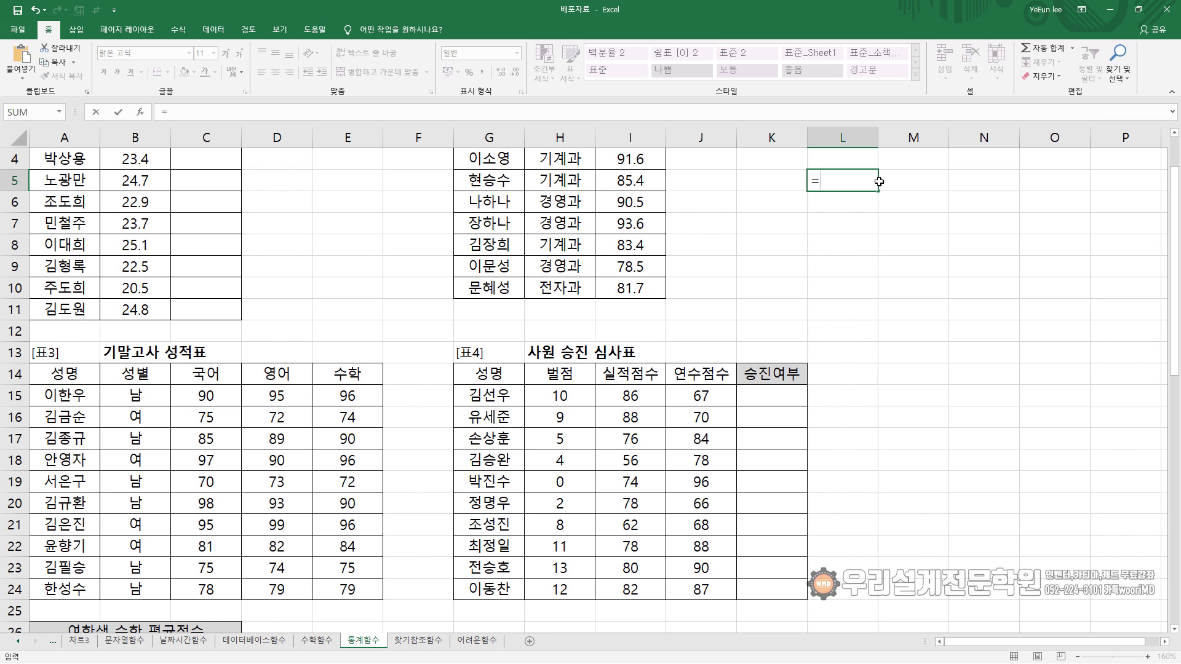
text(av)
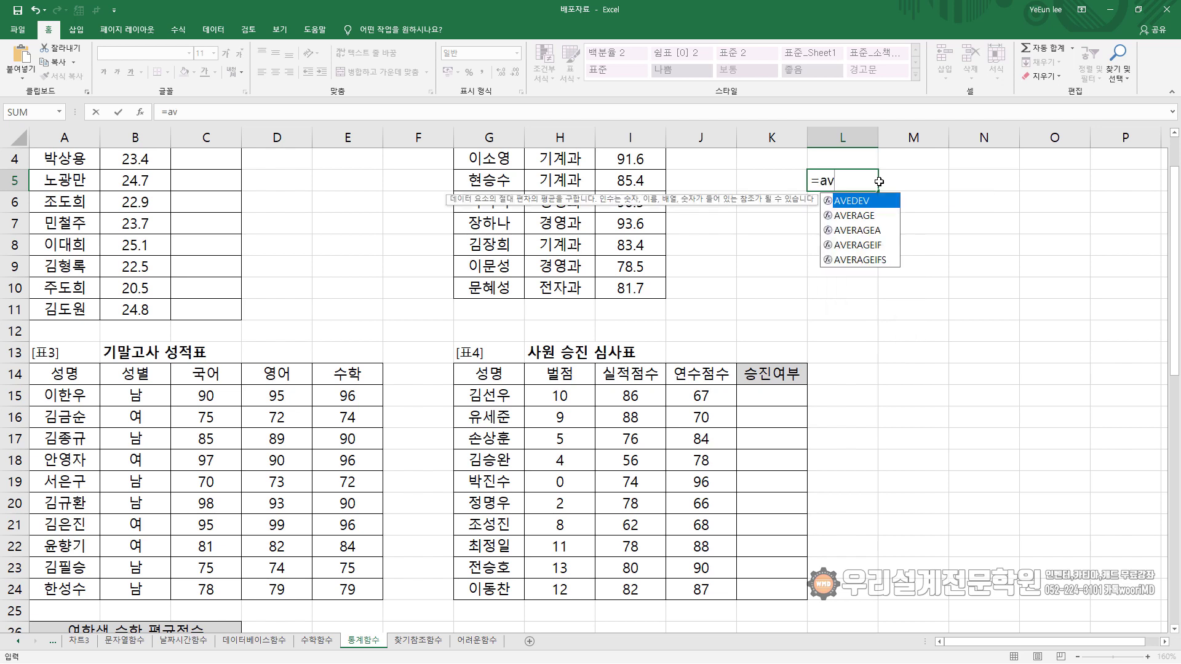
key(Down)
key(Tab)
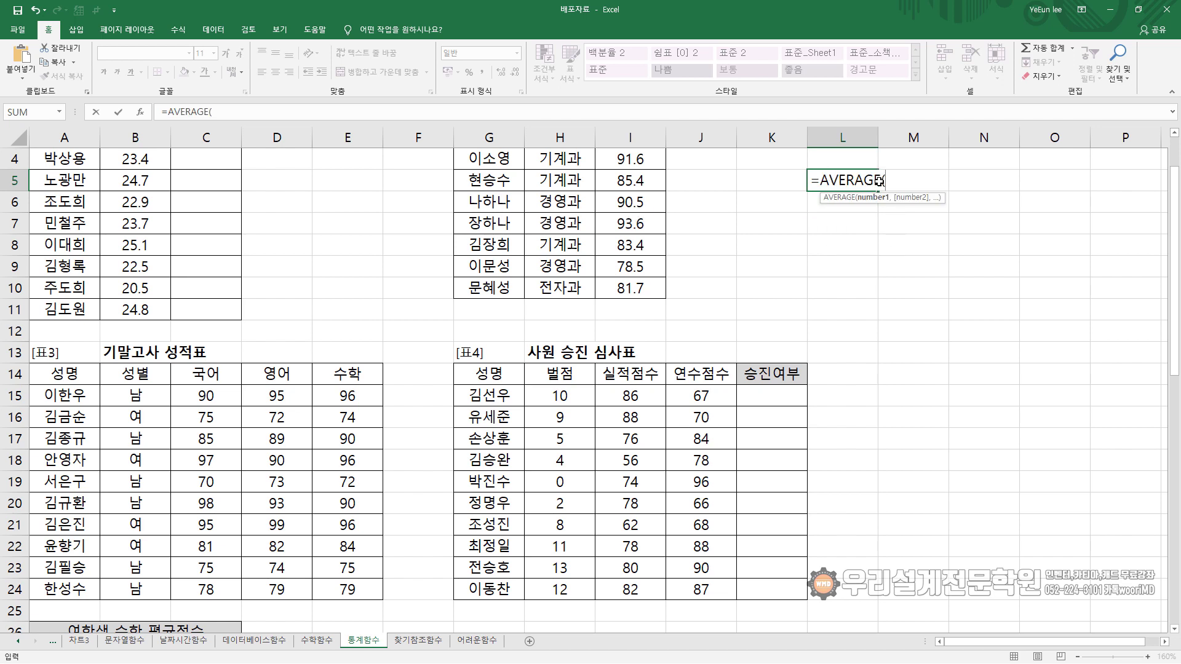
text(10,20,30)
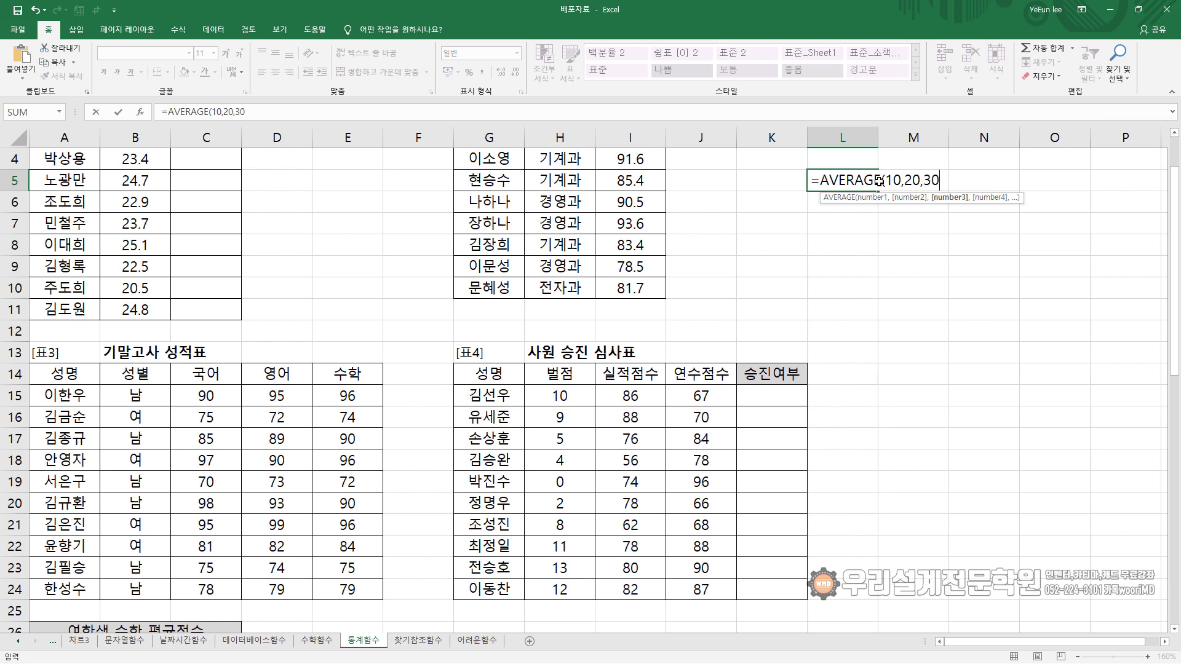
text())
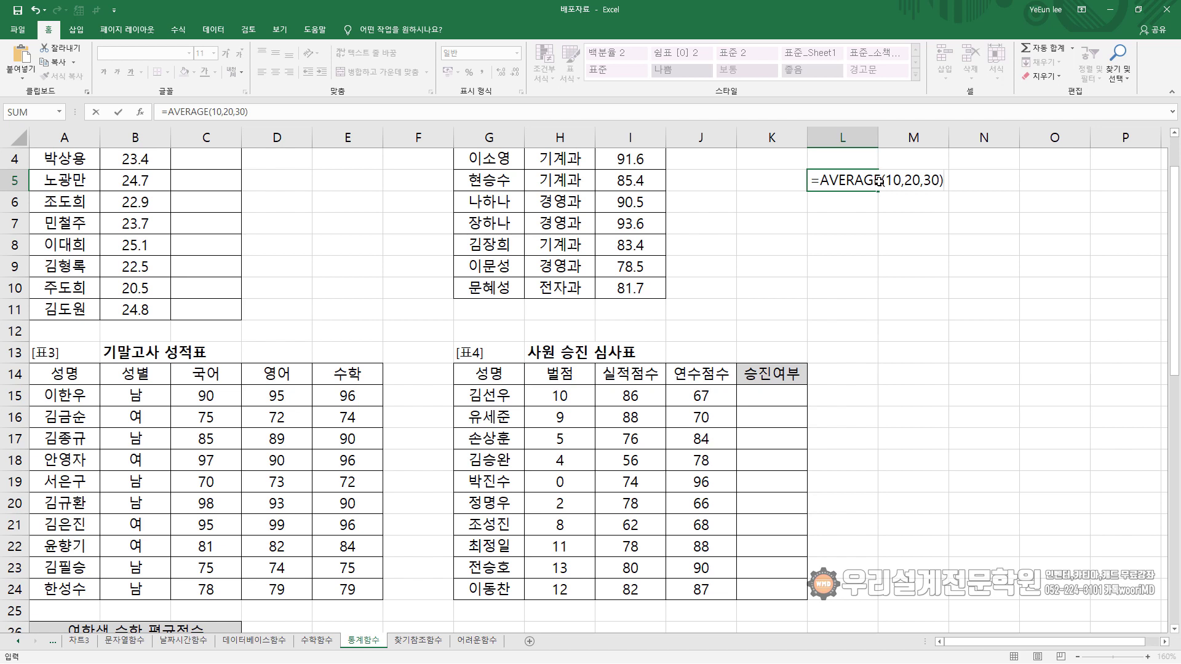
key(Return)
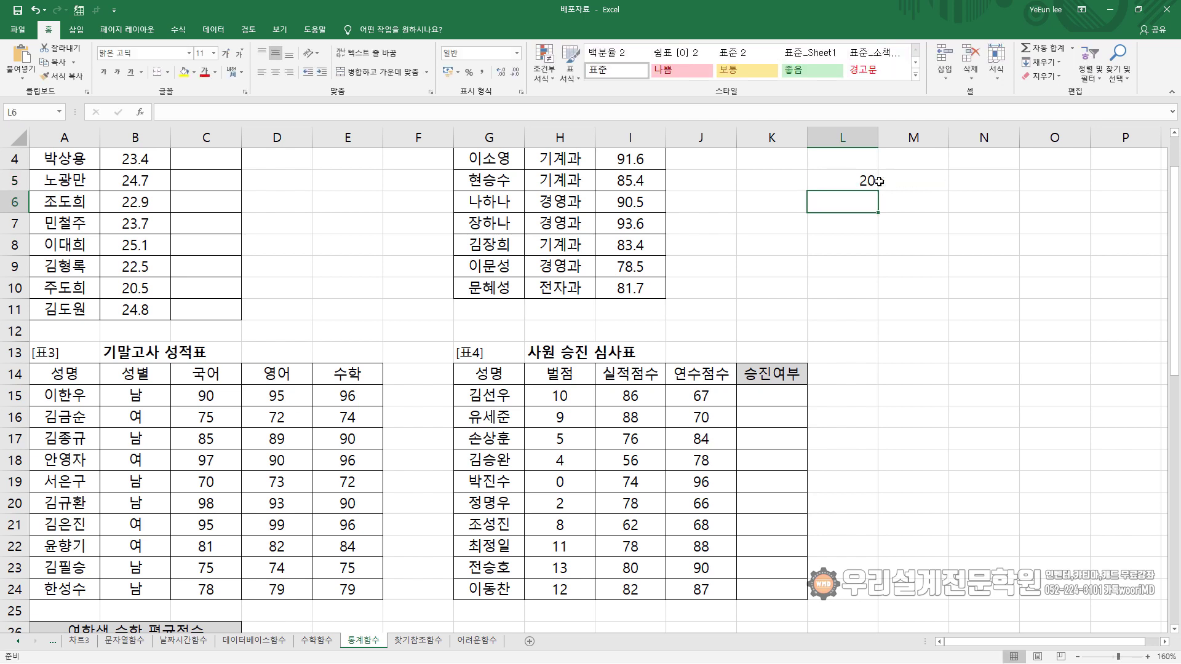
- Inspect the arguments of the AVERAGE formula in cell L5 without changing them
click(853, 183)
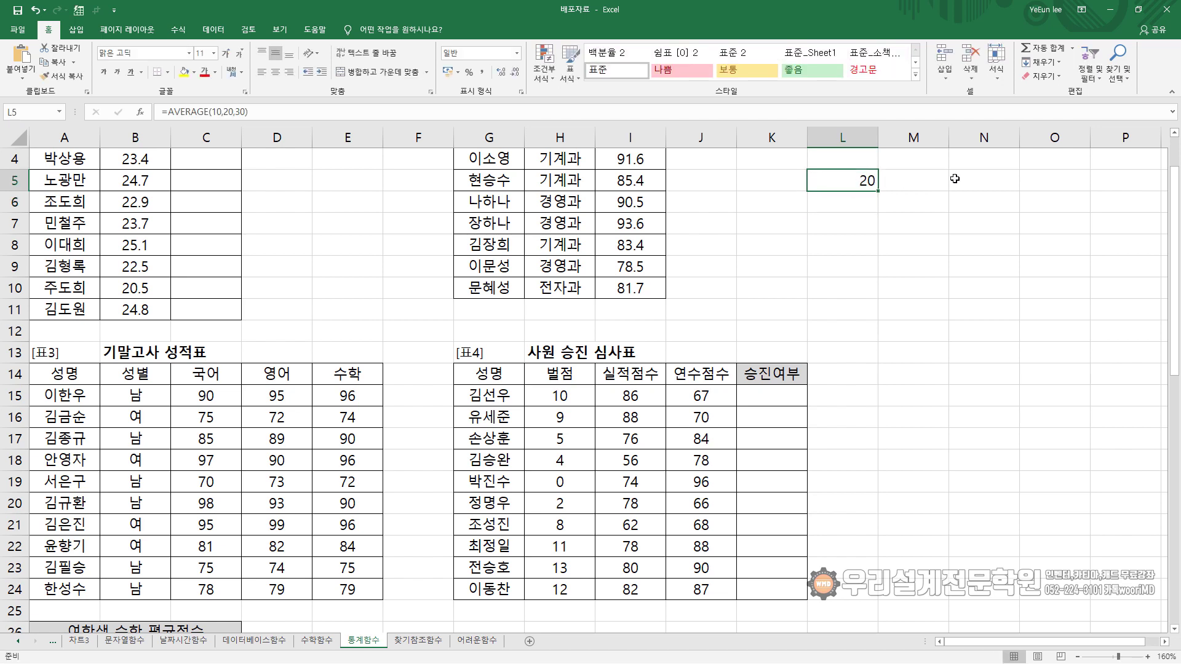
key(F2)
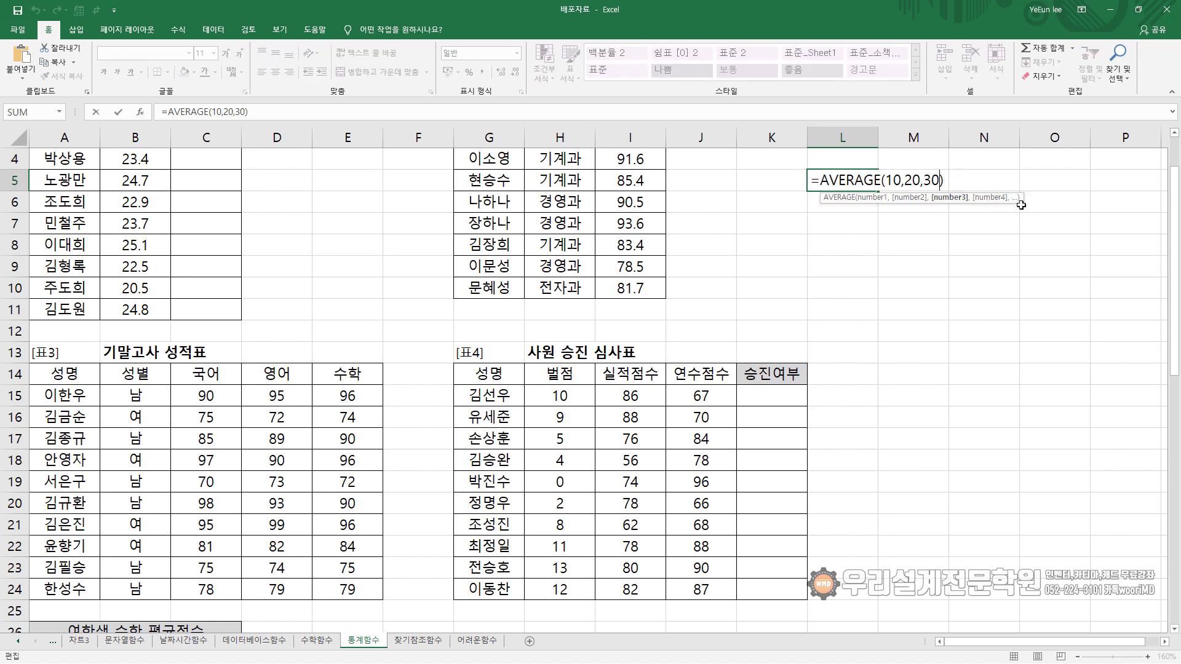
key(Escape)
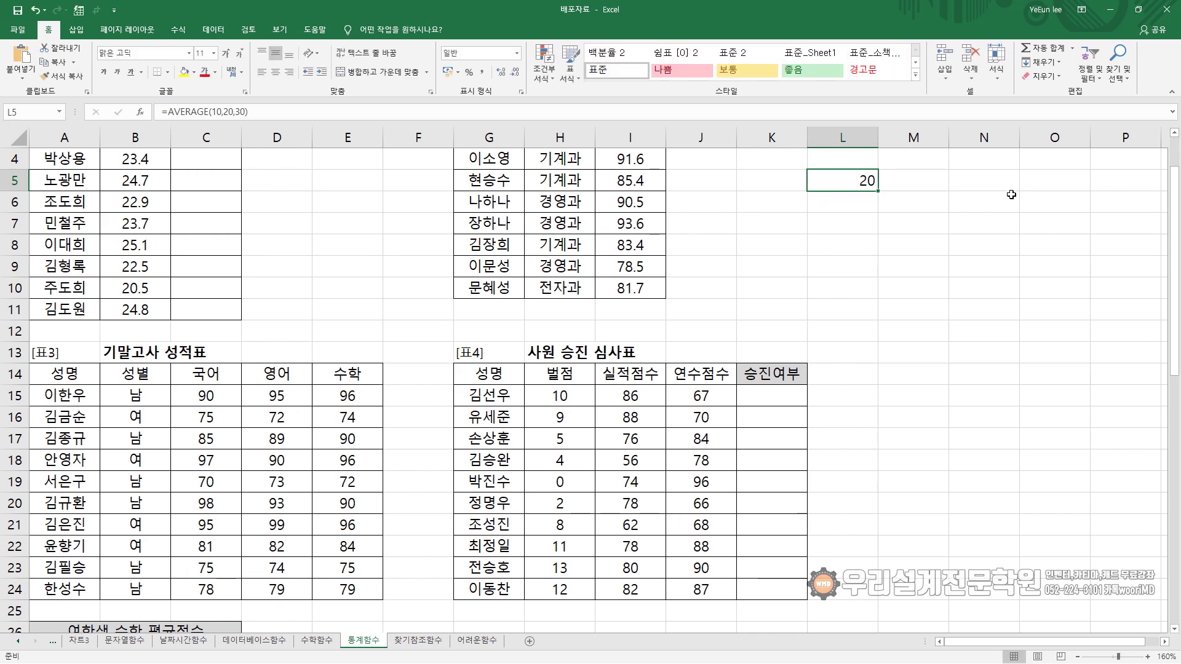
- Enter the sample numbers 10, 20, 30, 40 and 50 down cells N5 to N9
click(986, 184)
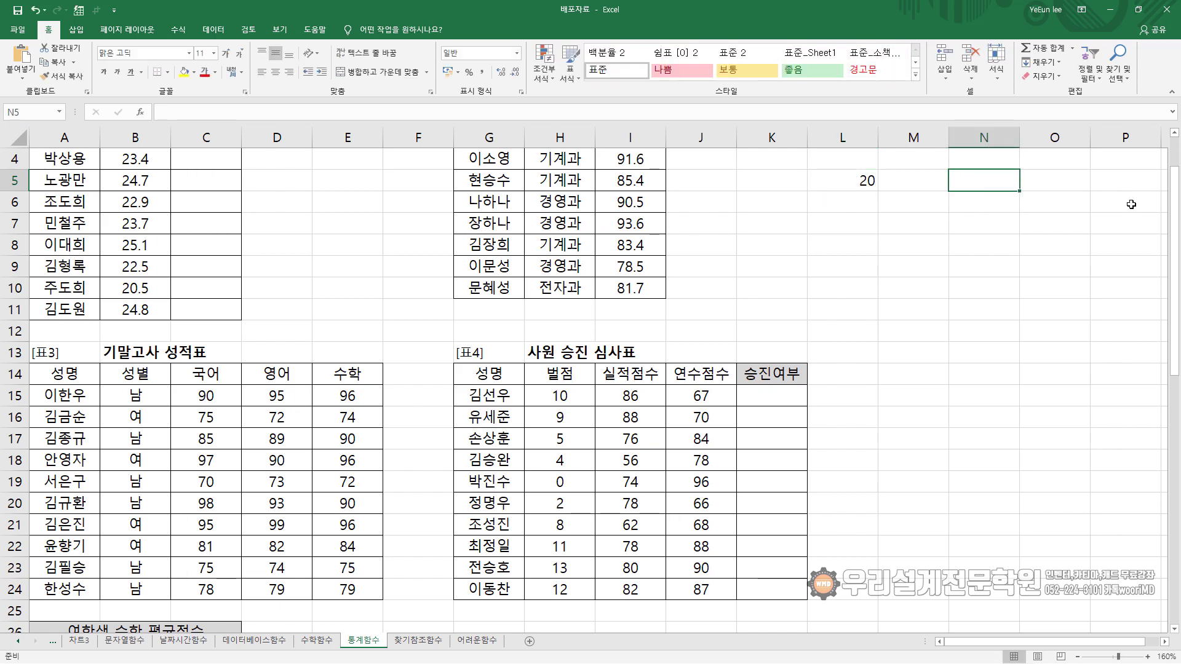
text(10)
key(Return)
text(20)
key(Return)
text(30)
key(Return)
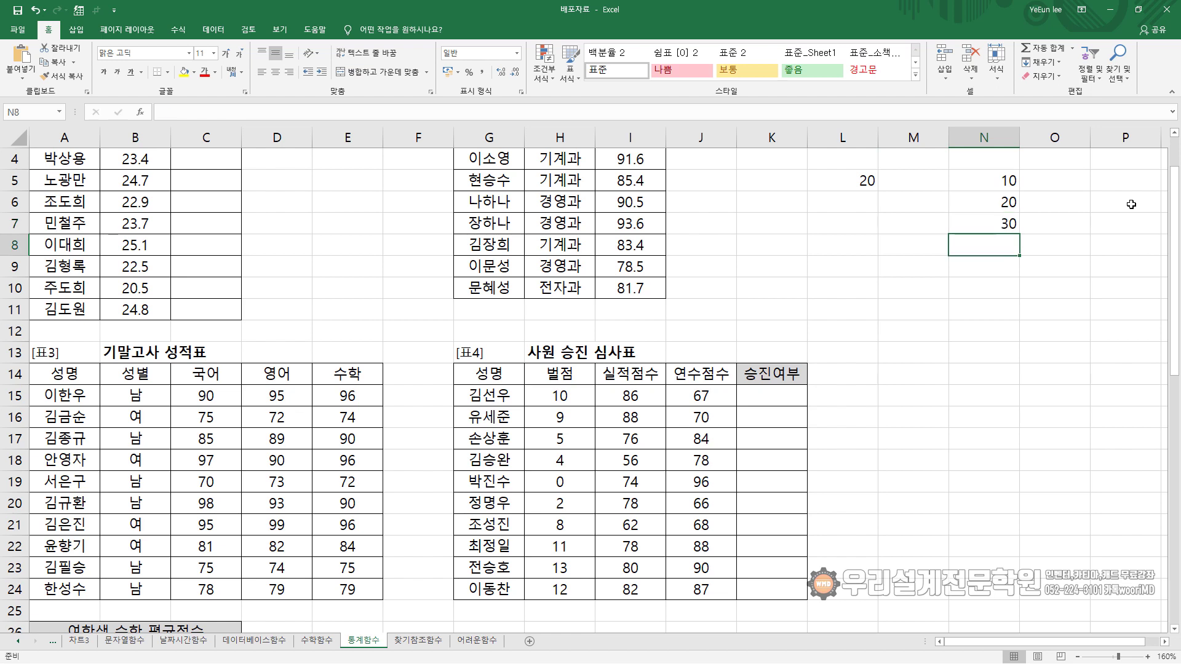
text(40)
key(Return)
text(50)
key(Return)
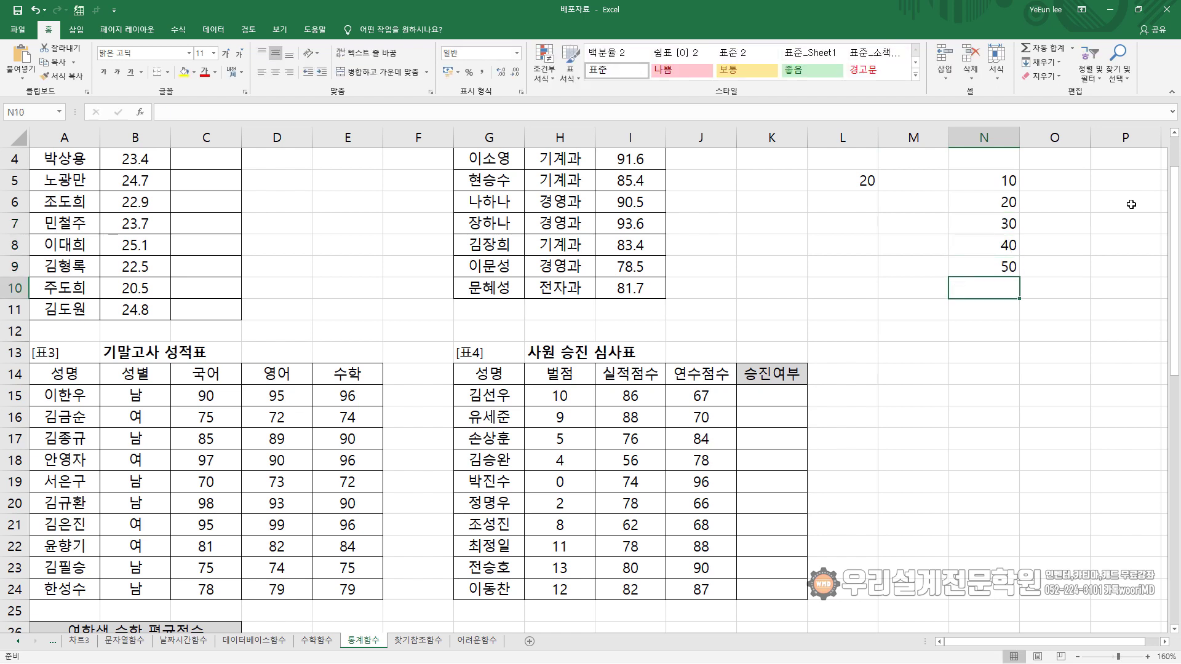
drag(1000, 178, 1004, 271)
click(1049, 266)
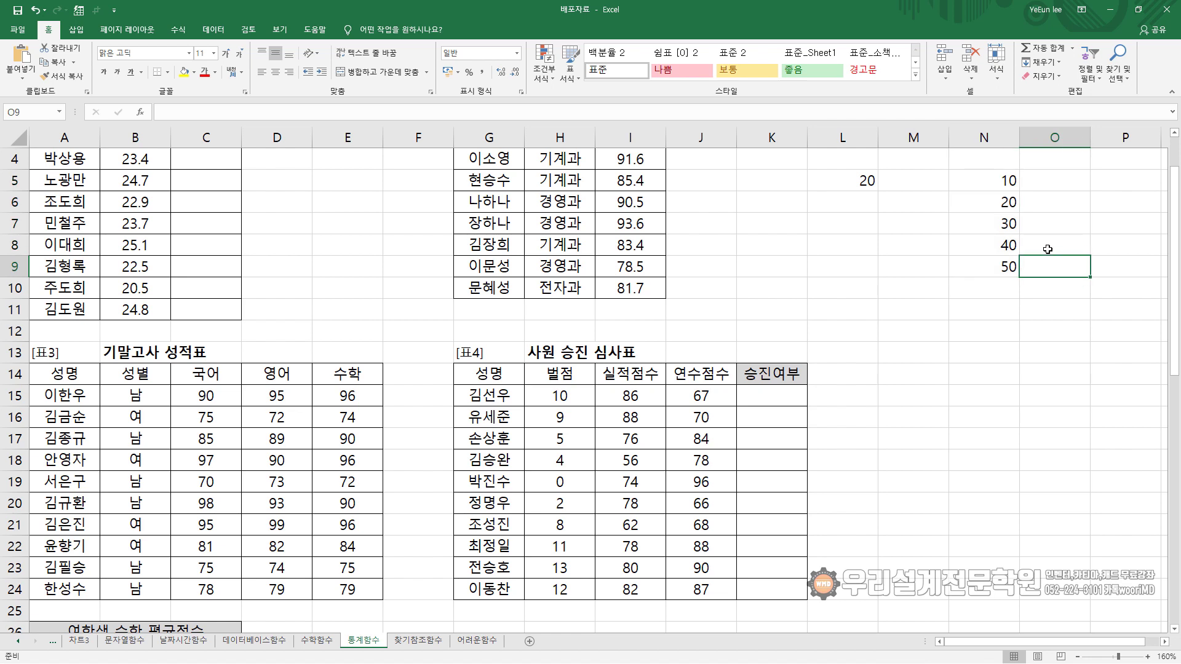
- Replace the typed numbers in the L5 formula with the cell range, making it =AVERAGE(N5:N9)
click(843, 181)
key(F2)
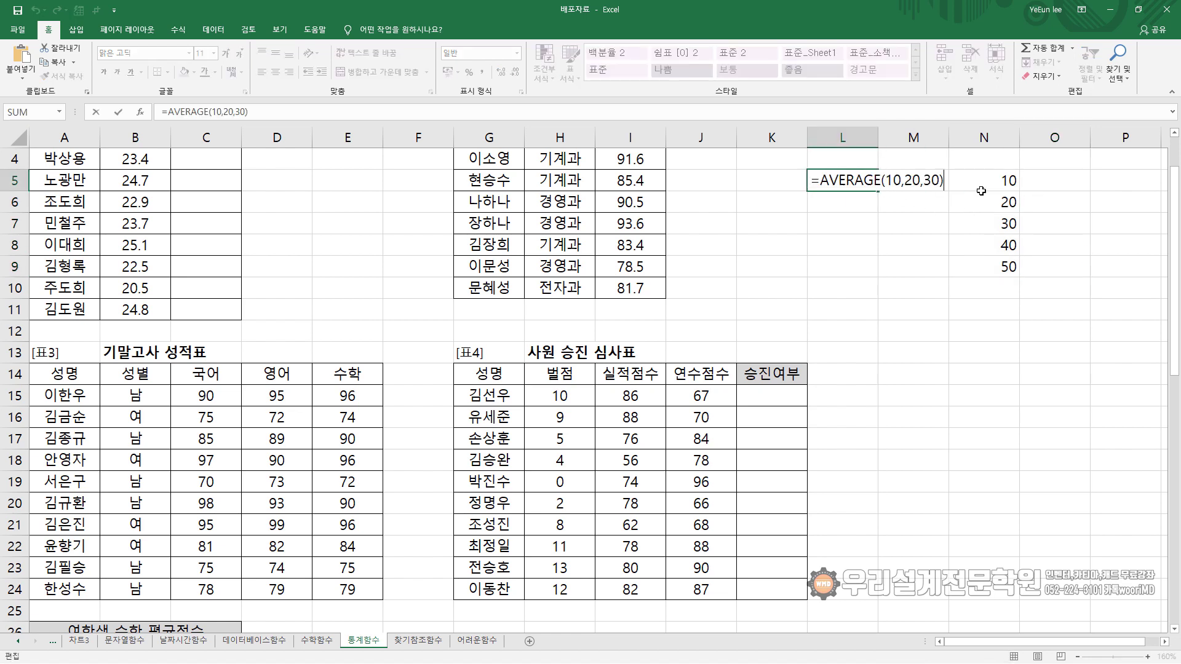
drag(892, 181, 1002, 267)
click(897, 182)
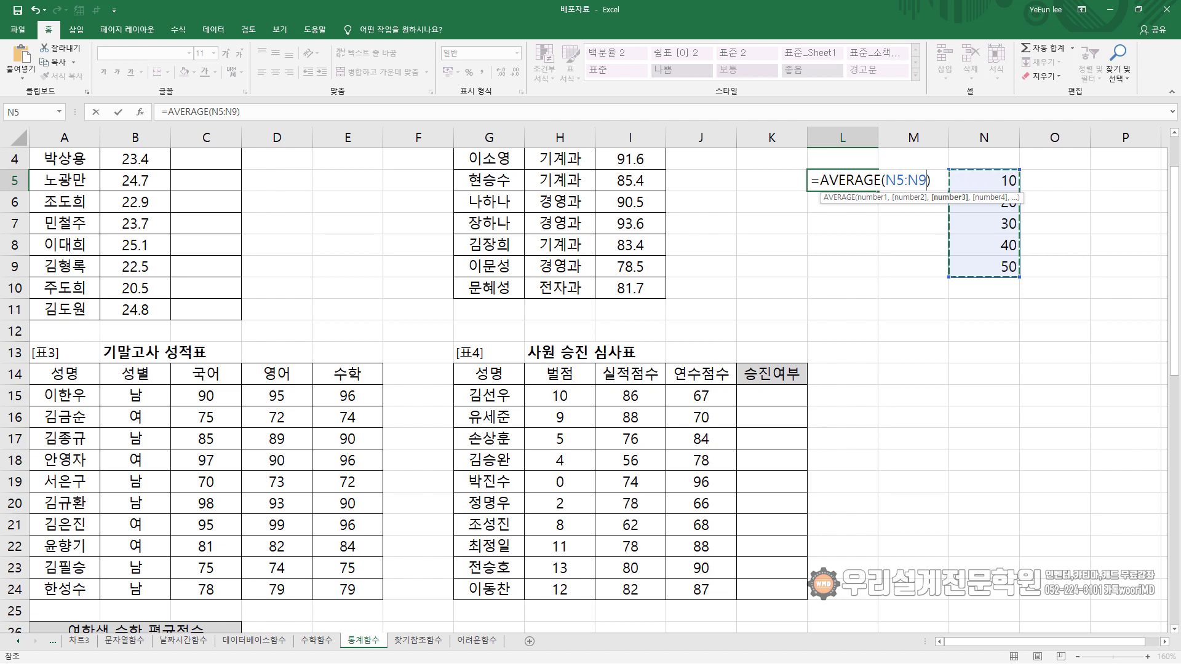
key(Return)
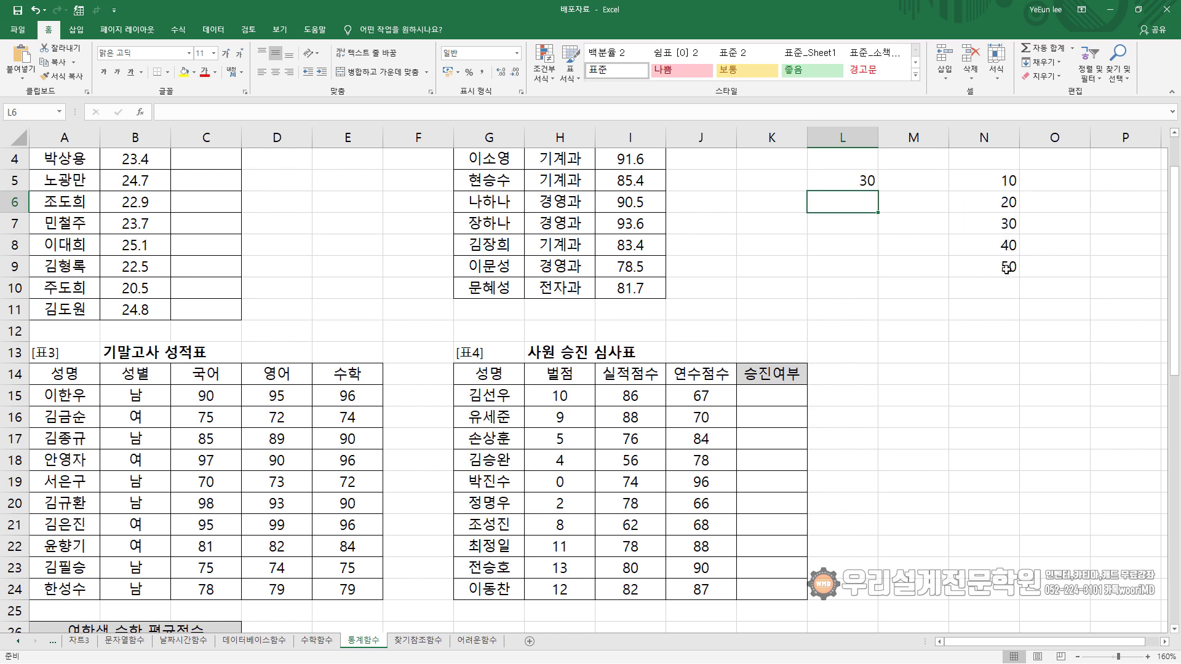
click(856, 179)
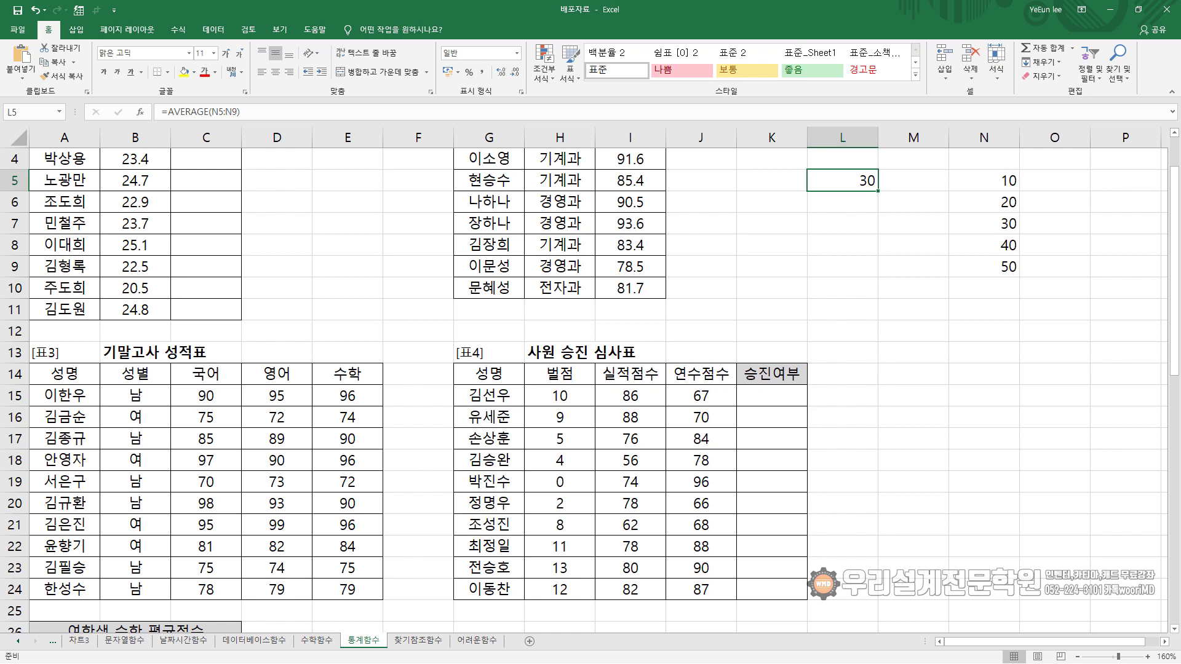
click(849, 231)
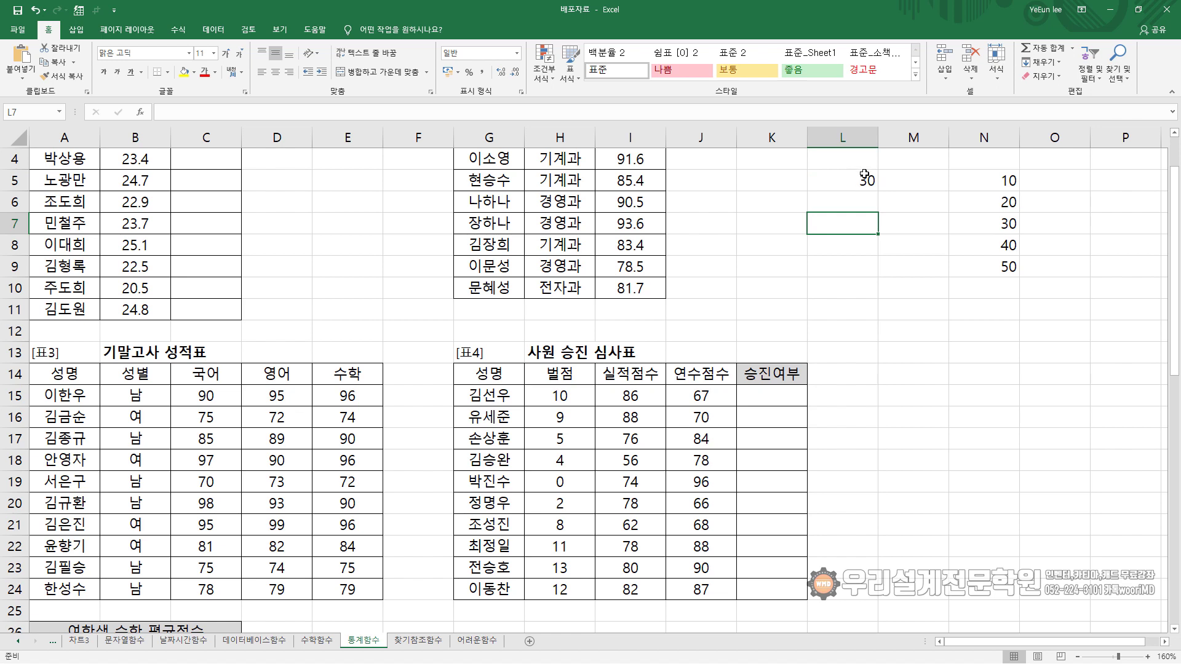
click(864, 174)
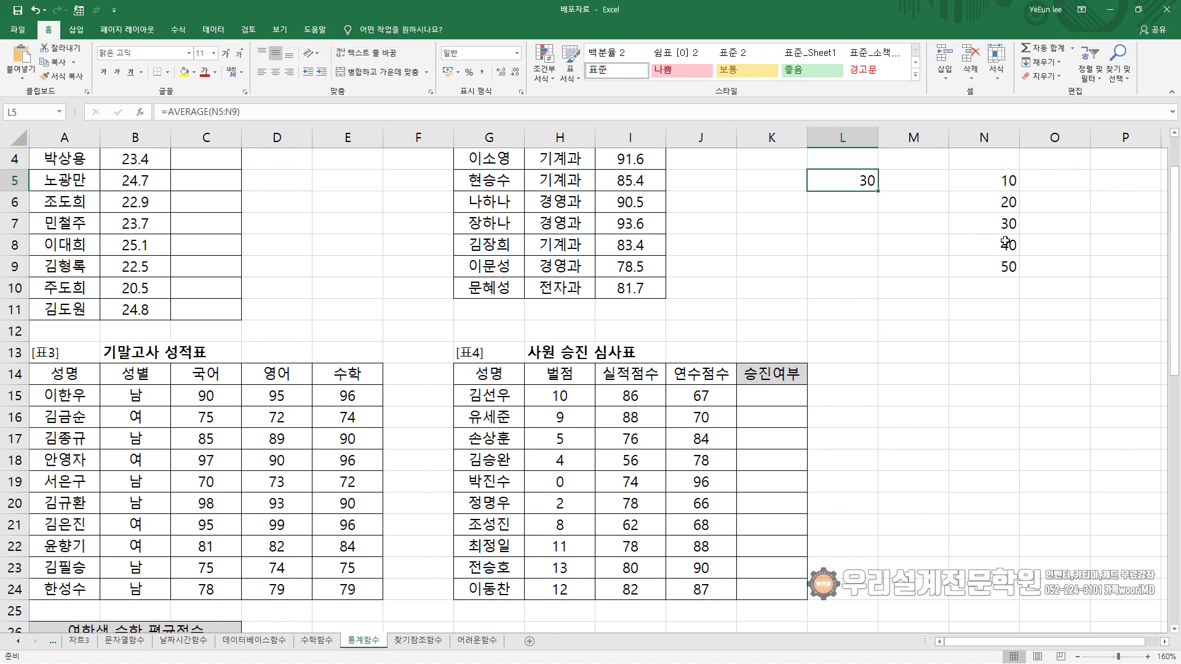
- Replace the sample numbers in cells N5 to N9 with 90, 80, 75, 95 and 100
click(1013, 181)
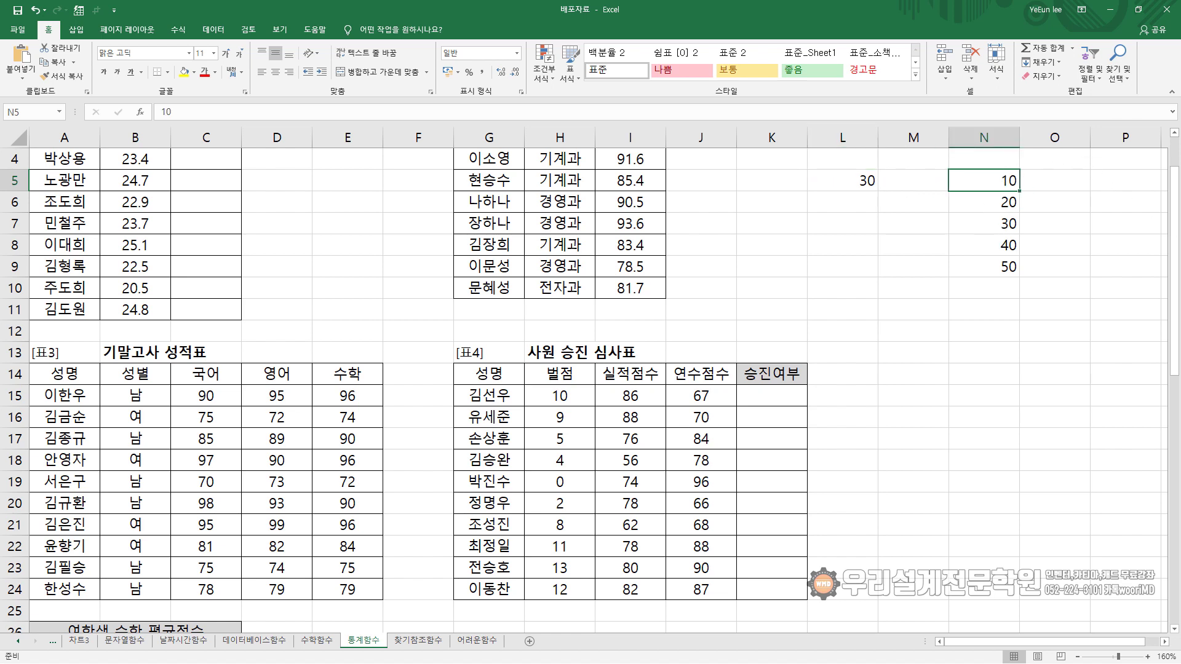
text(90)
key(Return)
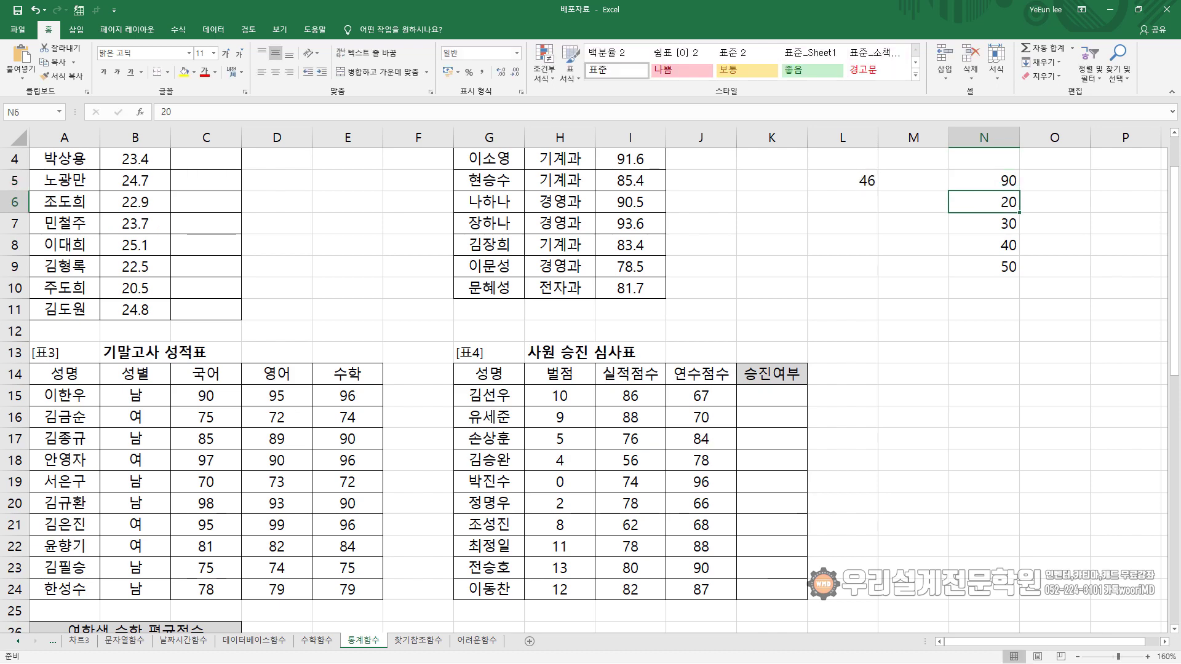
text(80)
key(Return)
text(7)
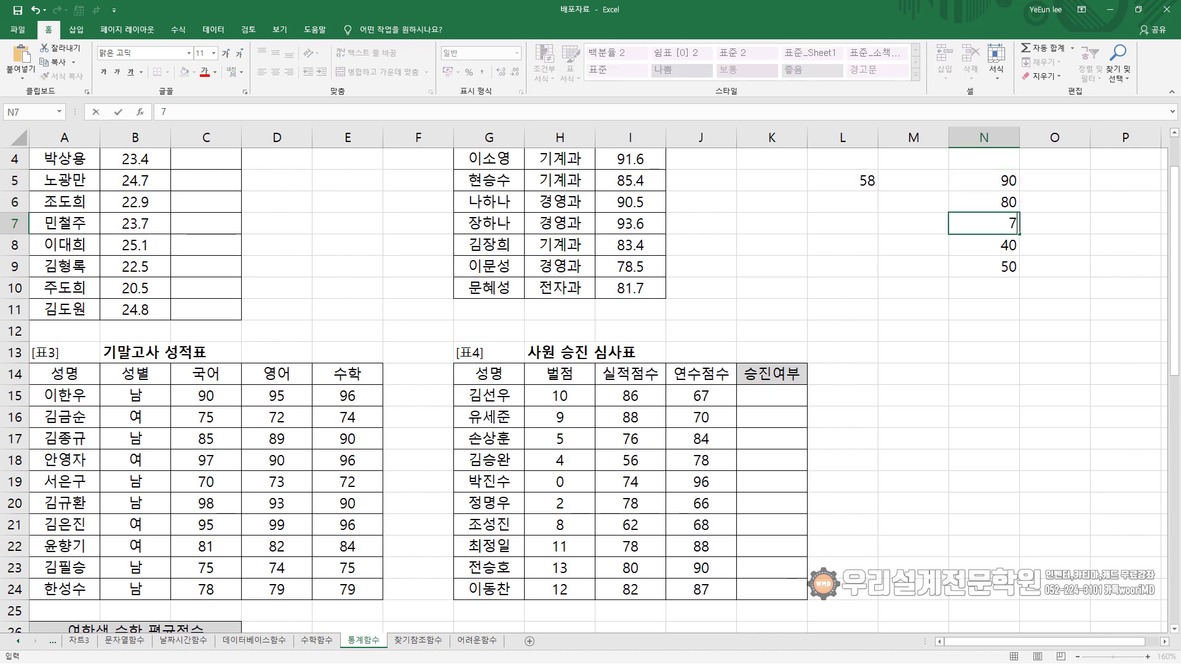
text(5)
key(Return)
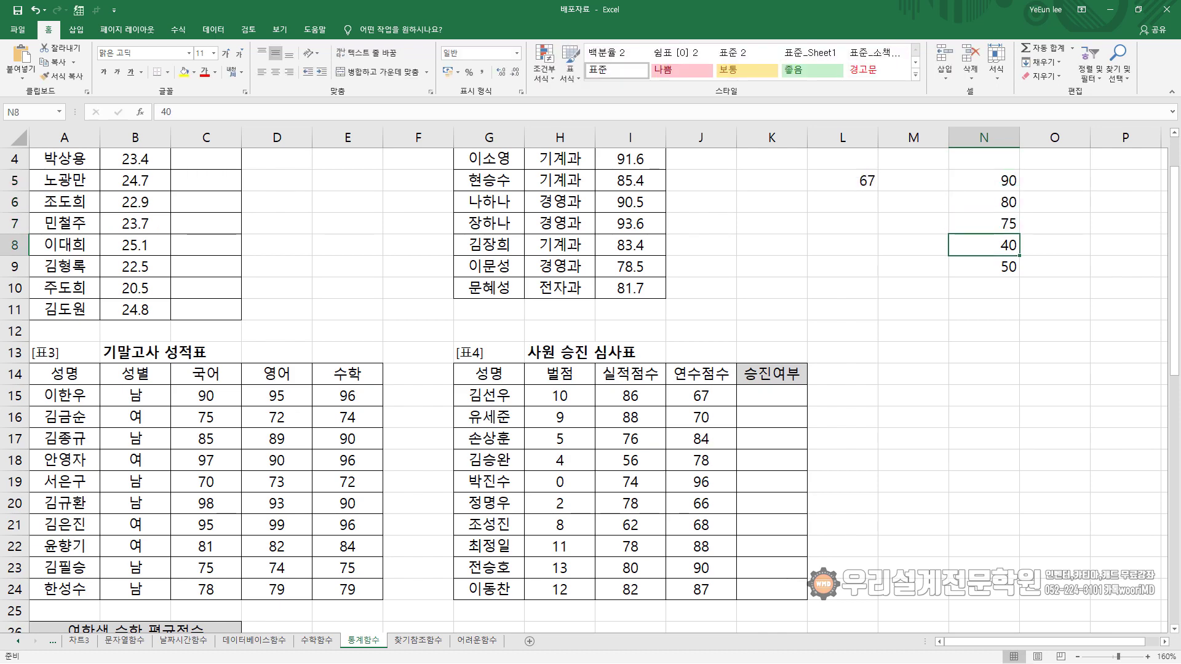
text(95)
key(Return)
text(1)
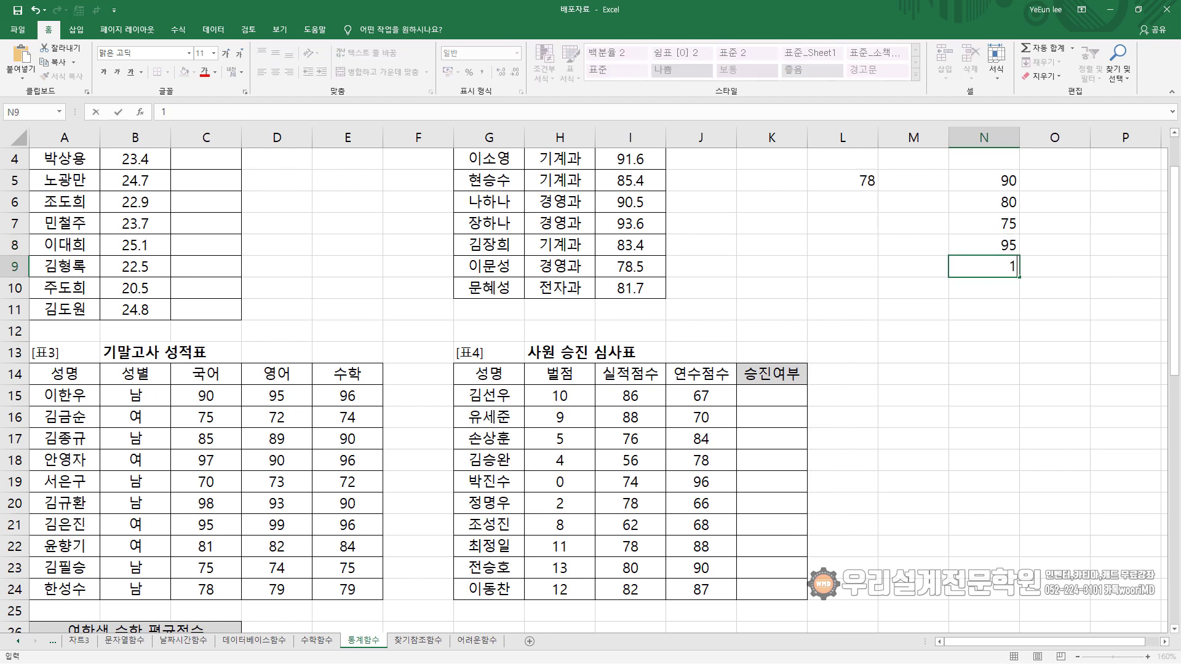
text(00)
key(Return)
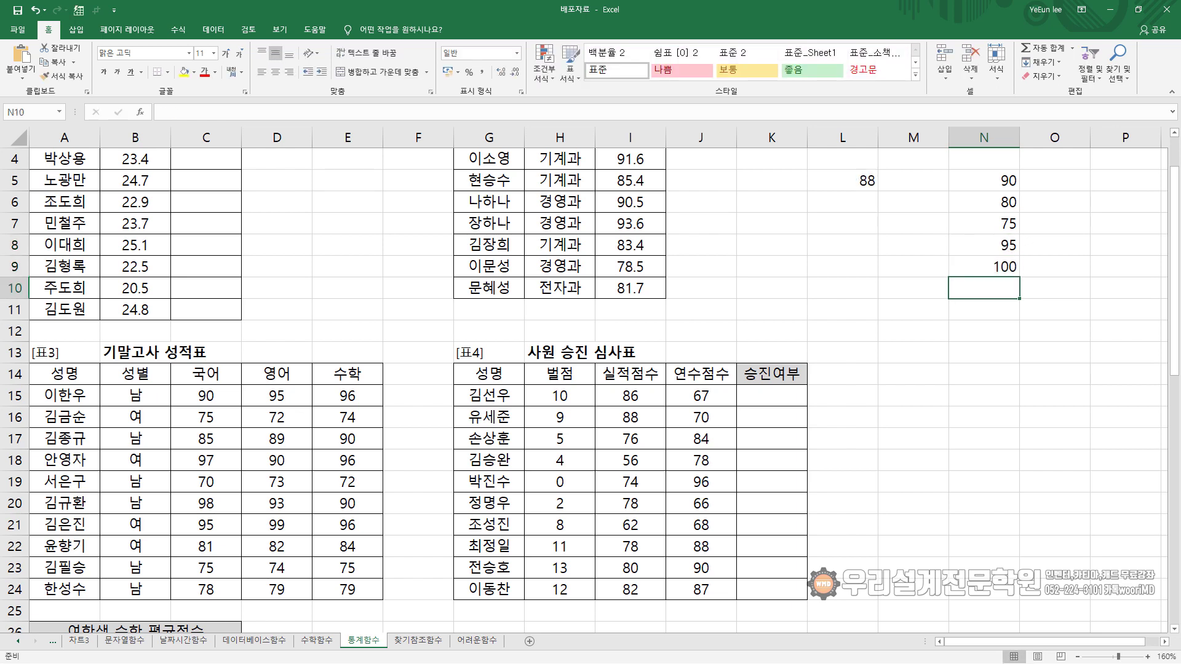
- Replace the sample number in cell N7 with the text 결시
key(Up)
key(Up)
key(Up)
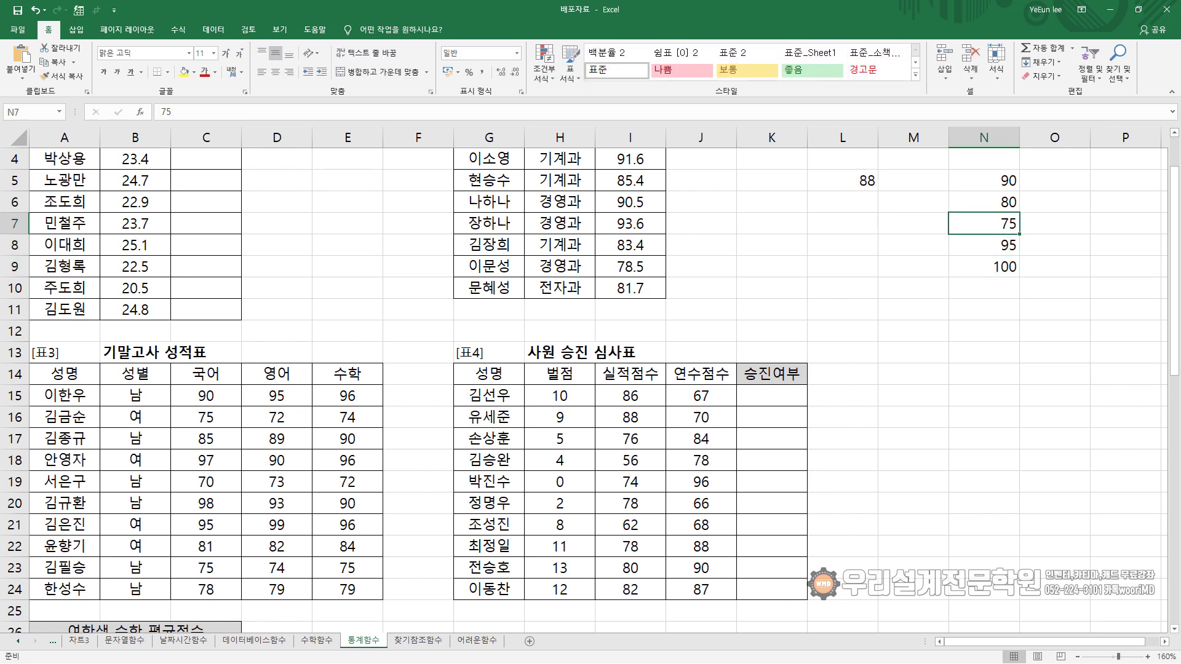
text(ruf)
key(BackSpace)
key(BackSpace)
key(BackSpace)
key(Hangul)
text(겨)
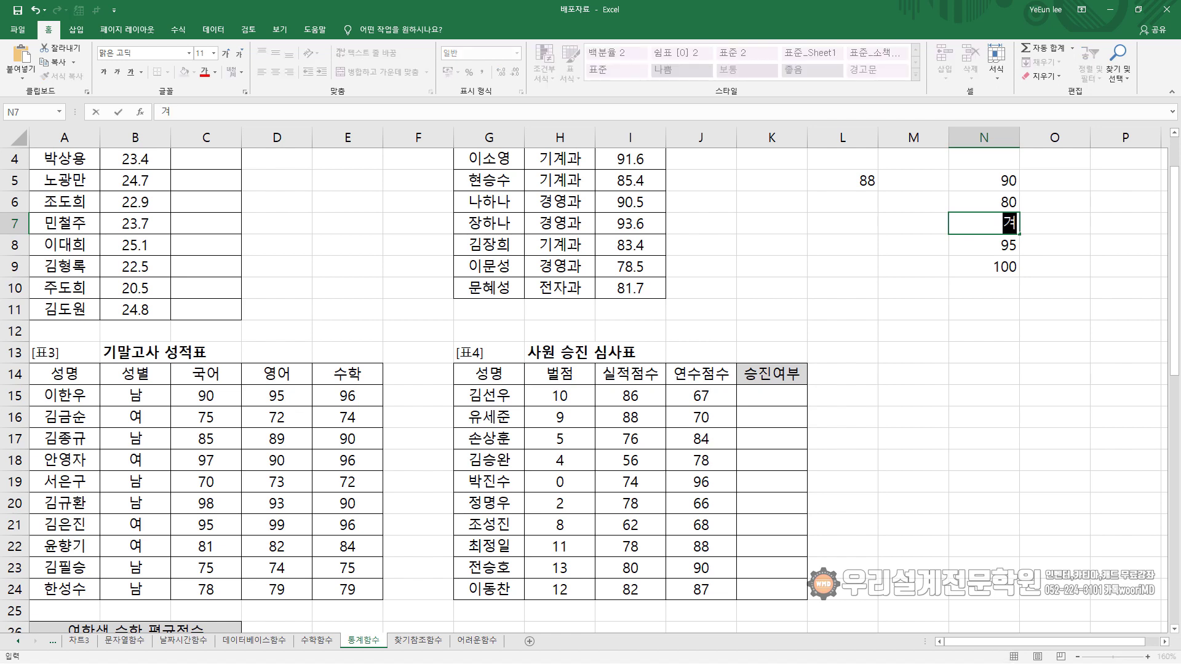
text(ㄹ시)
key(Return)
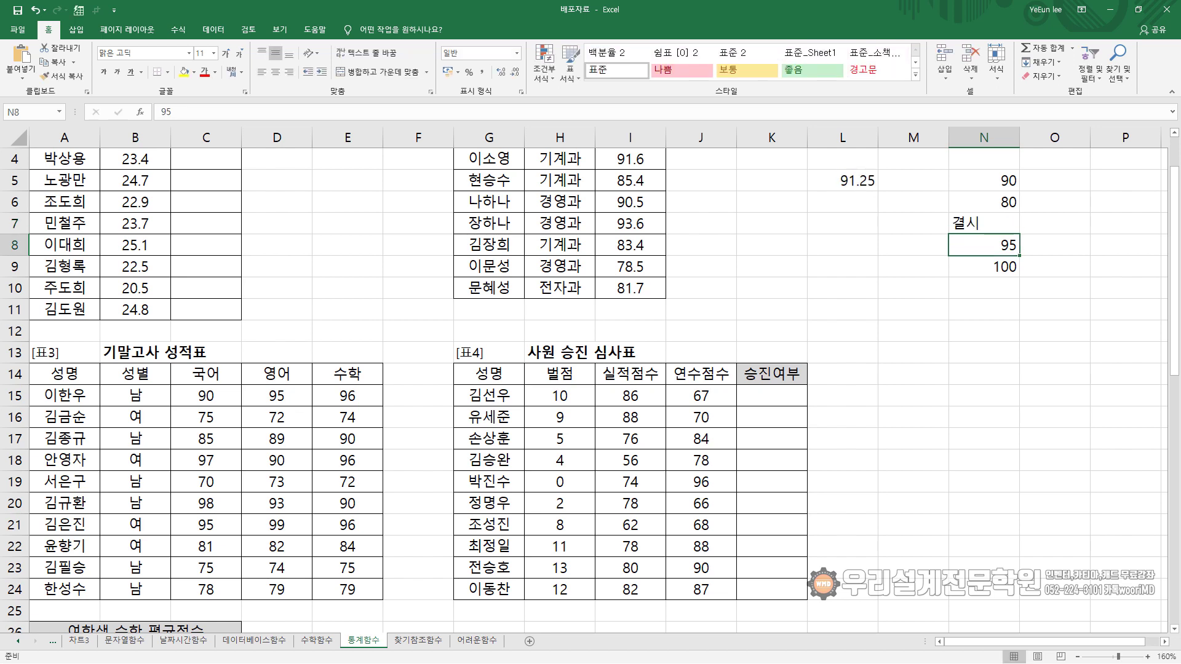
- Examine the entries in cells N5 to N9 one by one to see which ones AVERAGE counts
click(983, 222)
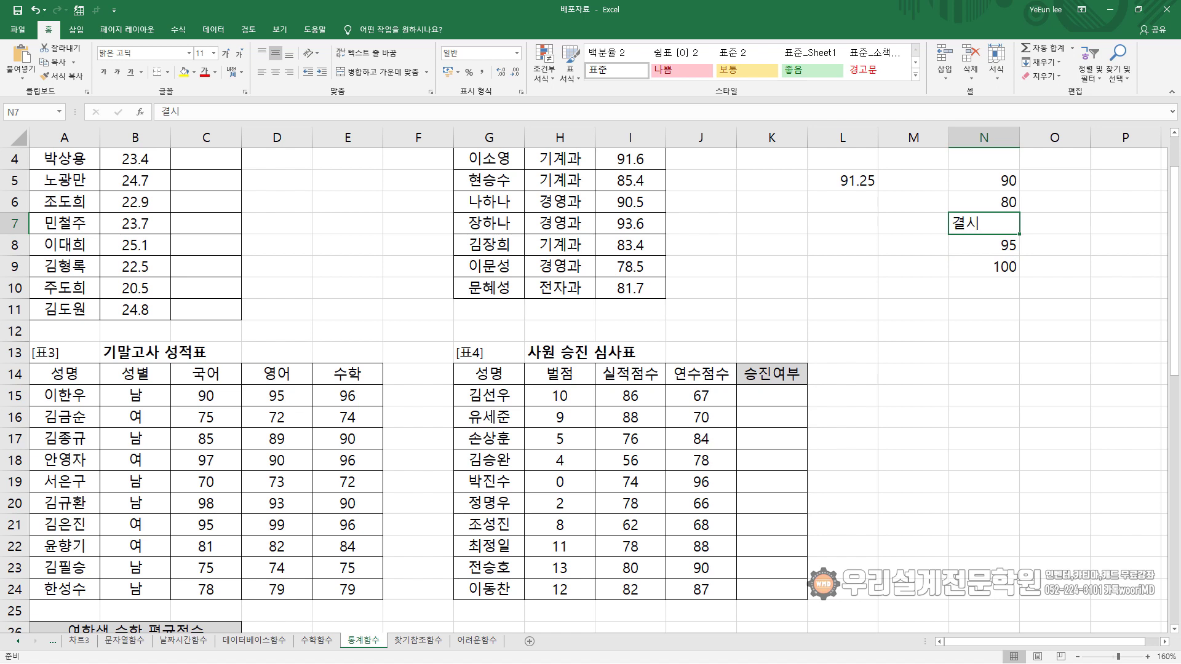
click(983, 180)
click(990, 200)
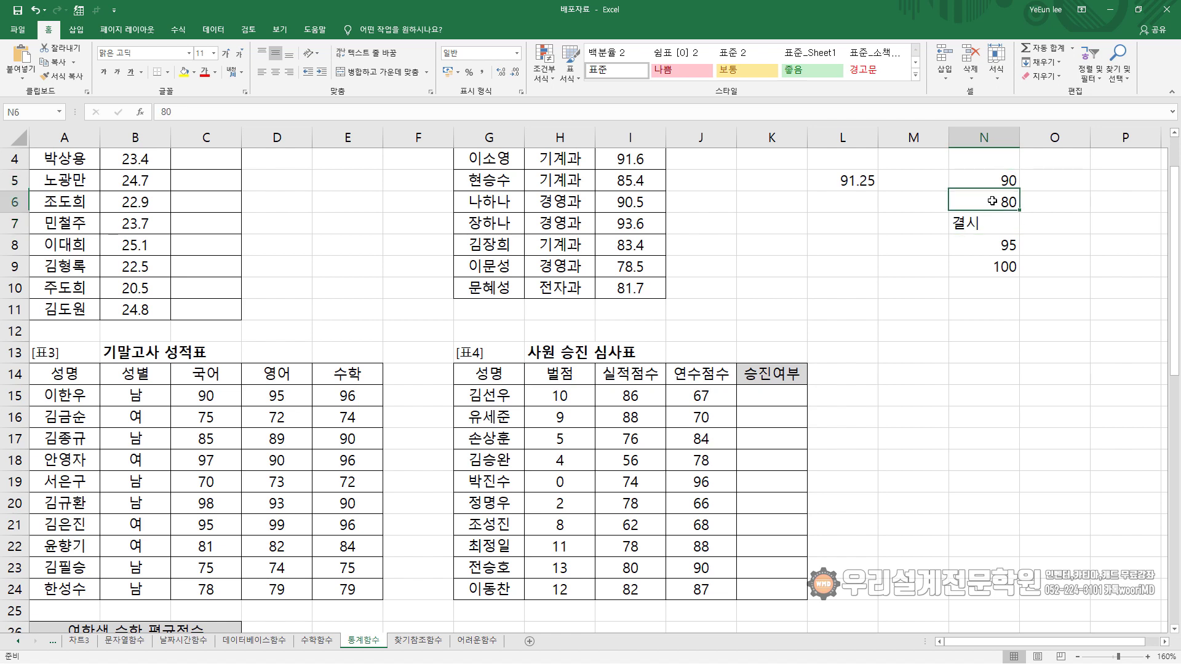
click(993, 251)
click(993, 266)
click(993, 181)
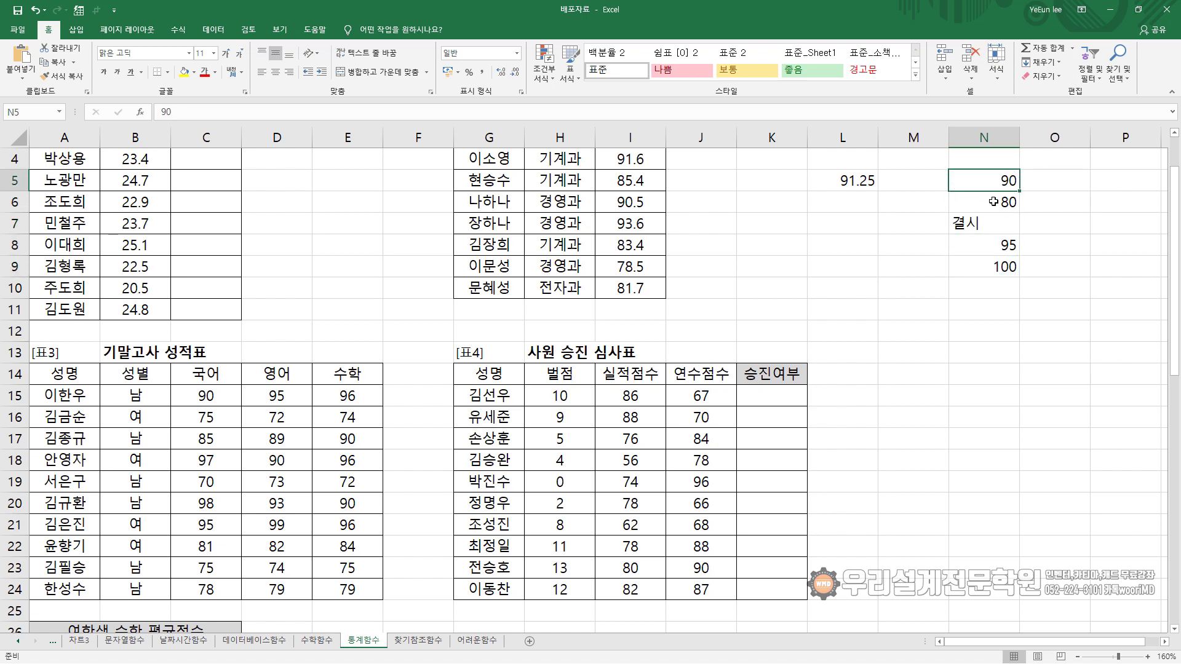
click(993, 203)
click(991, 223)
click(993, 246)
click(993, 266)
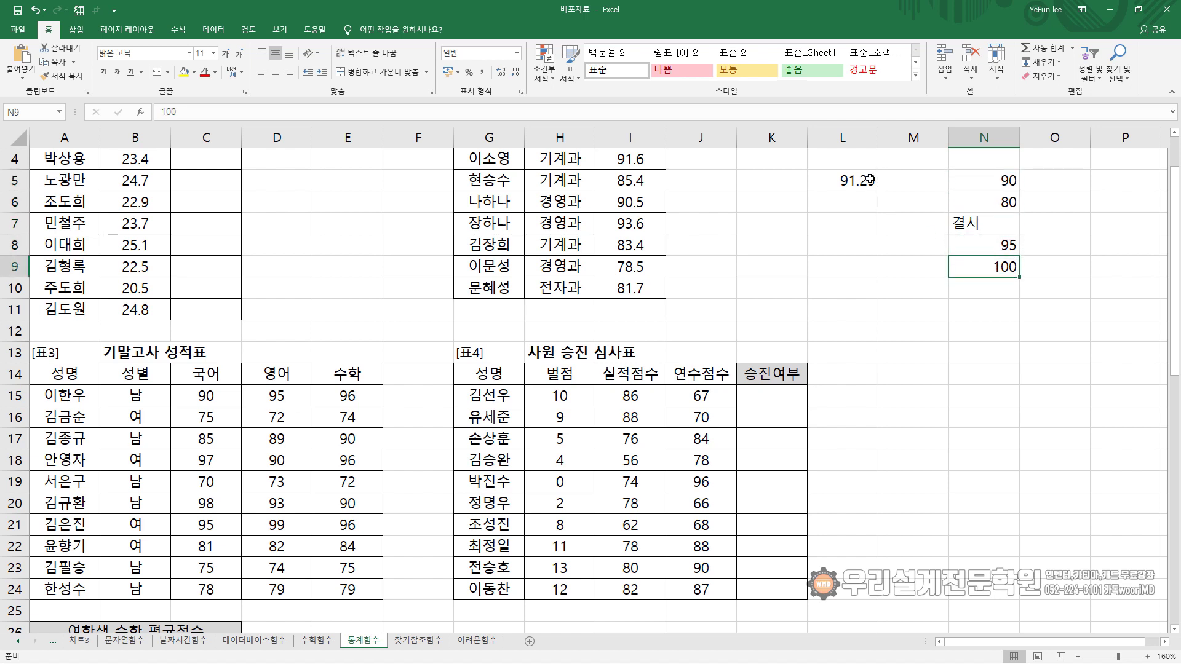
- Change the function in the L5 formula from AVERAGE to AVERAGEA, making it =AVERAGEA(N5:N9)
click(864, 180)
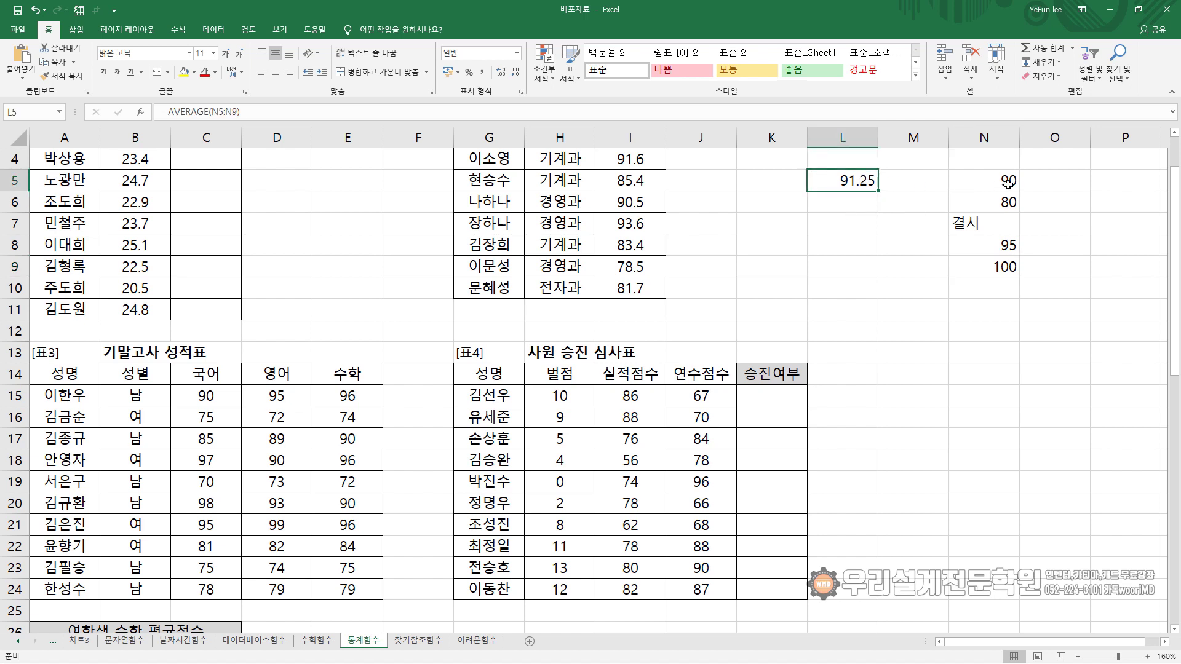
key(F2)
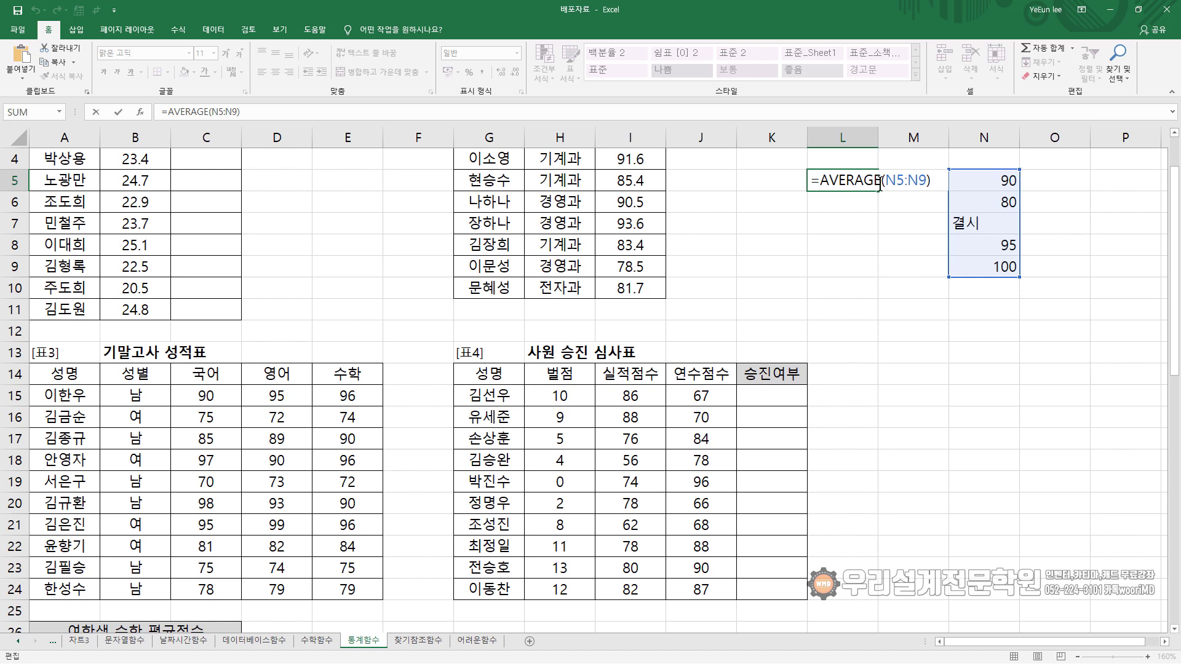
click(904, 189)
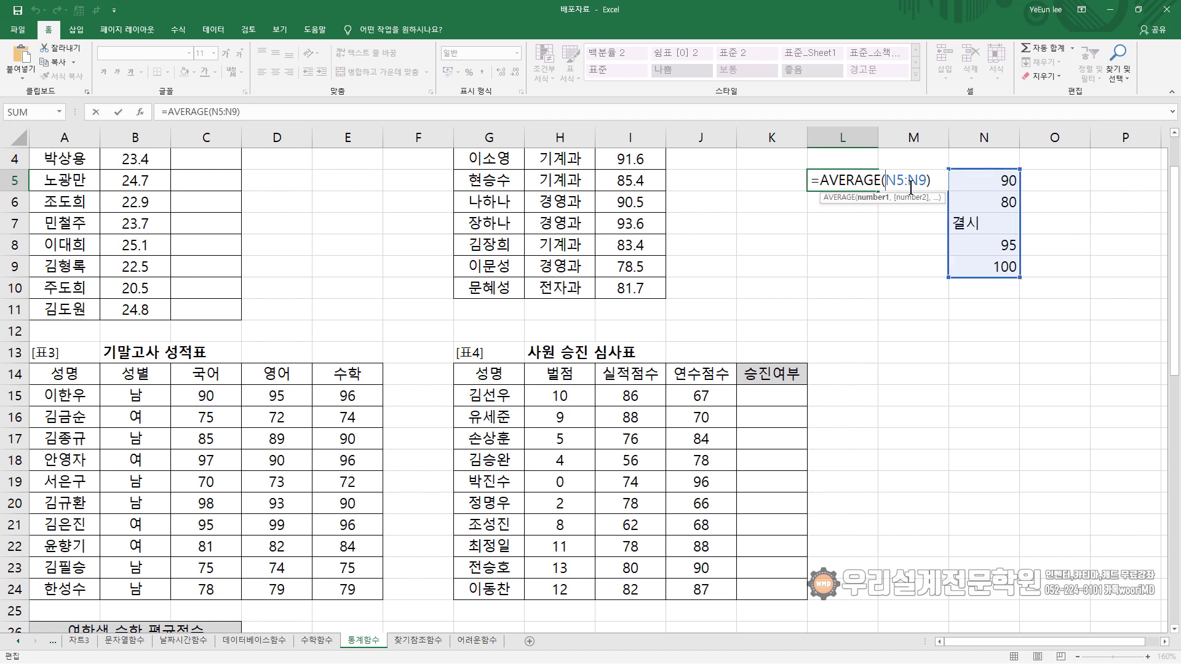
key(Left)
text(a)
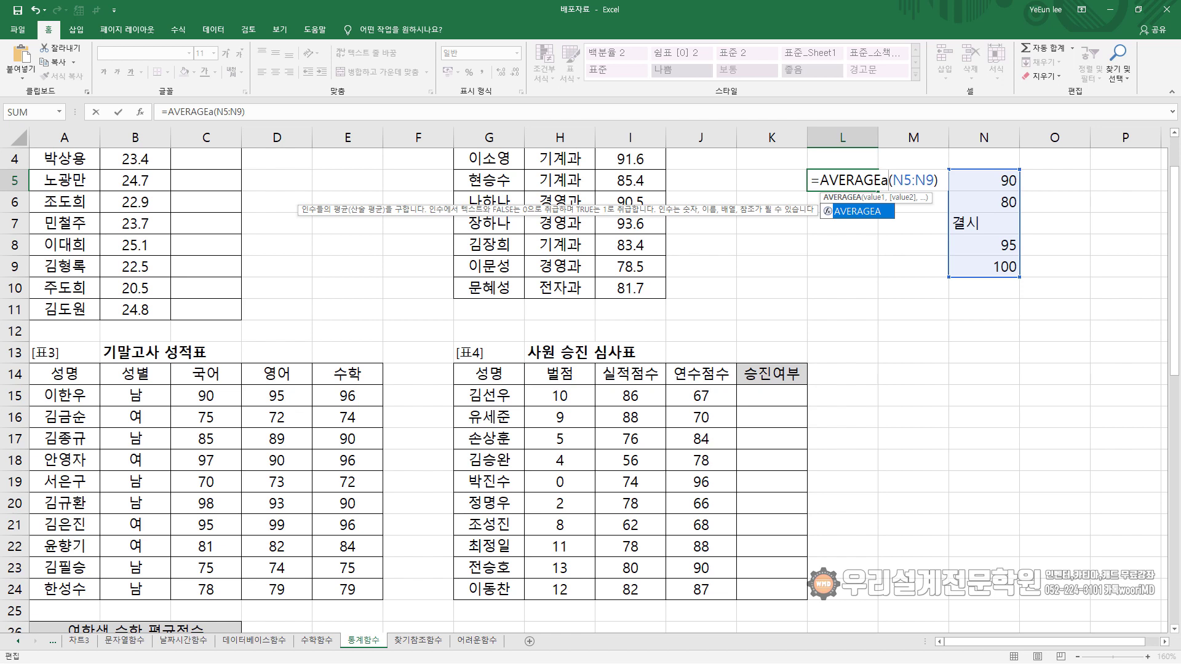
key(Return)
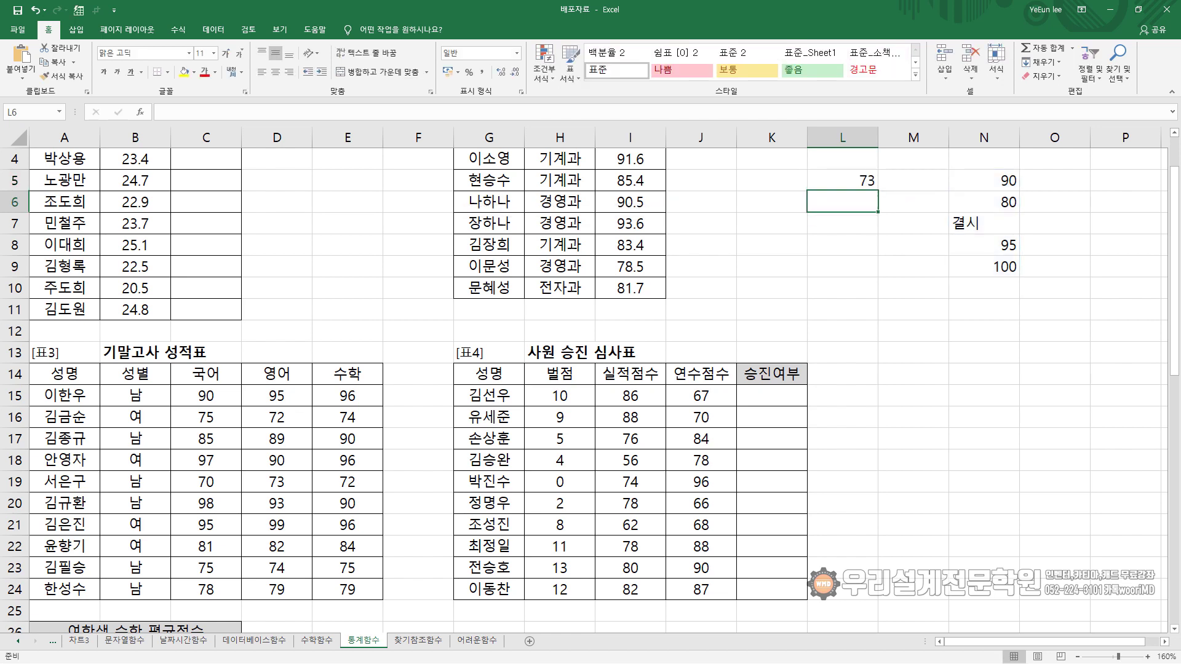
click(868, 181)
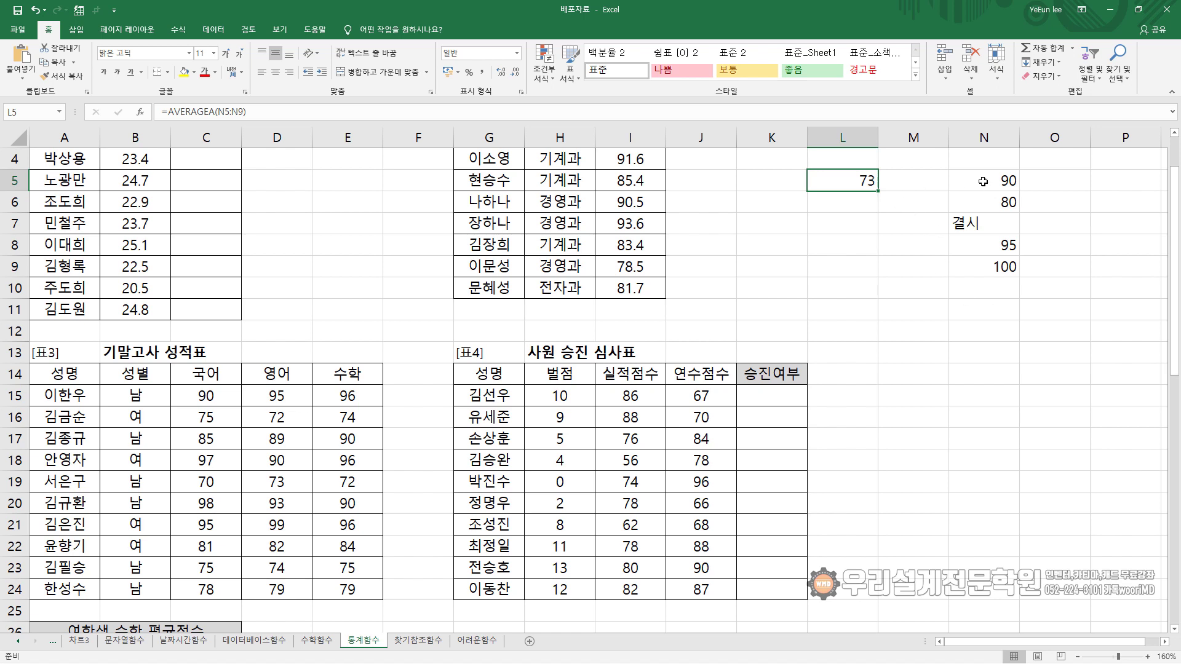
- Clear the sample entries in column N from row 5 down and the formula in cell L5
drag(984, 181, 995, 292)
key(Delete)
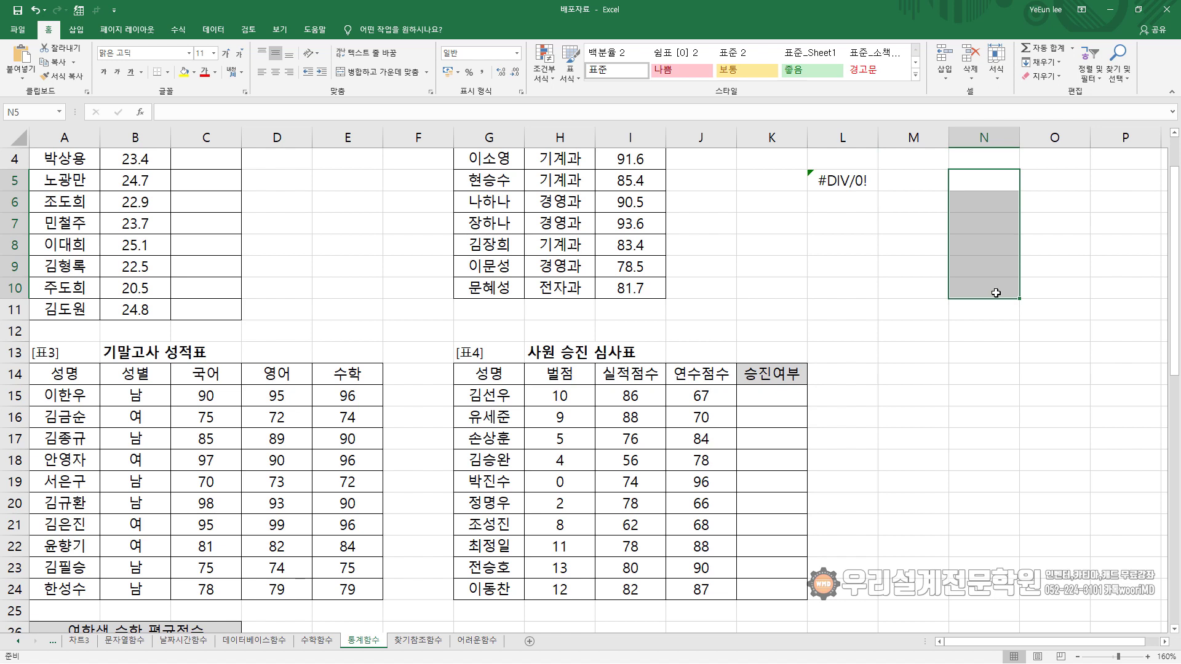
click(846, 180)
key(Delete)
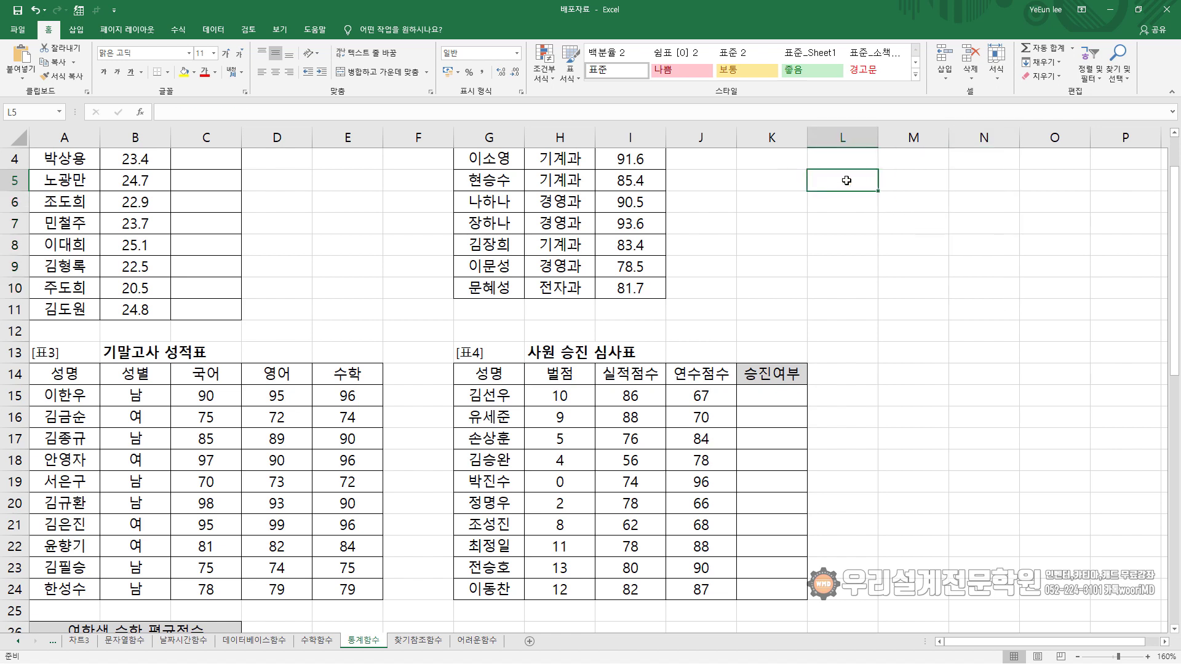
- Enter the sample numbers 10, 20, 30, 45 and 85 down cells L5 to L9
text(=)
key(Escape)
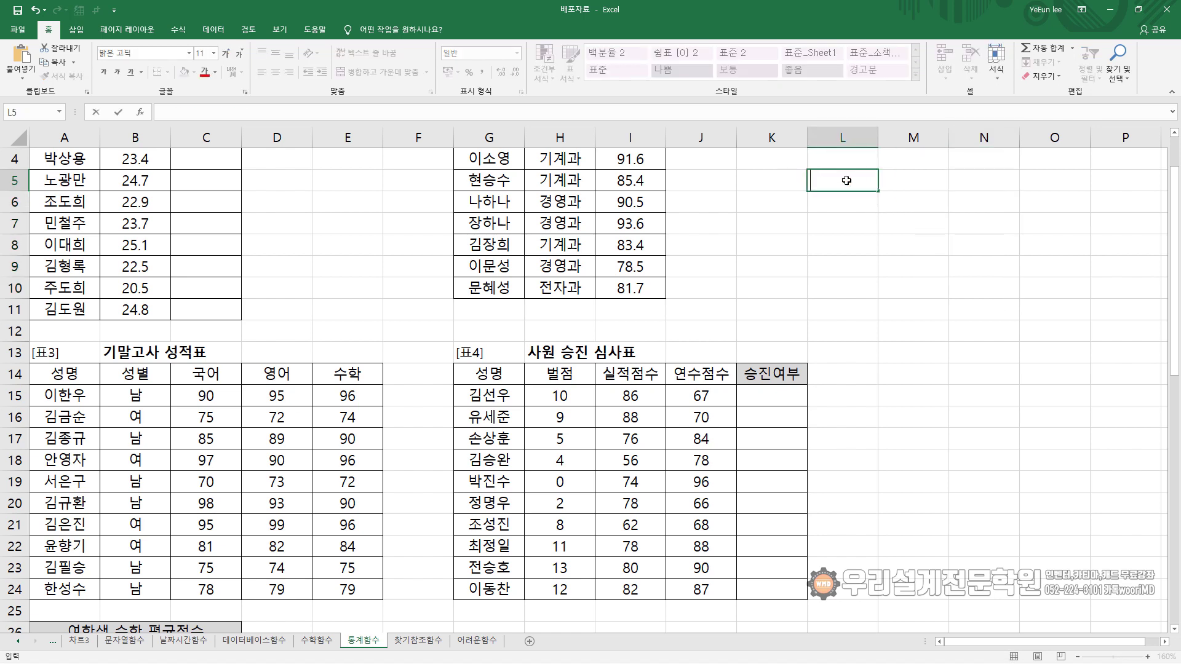
text(10)
key(Return)
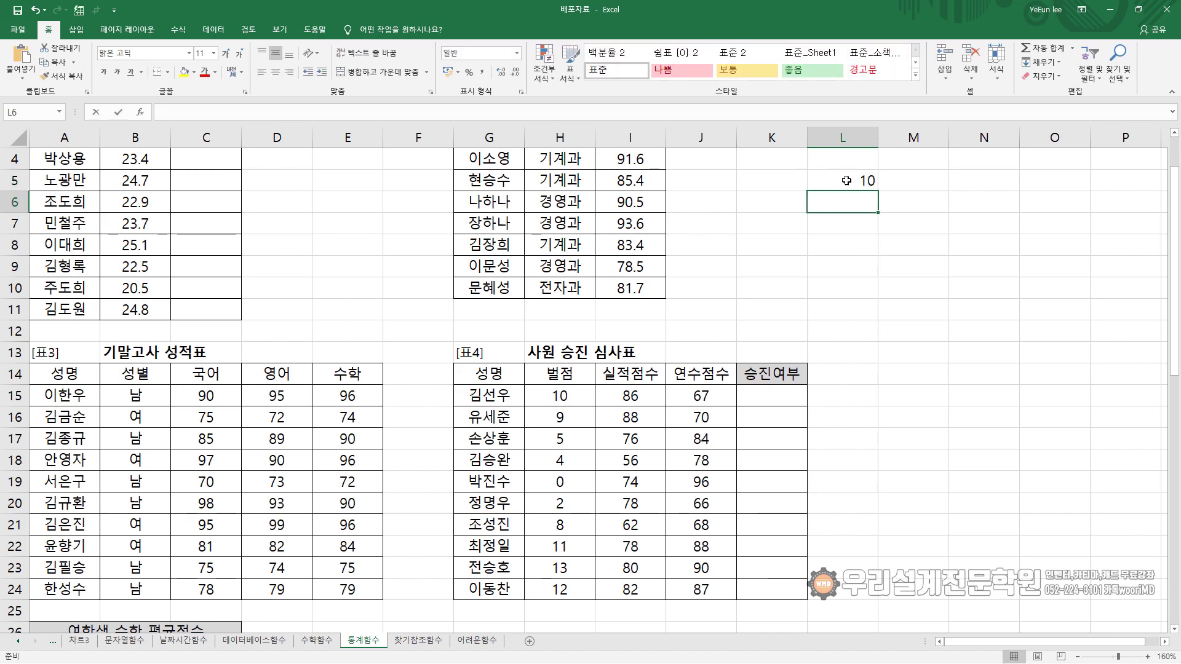
text(20)
key(Return)
text(30)
key(Return)
text(45)
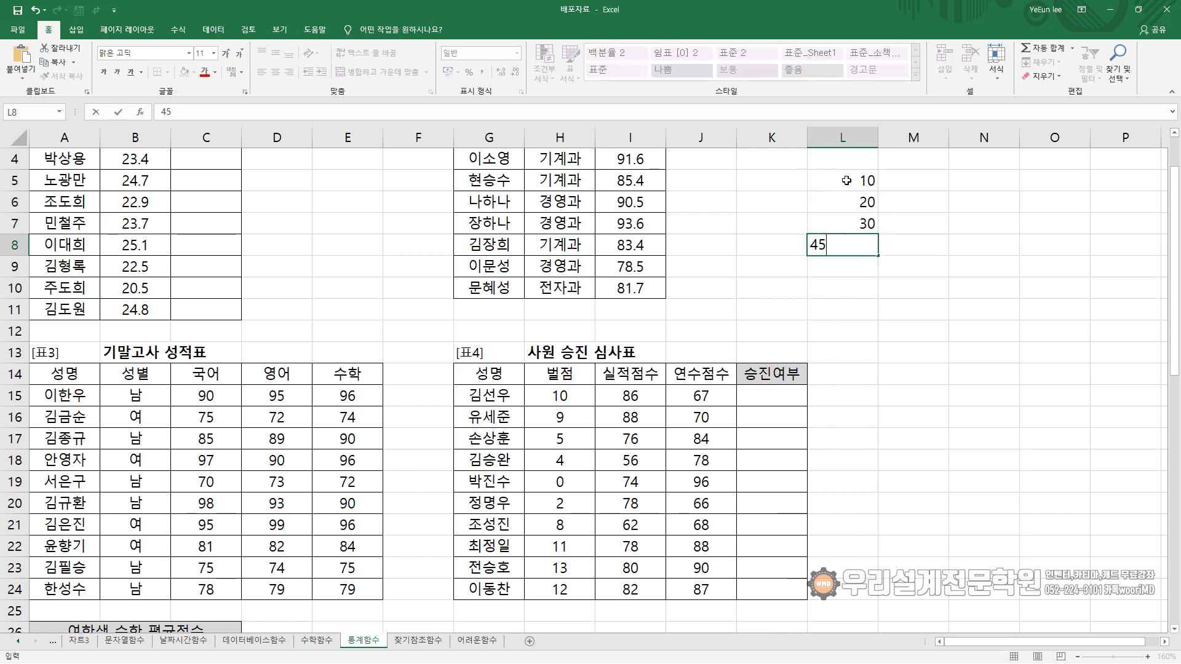
key(Return)
text(85)
key(Return)
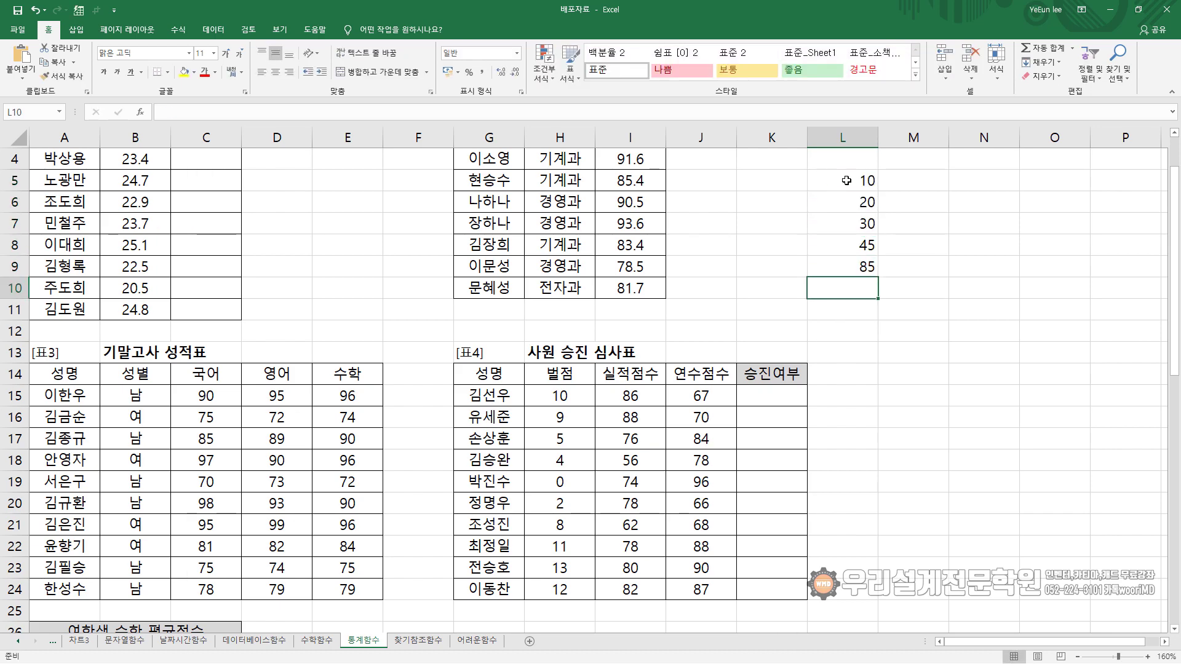
- Replace the number in cell L5 with 95 and the one in L7 with 100
key(Up)
key(Up)
key(Up)
key(Up)
click(846, 180)
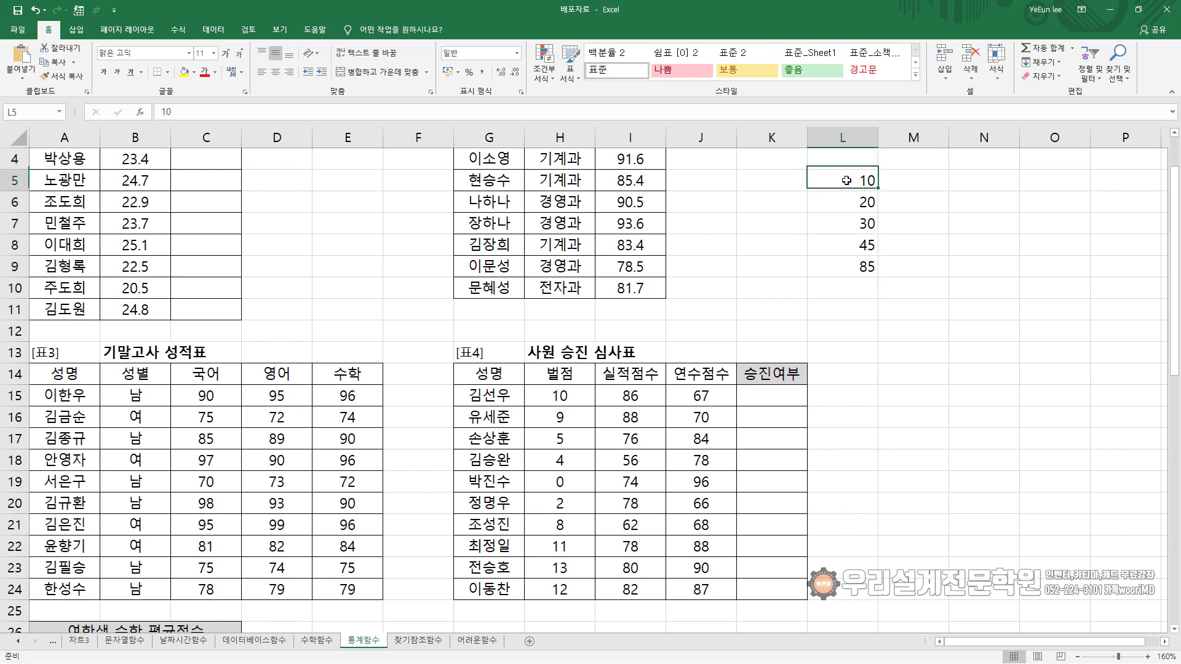
text(95)
key(Return)
key(Down)
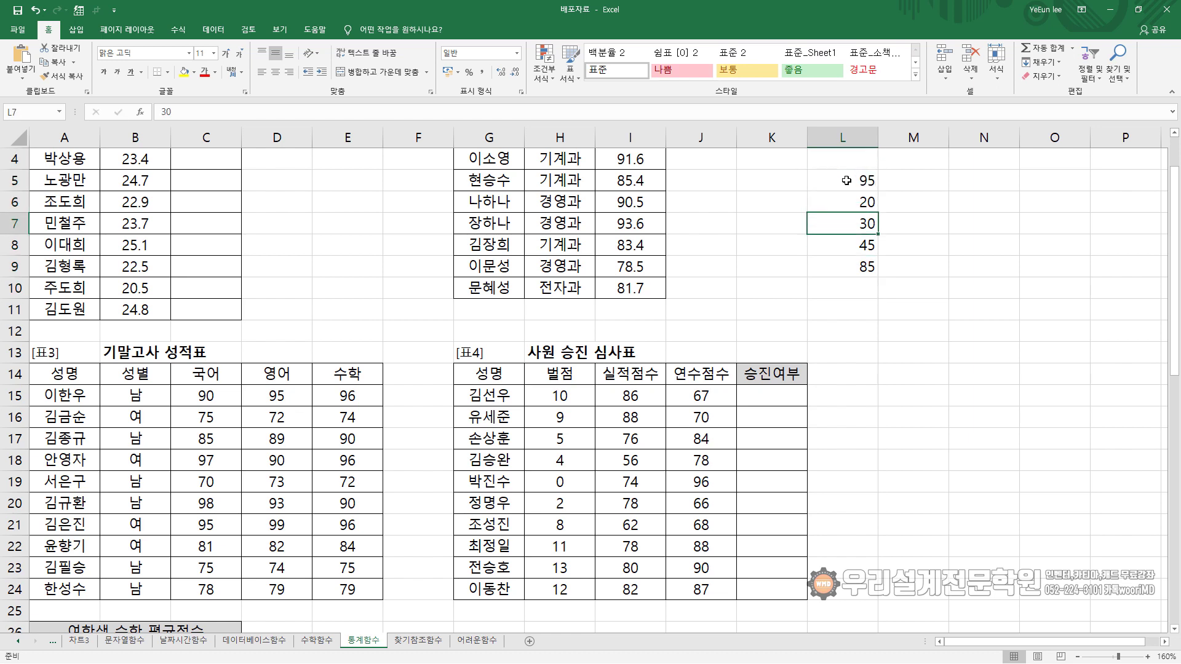
text(100)
key(Return)
- Start a RANK formula in cell M5 with L5 as the number and L5:L9 as the reference range
key(Right)
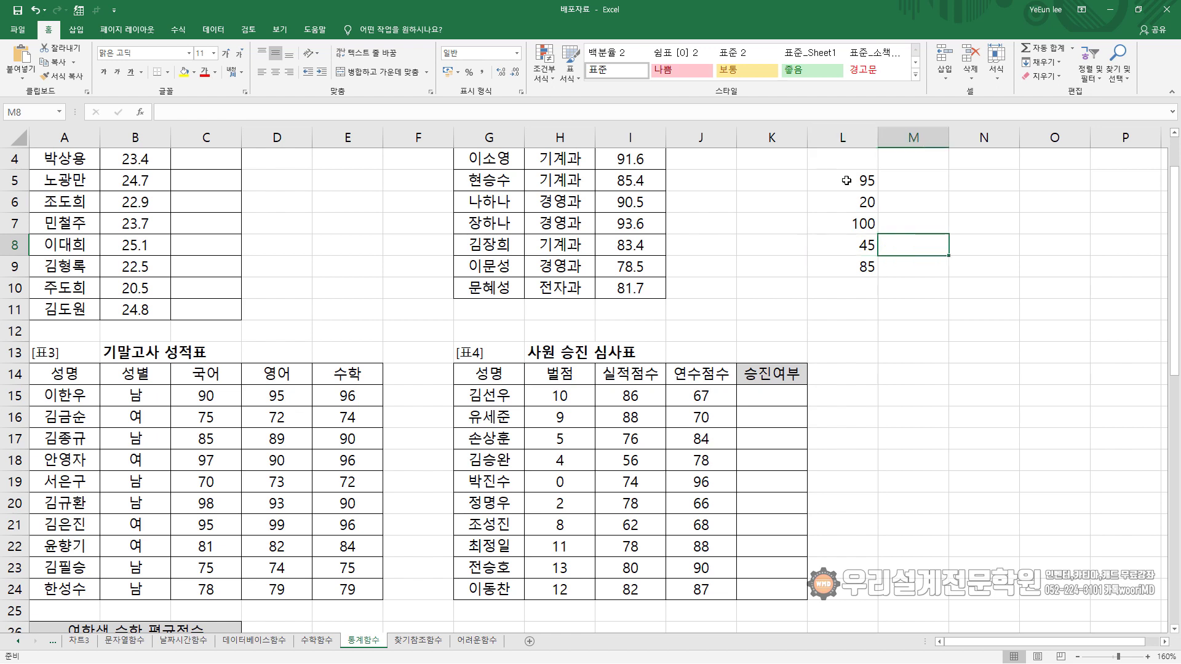
key(Up)
key(Up)
key(Up)
key(Up)
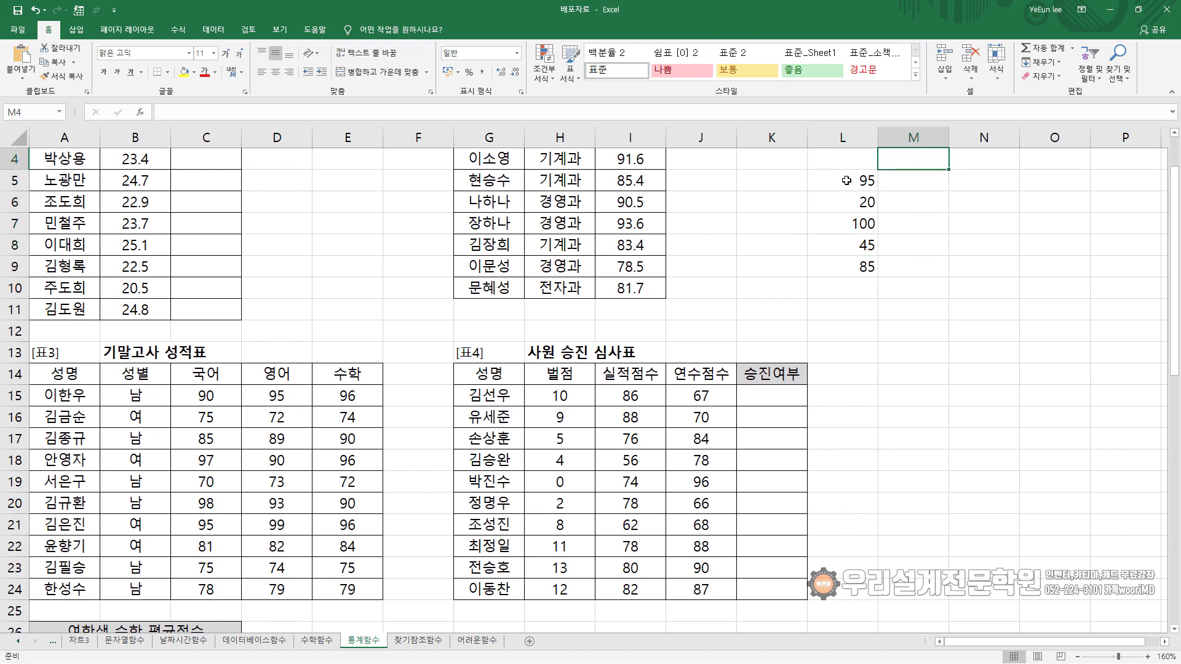
key(Down)
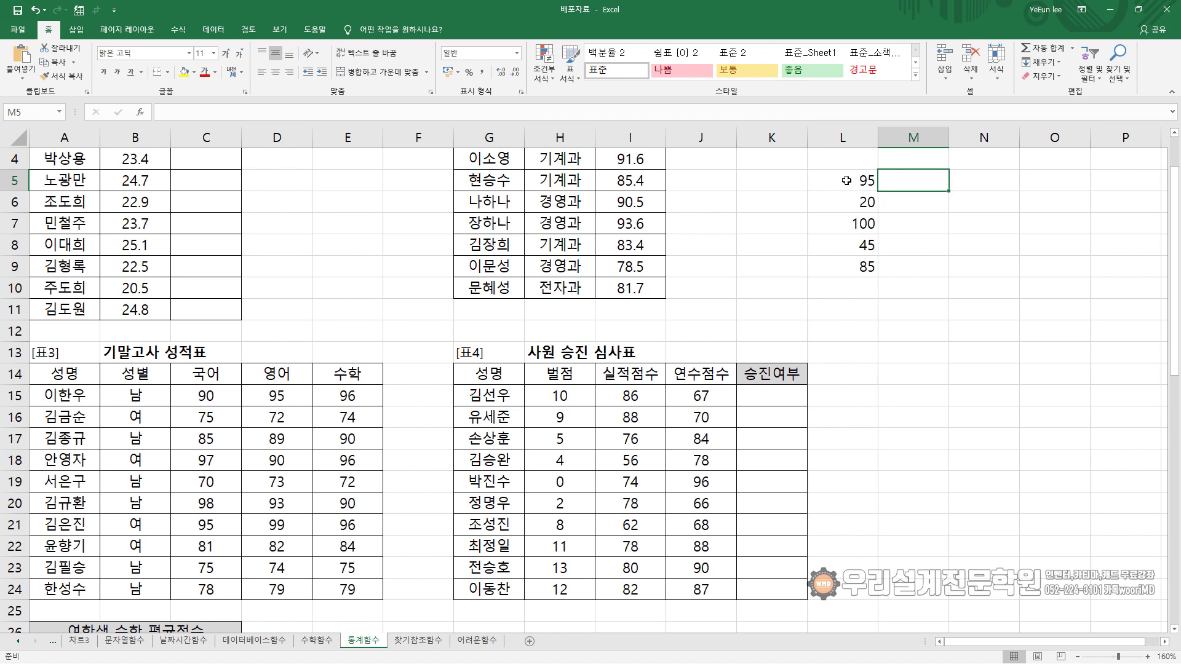
text(=rank)
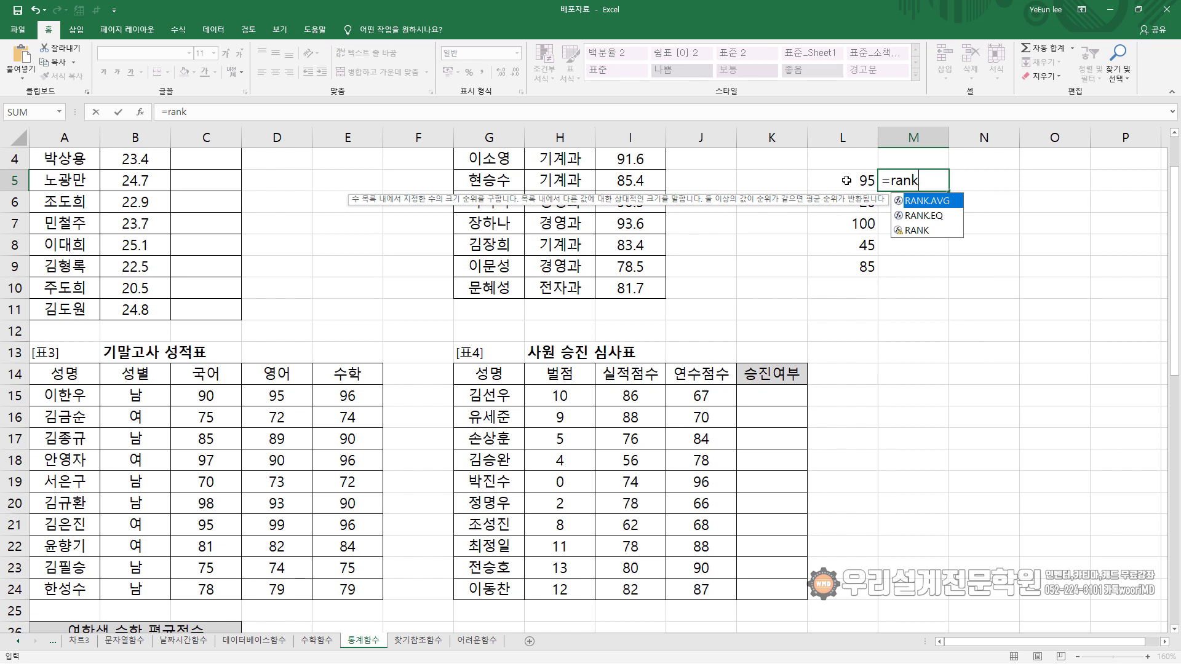
text(()
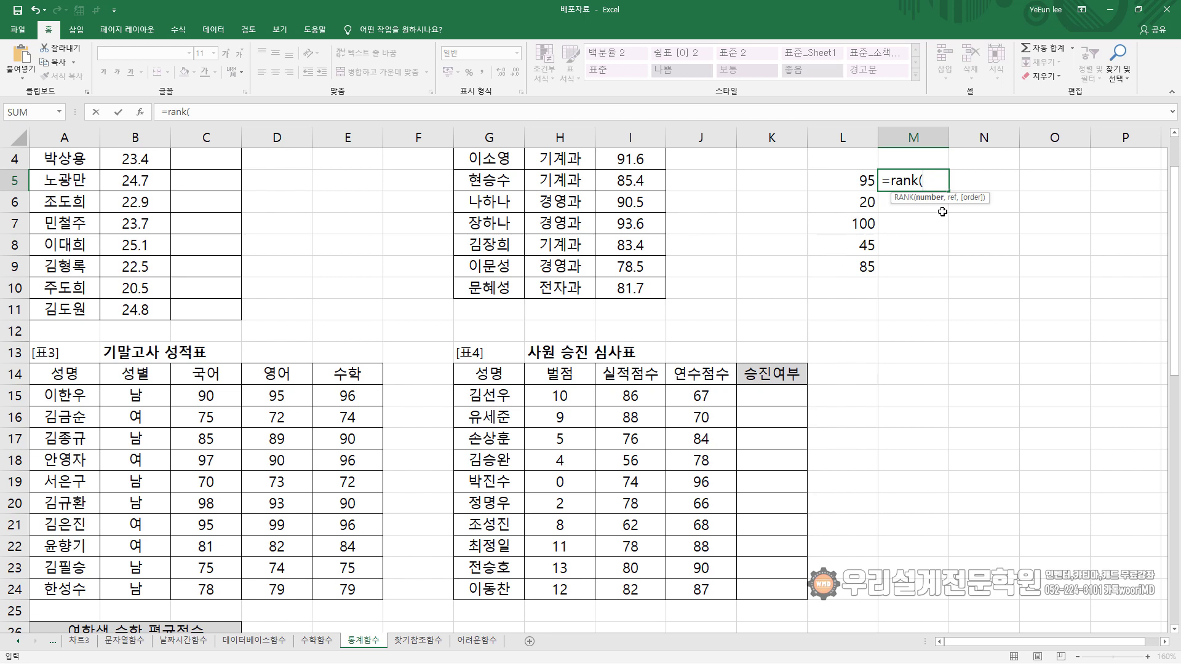
click(853, 175)
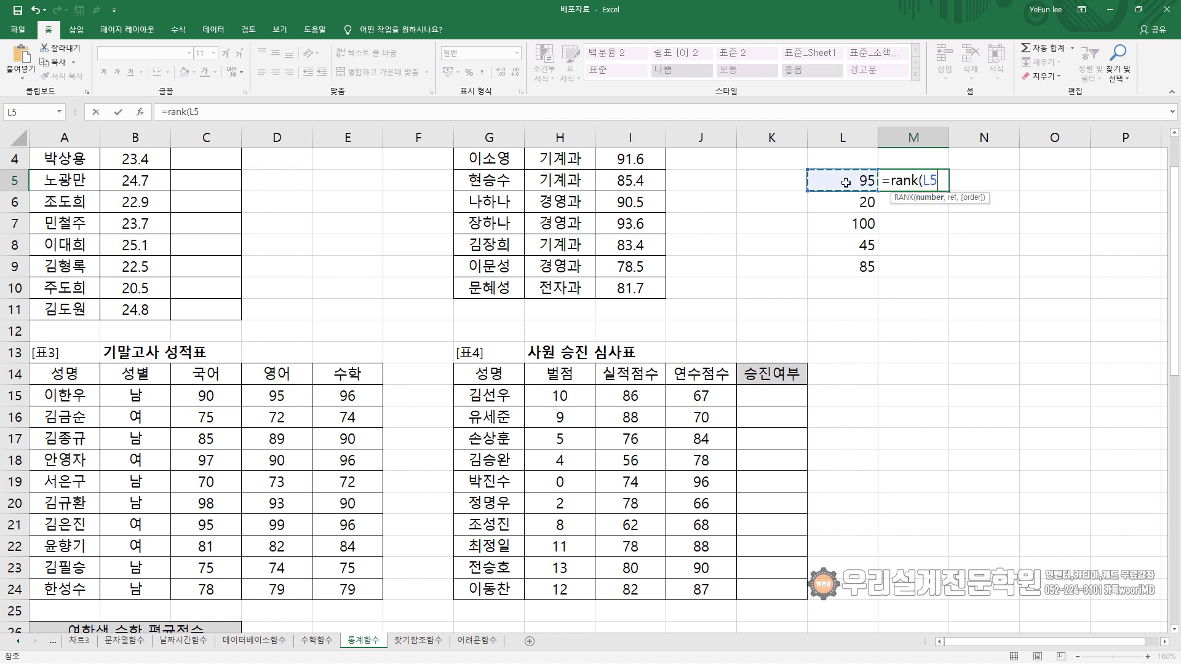
text(,)
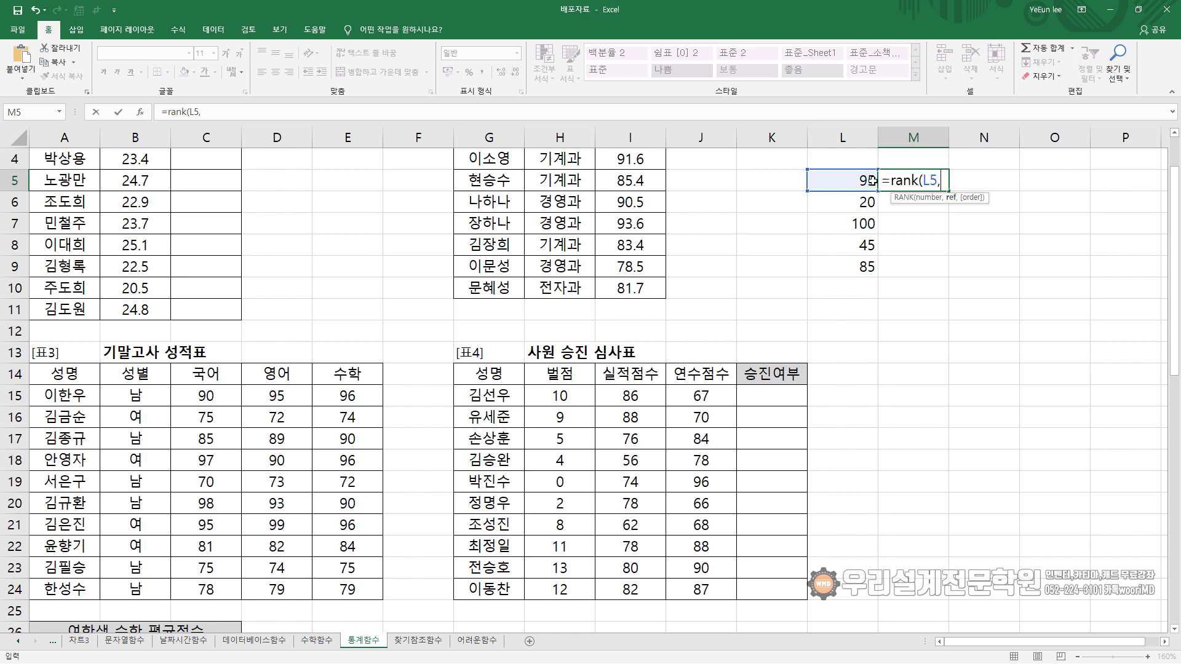
drag(840, 173, 847, 260)
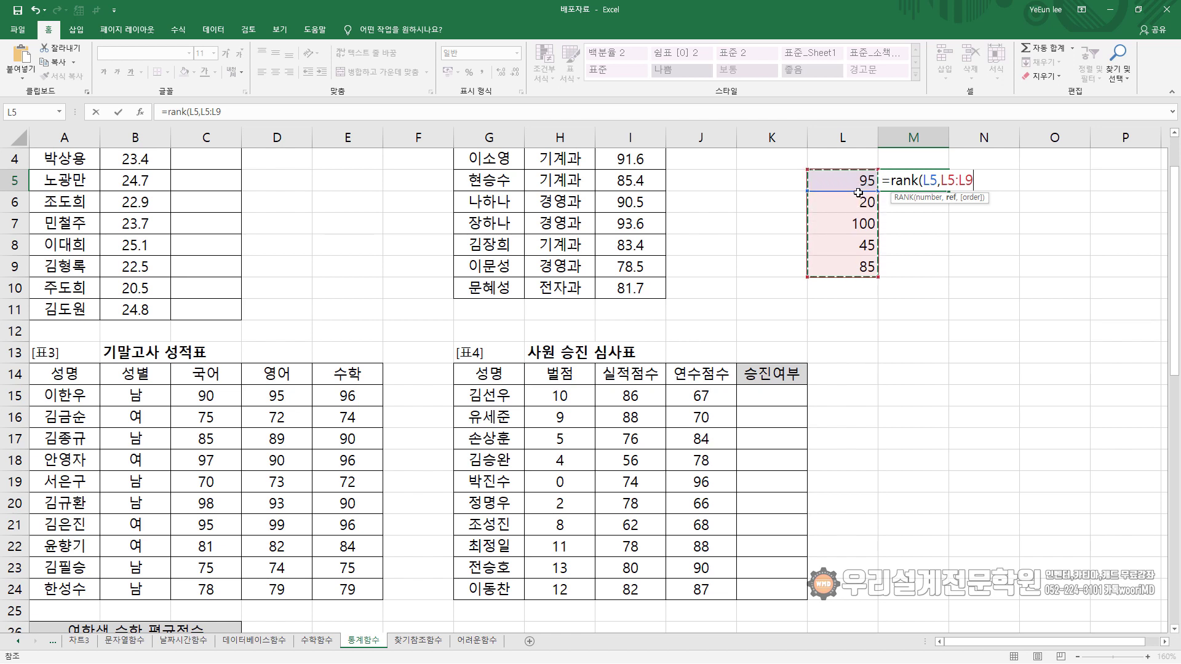
- Try the descending order argument 0 in the M5 RANK formula, and remove it again
text(,)
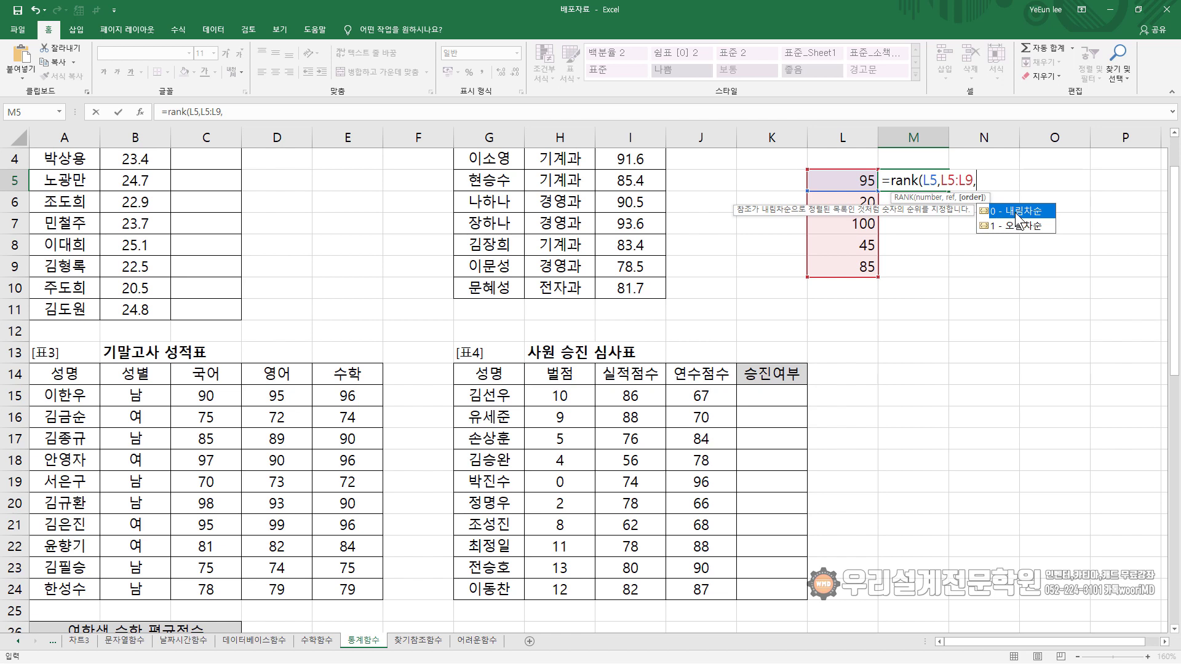
click(977, 182)
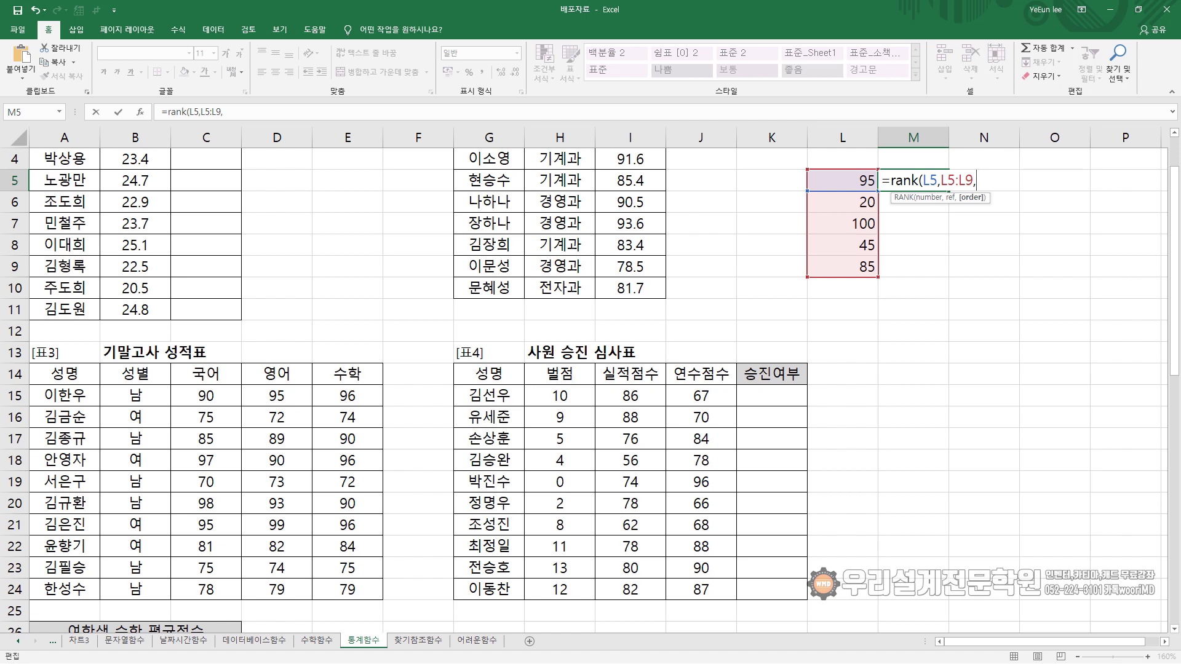
text(0)
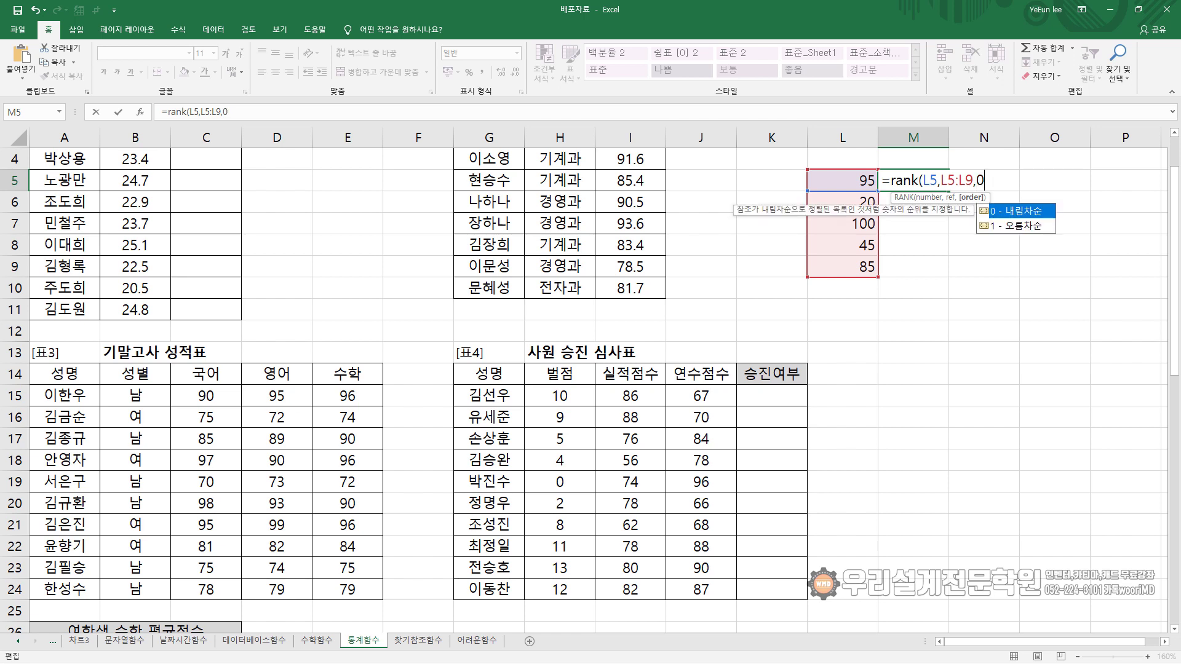
key(BackSpace)
key(BackSpace)
key(BackSpace)
key(BackSpace)
key(BackSpace)
key(BackSpace)
key(BackSpace)
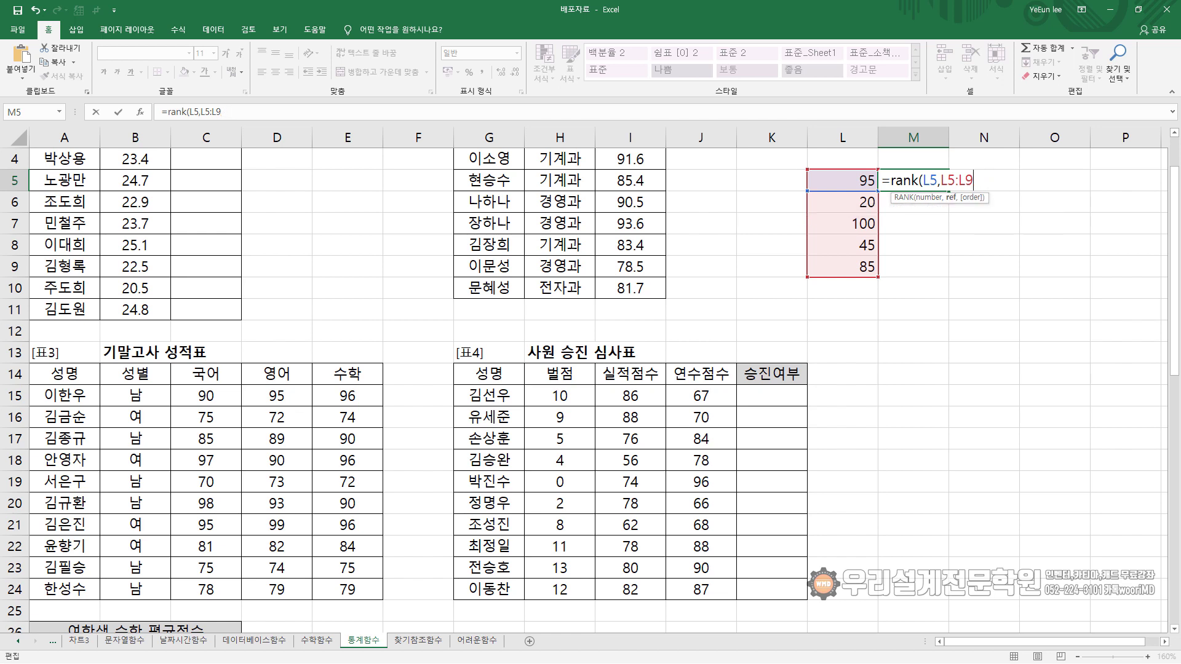
- Complete the M5 formula as =RANK(L5,L5:L9) without an order argument and reselect the cell
text())
key(Return)
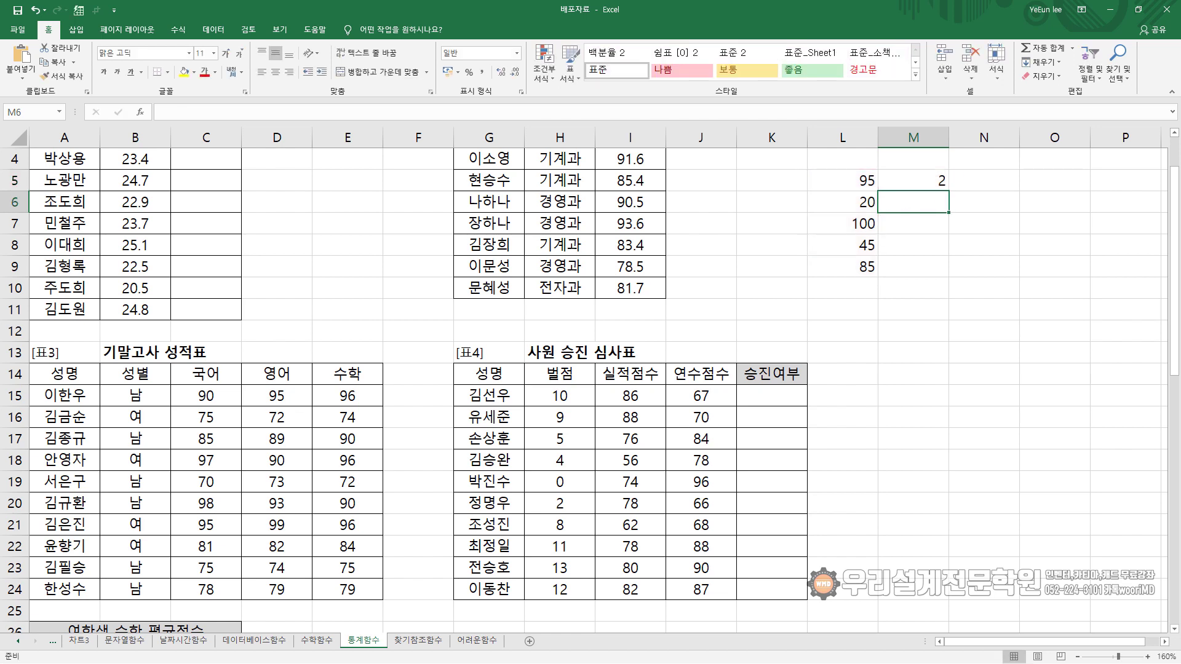
click(913, 179)
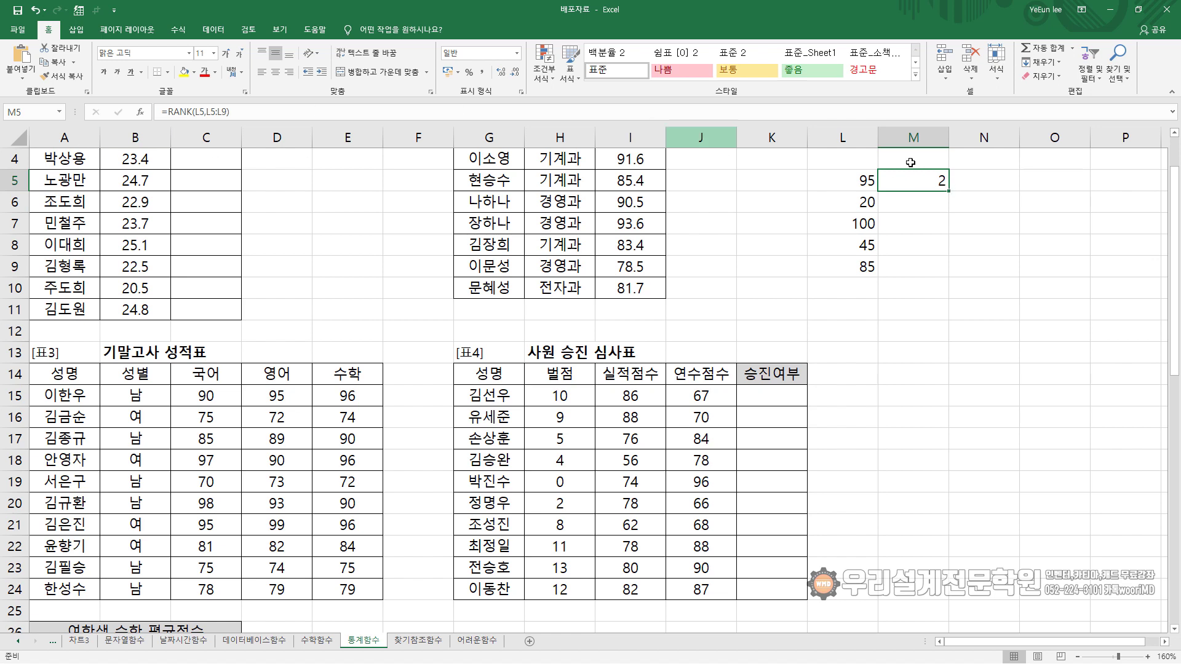
- Review the M5 RANK formula and fill it down to M9 with relative references
key(F2)
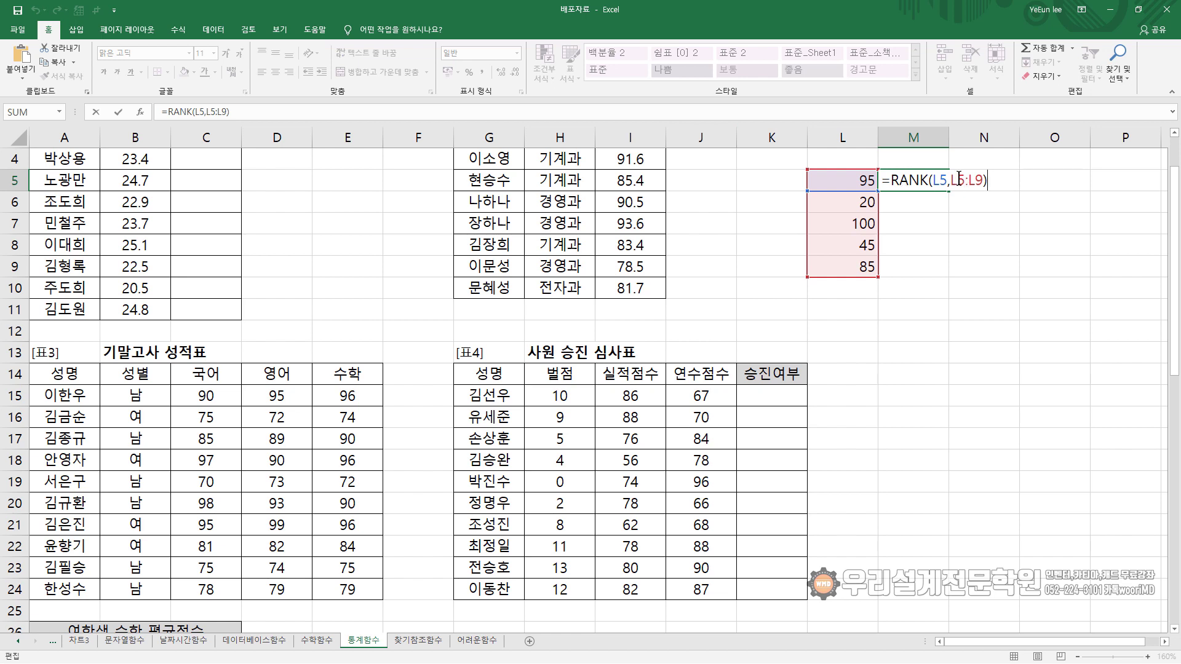
key(Return)
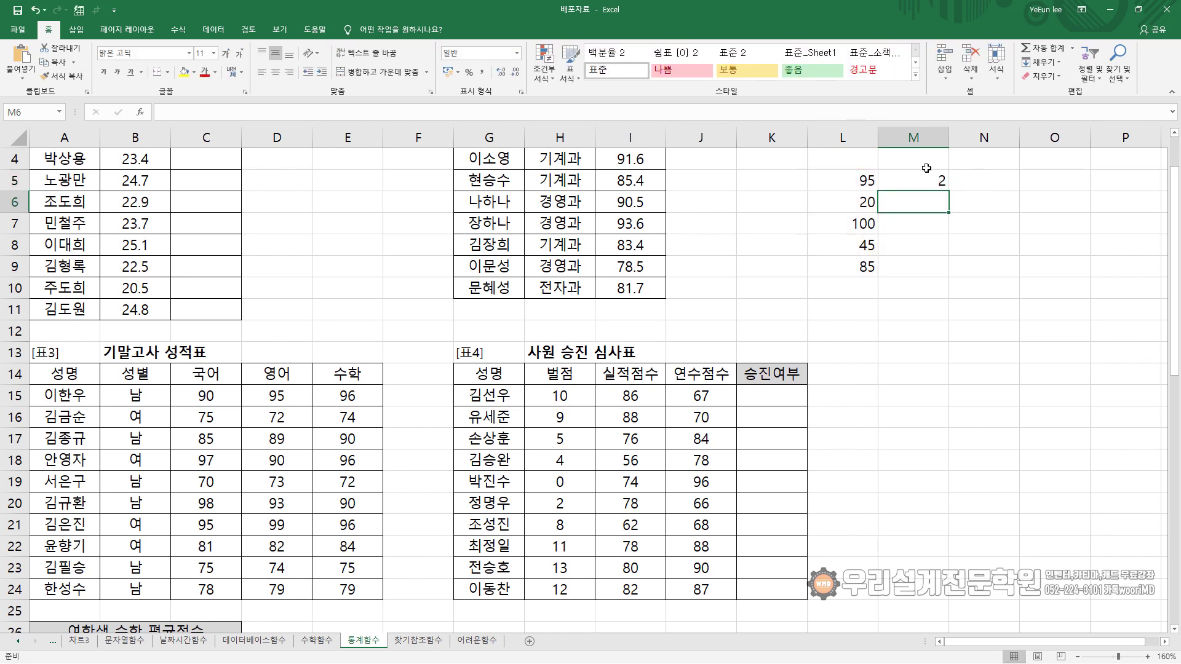
click(945, 182)
drag(945, 182, 948, 277)
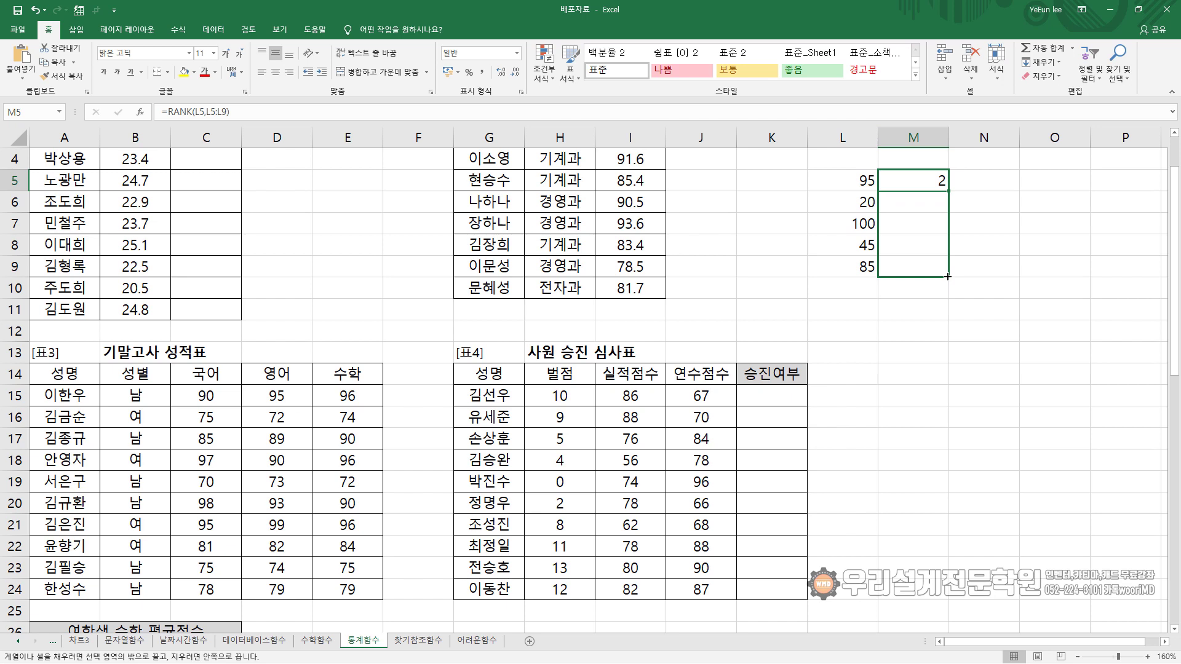
drag(948, 277, 948, 277)
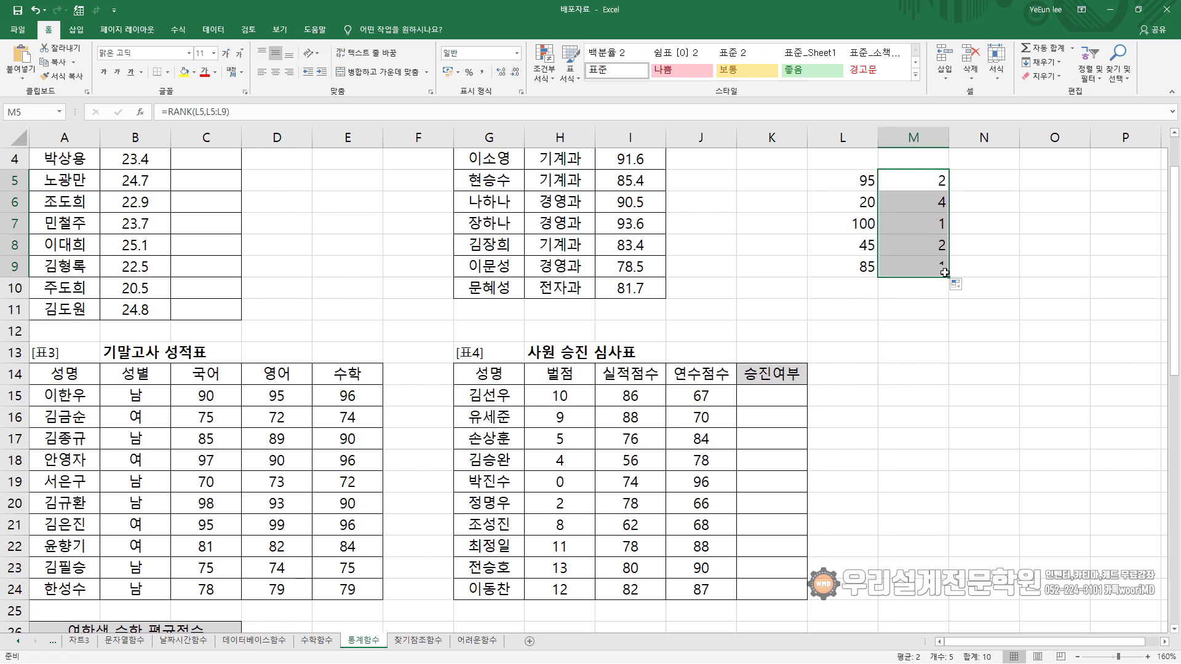
- Check the filled RANK formulas and their results cell by cell in M5:M9
click(933, 184)
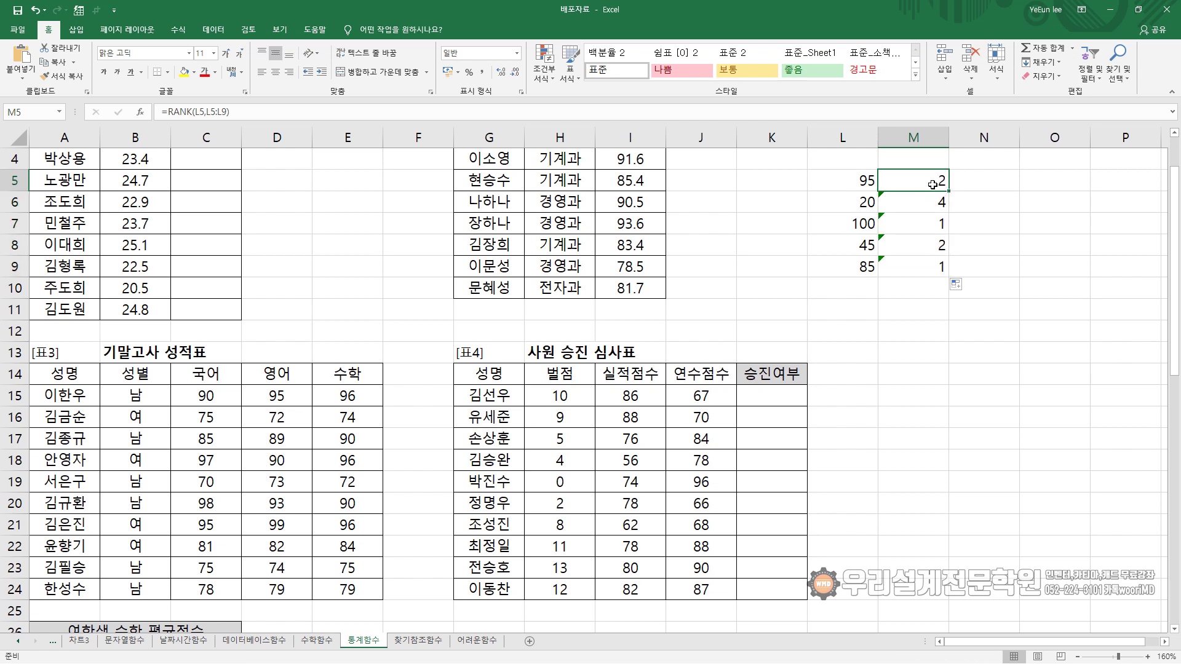
click(924, 245)
click(924, 224)
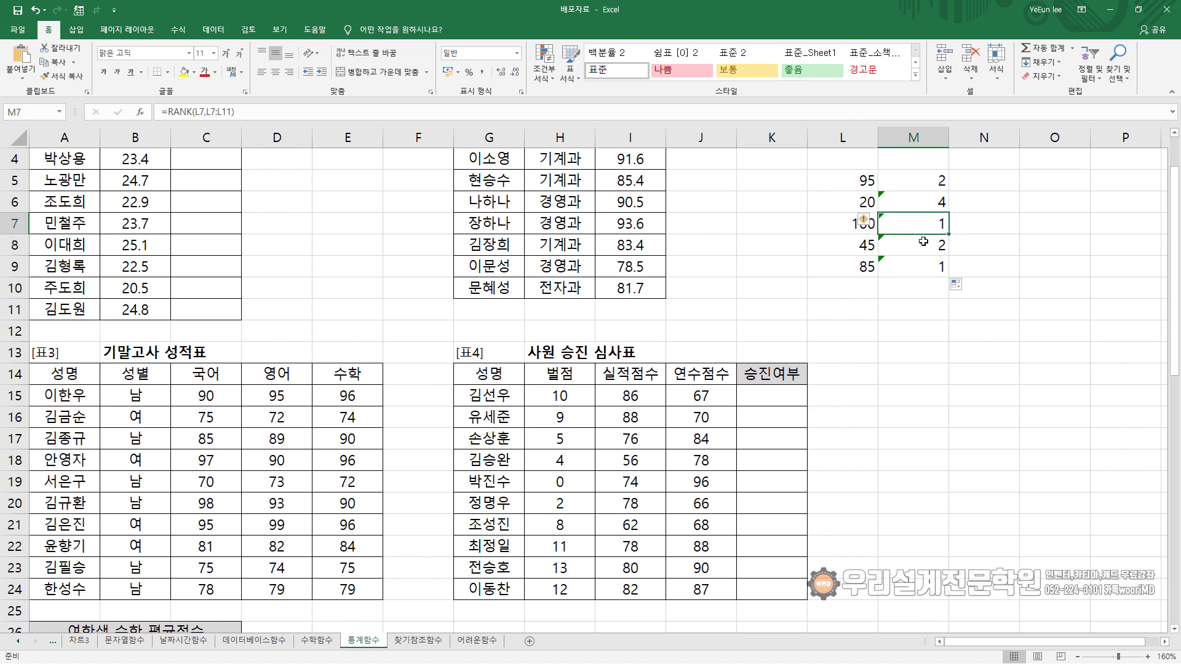
click(922, 266)
click(922, 202)
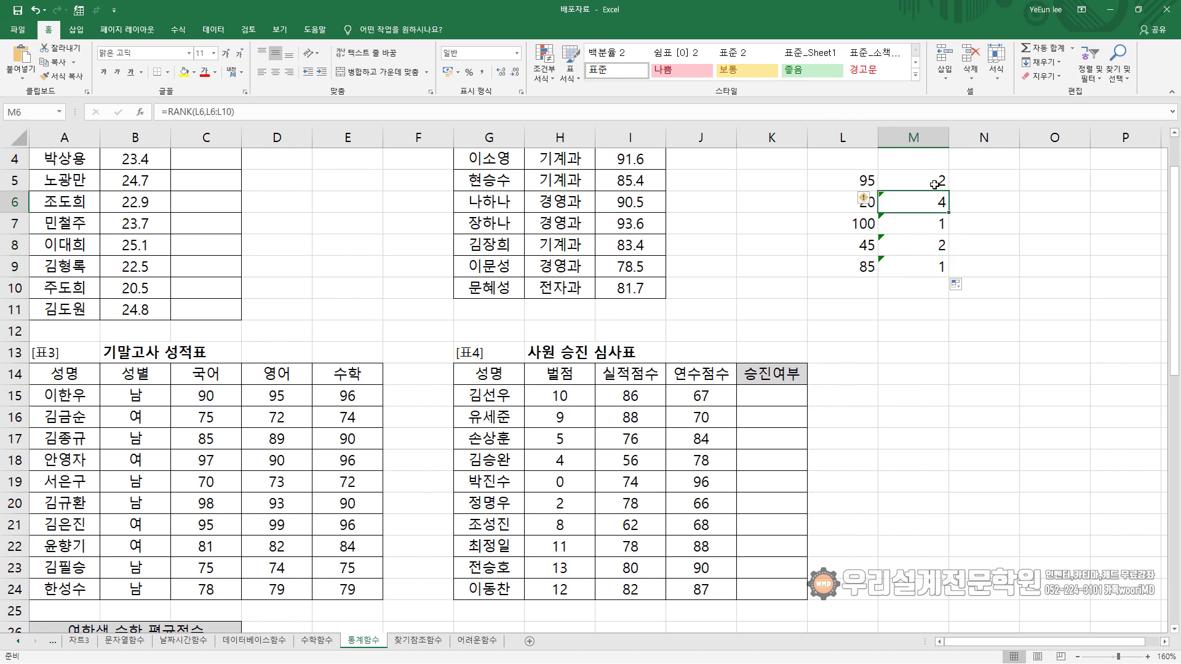
drag(934, 184, 935, 270)
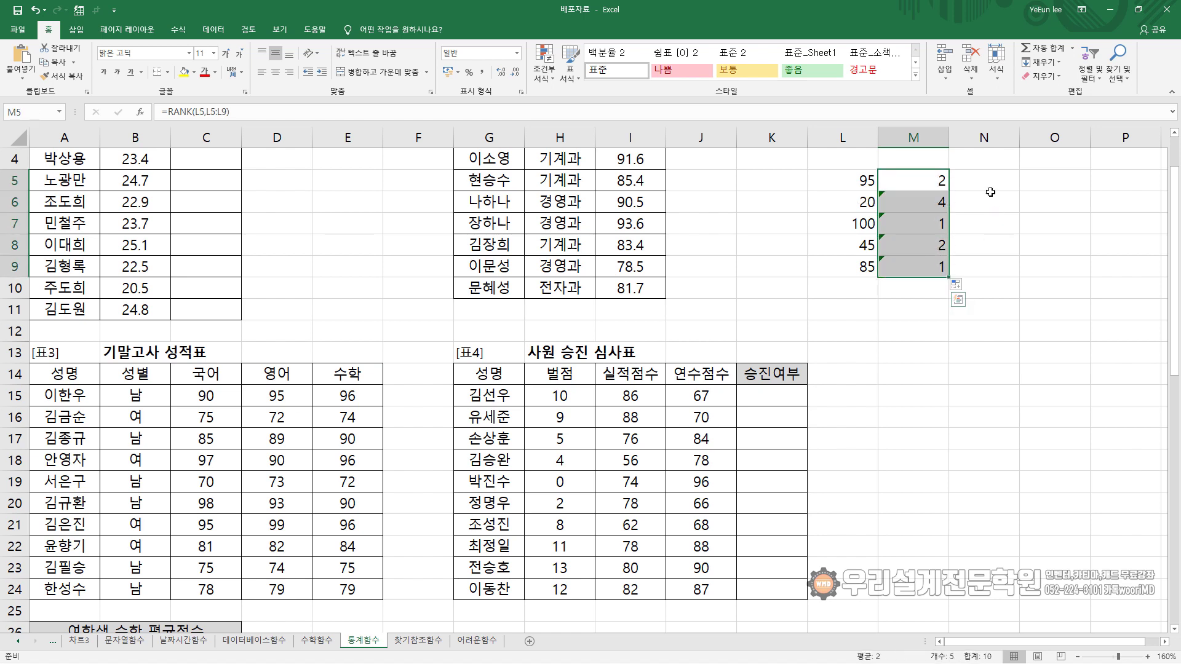
- Compare the reference ranges used by the RANK formulas in M5 and M6
click(929, 180)
double_click(931, 180)
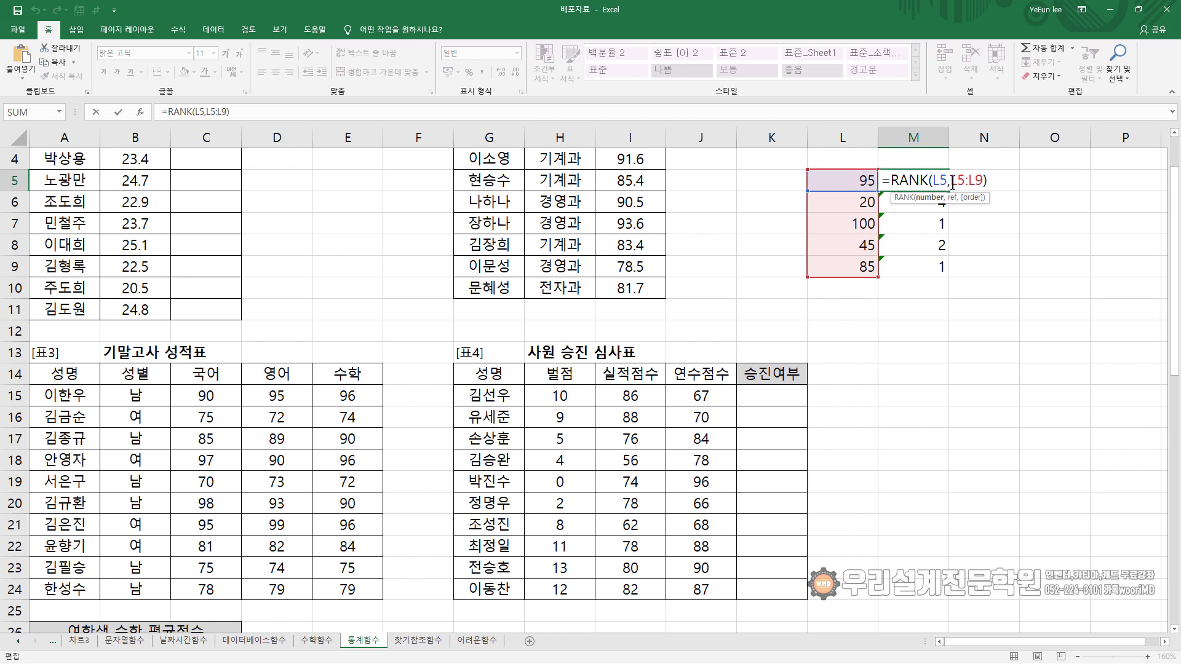
drag(948, 182, 948, 182)
drag(951, 181, 985, 181)
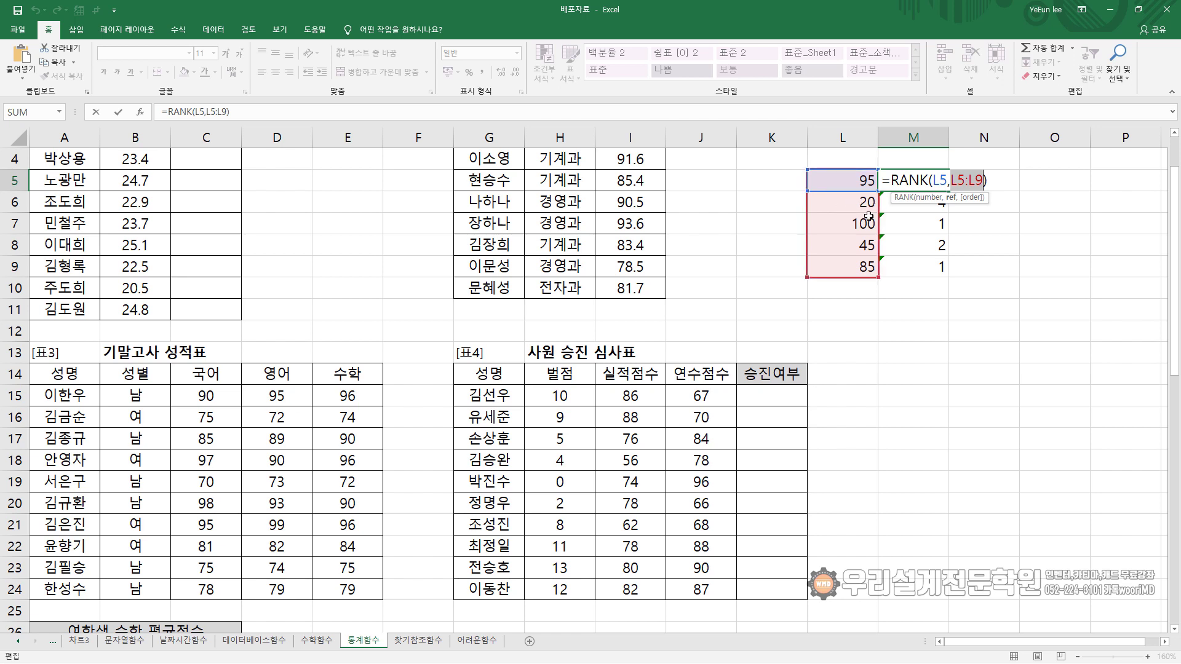
key(Return)
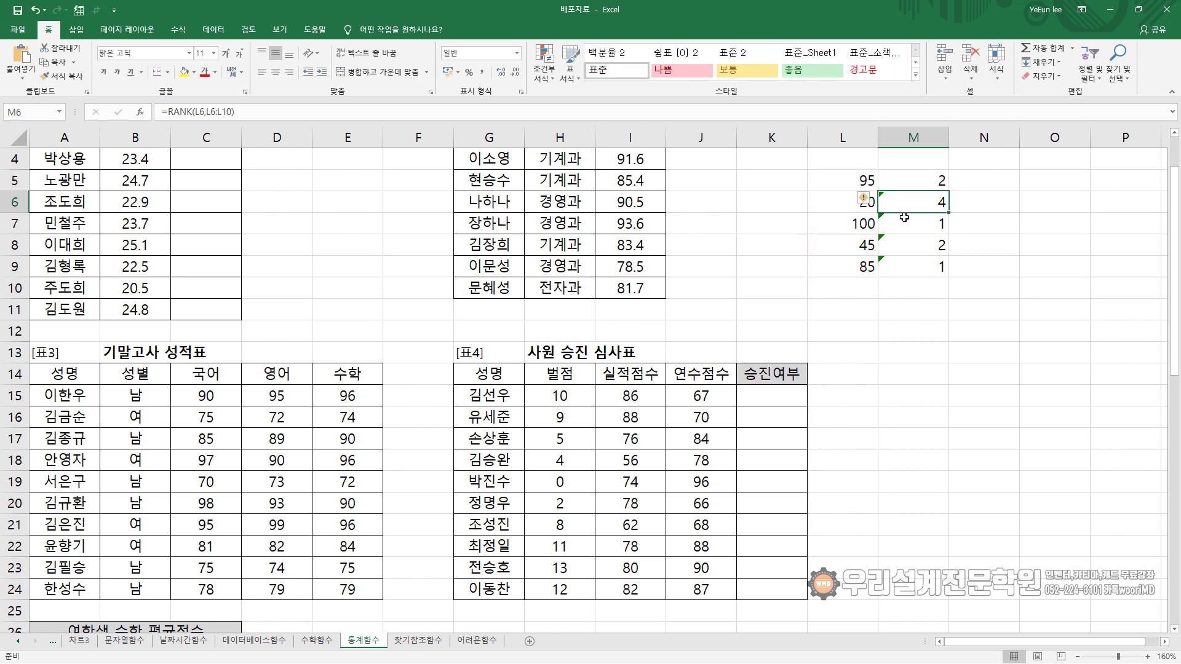
key(F2)
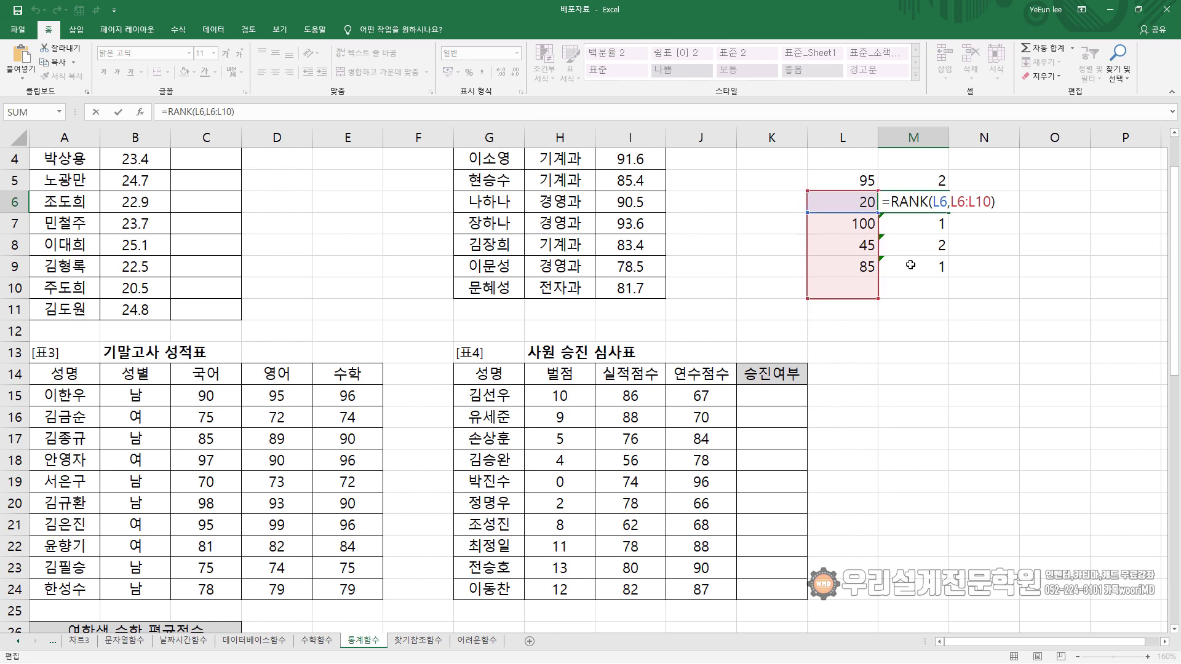
key(Return)
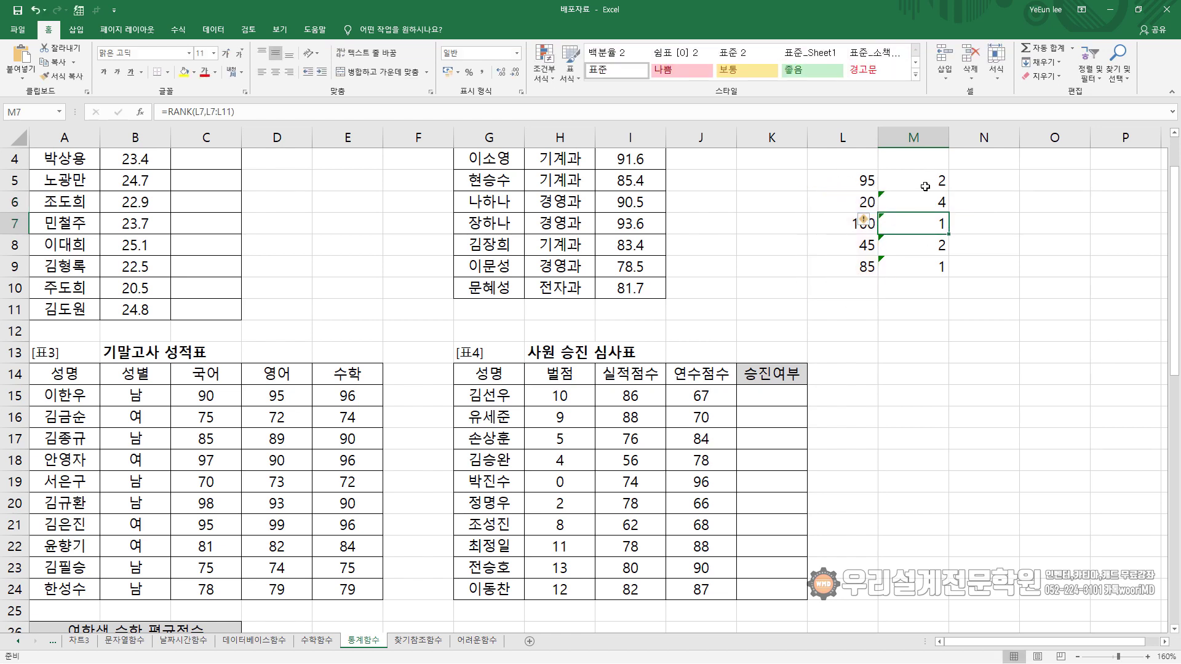
- Make the reference range in the M5 RANK formula absolute as $L$5:$L$9 and fill the formula down to M9
click(926, 185)
double_click(934, 183)
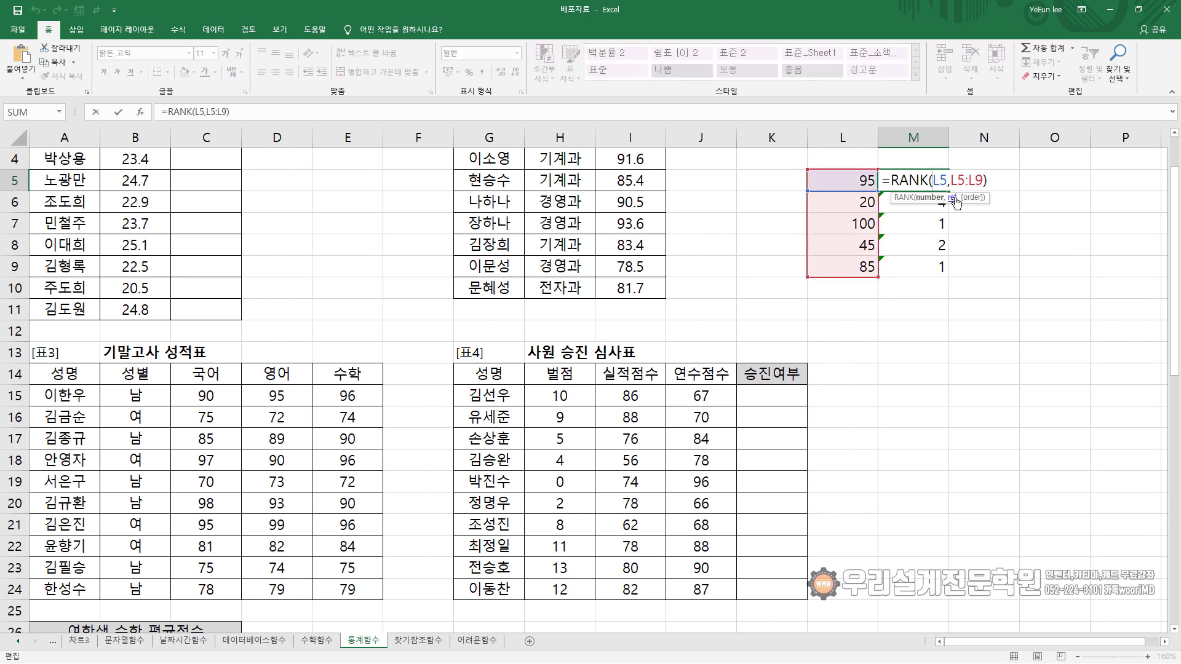
drag(950, 179, 984, 180)
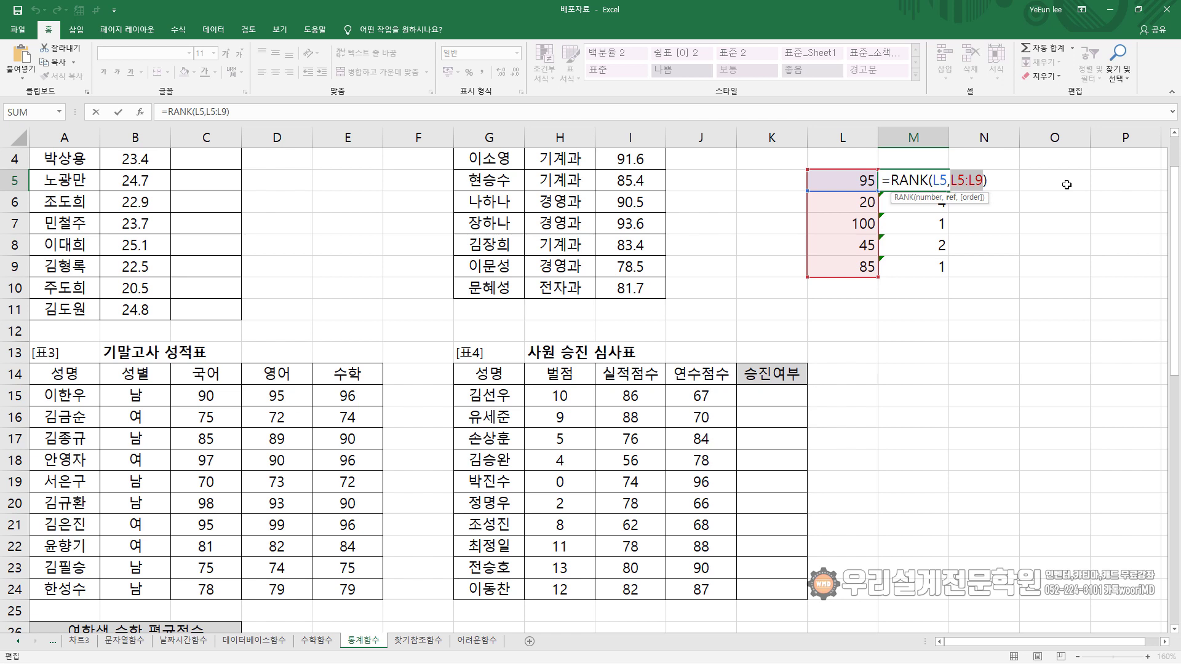
key(F4)
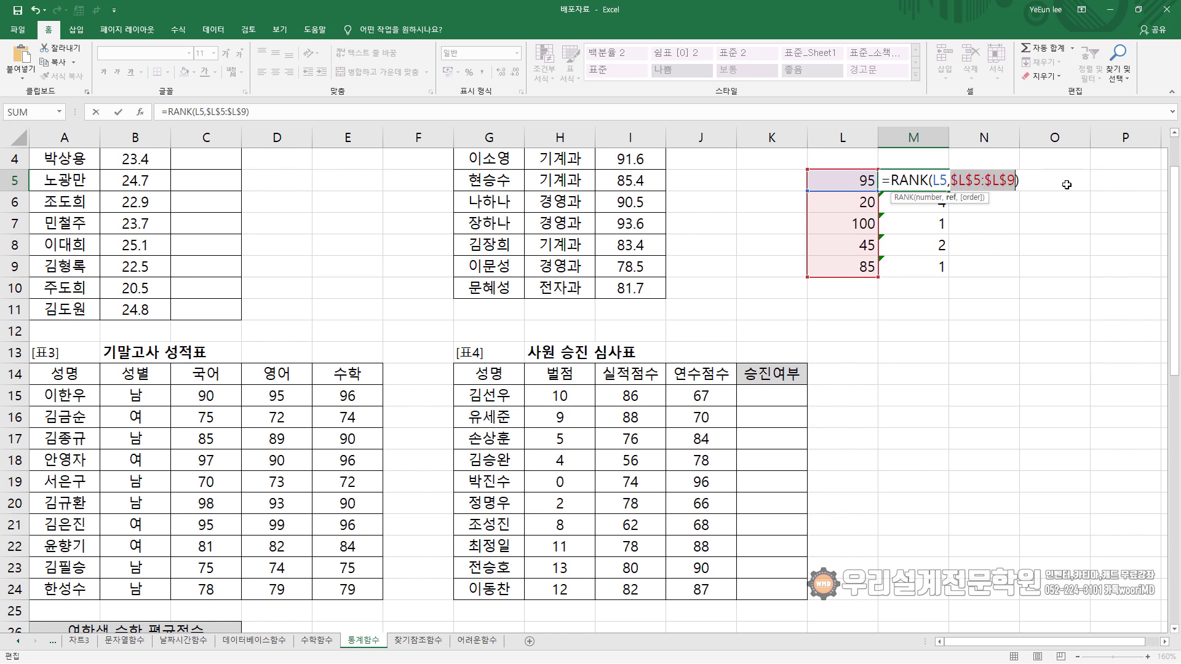
key(Return)
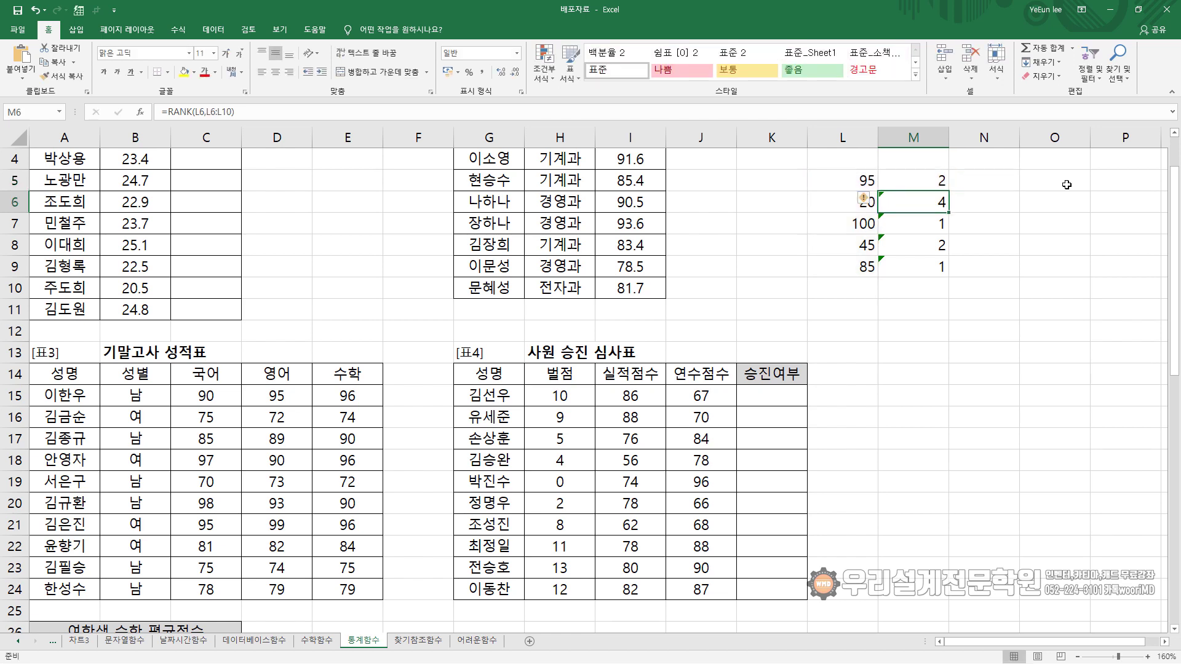
click(933, 183)
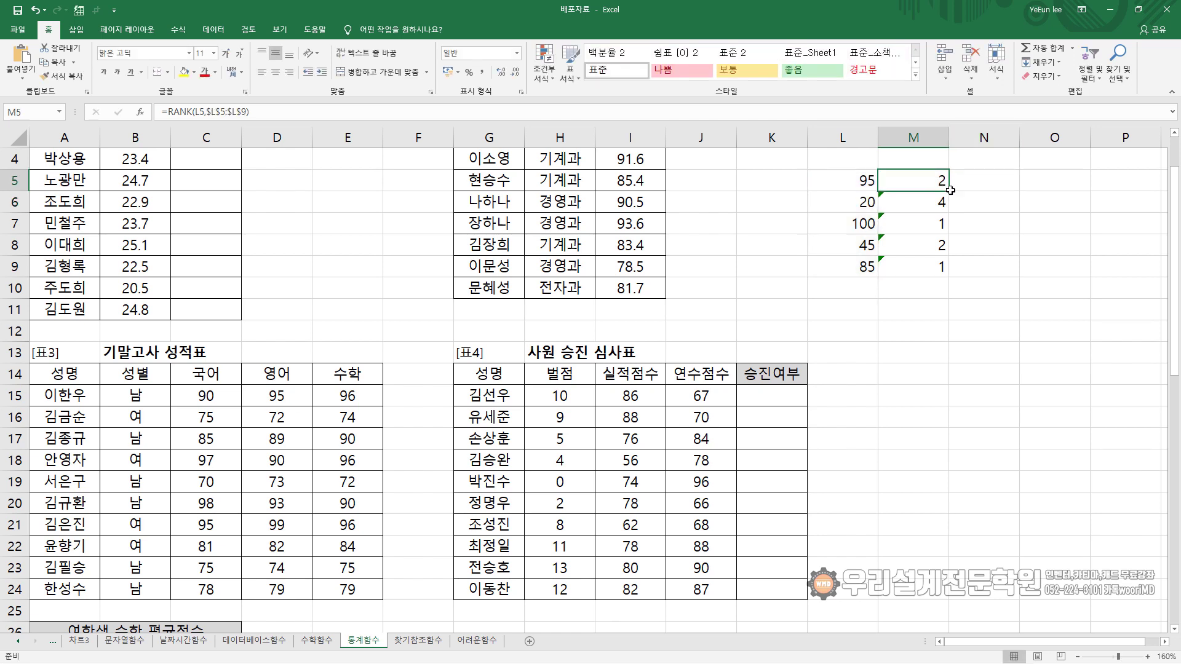
double_click(950, 193)
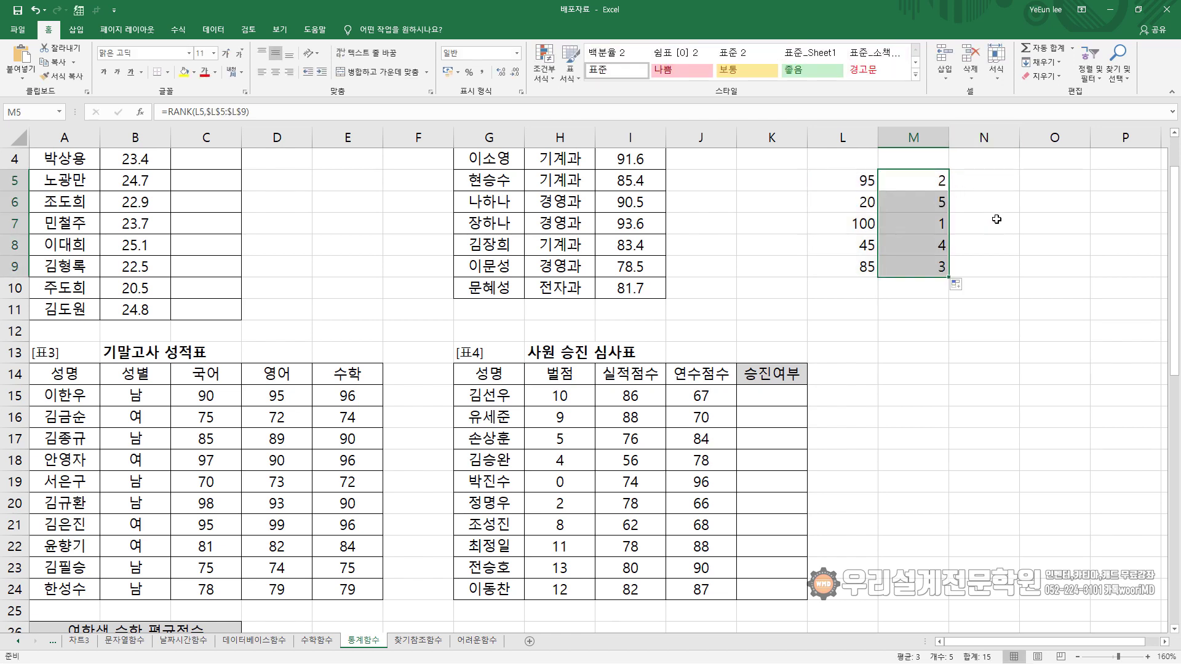
- Examine the copied RANK formulas in M5:M9 to verify their reference range and ranks
click(996, 219)
click(935, 180)
key(Down)
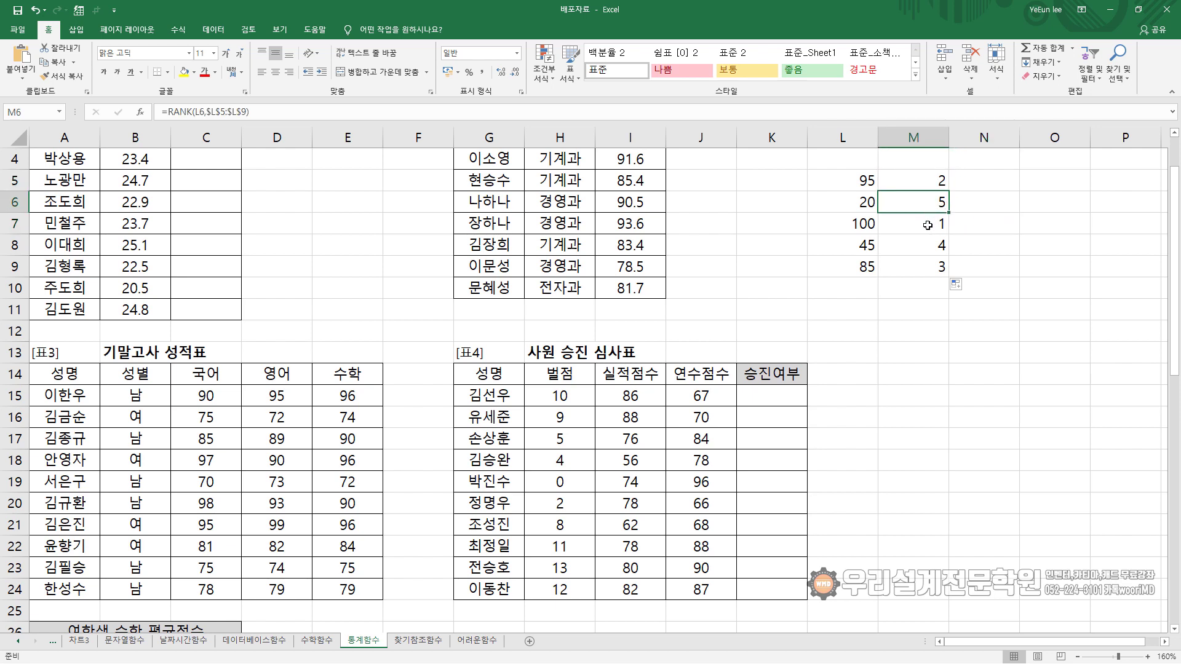
click(927, 225)
click(930, 248)
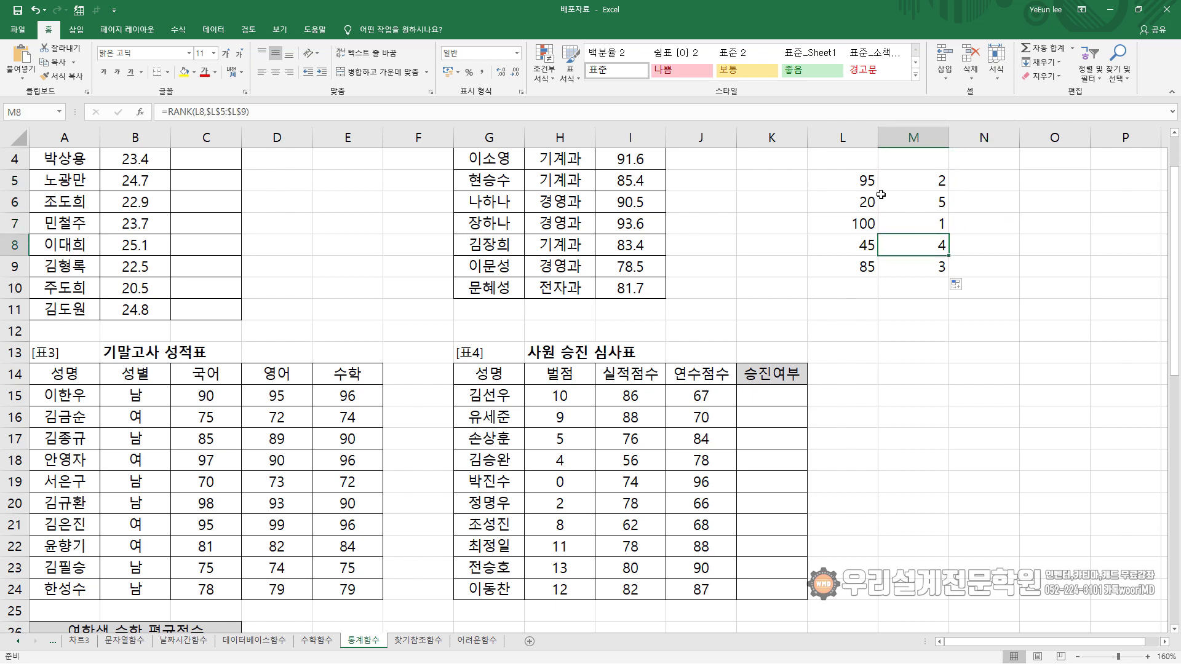
click(936, 184)
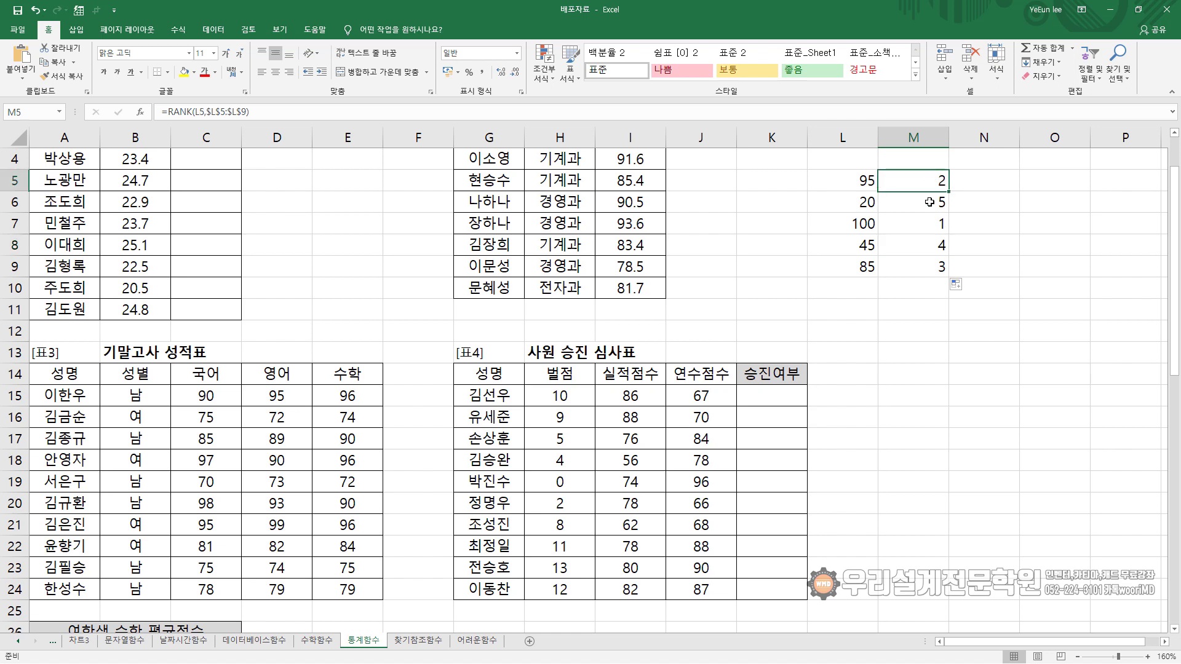
drag(929, 202, 926, 271)
click(983, 243)
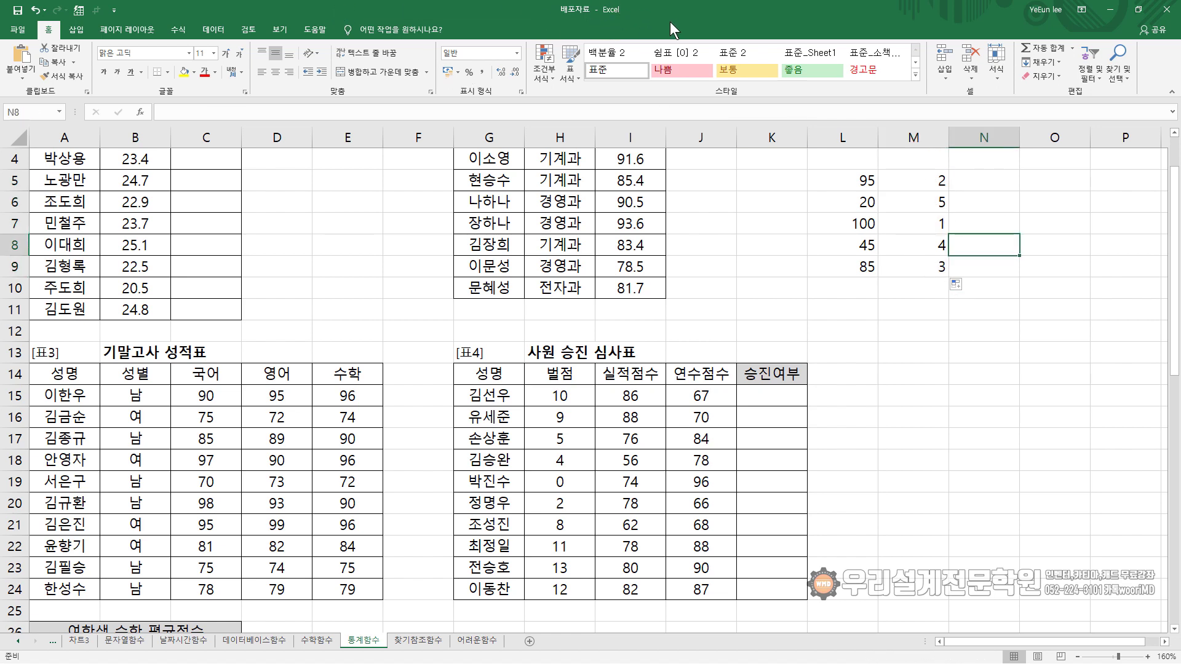
- Review the numbers in L5:L9 against their ranks in M5:M9 and inspect the arguments of the M5 formula
drag(838, 178, 909, 270)
click(984, 224)
click(941, 182)
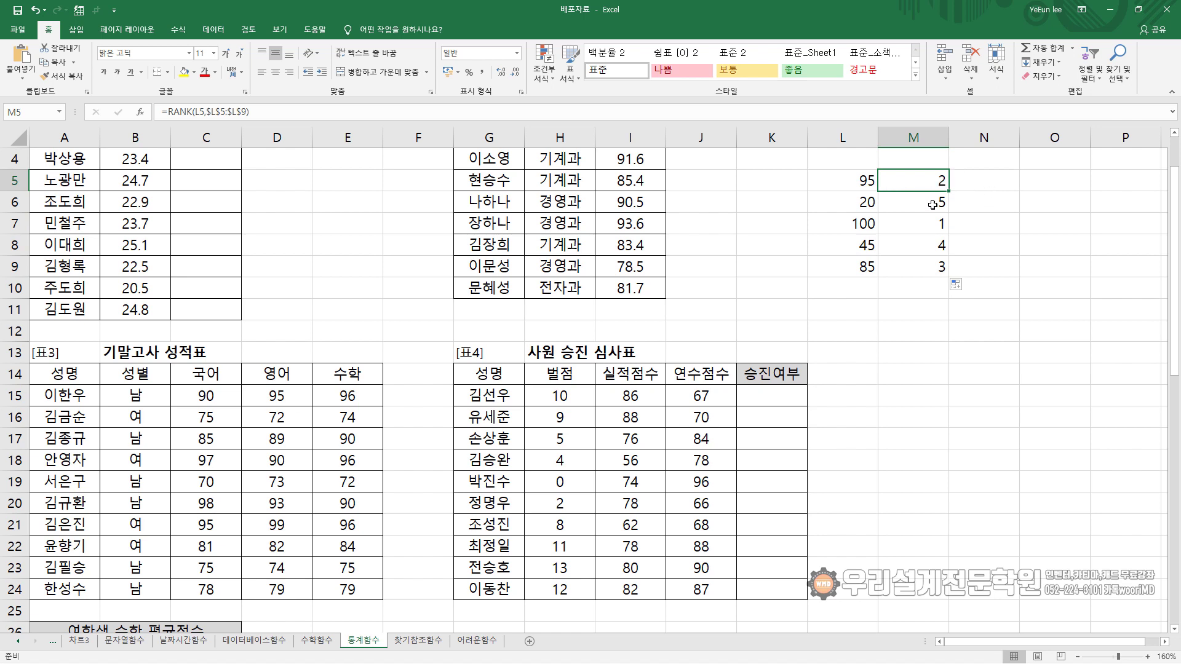
double_click(926, 179)
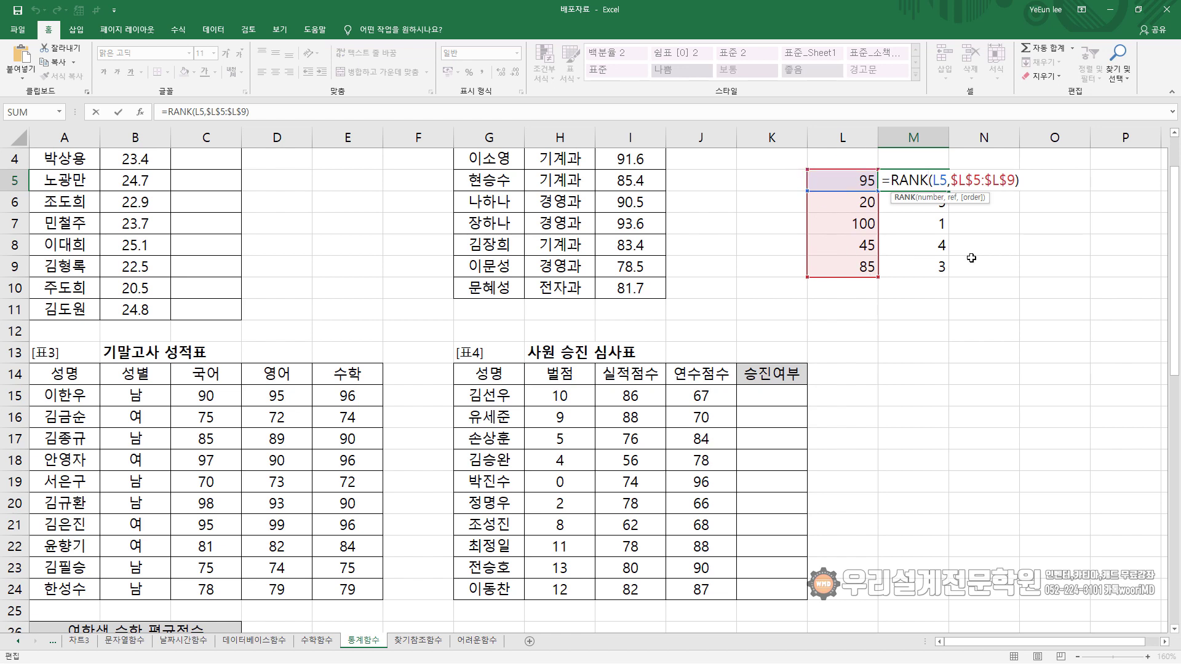
key(Return)
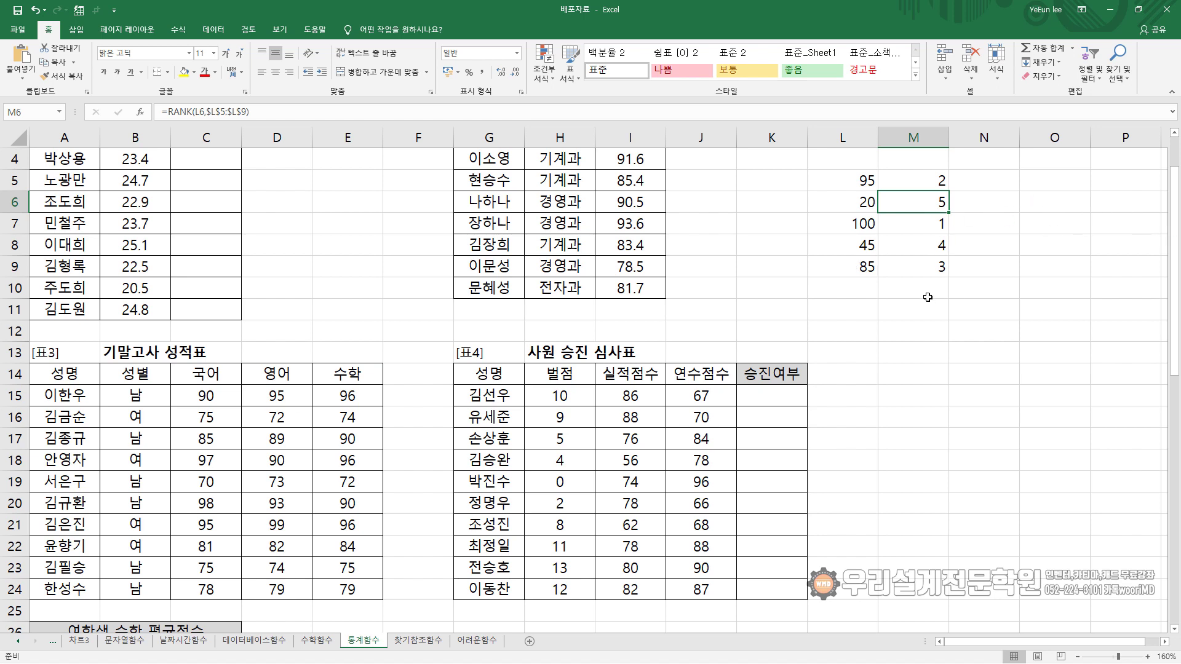
drag(851, 190, 915, 271)
click(1013, 274)
drag(924, 182, 933, 284)
click(995, 310)
- Look up the MAX function suggestions from a formula entry in N5, and discard the entry
click(1011, 176)
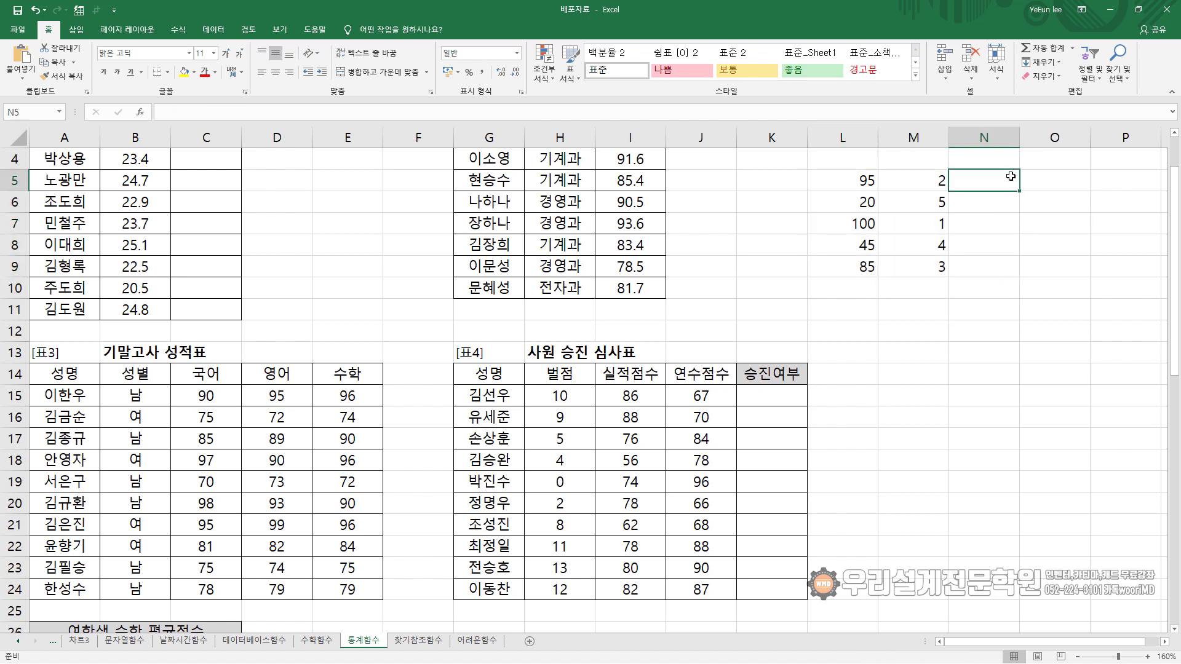
text(=m)
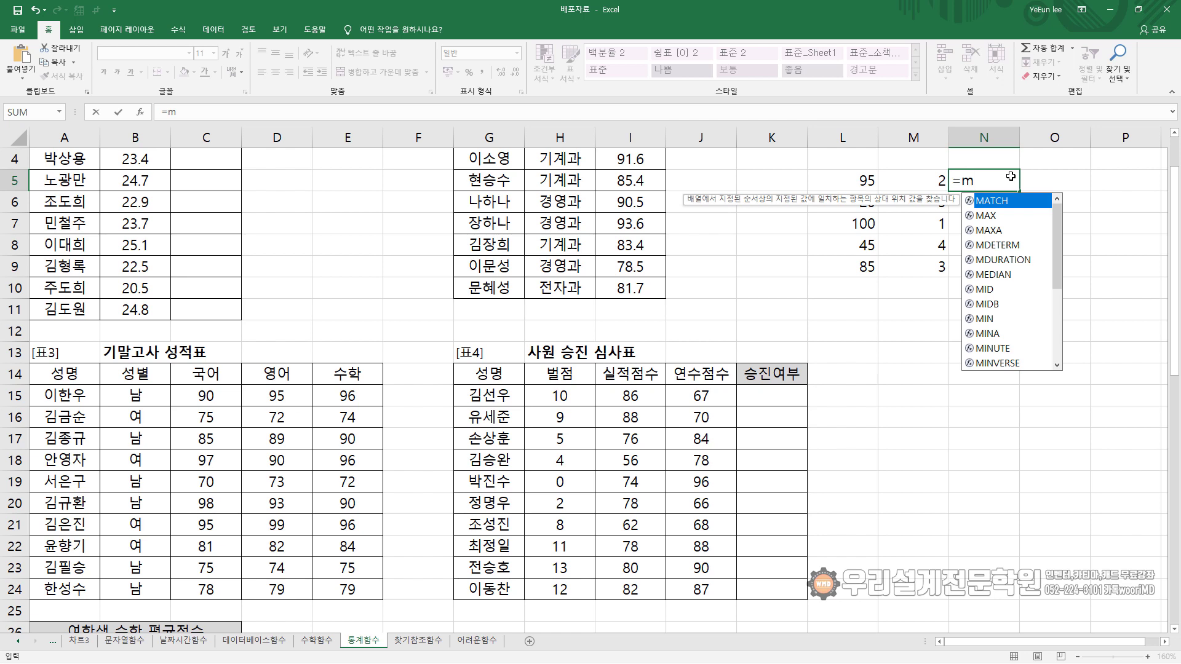
text(ax)
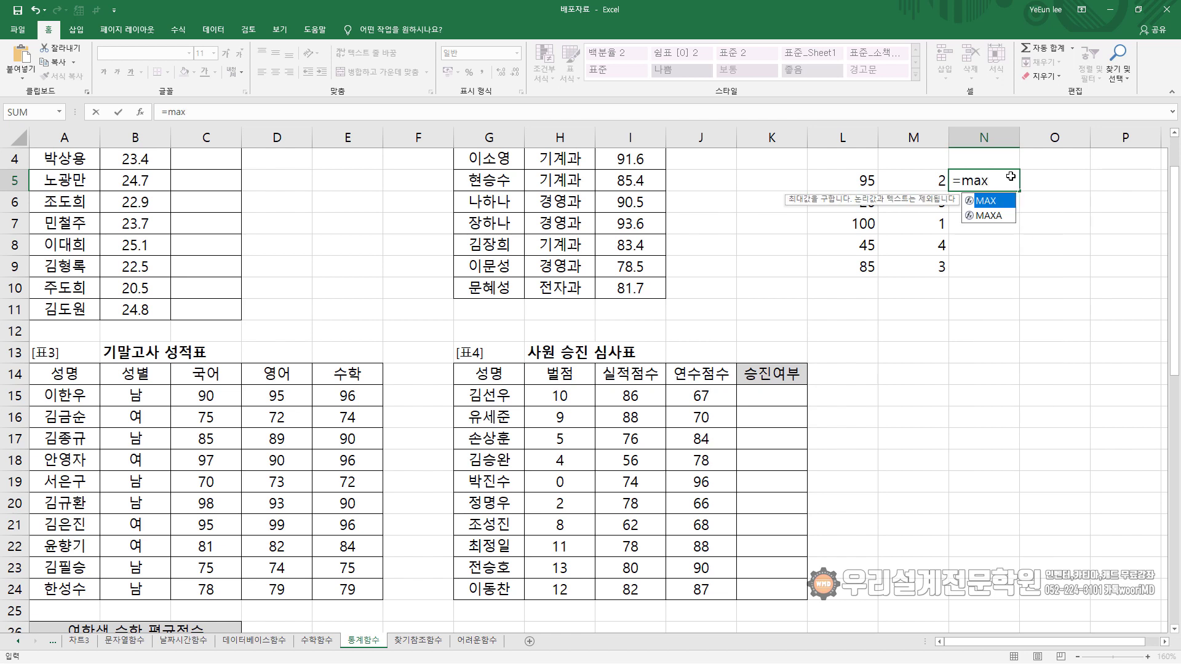
key(Escape)
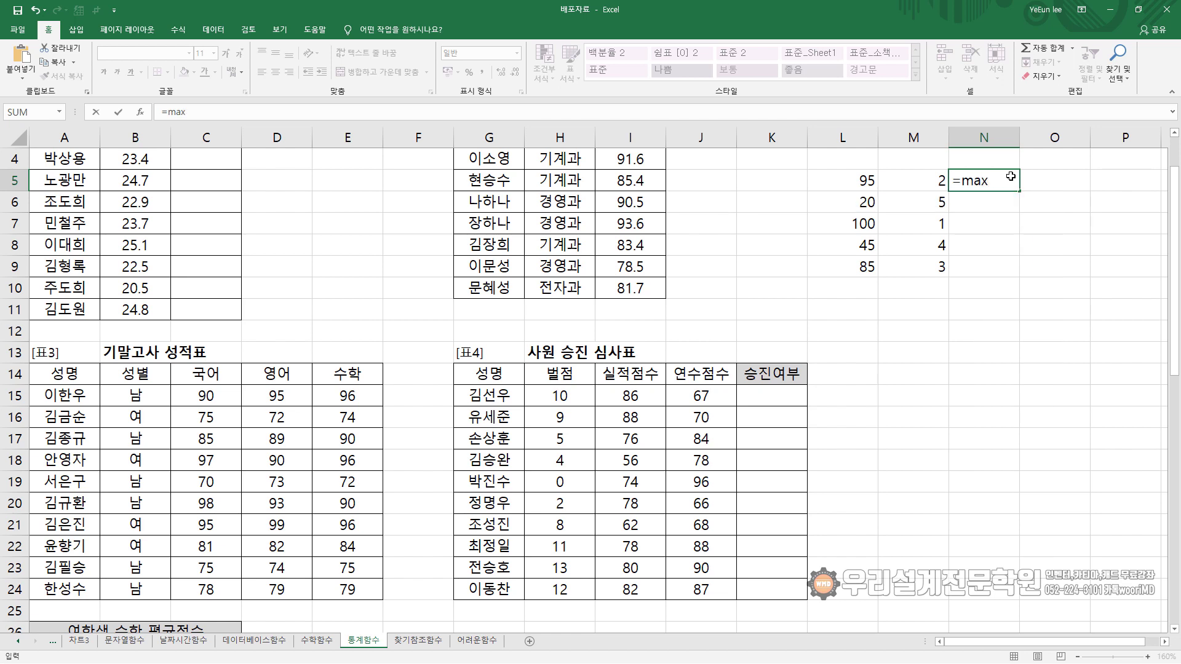
key(Escape)
- Look up the MIN function suggestions from a formula entry in N6, and discard the entry
key(Down)
text(=)
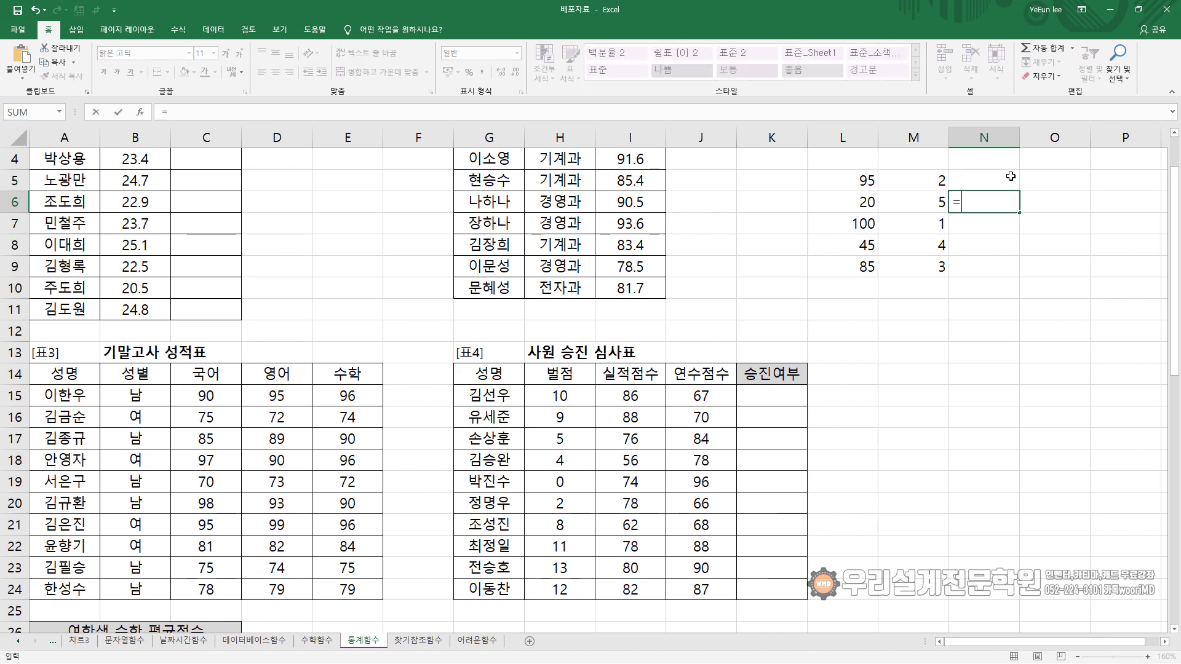
text(min)
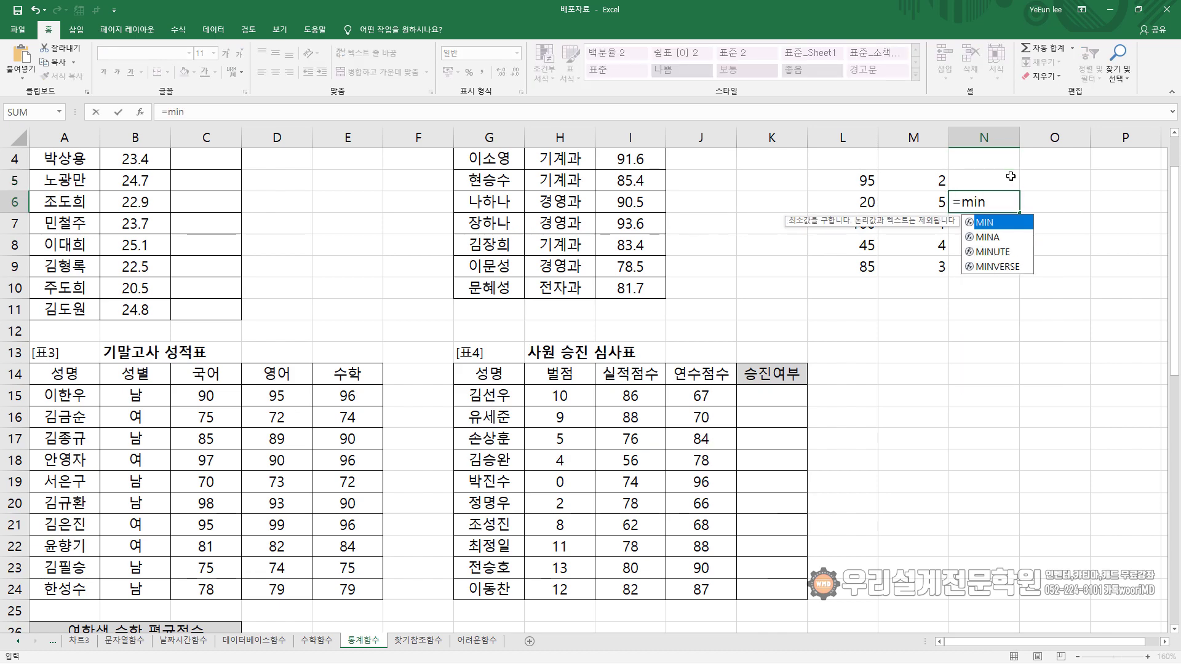
key(Escape)
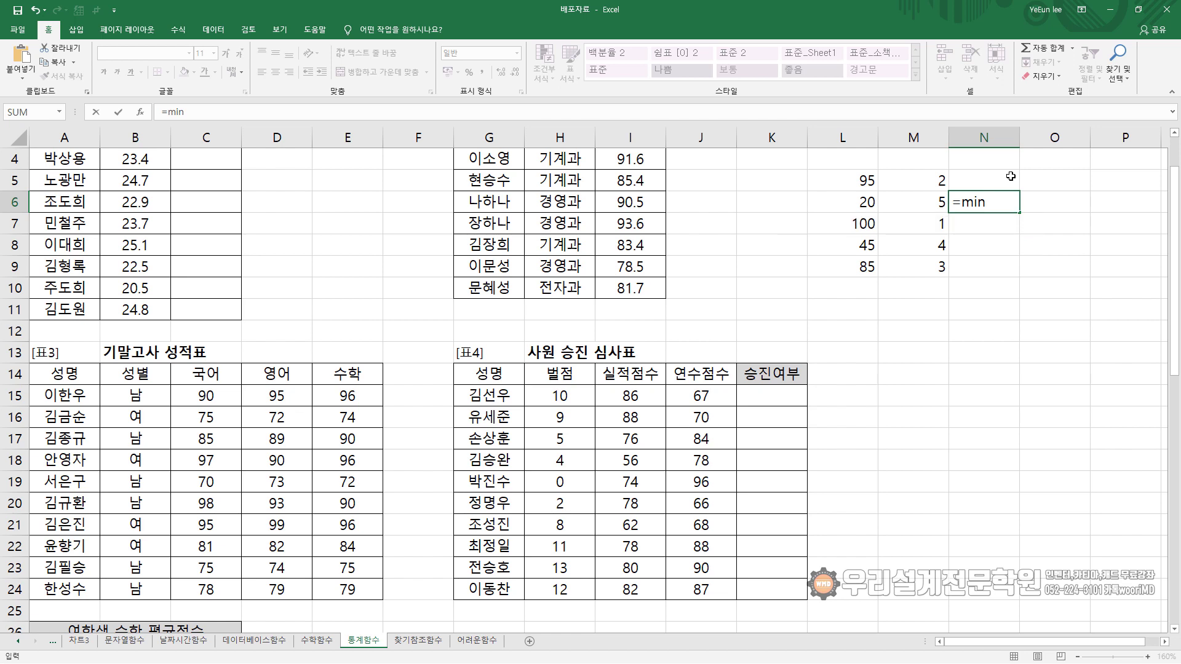
key(Escape)
key(Up)
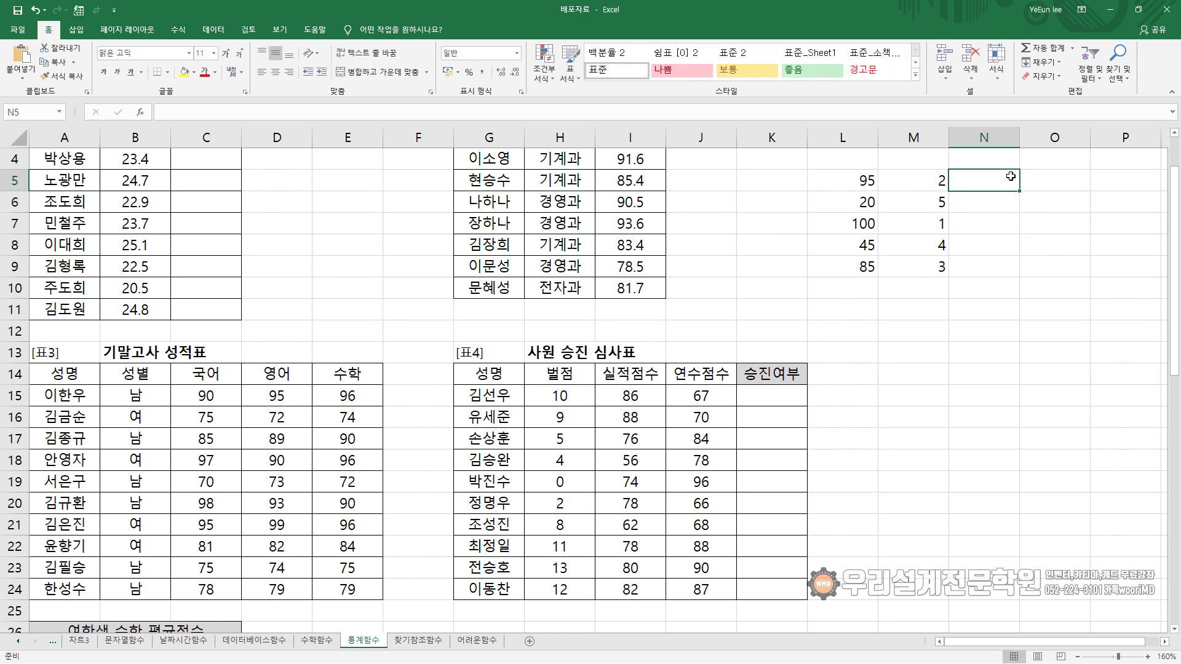
key(Down)
key(Up)
key(Right)
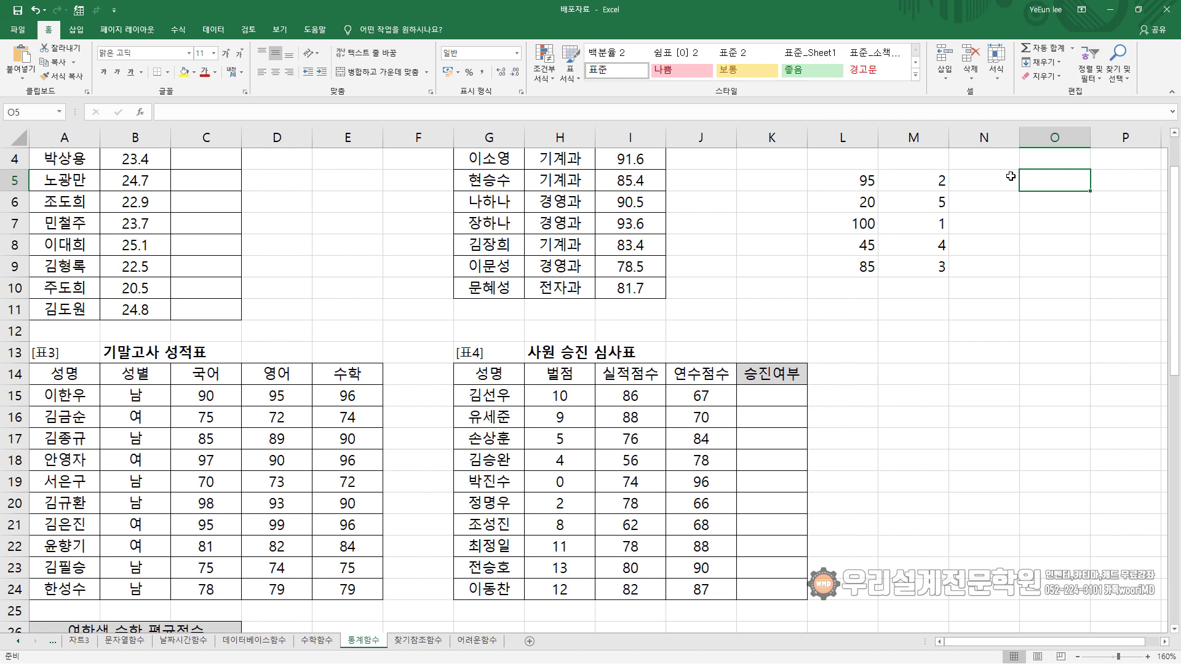
- Look up the LARGE function and its arguments from a formula entry in O5, and discard the entry
text(=la)
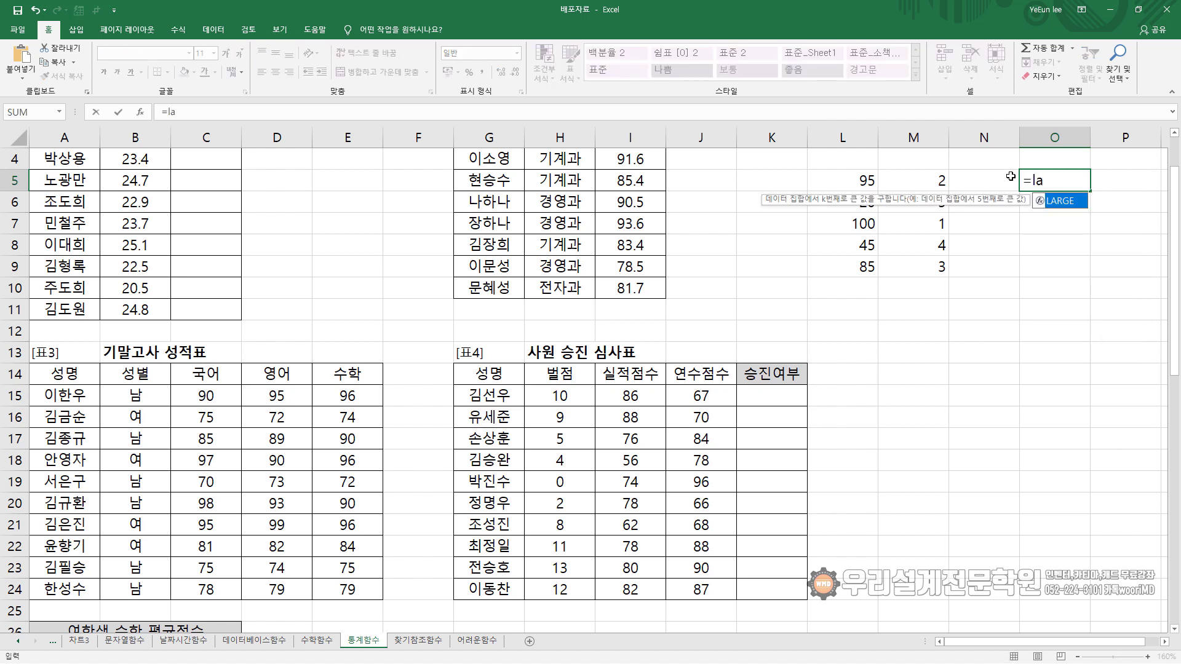
key(Tab)
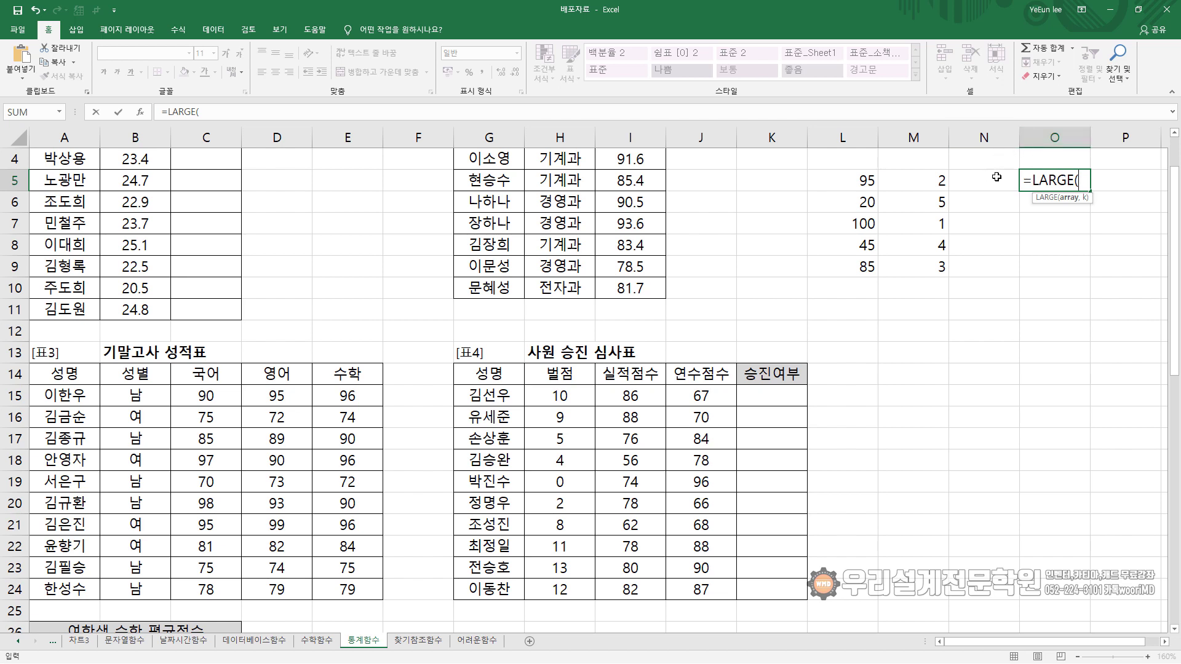
key(Escape)
- Look up the SMALL function's description from a formula entry in O6, and discard the entry
click(1055, 205)
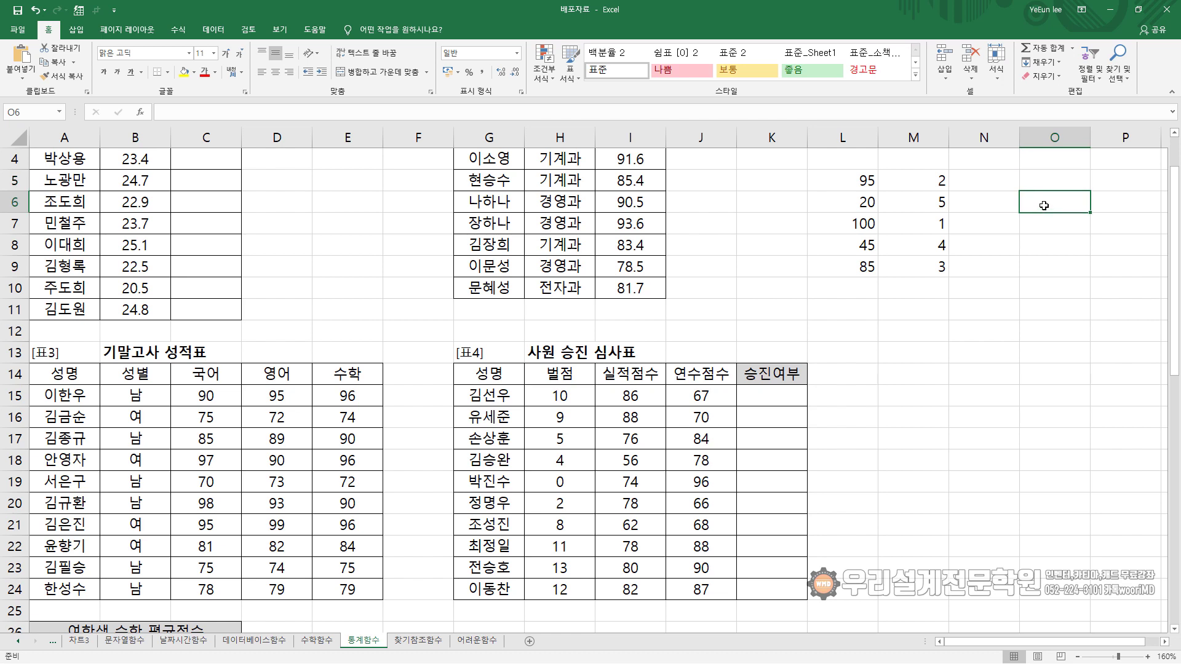
text(=sm)
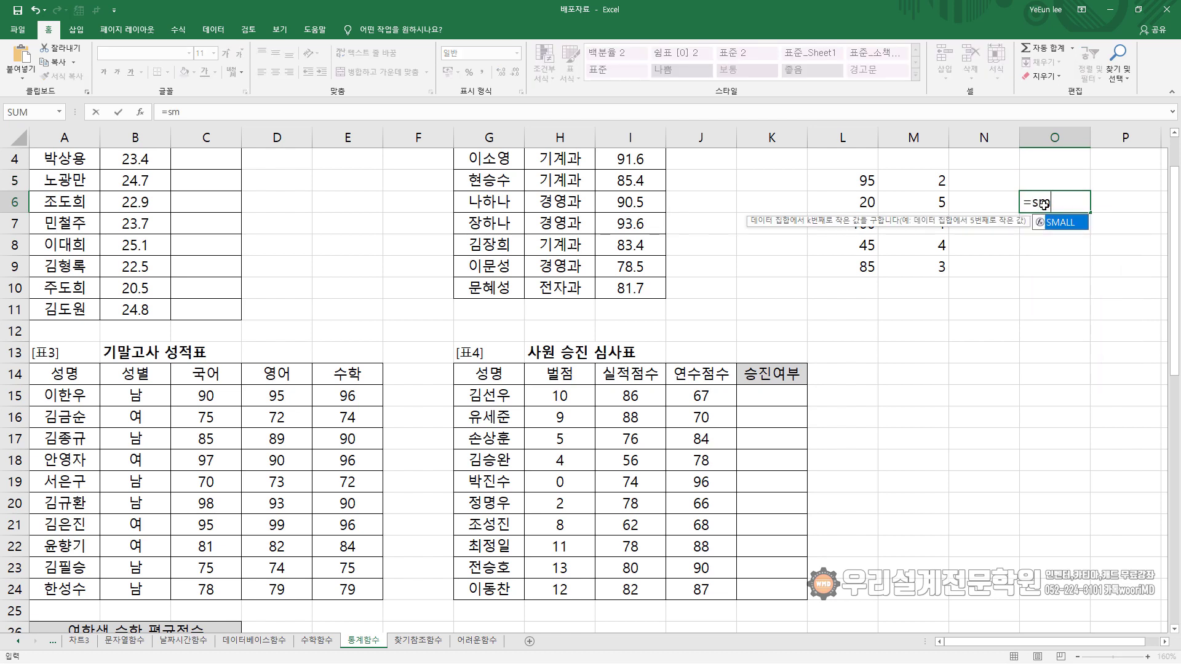
text(ale)
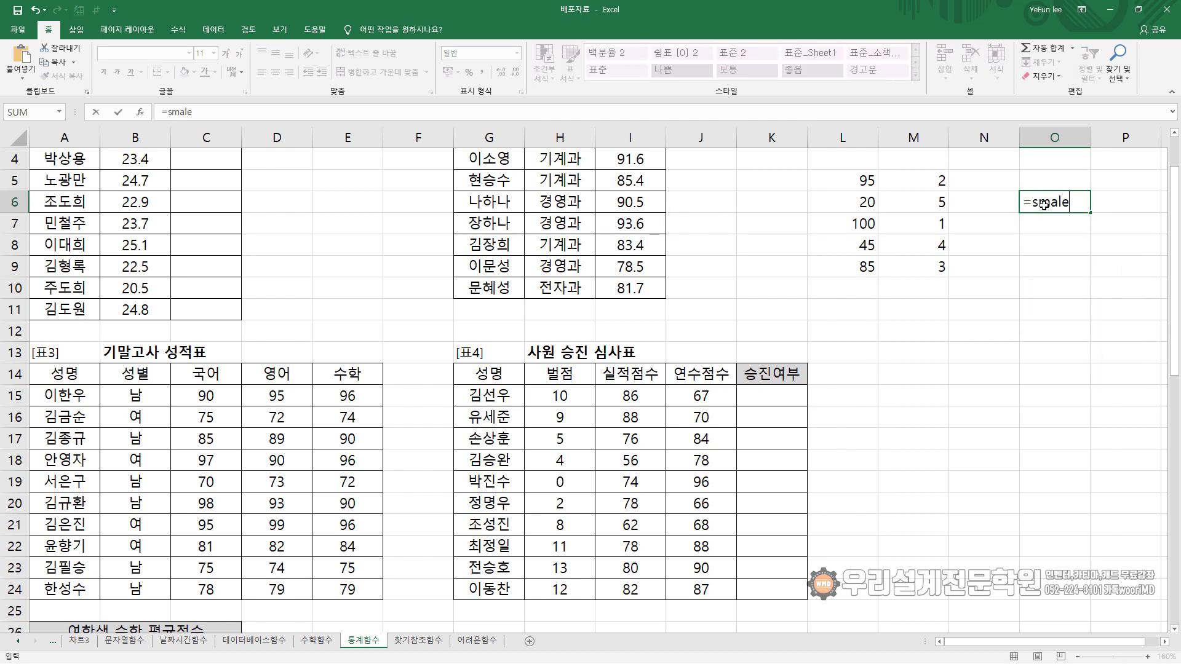
key(BackSpace)
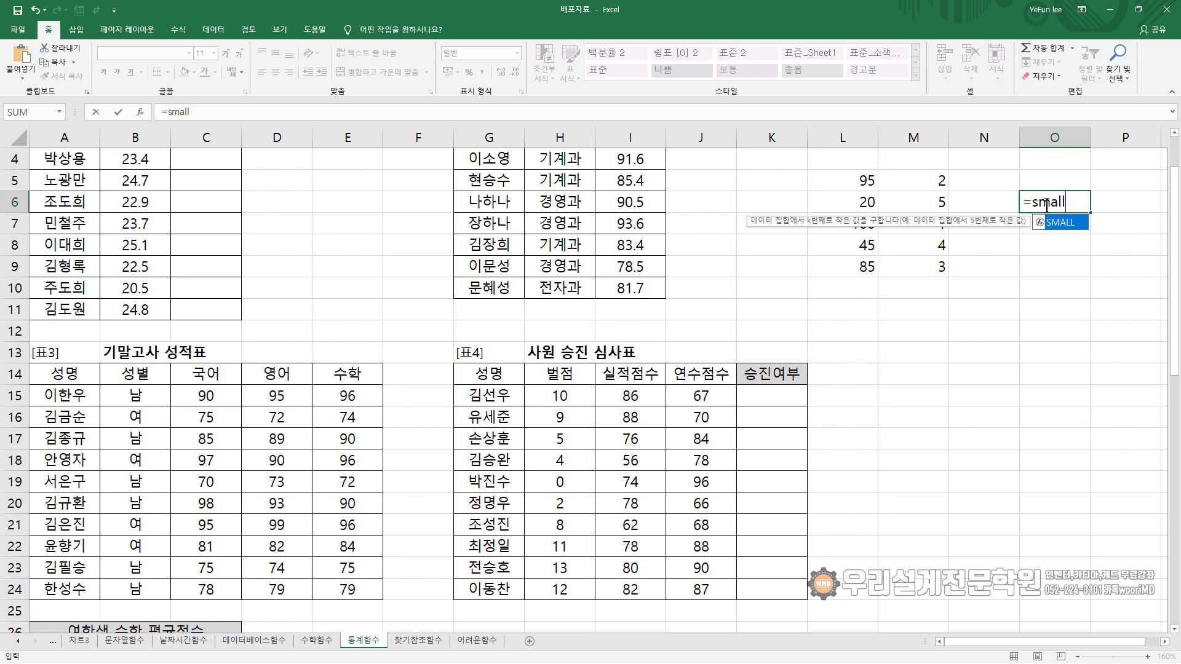
key(Escape)
key(Escape)
- Enter a MAX formula in N5 that finds the largest number in L5:L9
click(1009, 184)
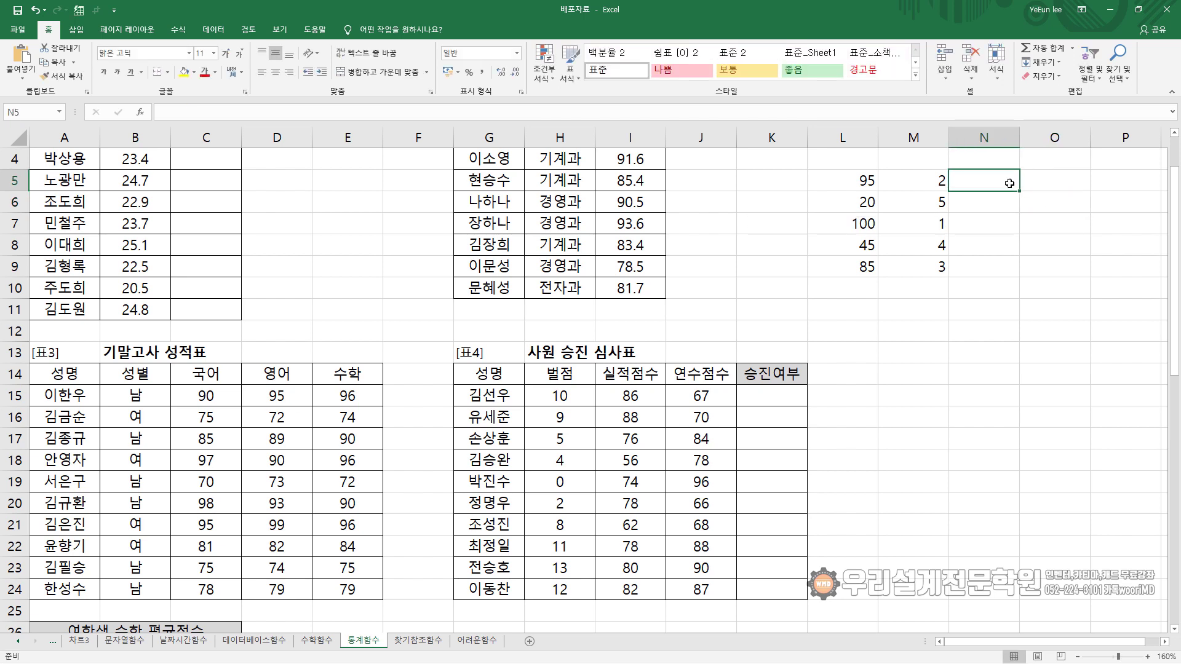
text(=max()
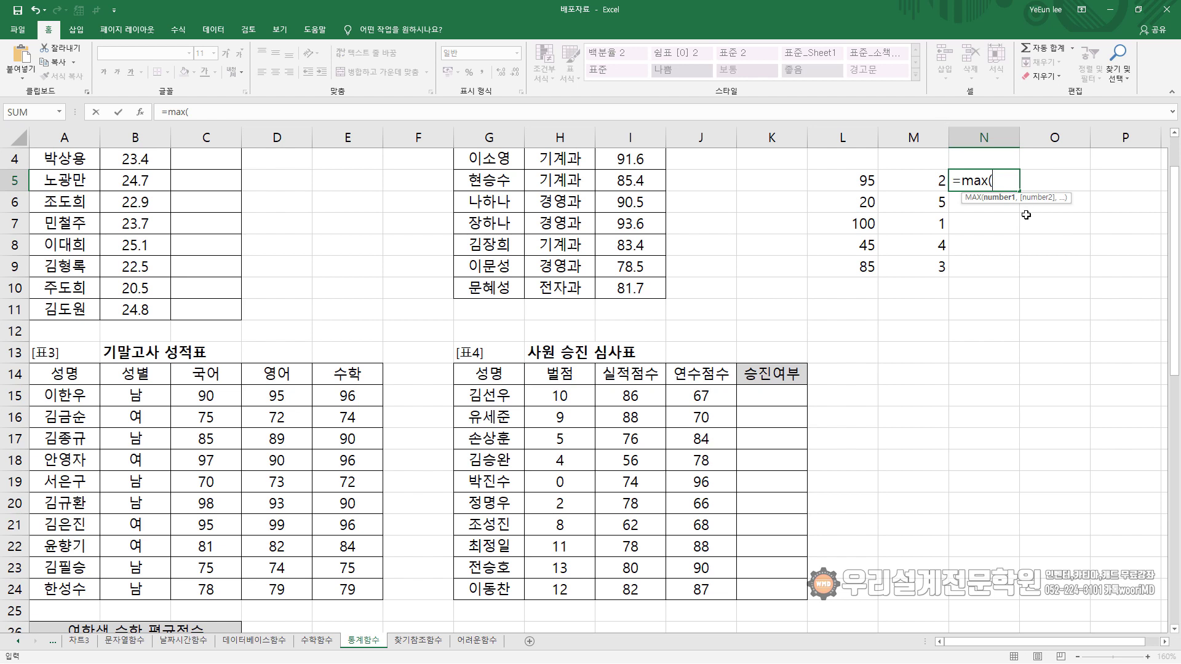
drag(858, 183, 856, 265)
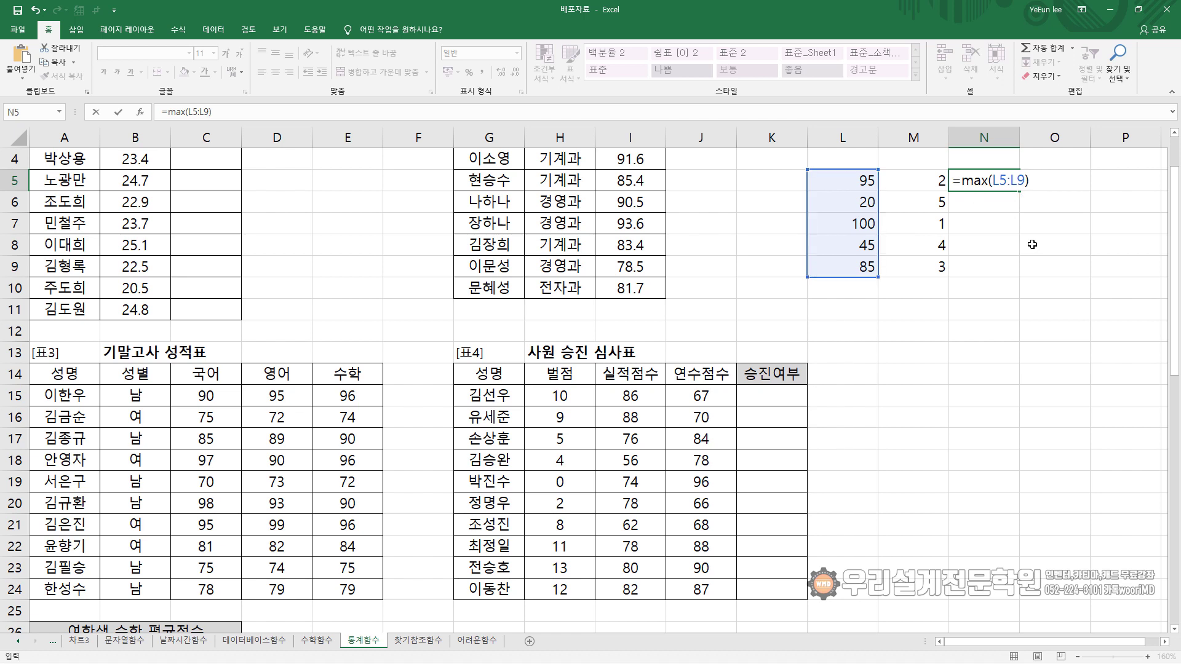
key(Return)
- Enter a MIN formula over L5:L9 in N6 and compare it with the MAX formula in N5
text(=min()
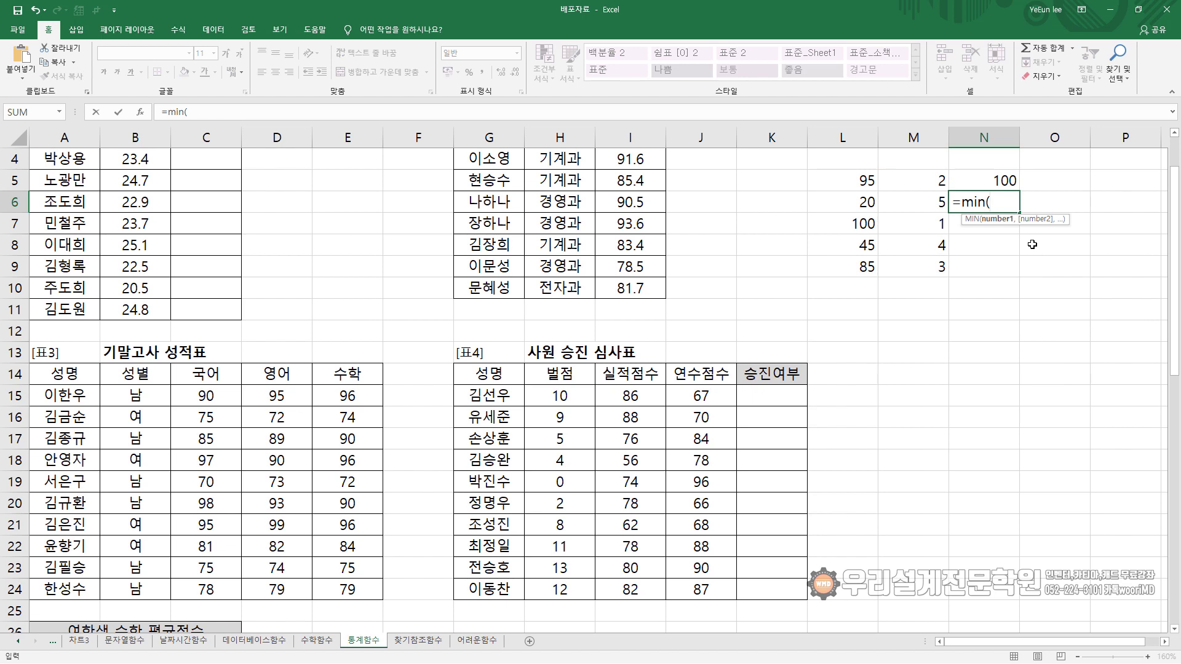
drag(837, 183, 837, 263)
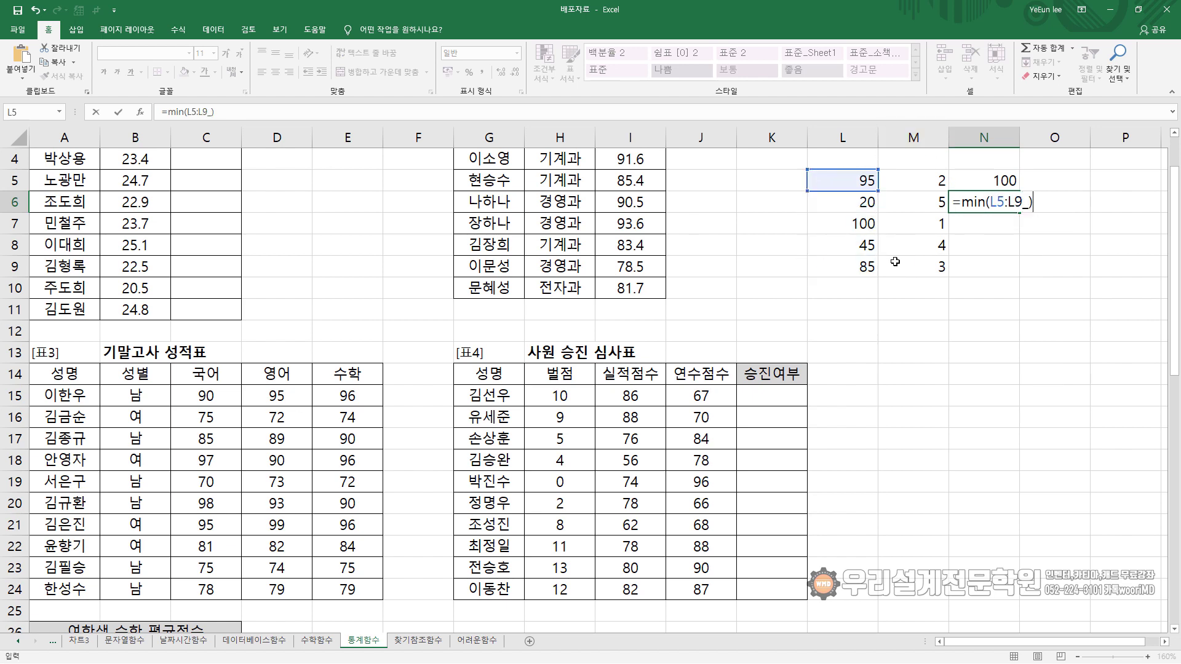
text())
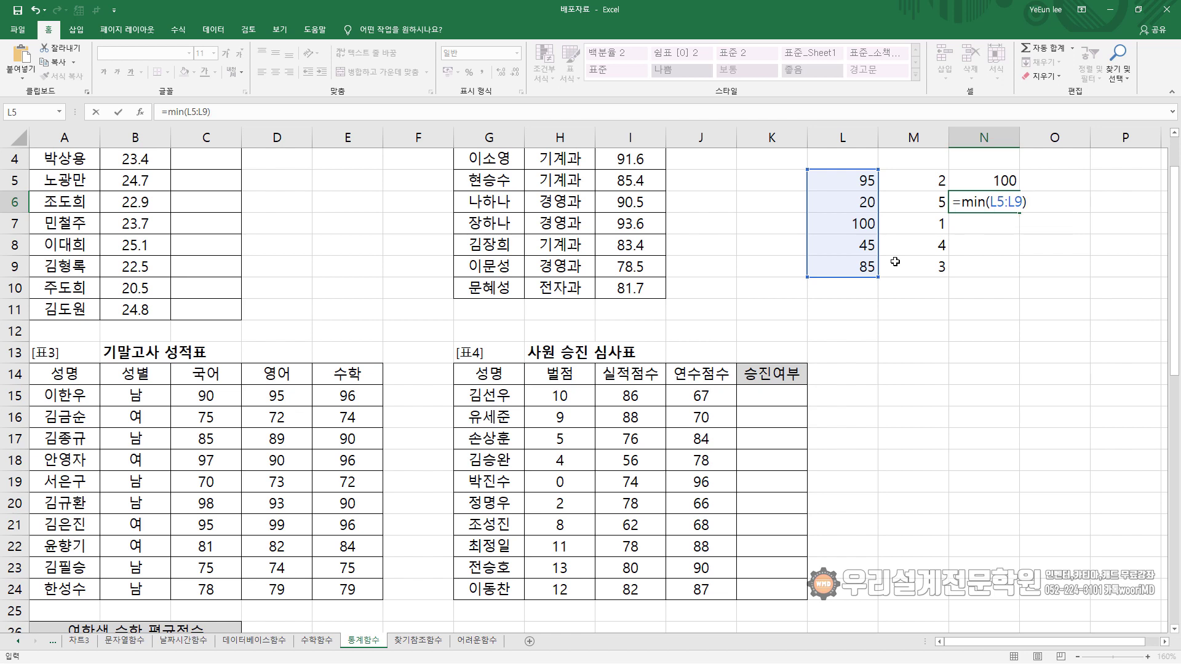
key(Return)
click(992, 201)
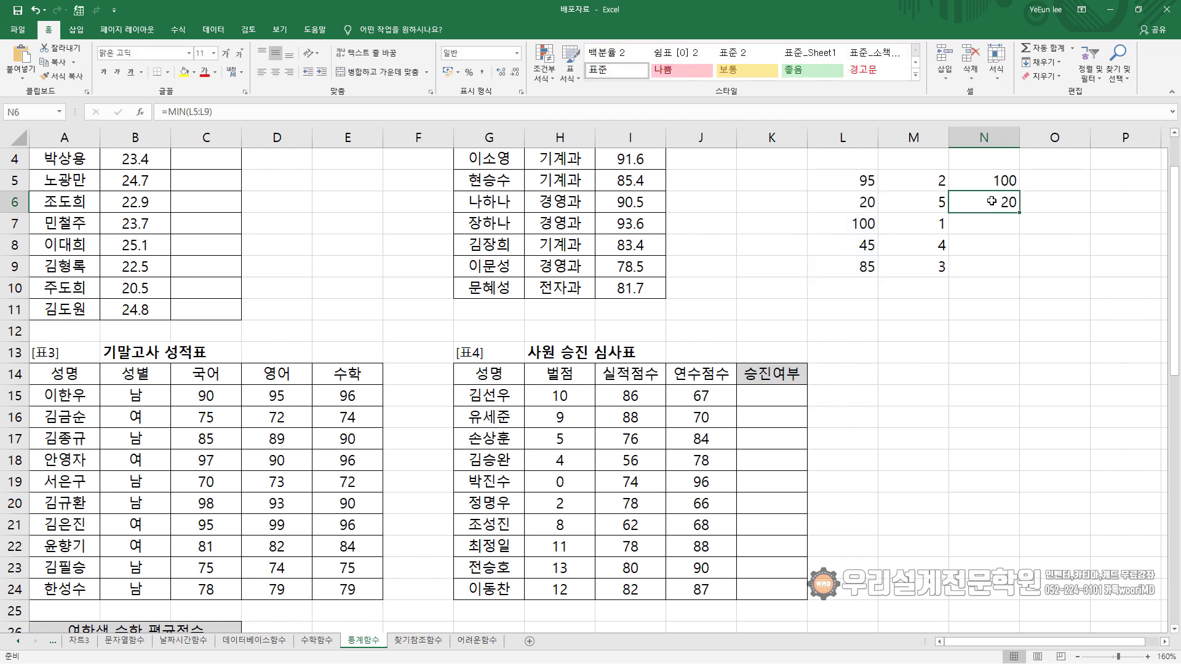
click(1050, 187)
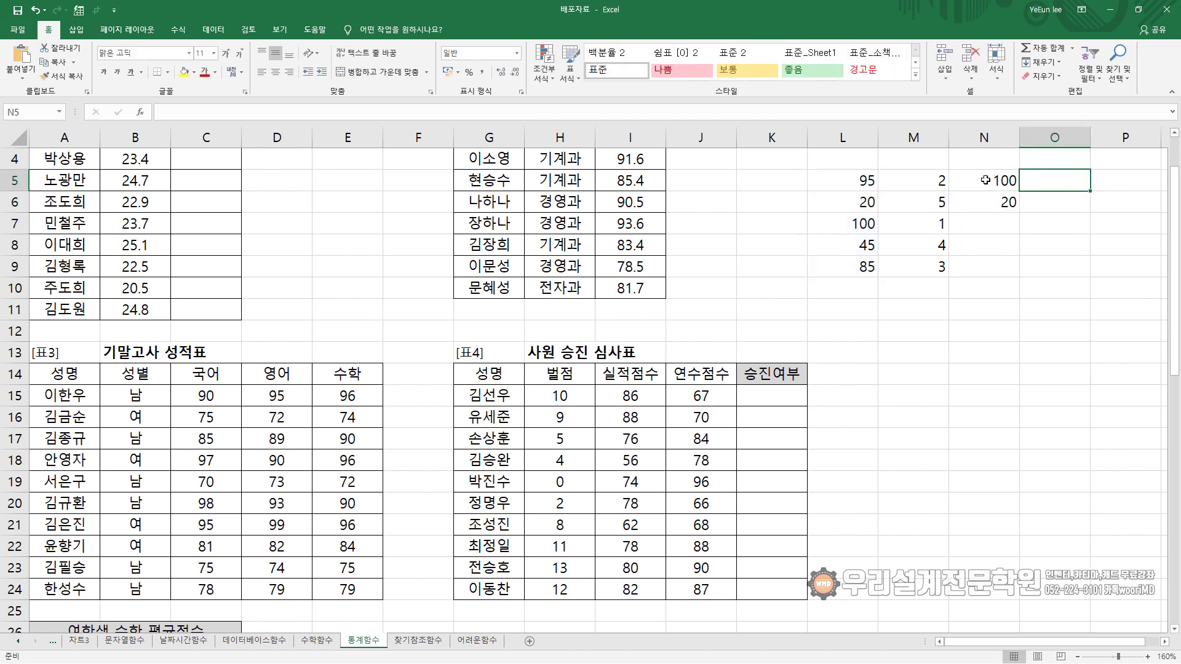
click(985, 180)
click(988, 202)
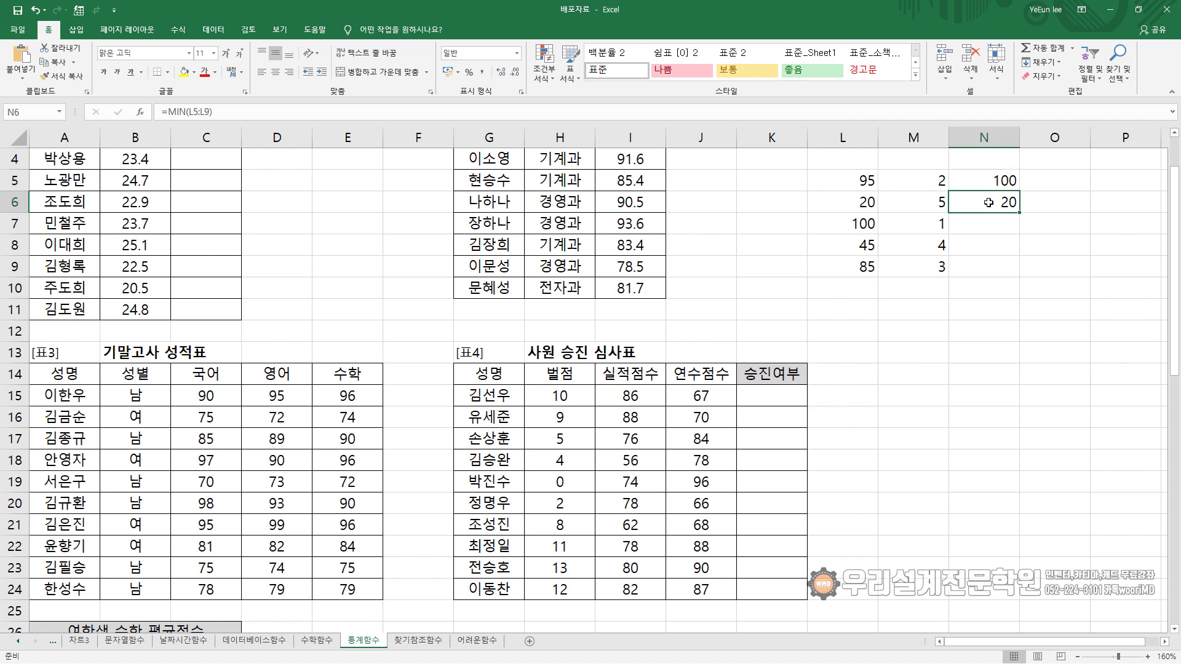
click(986, 179)
click(988, 203)
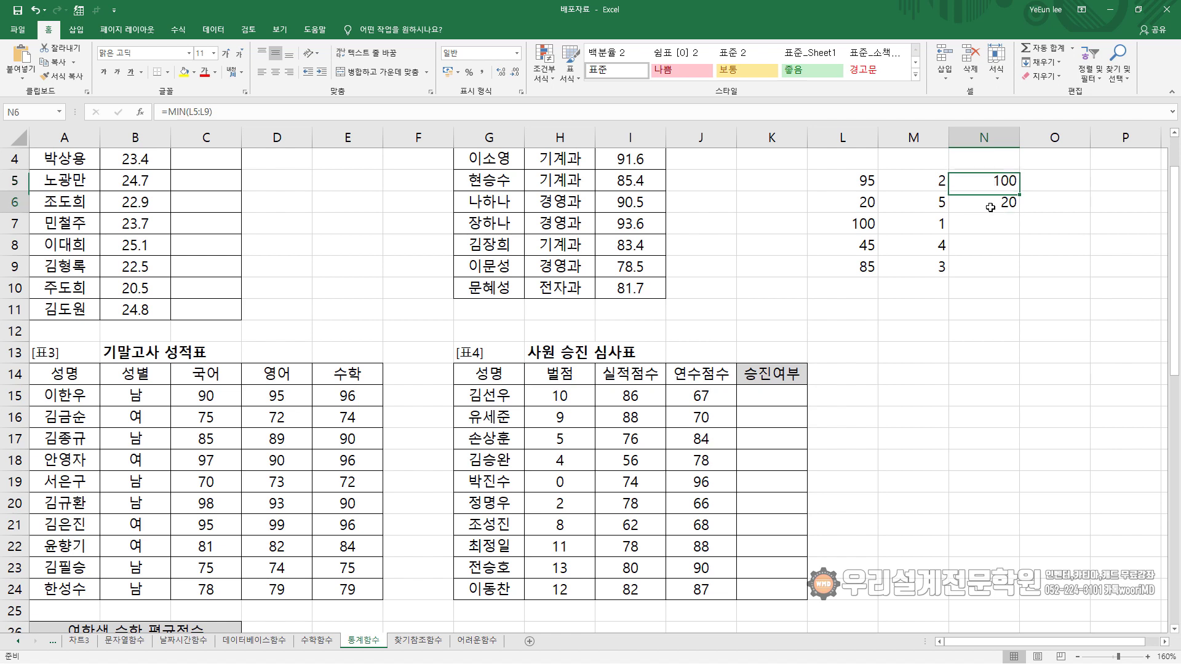
- Enter a LARGE formula in O5 that returns the second largest number in L5:L9
click(1053, 184)
text(=l)
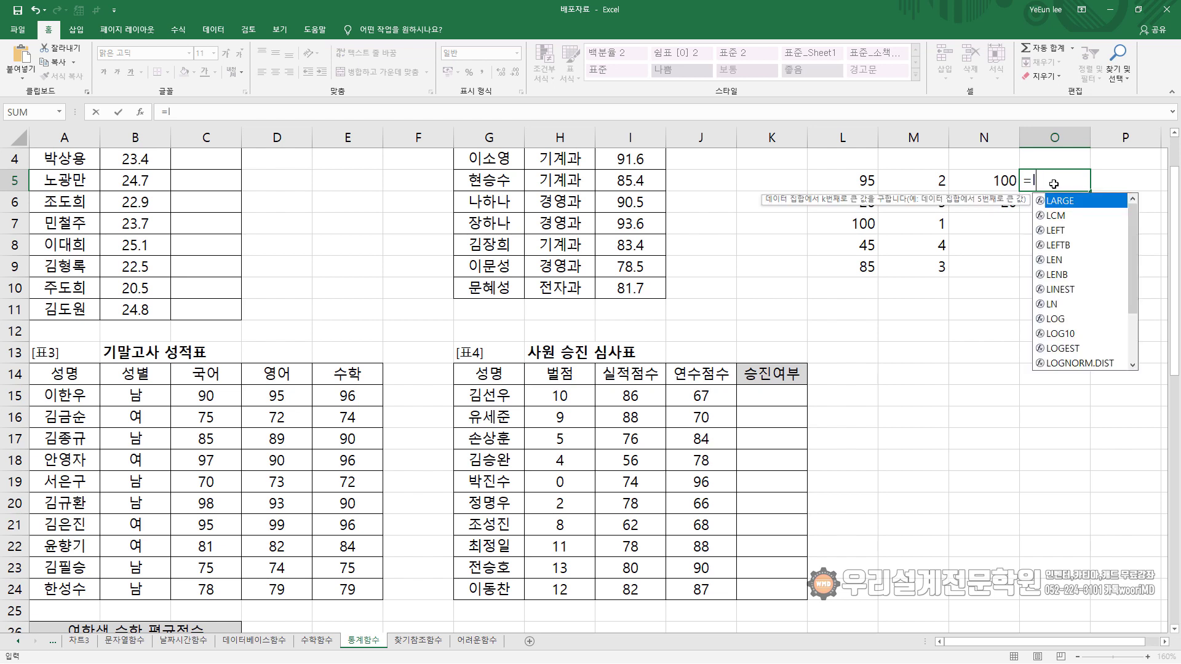
text(ar)
key(Tab)
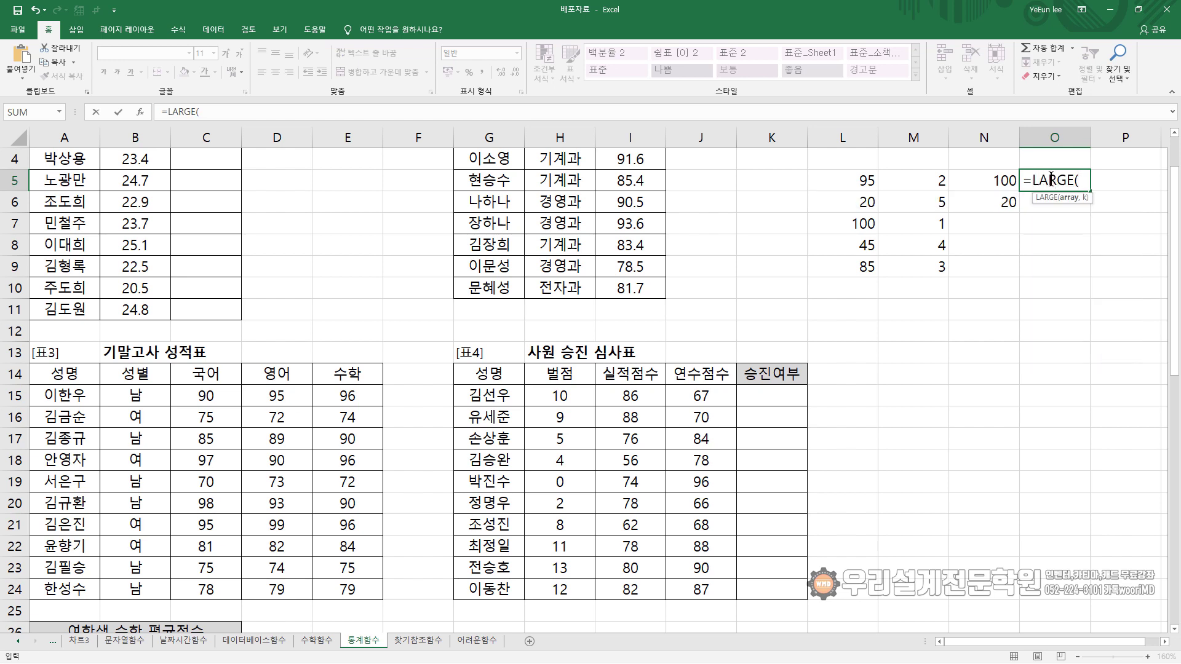
drag(842, 185, 843, 270)
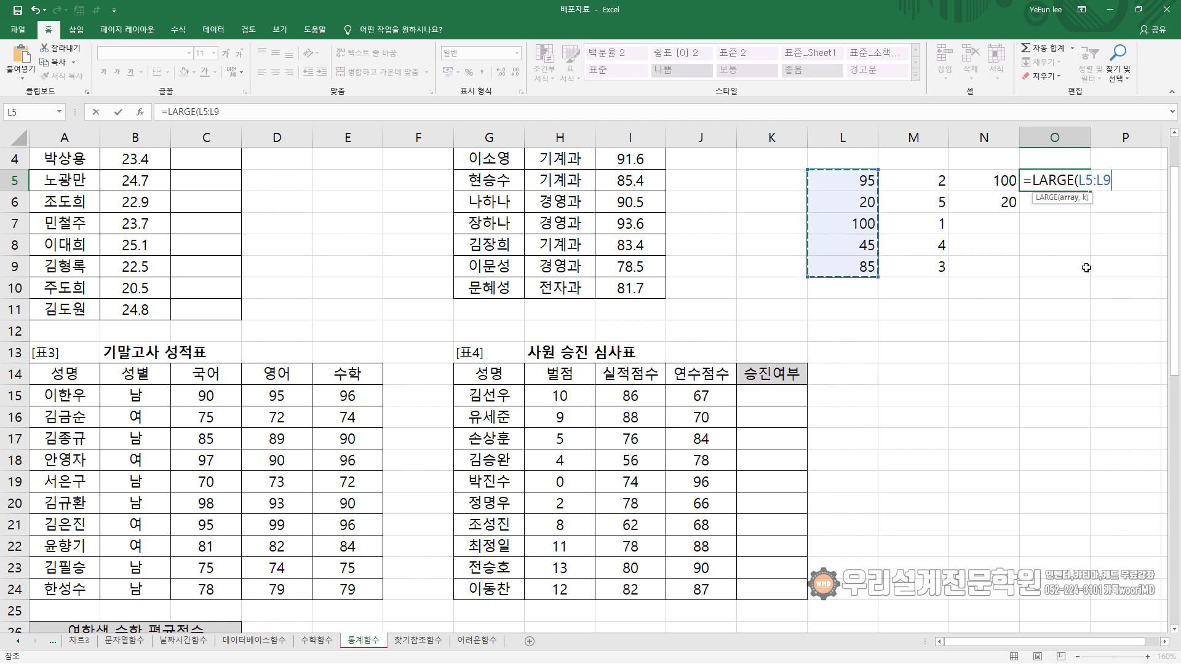
text(,2)
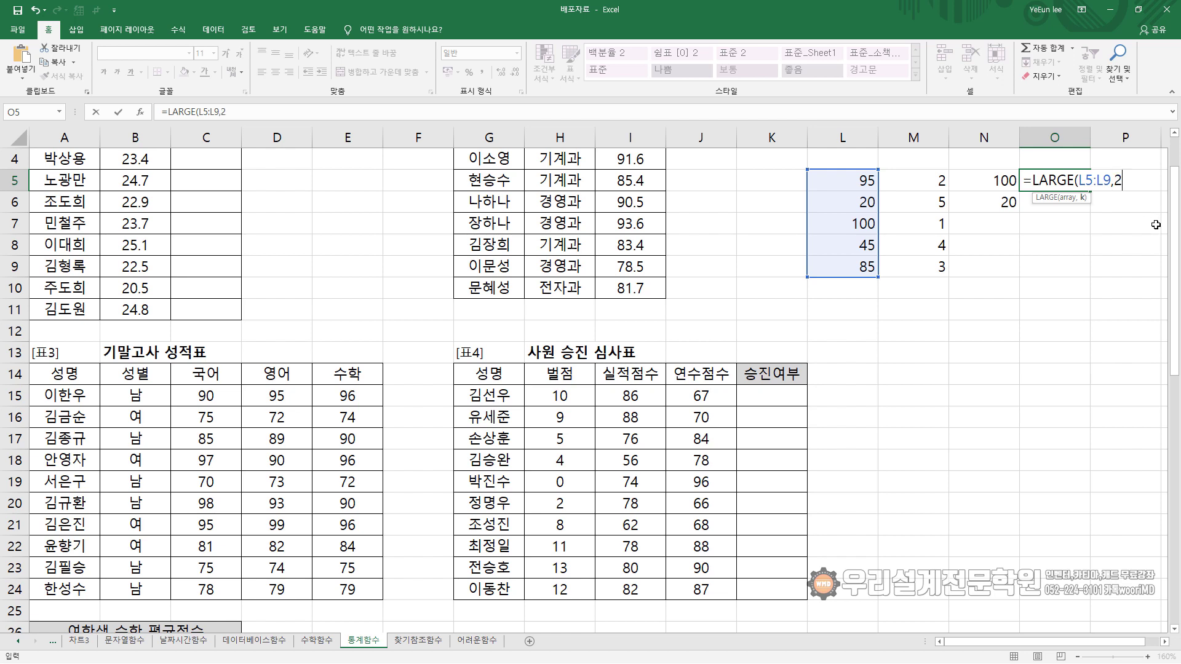
key(Return)
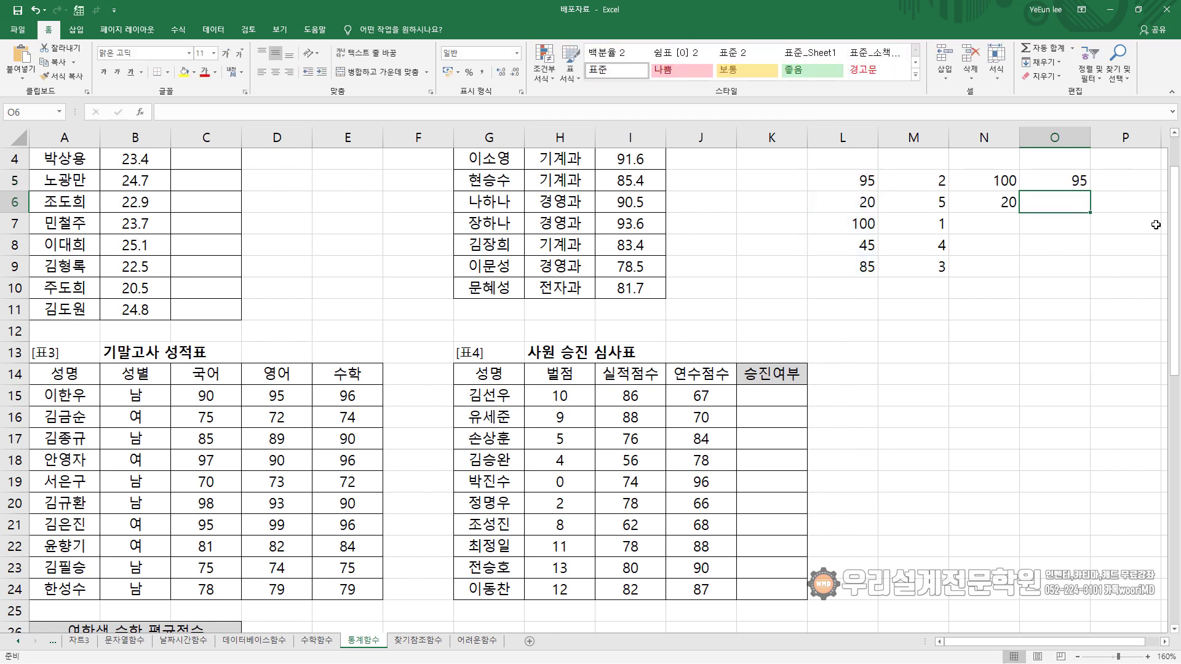
- Change the k argument of the LARGE formula in O5 to 1 and compare it with the MAX formula in N5
key(Up)
key(F2)
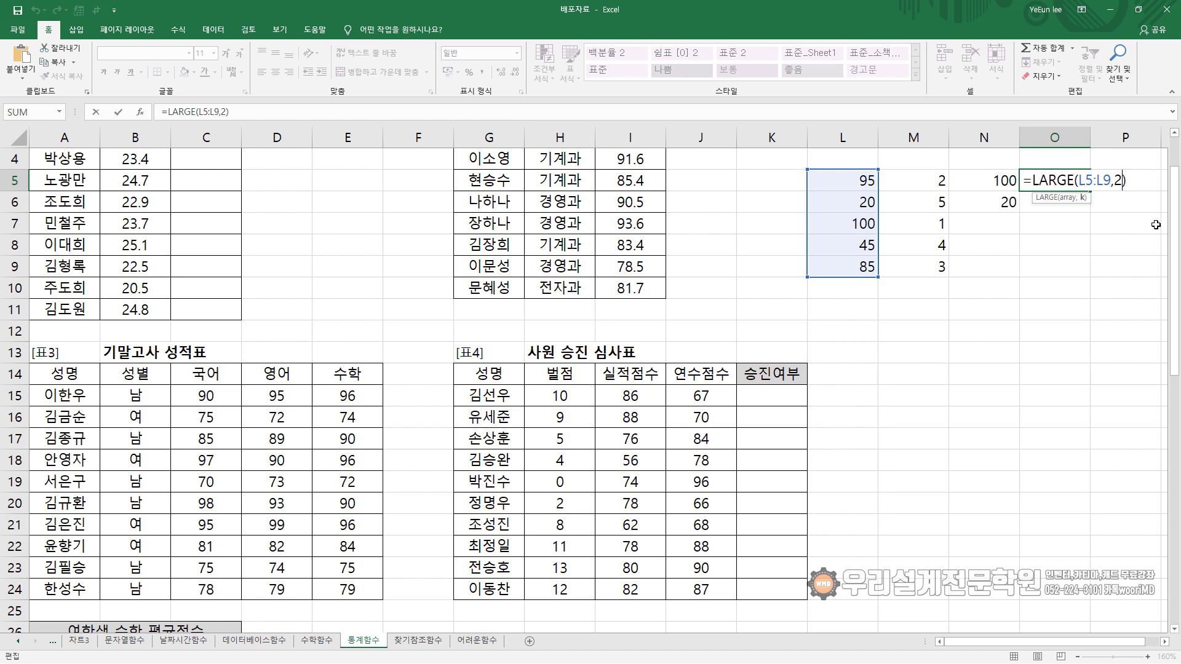
key(Left)
key(BackSpace)
text(1)
key(Return)
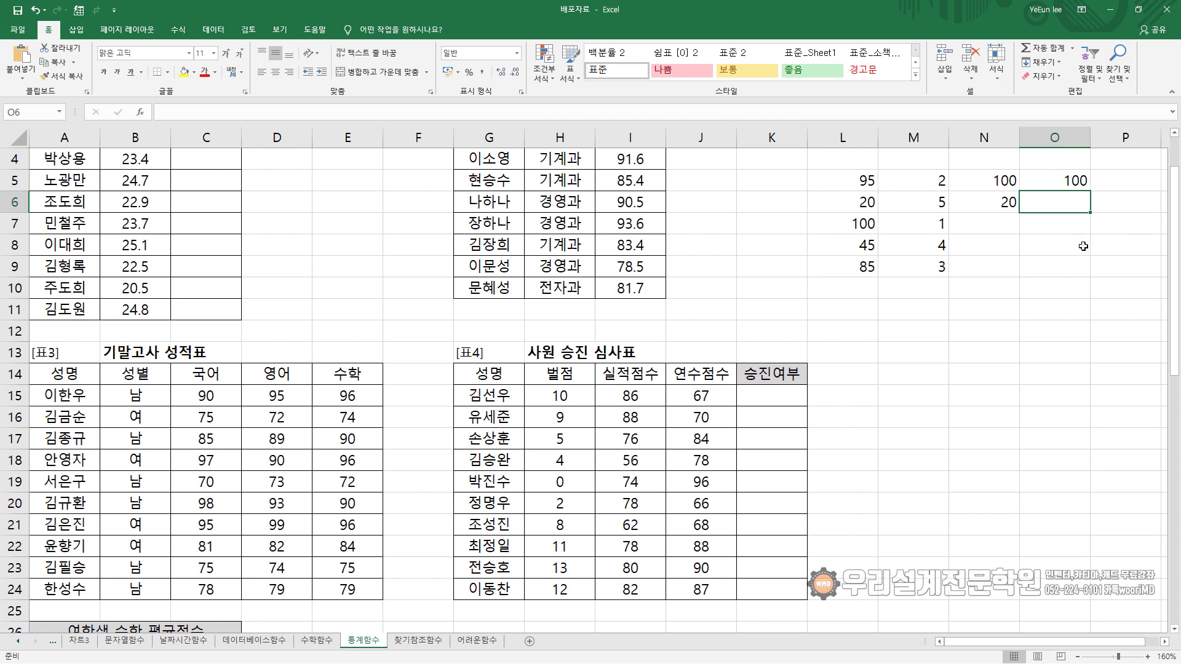
click(1065, 177)
click(989, 183)
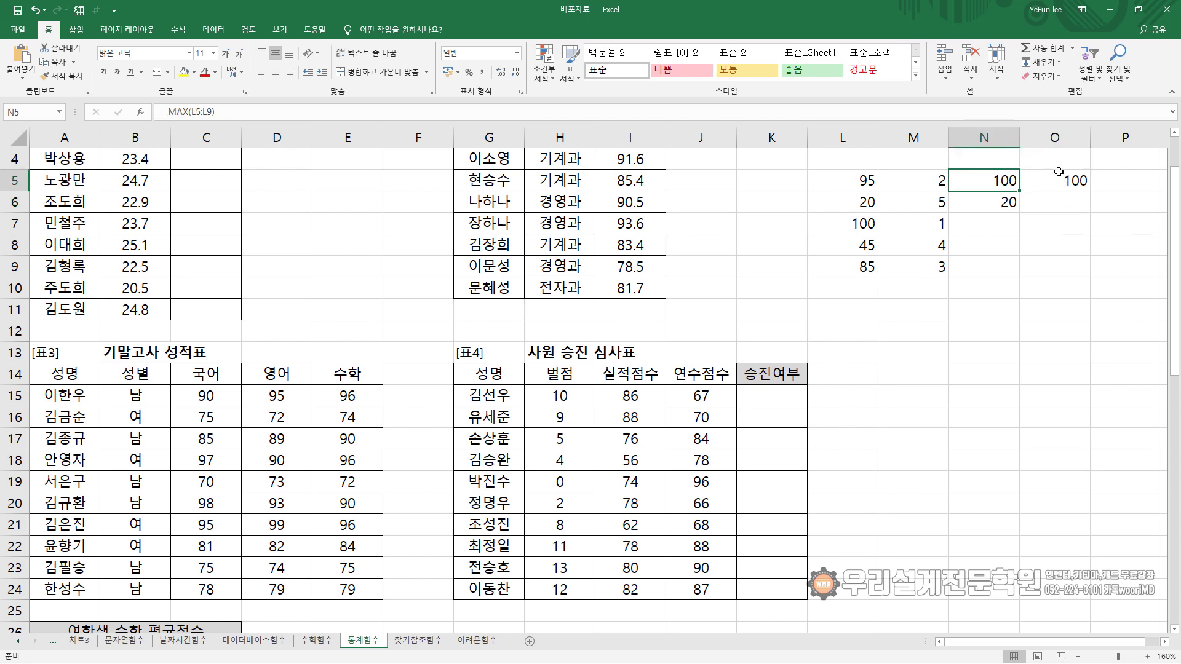
- Enter a SMALL formula in O6 that returns the second smallest number in L5:L9
click(1074, 203)
text(=)
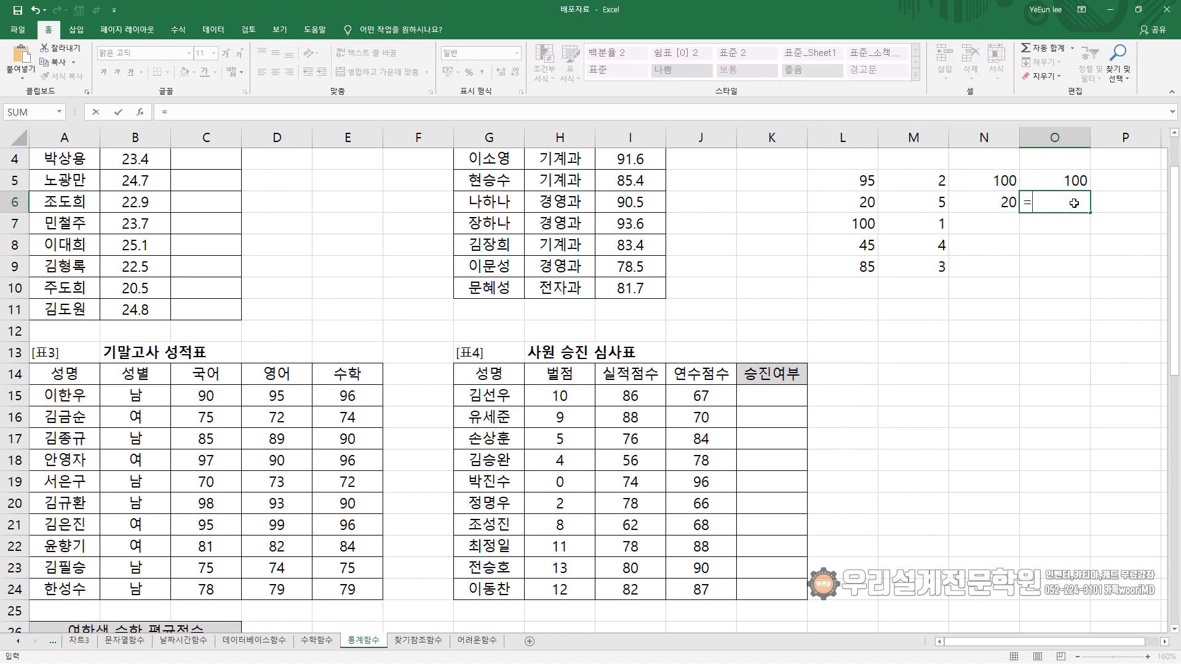
text(small()
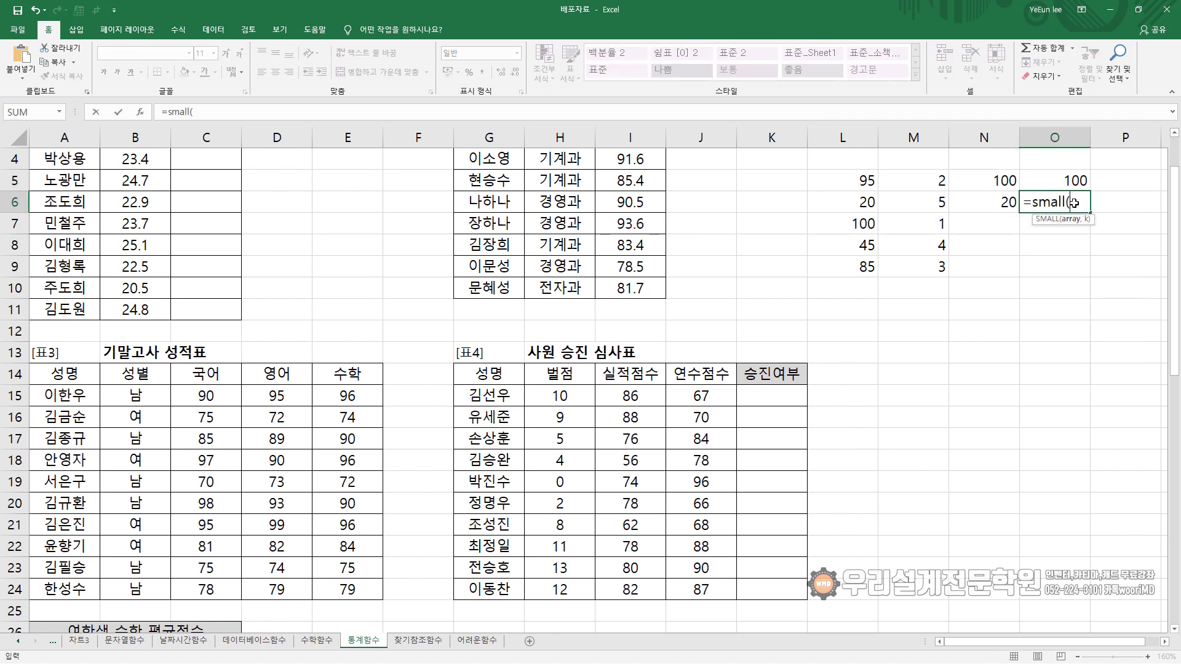
drag(858, 177, 872, 271)
text(,1)
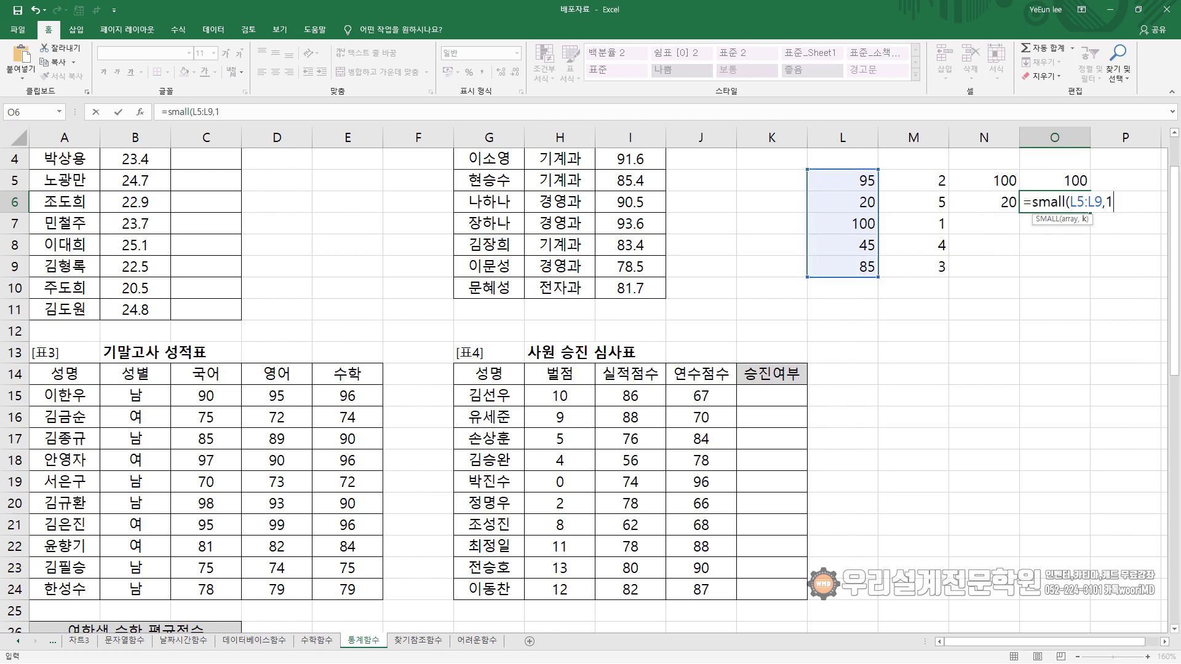
key(BackSpace)
text(2))
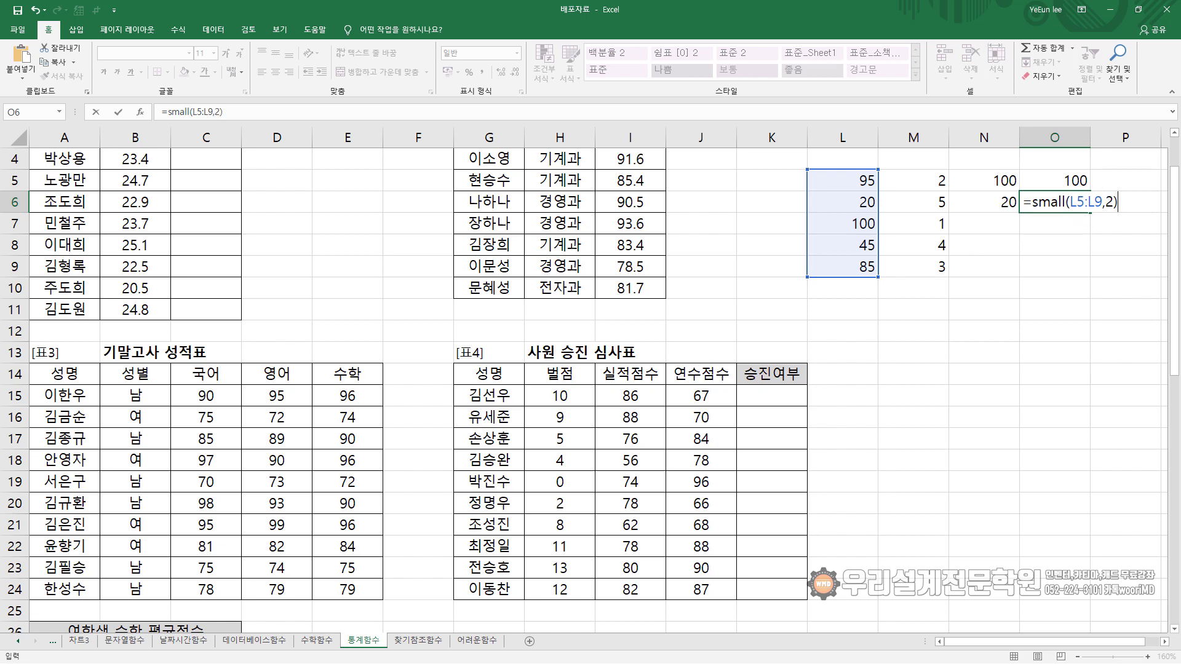
key(Return)
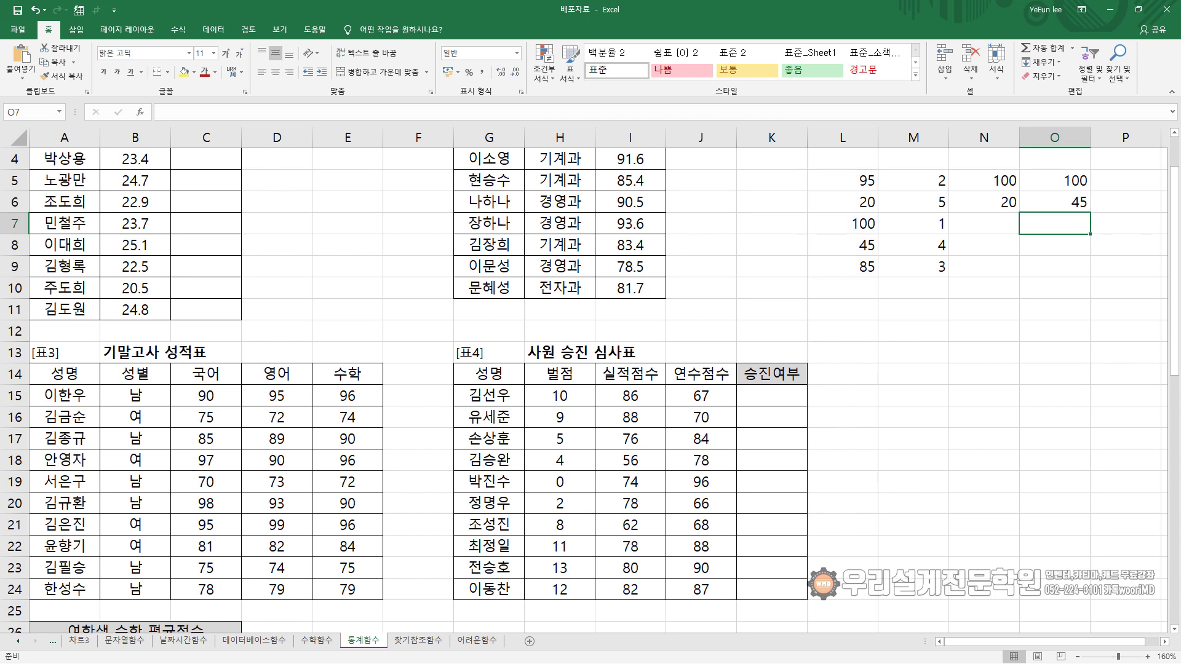
- Clear the RANK, MAX, MIN, LARGE and SMALL examples from M5:O9, keeping the numbers in L5:L9
click(1047, 198)
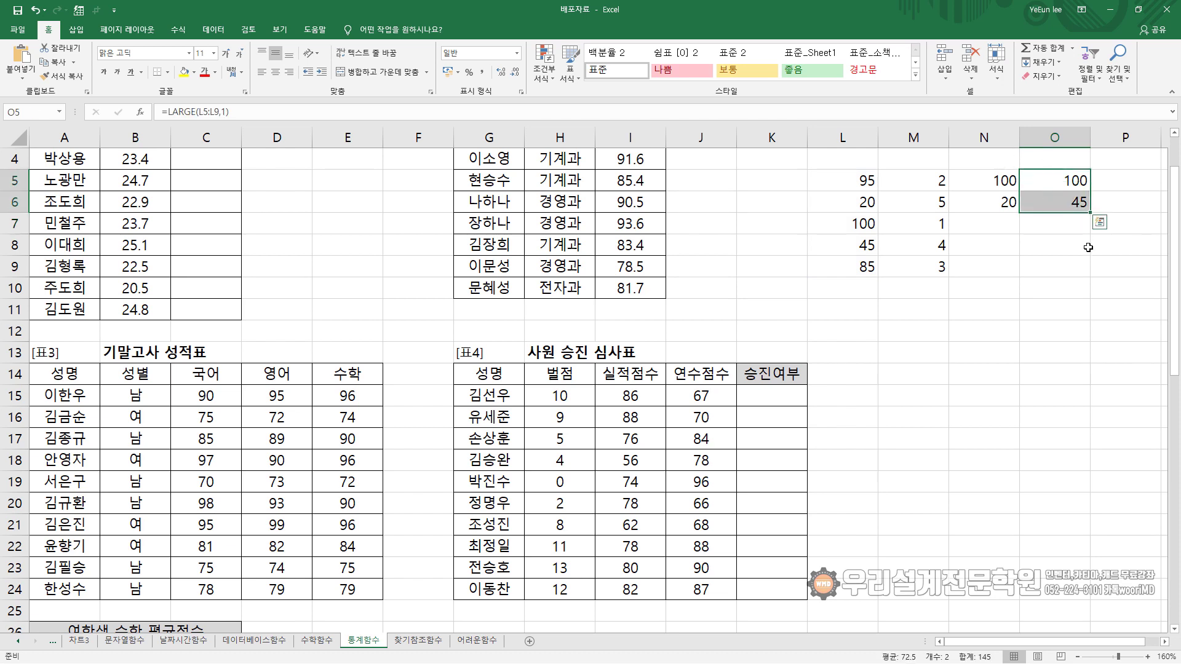
click(1054, 266)
drag(837, 179, 1016, 278)
click(1051, 280)
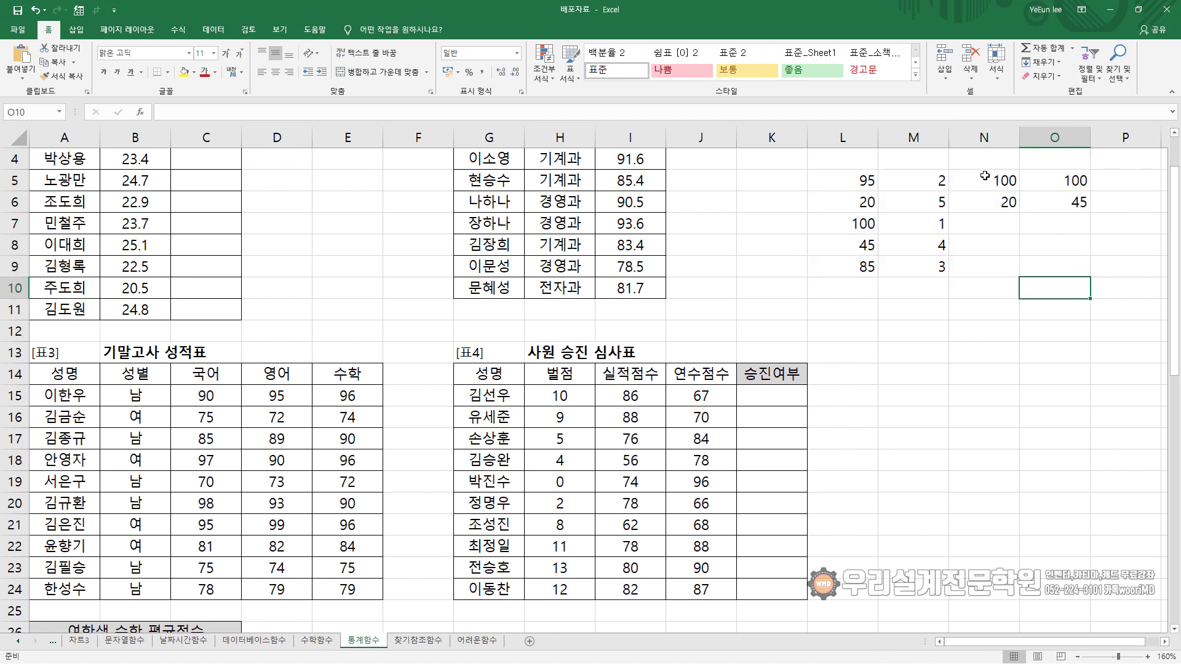
drag(936, 180, 1049, 273)
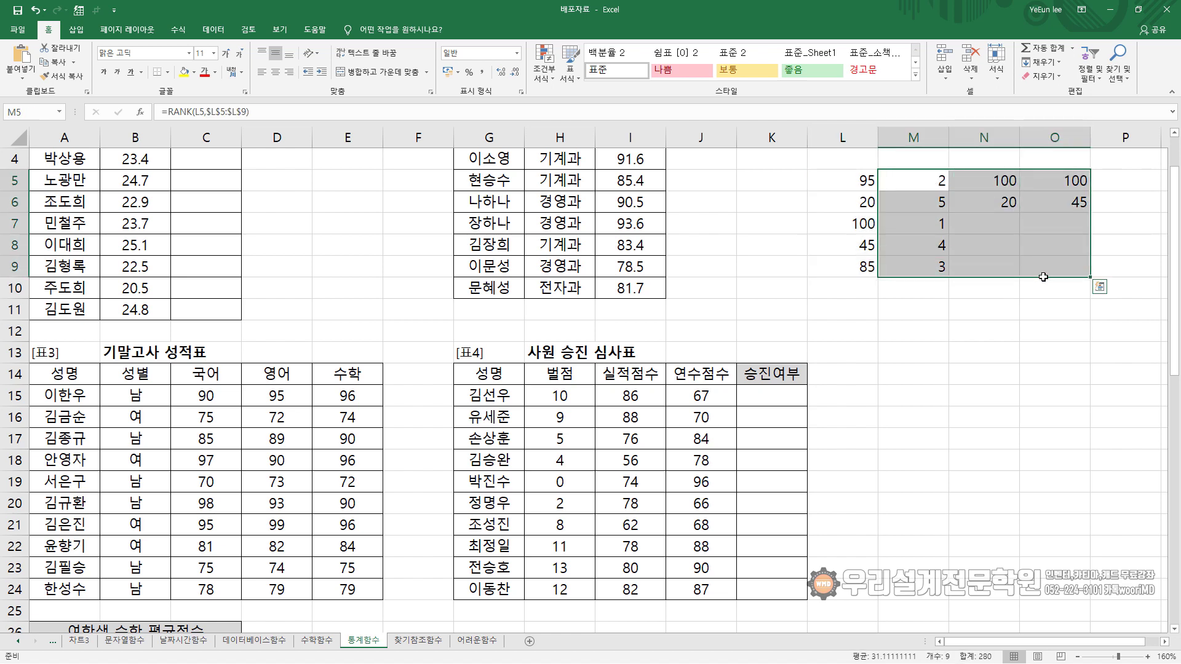
key(Delete)
- Enter a COUNT formula in M5 that counts the numeric cells in L5:L9
click(917, 199)
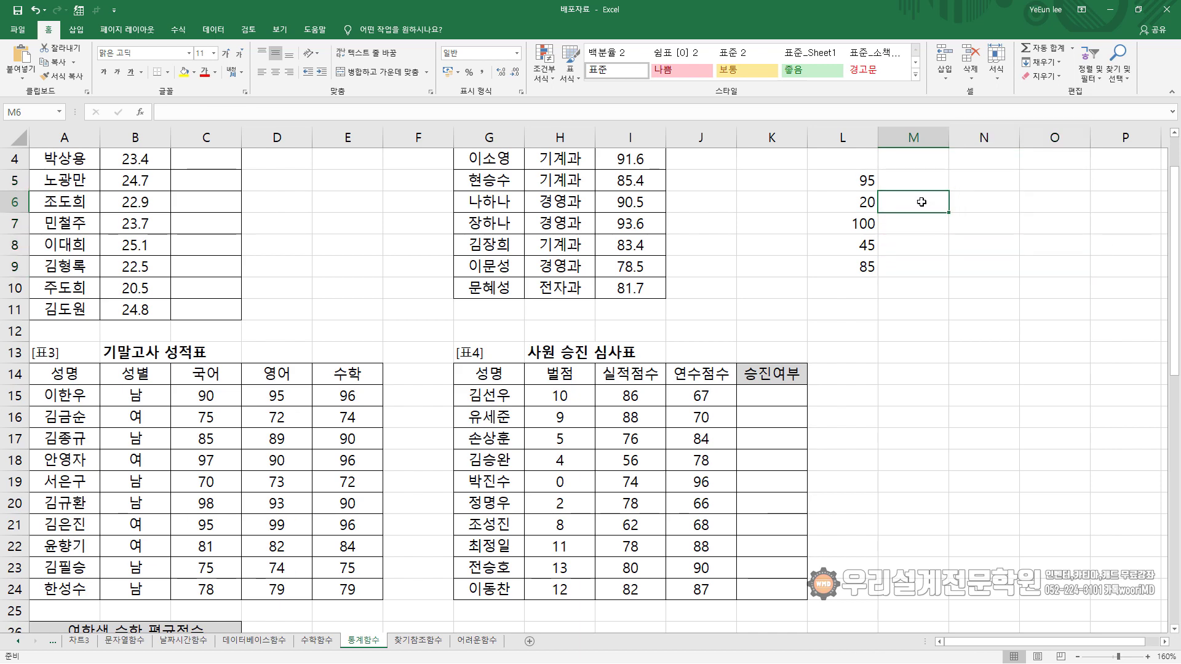
click(913, 179)
text(=)
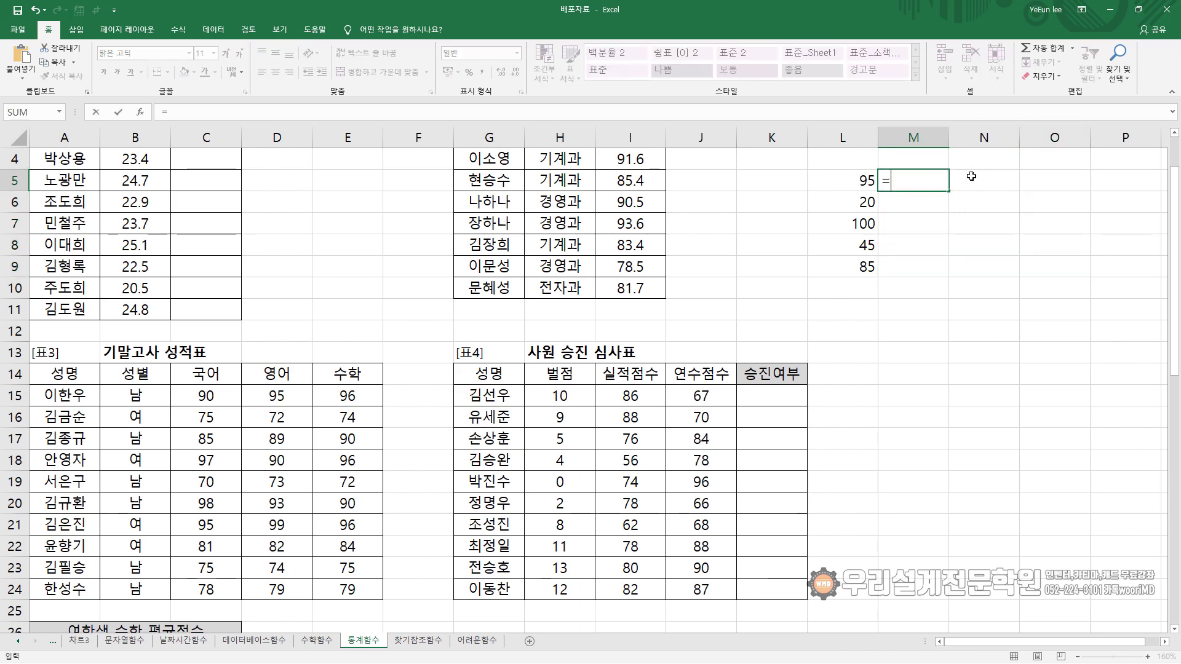
text(cou)
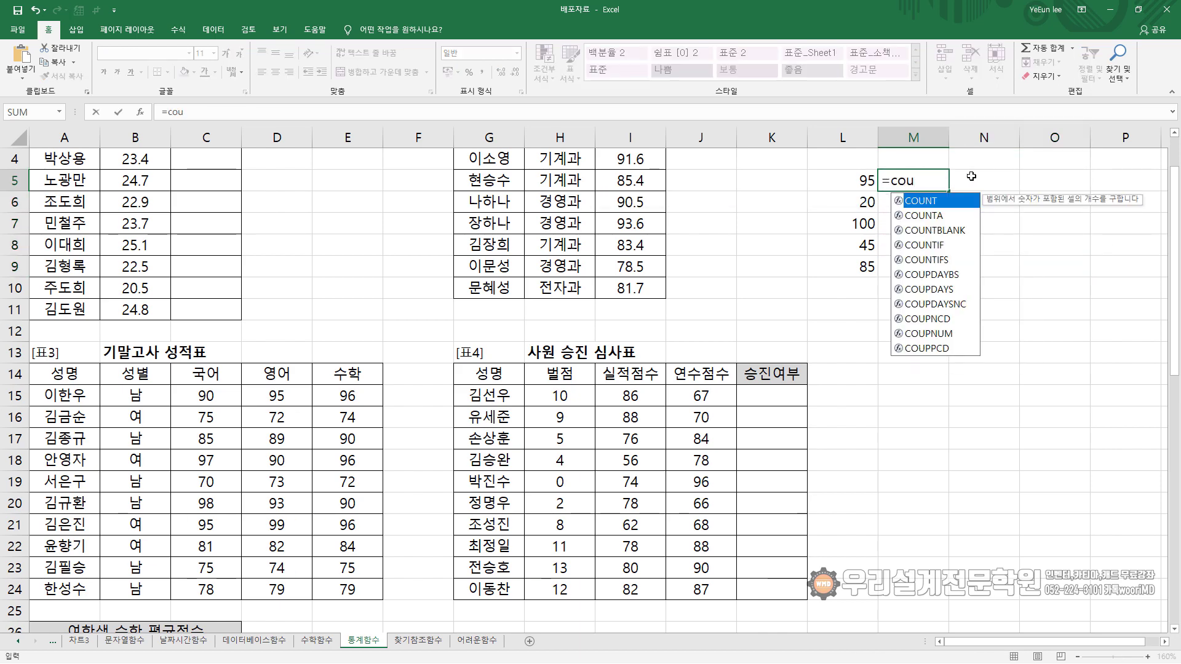
text(nt)
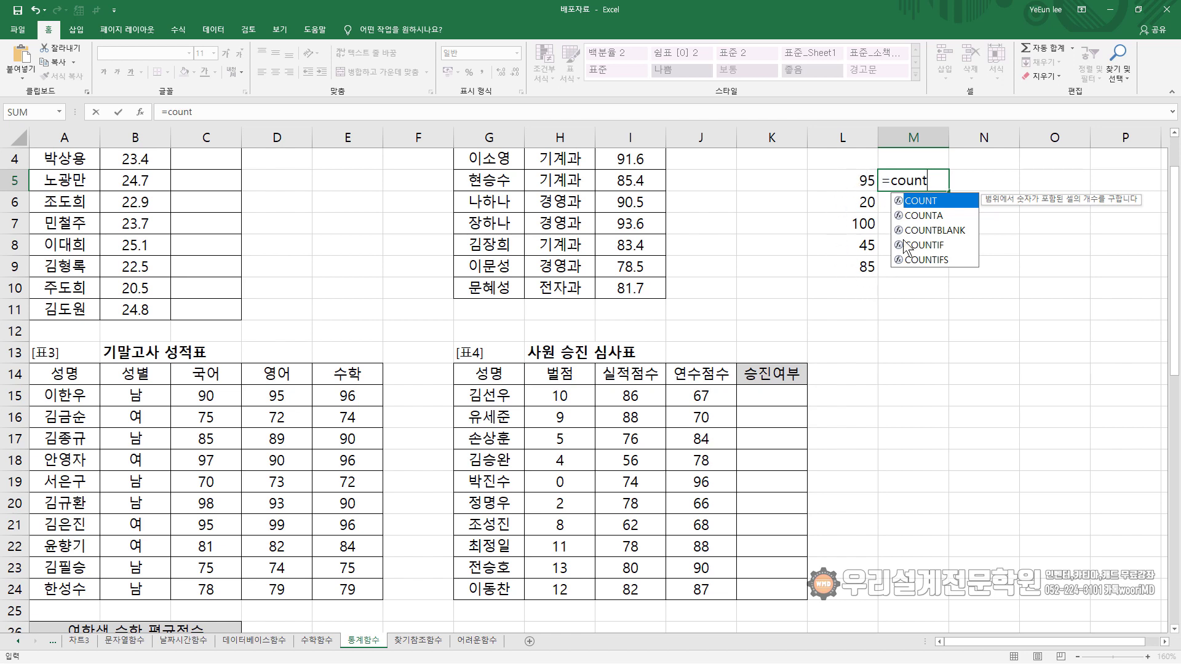
text(()
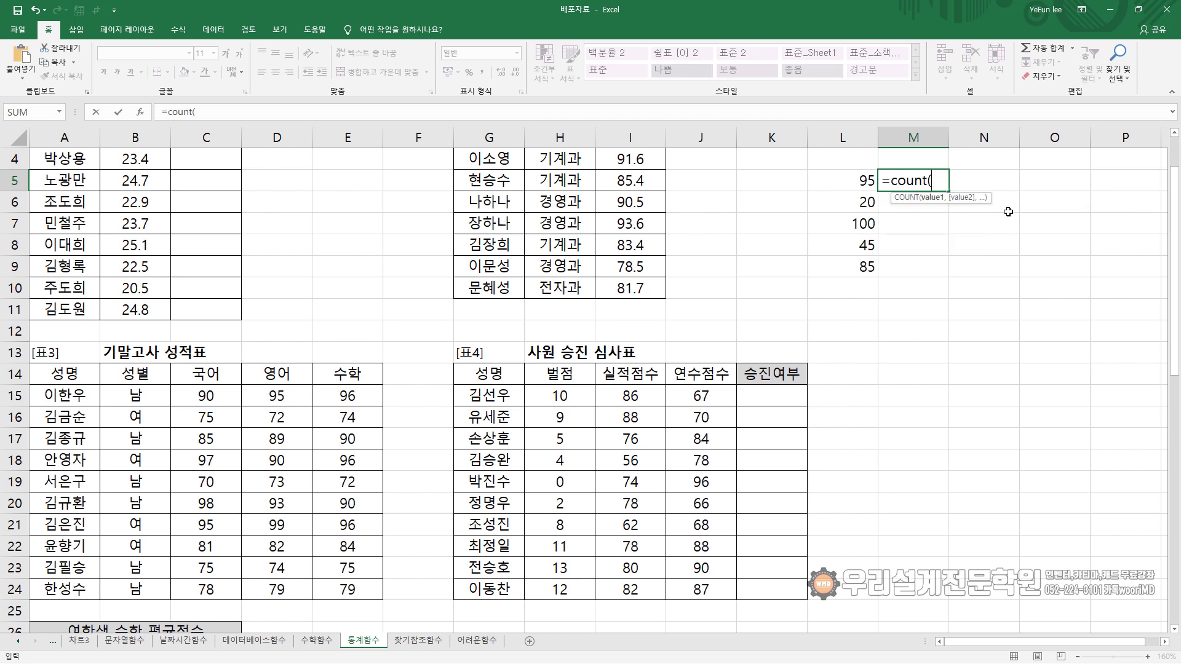
click(842, 179)
drag(842, 195, 852, 263)
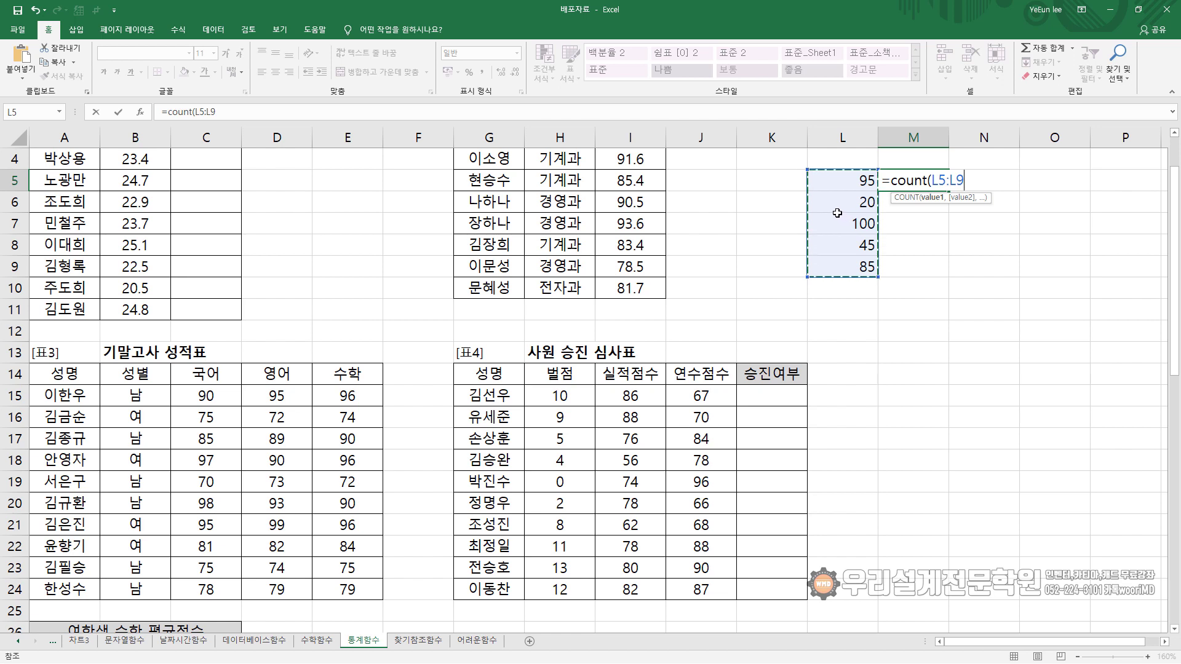
text())
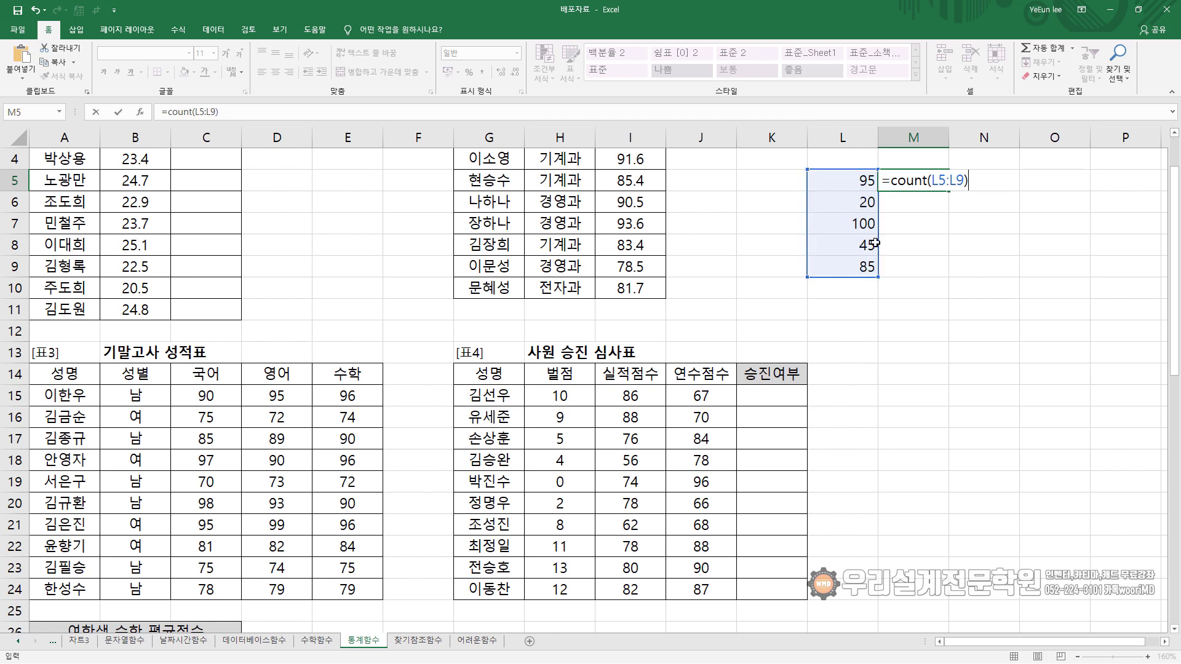
key(Return)
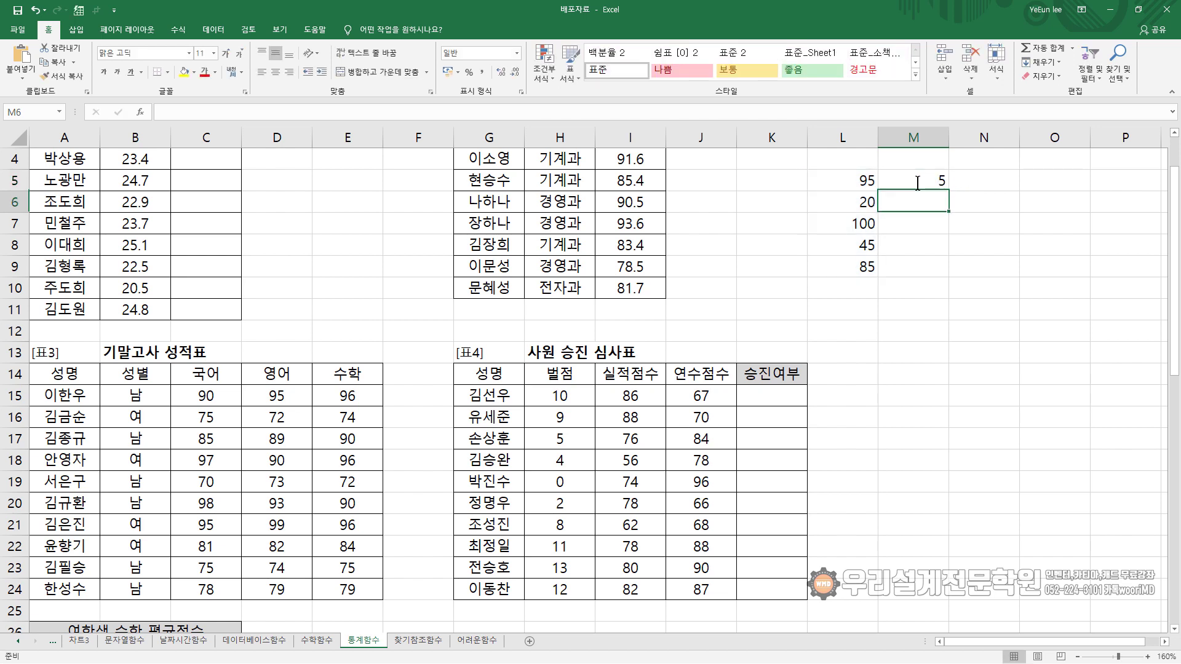
- Extend the COUNT range in M5 to L5:L11 and compare the result with the numbers in column L
click(925, 183)
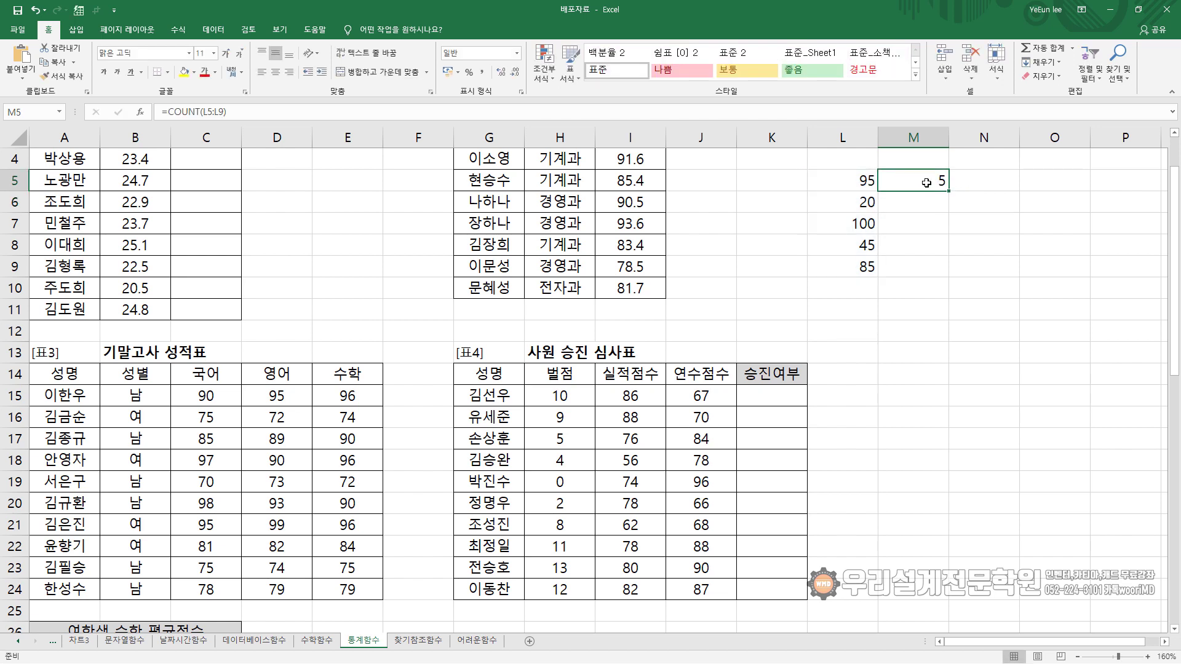
double_click(943, 182)
drag(944, 183, 978, 183)
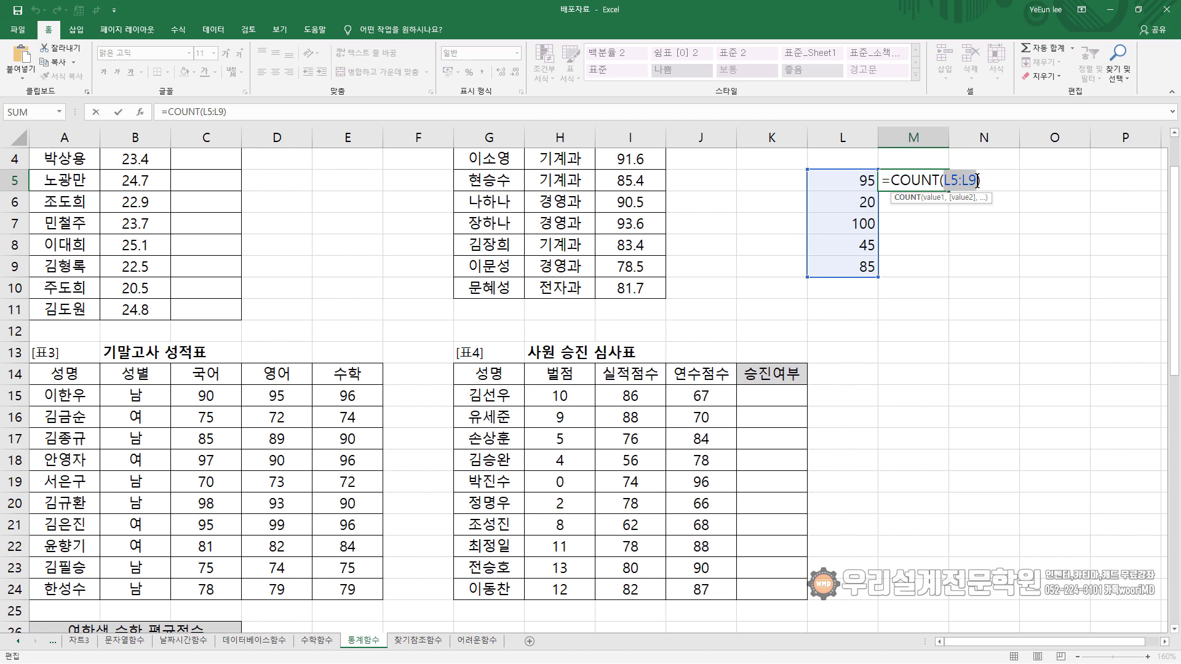
click(859, 180)
drag(859, 180, 851, 299)
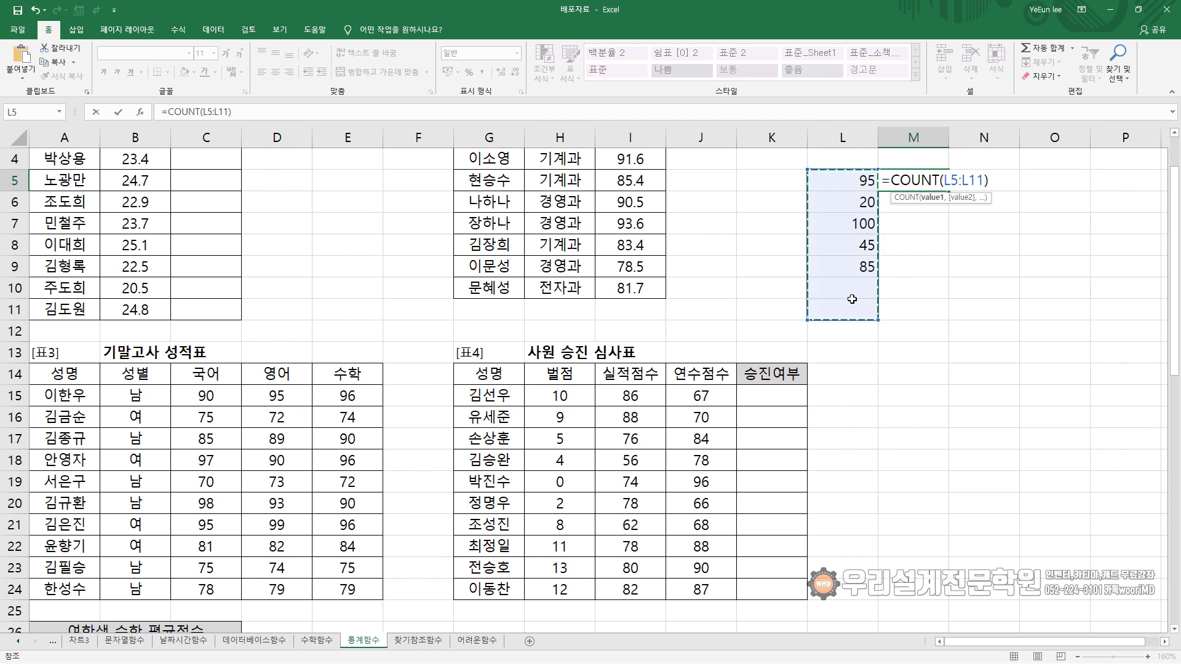
key(Return)
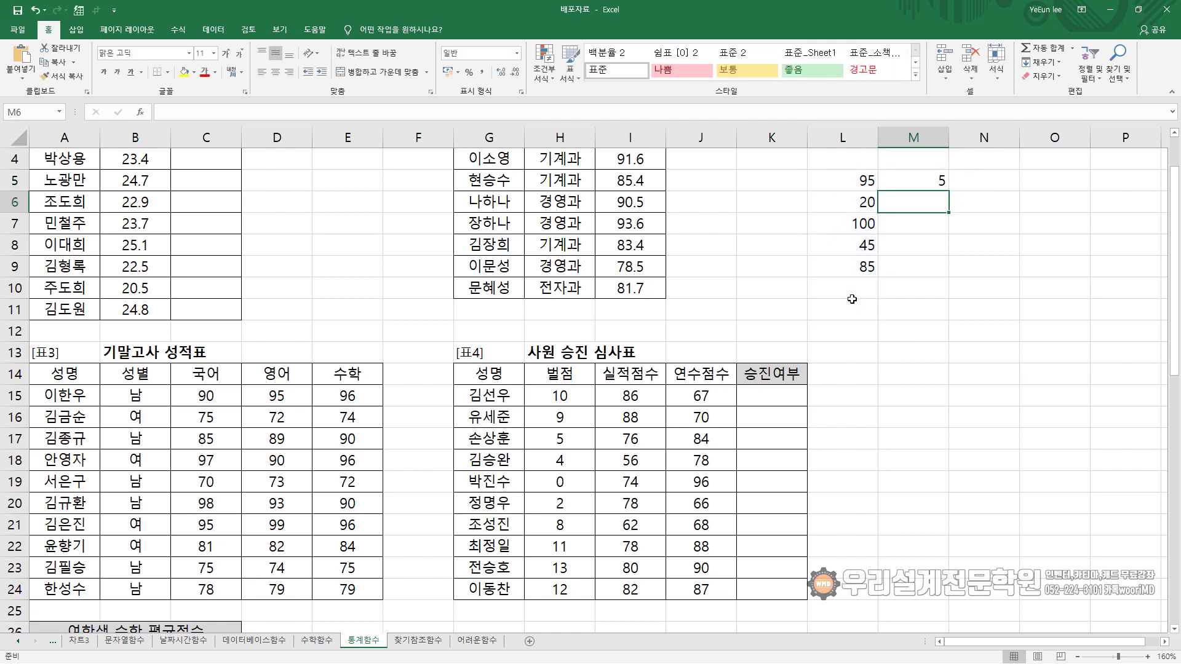
click(907, 179)
click(861, 179)
click(902, 179)
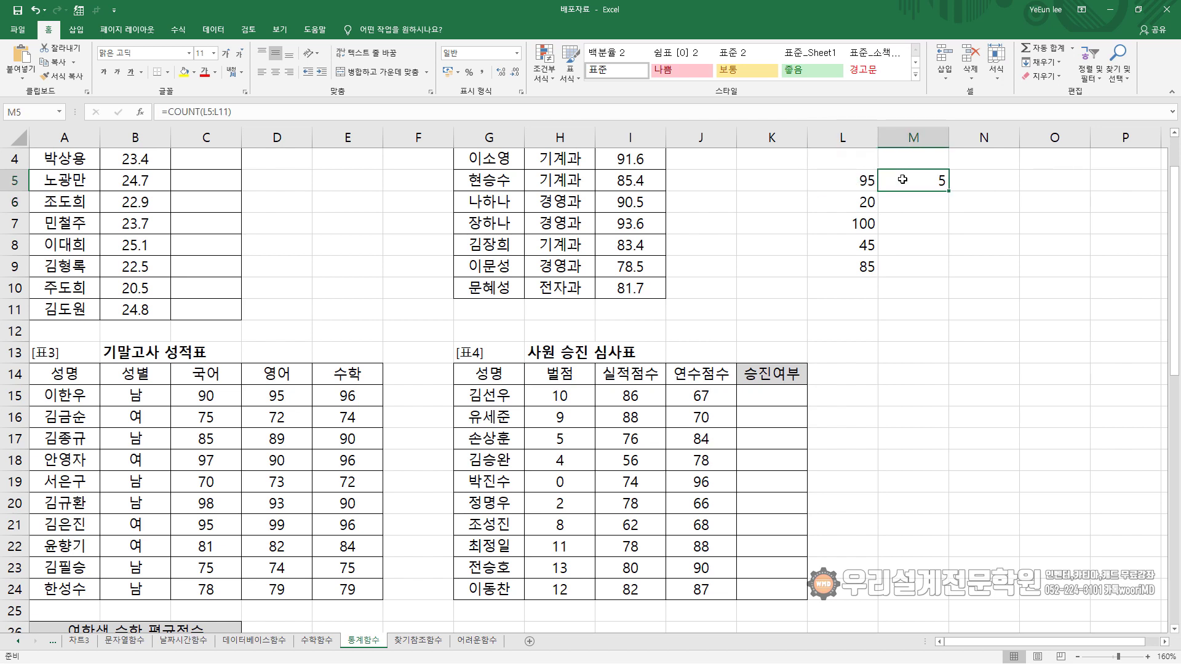
click(862, 203)
click(910, 182)
click(861, 224)
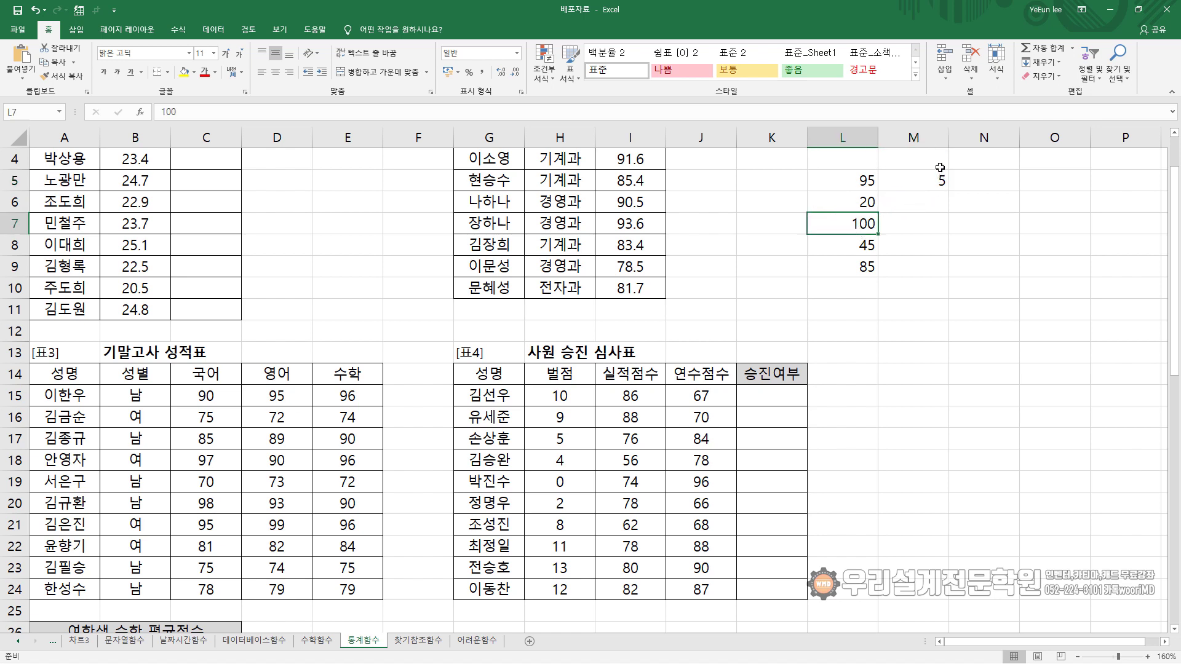
- Enter the text 결시 in both L10 and L11, below the sample numbers
click(851, 287)
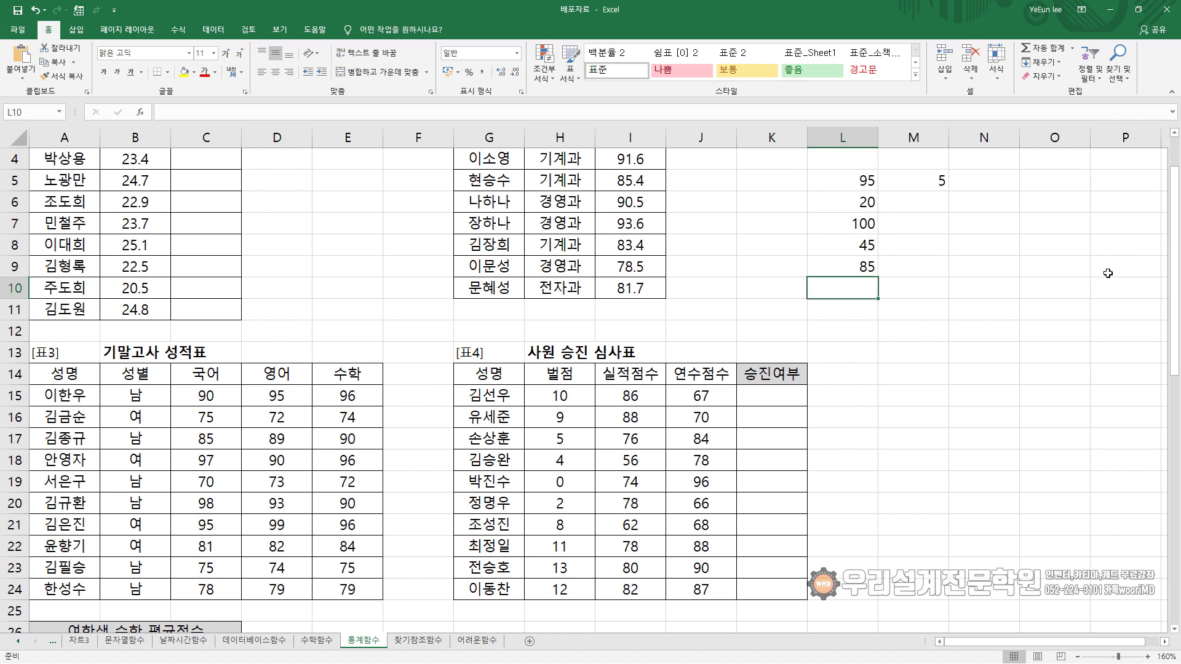
text(결시)
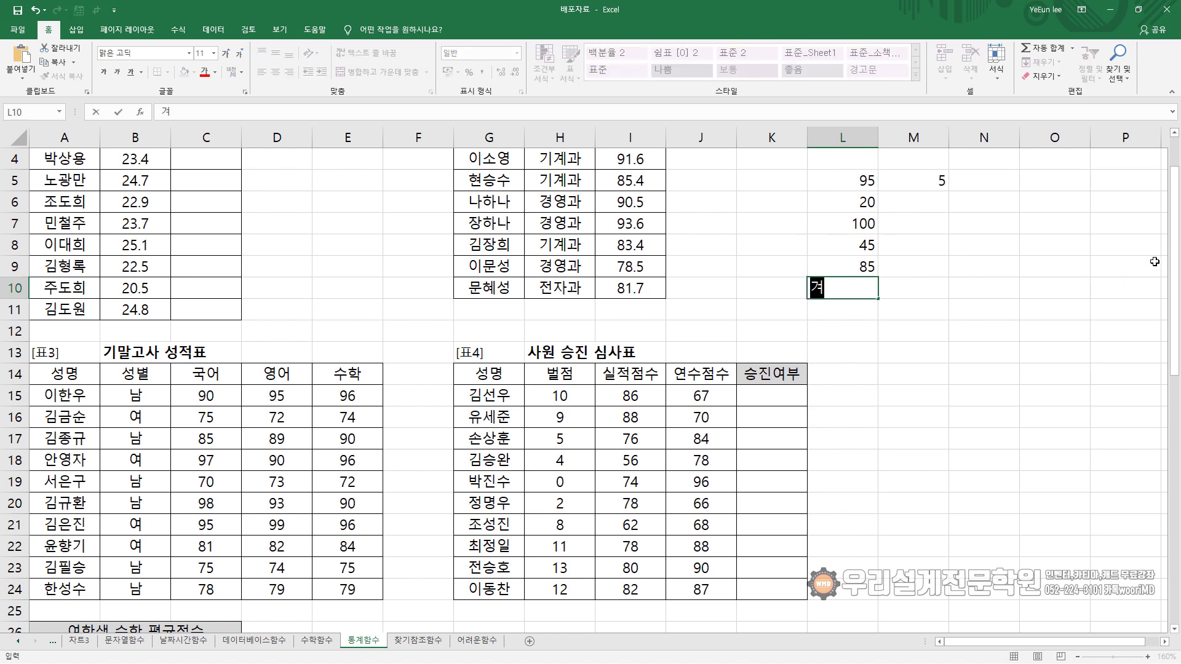
key(Return)
text(결시)
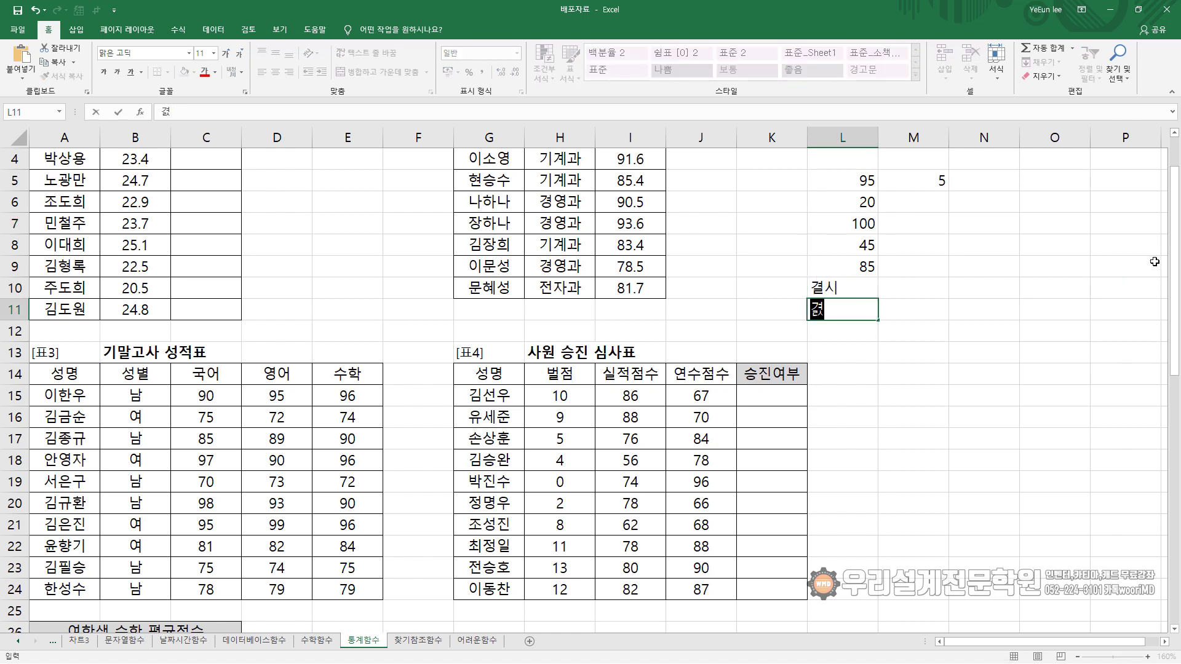
key(Return)
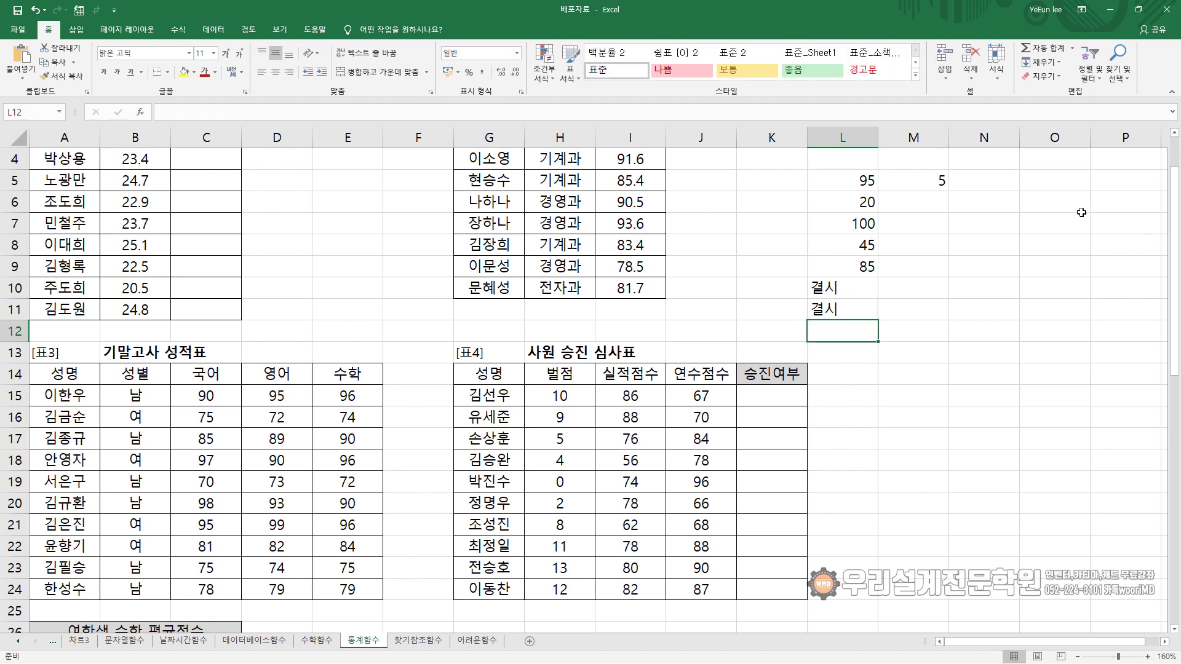
- Change the formula in M5 from COUNT to COUNTA over L5:L11 so that text entries are counted too
double_click(922, 180)
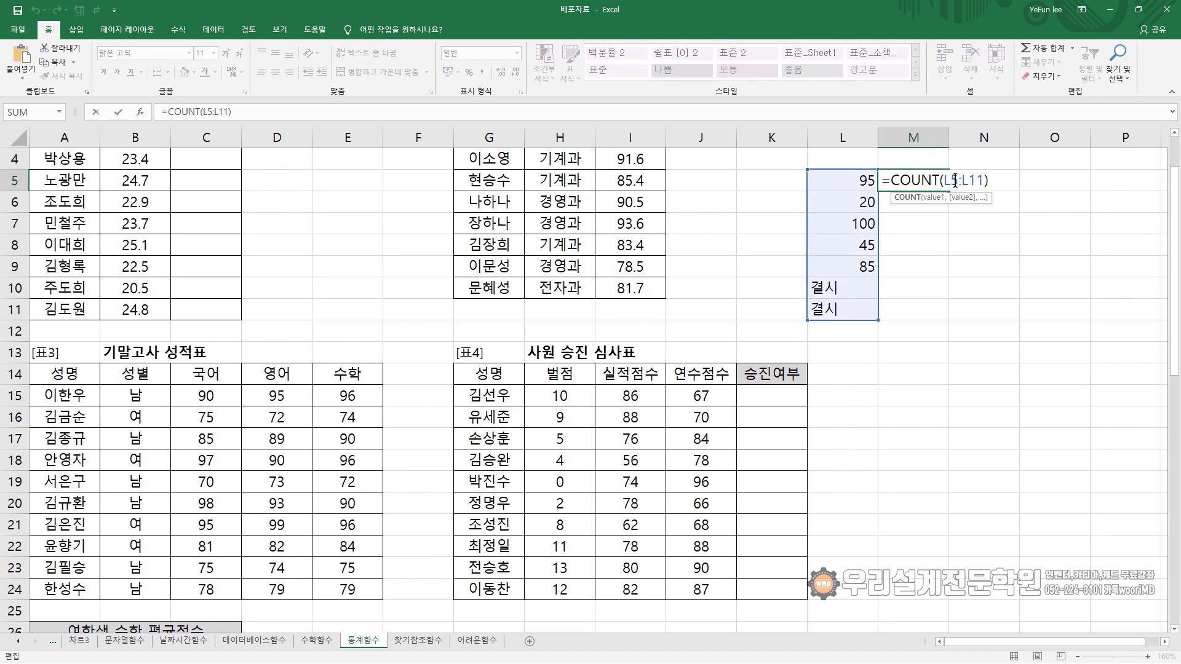
drag(891, 180, 938, 184)
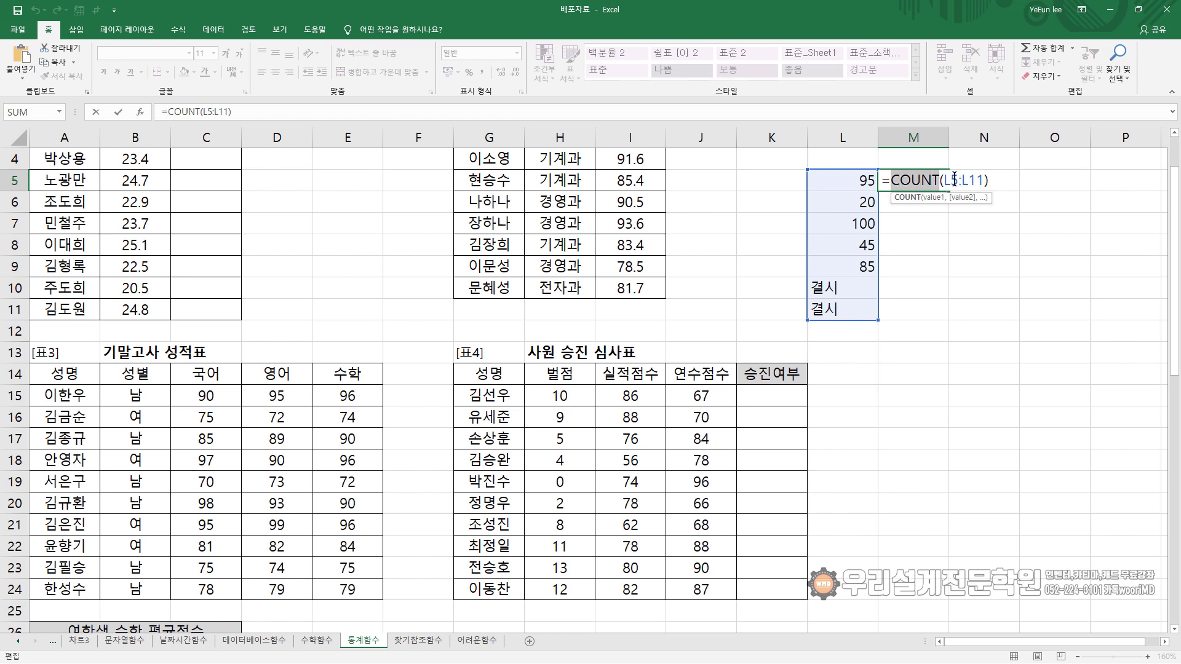
drag(945, 180, 984, 182)
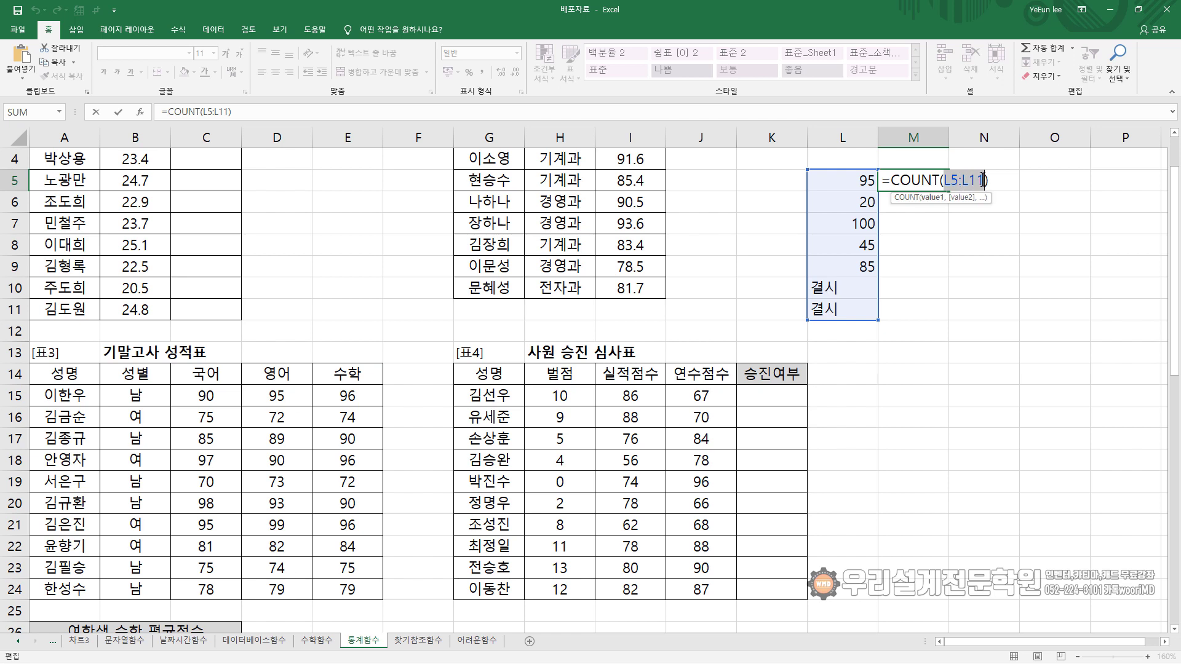
key(Delete)
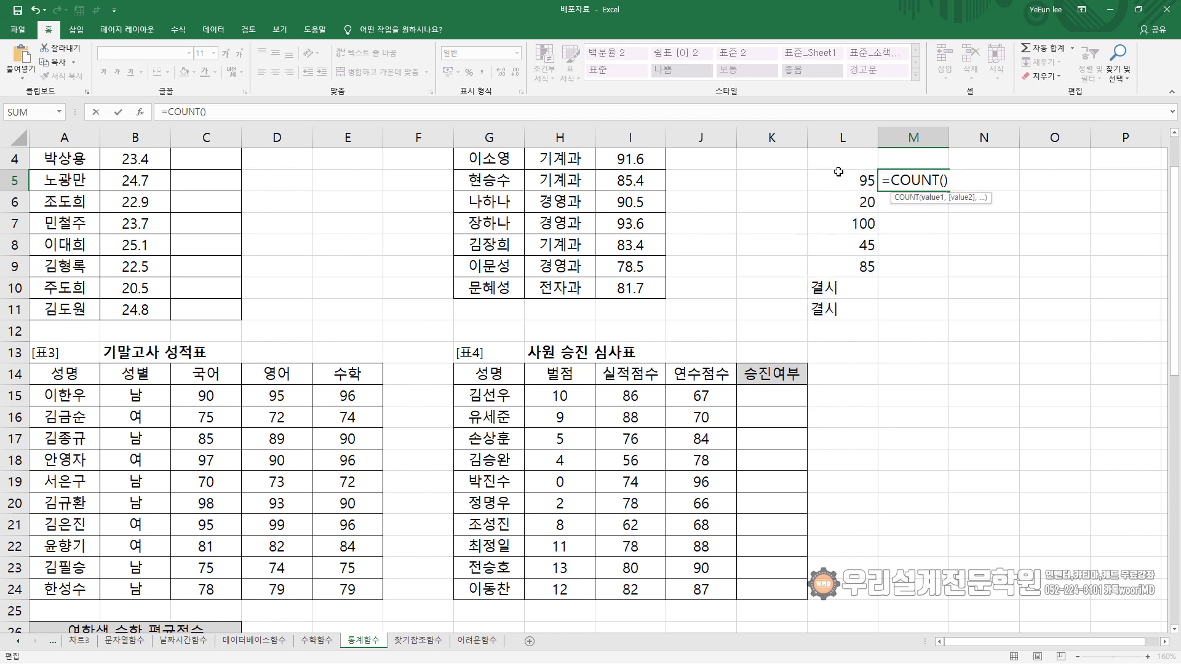
click(938, 179)
text(A)
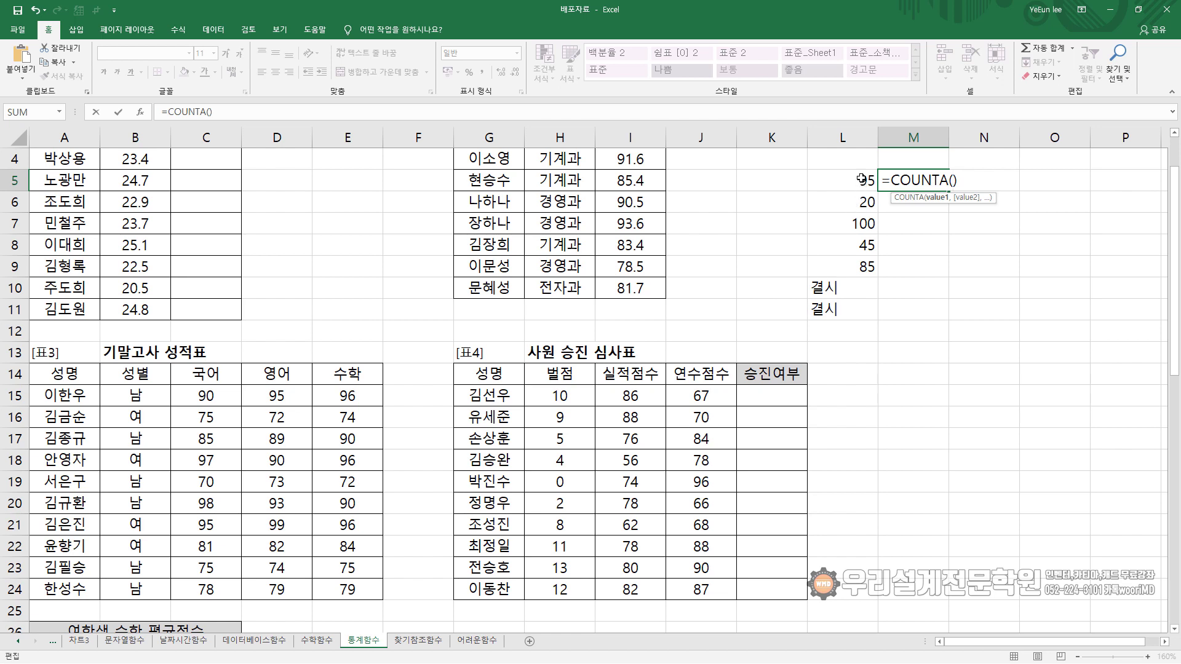
drag(861, 179, 844, 310)
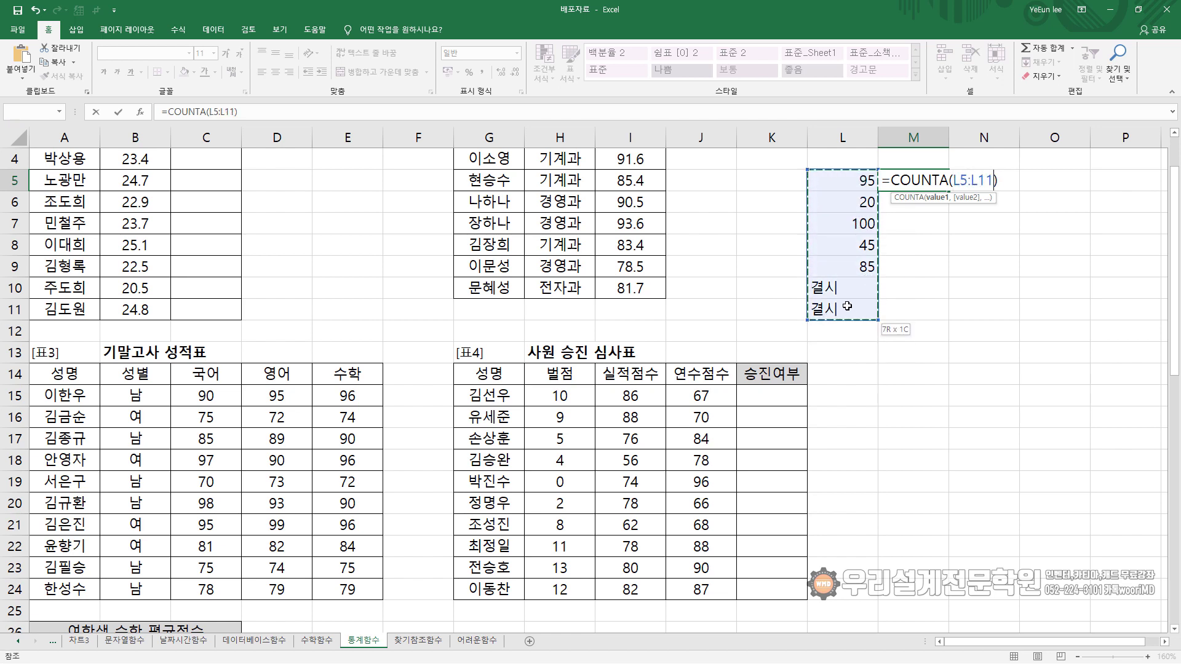
key(Return)
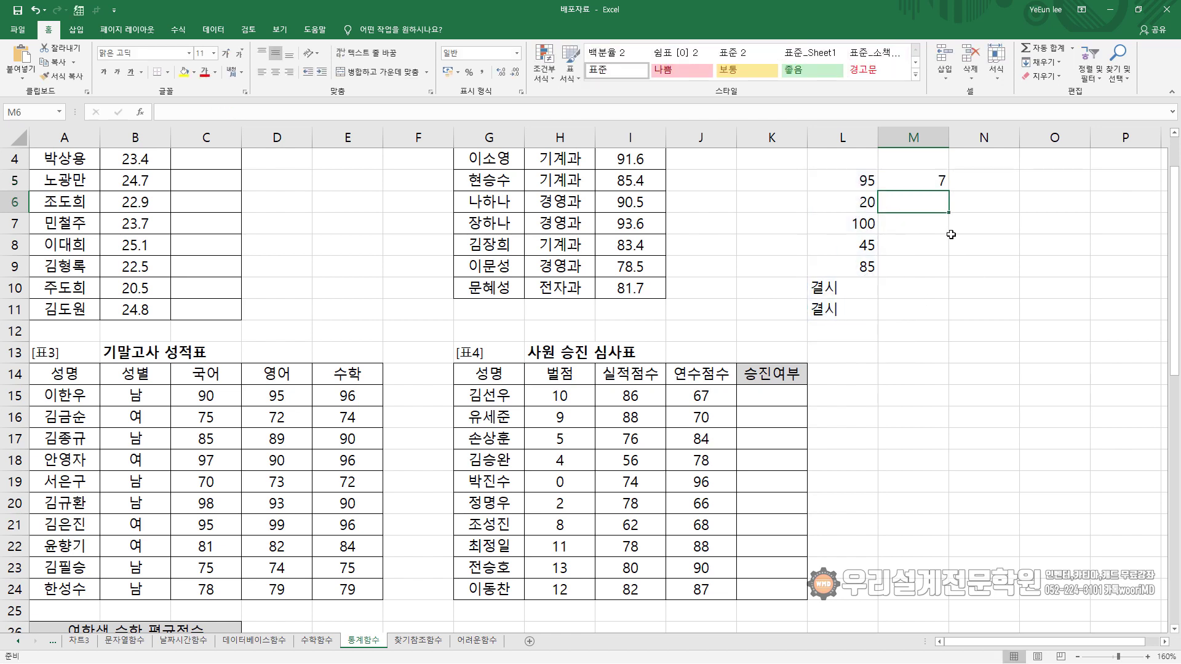
click(911, 184)
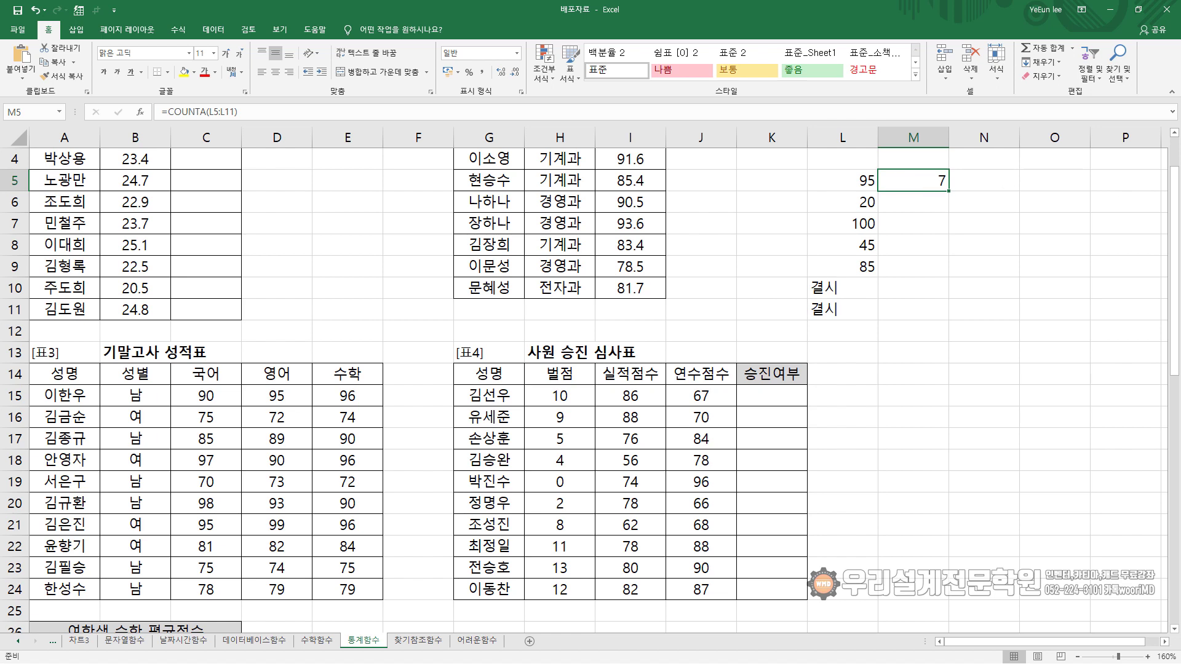
- Clear the 결시 entry from L10 and check the COUNTA result in M5 against L5:L11
click(858, 287)
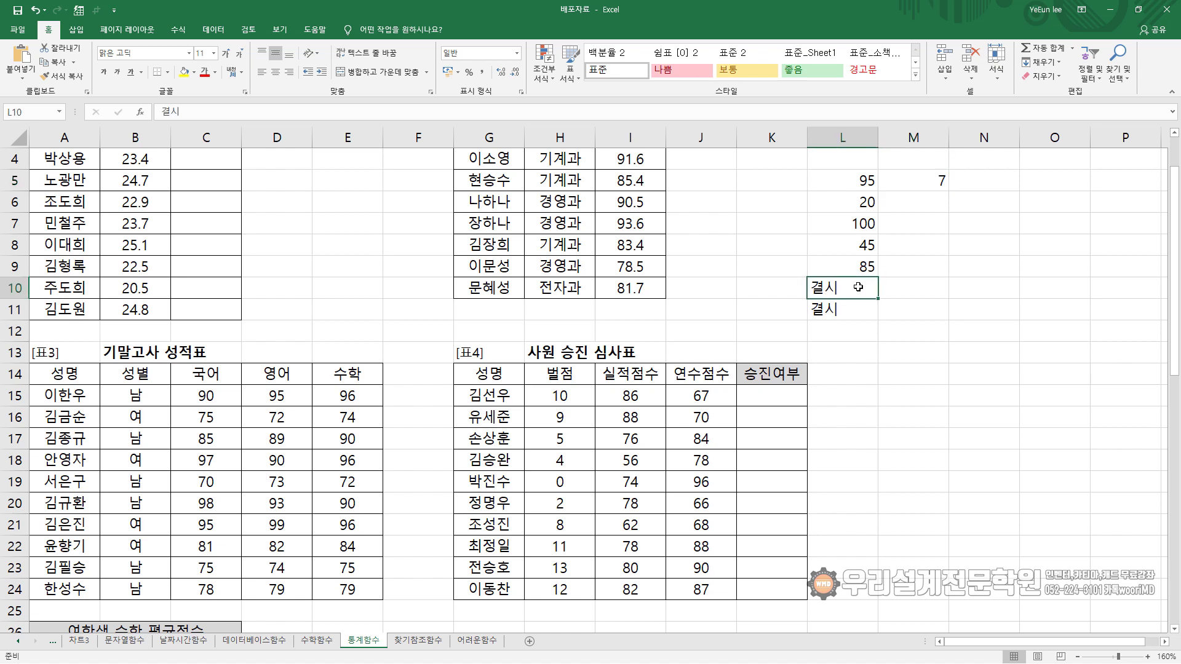
key(Delete)
drag(860, 177, 855, 313)
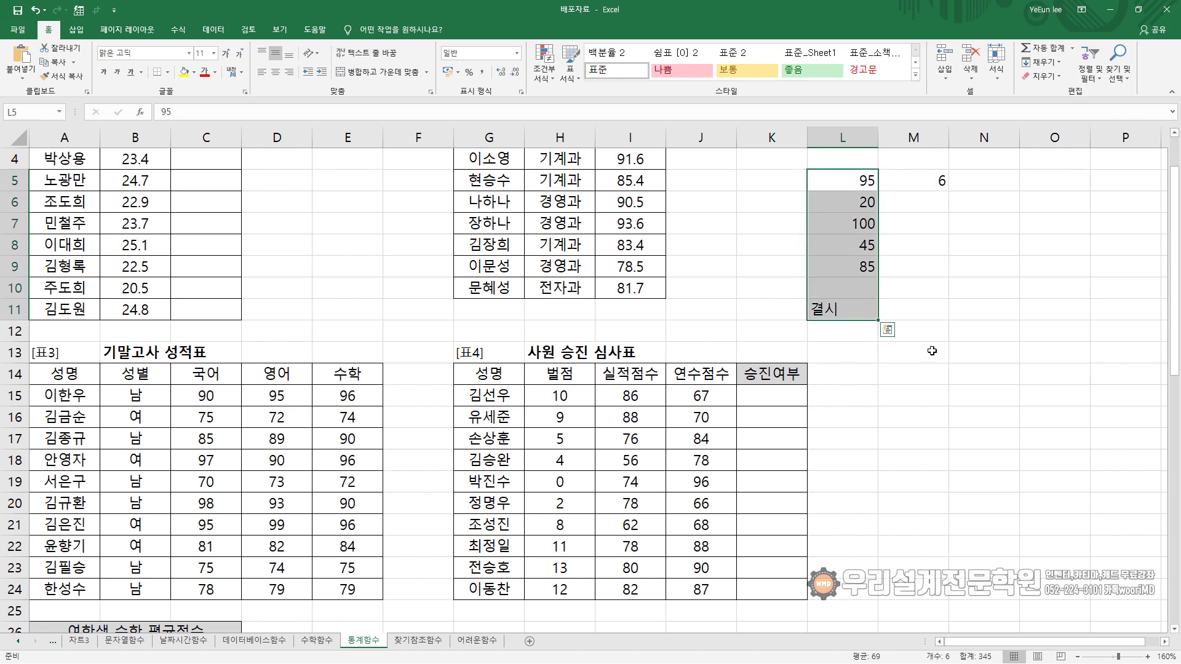
click(856, 312)
click(865, 288)
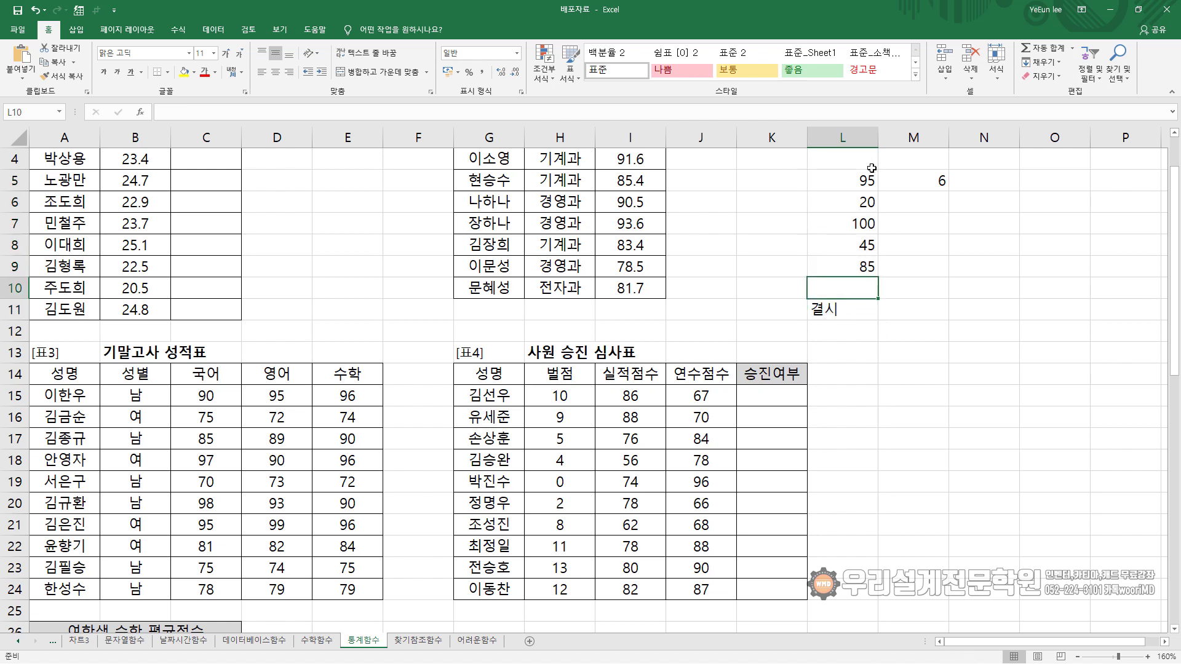
drag(867, 179, 873, 311)
click(917, 175)
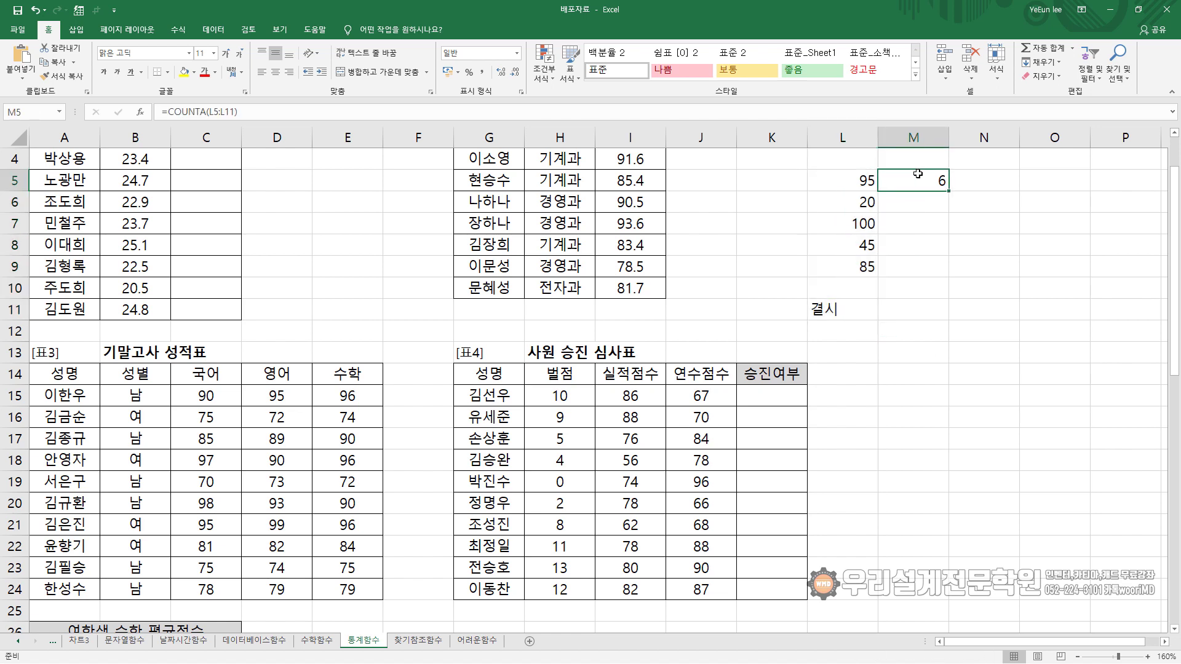
- Enter a COUNTBLANK formula in M6 that counts the empty cells in L5:L11
click(930, 202)
text(-=)
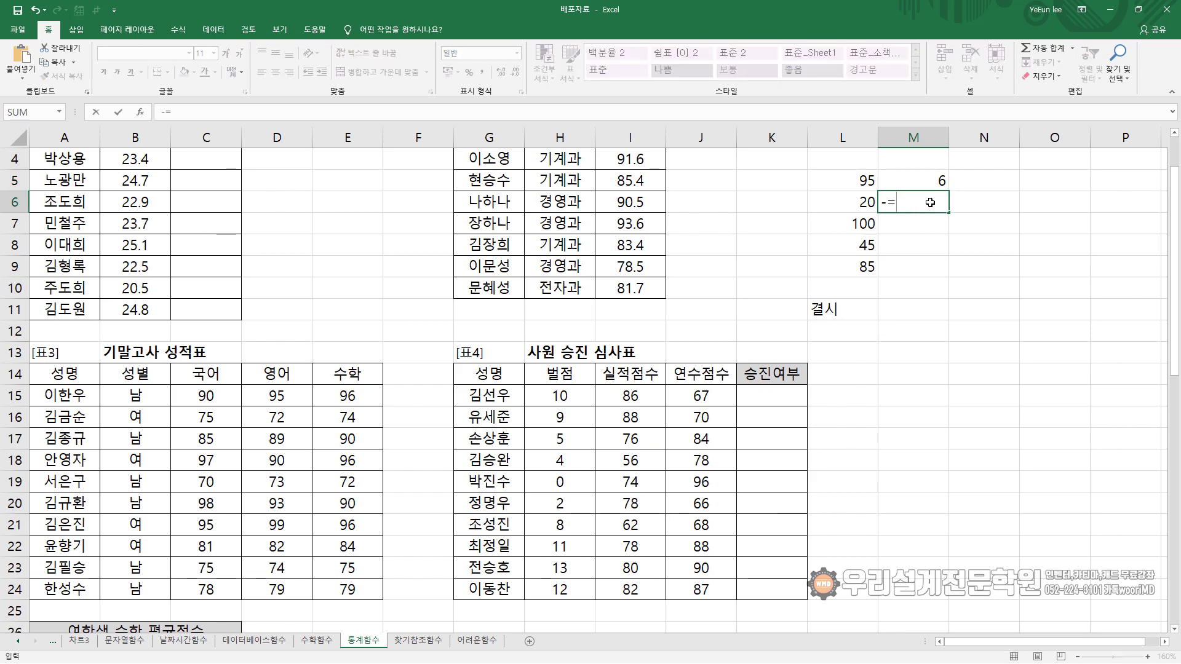
key(BackSpace)
key(BackSpace)
text(=COU)
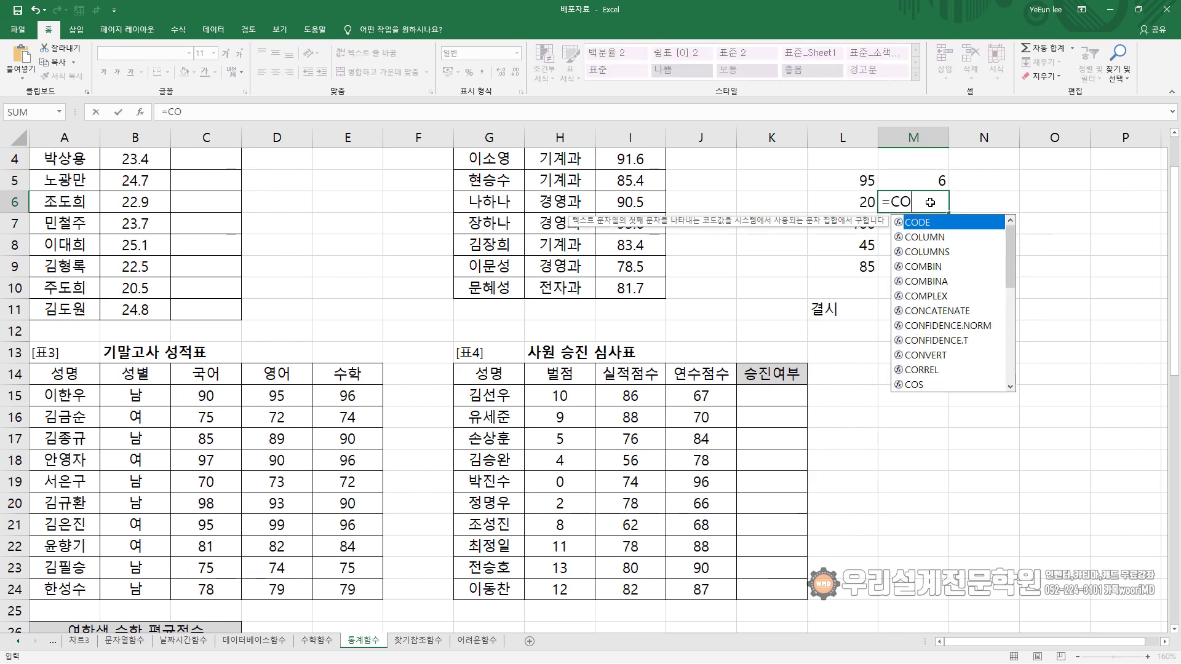
key(Down)
key(Down)
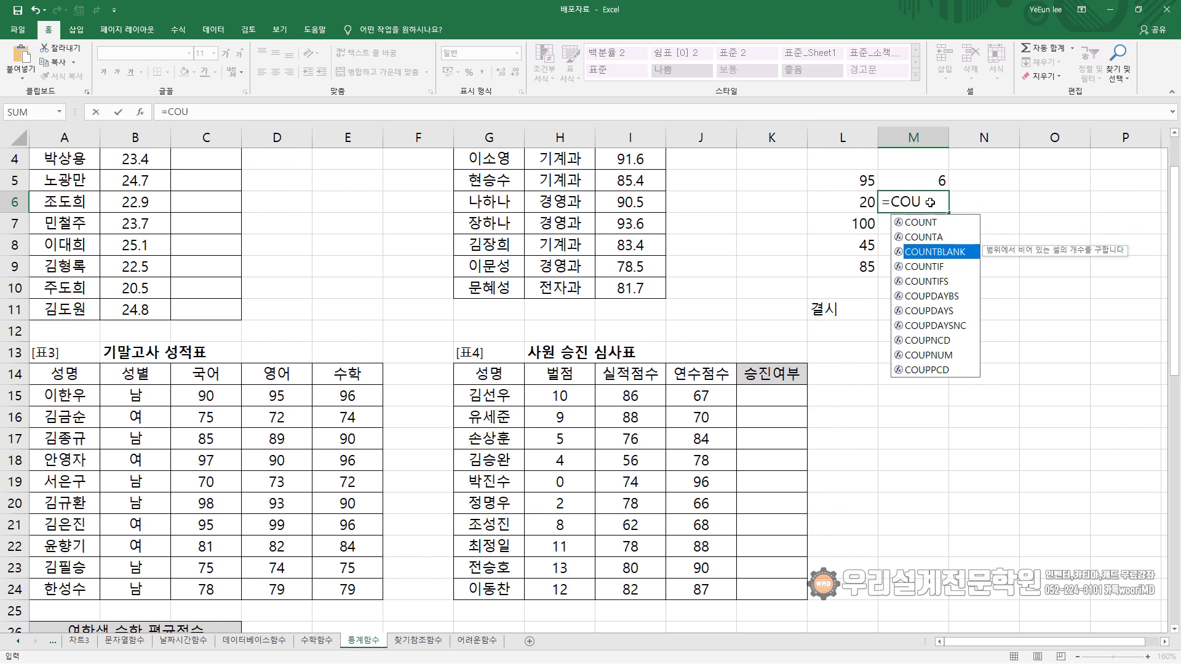
key(Tab)
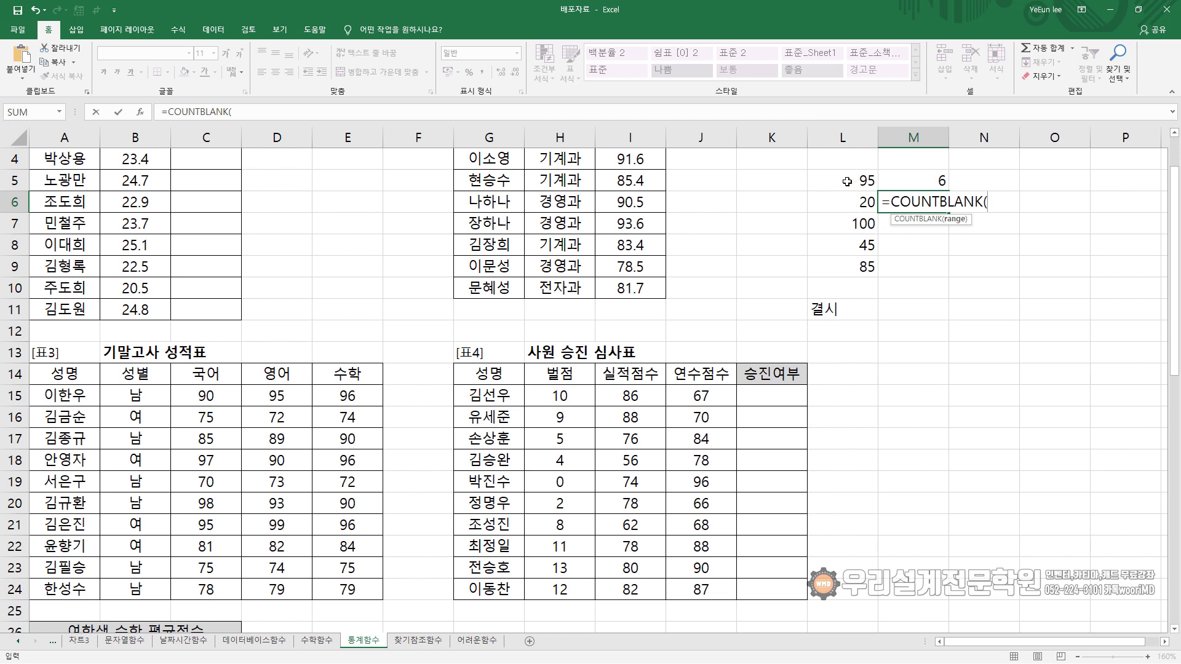
drag(847, 180, 849, 314)
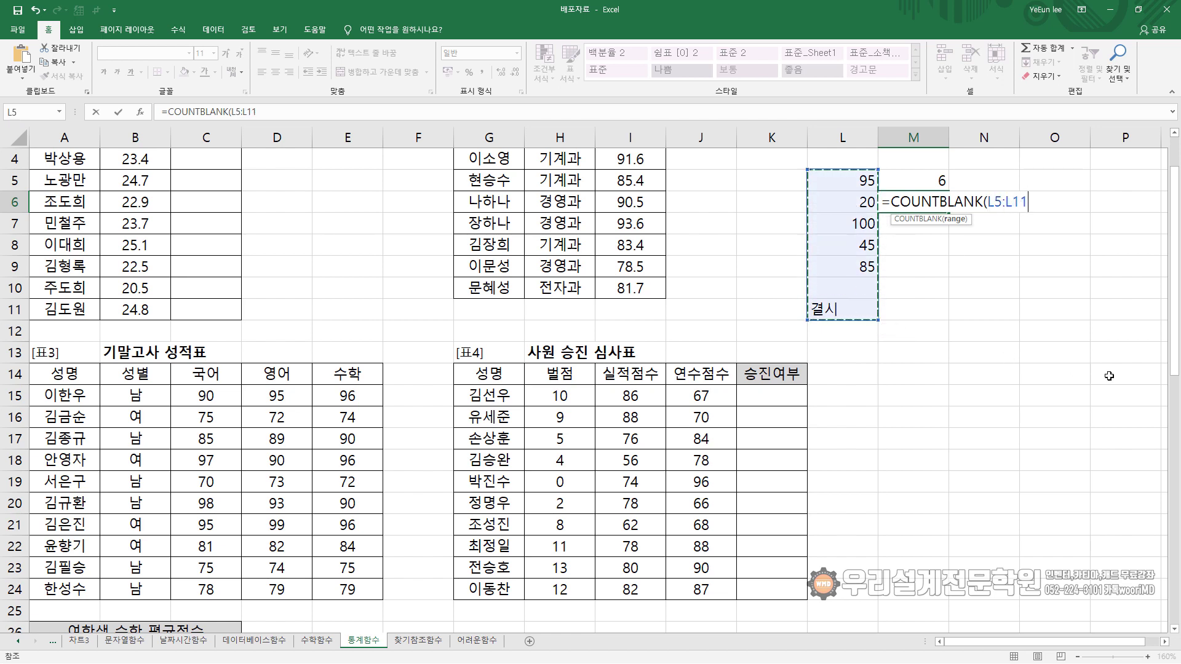
key(Return)
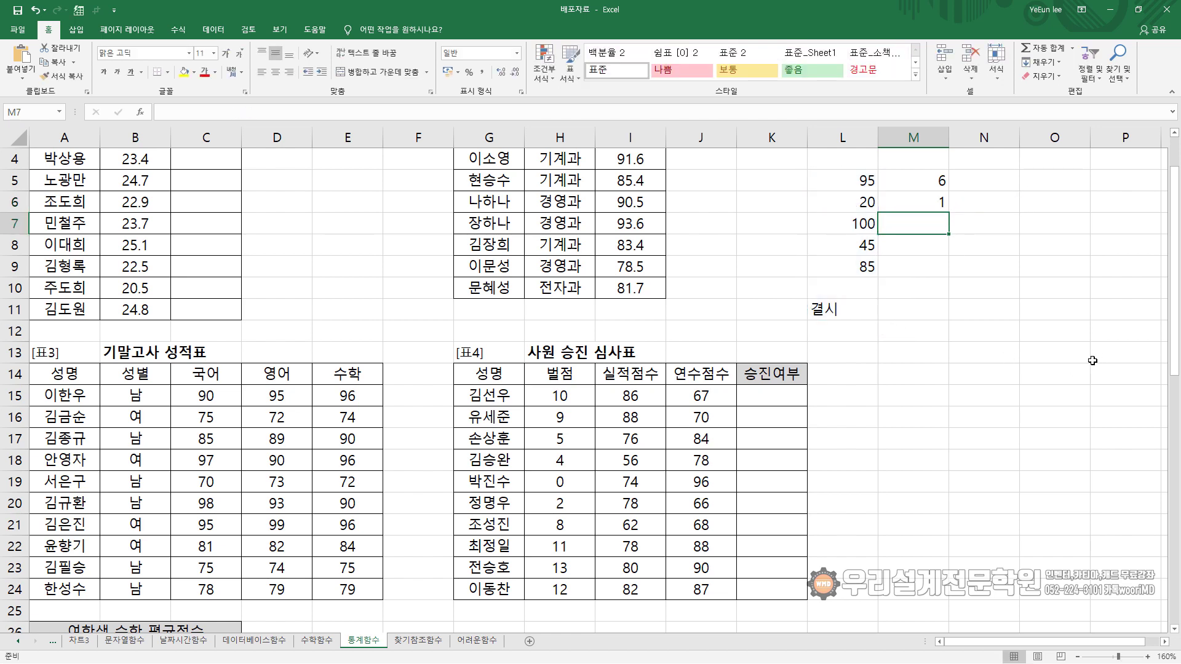
- Clear the number in L9 and check the range of the COUNTA formula in M5
click(866, 266)
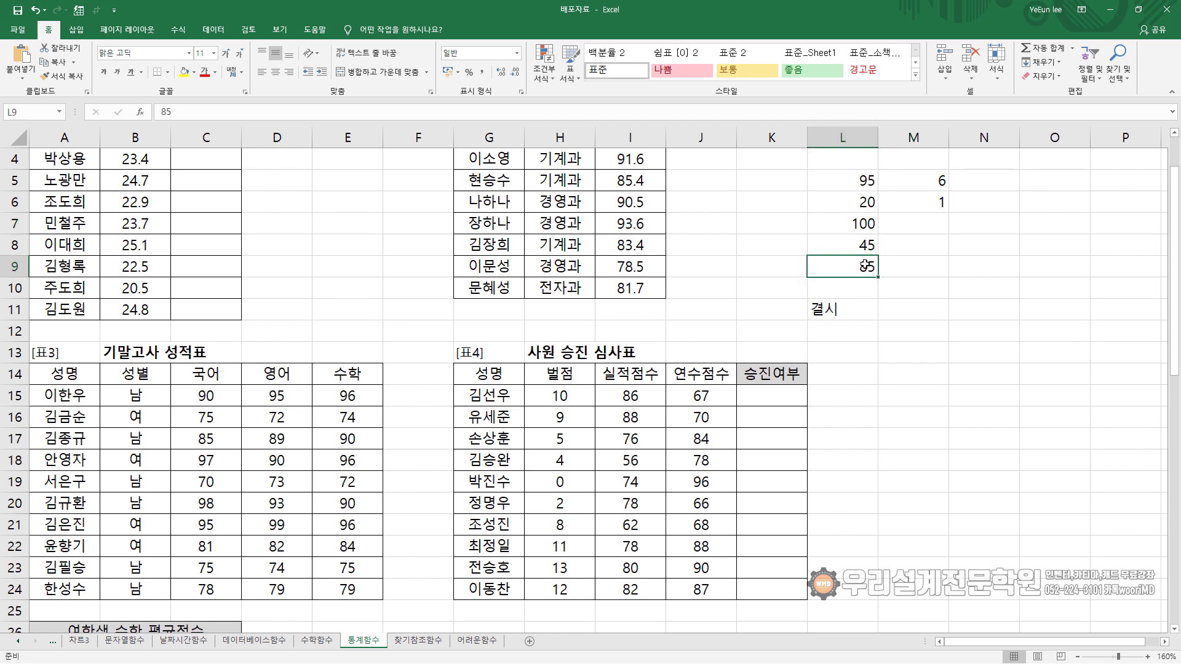
key(Delete)
double_click(930, 181)
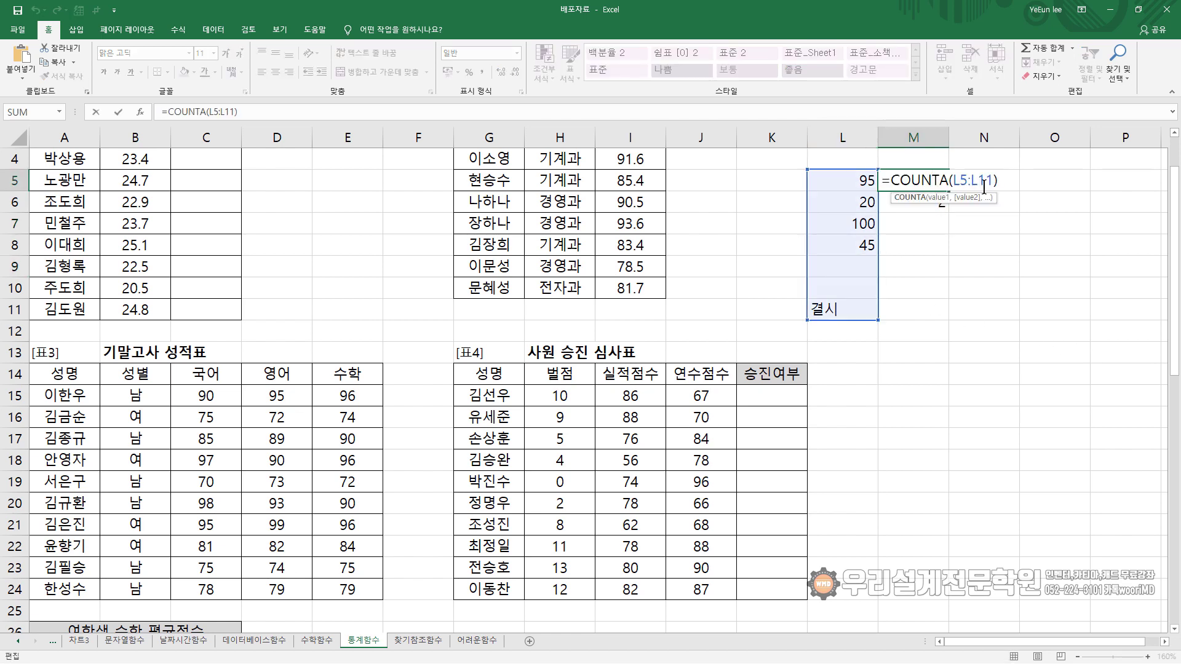
key(Escape)
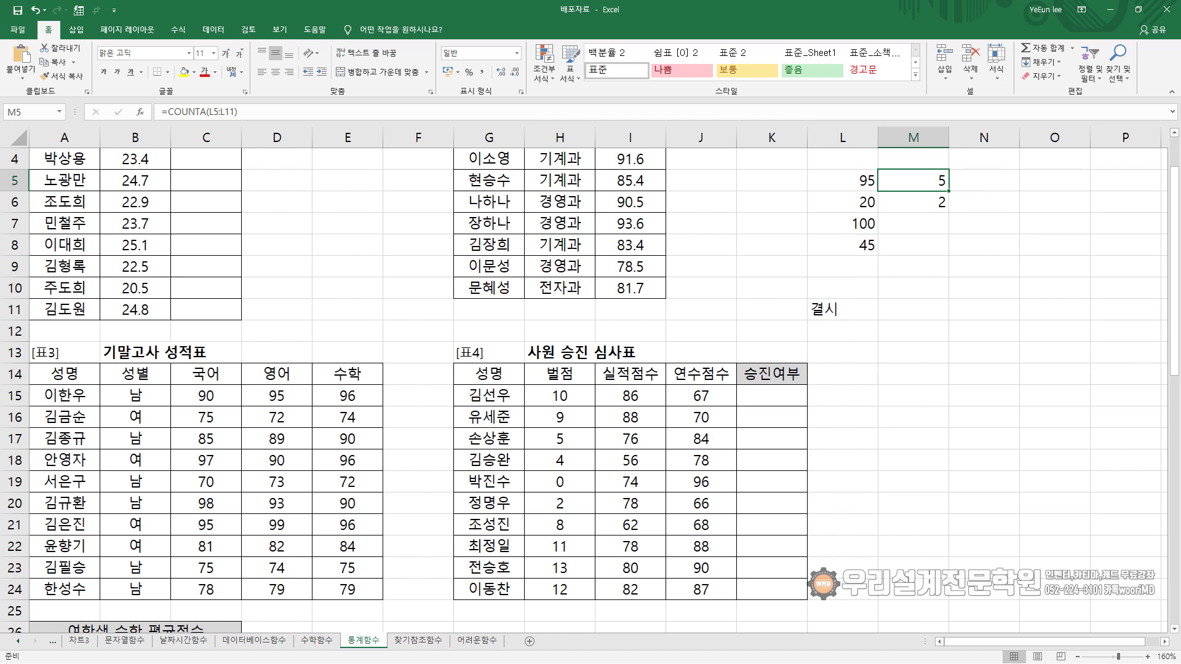
- Enter a VAR formula in M7 for the variance of L5:L8 and review it against those numbers
click(907, 229)
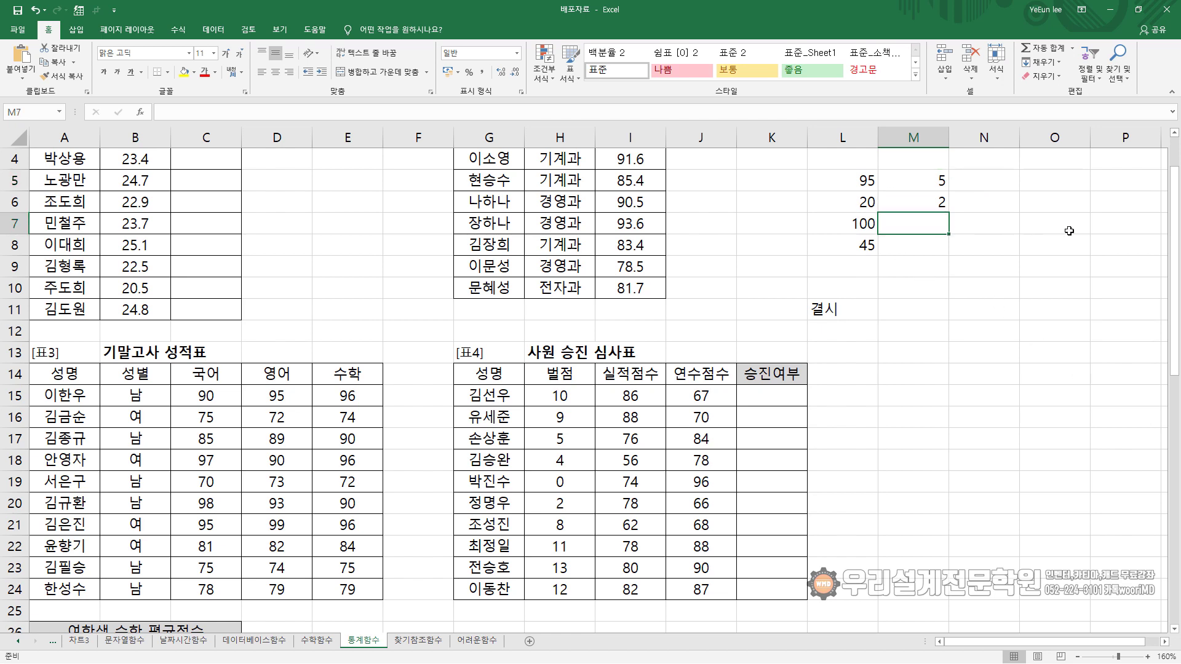
text(=)
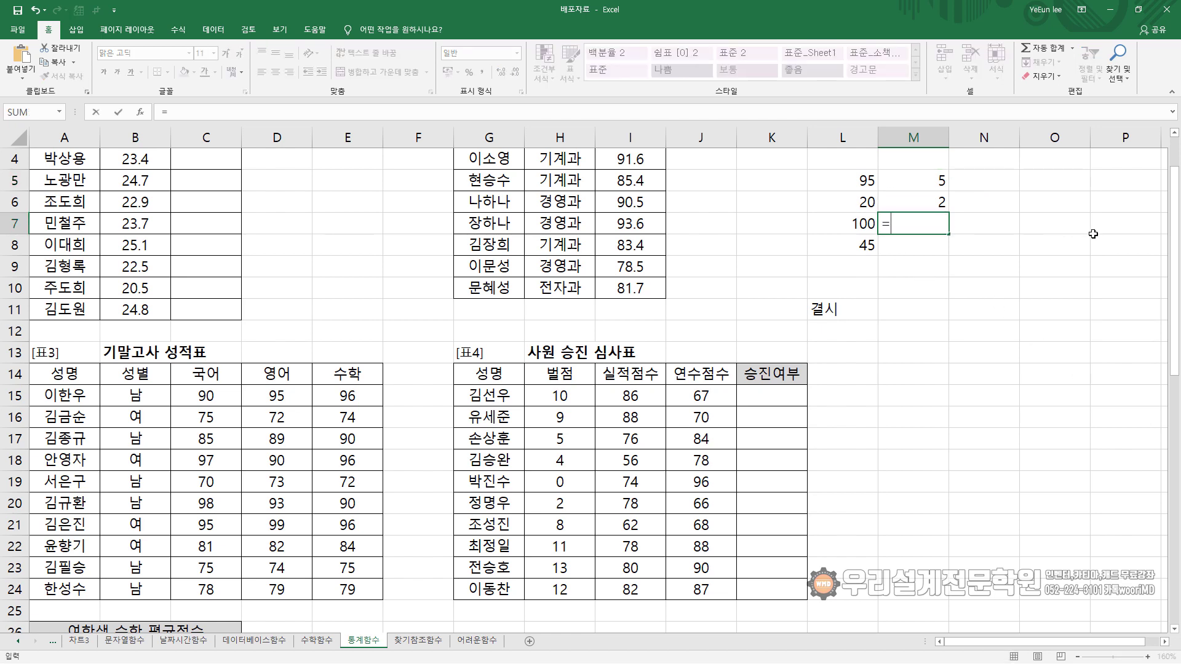
text(VAR()
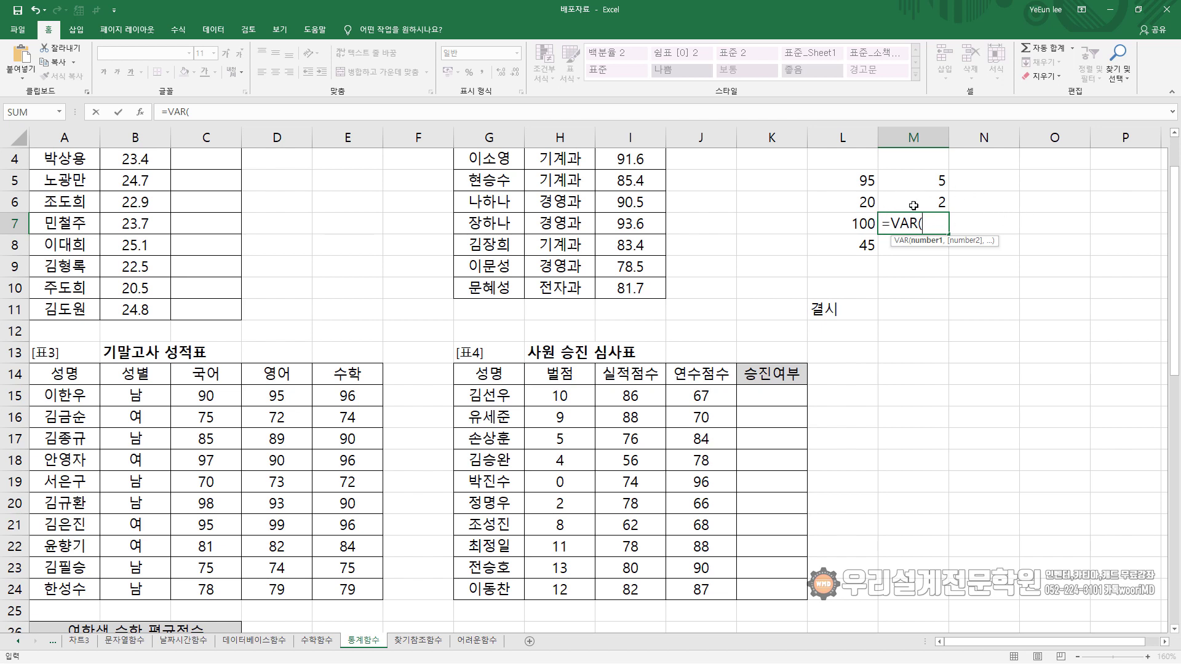
drag(835, 184, 848, 250)
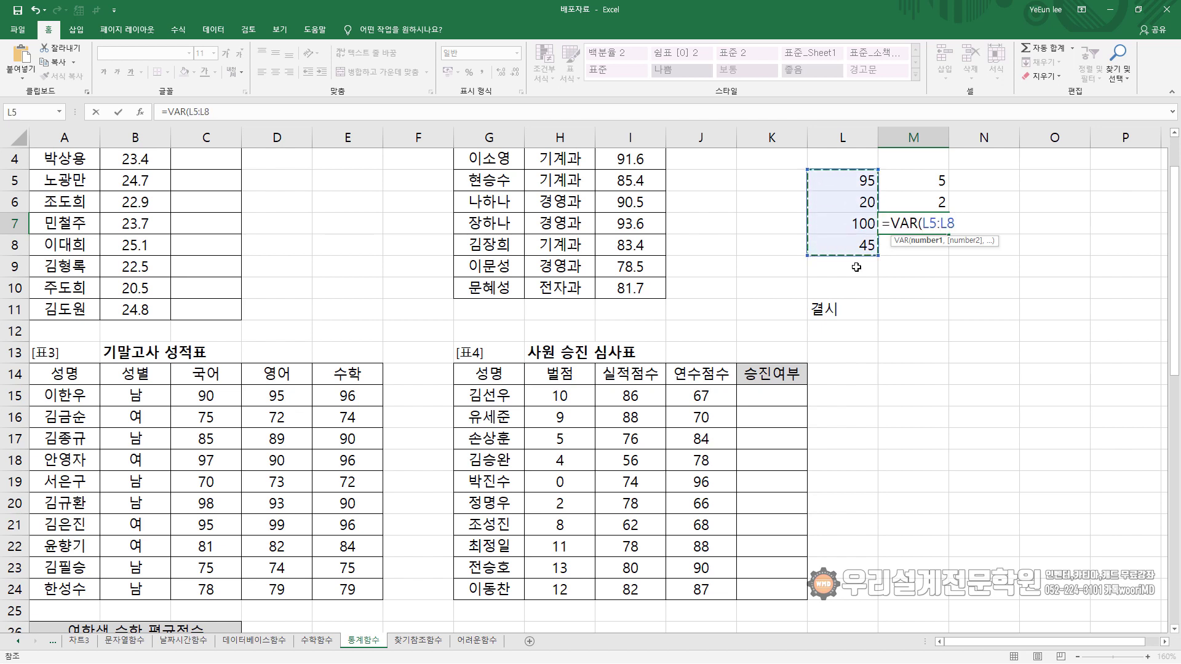
key(Return)
click(922, 222)
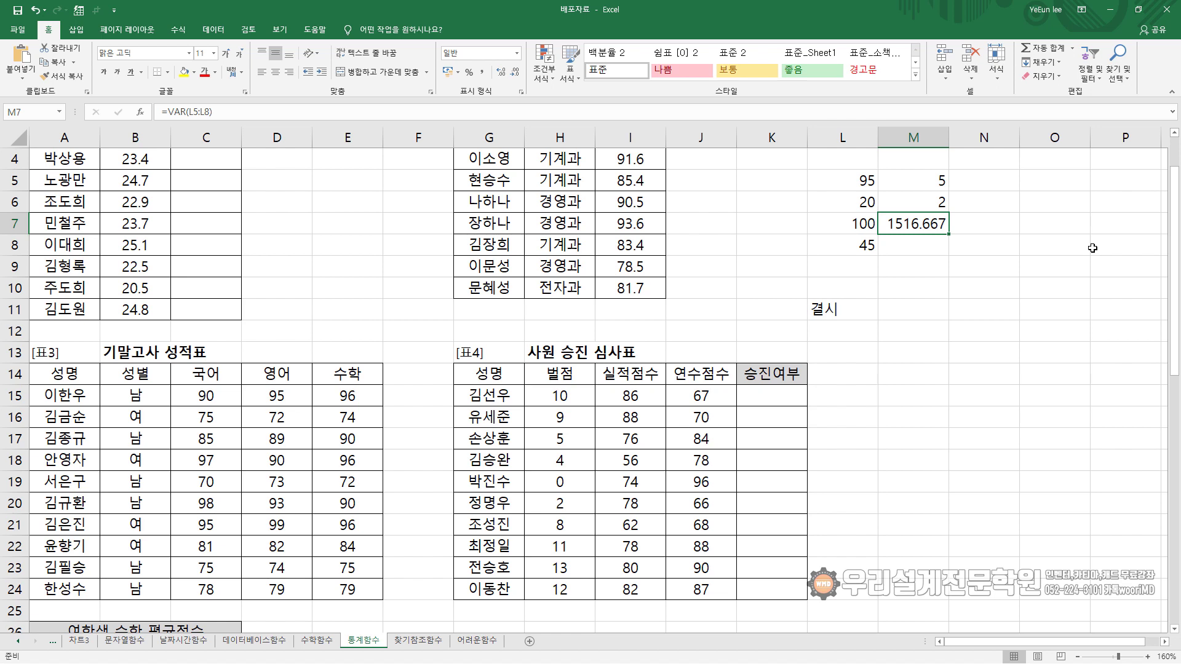
drag(855, 180, 851, 251)
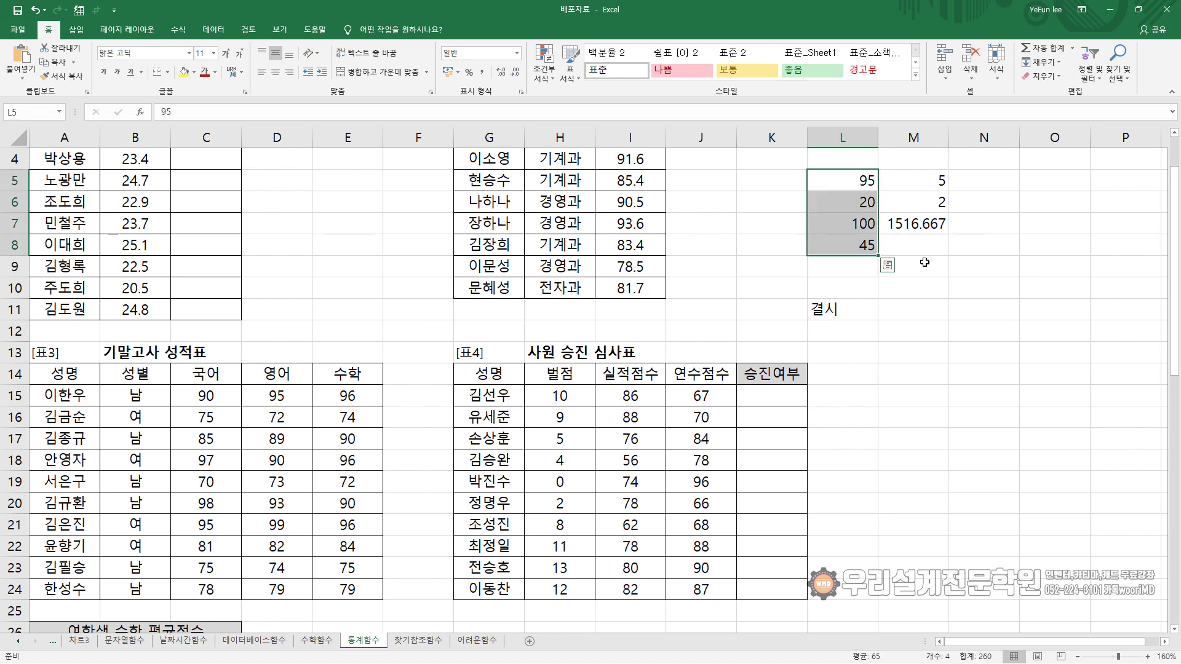
- Enter the formula =STDEV(L5:L8) in M8 to calculate the standard deviation of the sample numbers
click(924, 244)
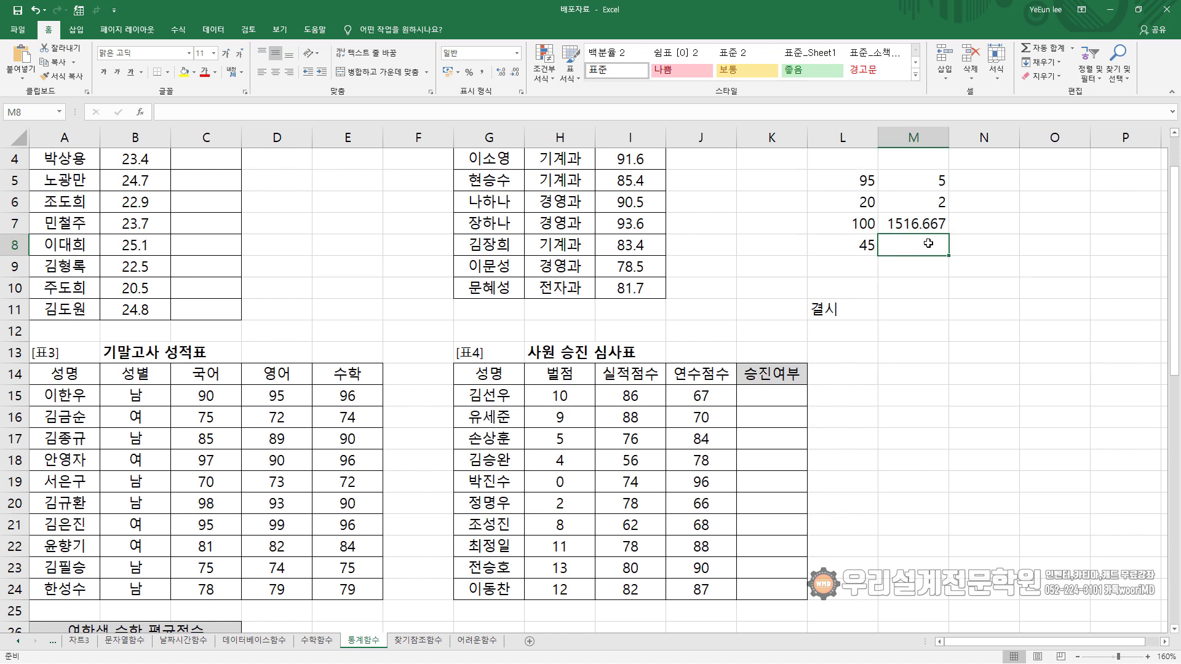
text(=S)
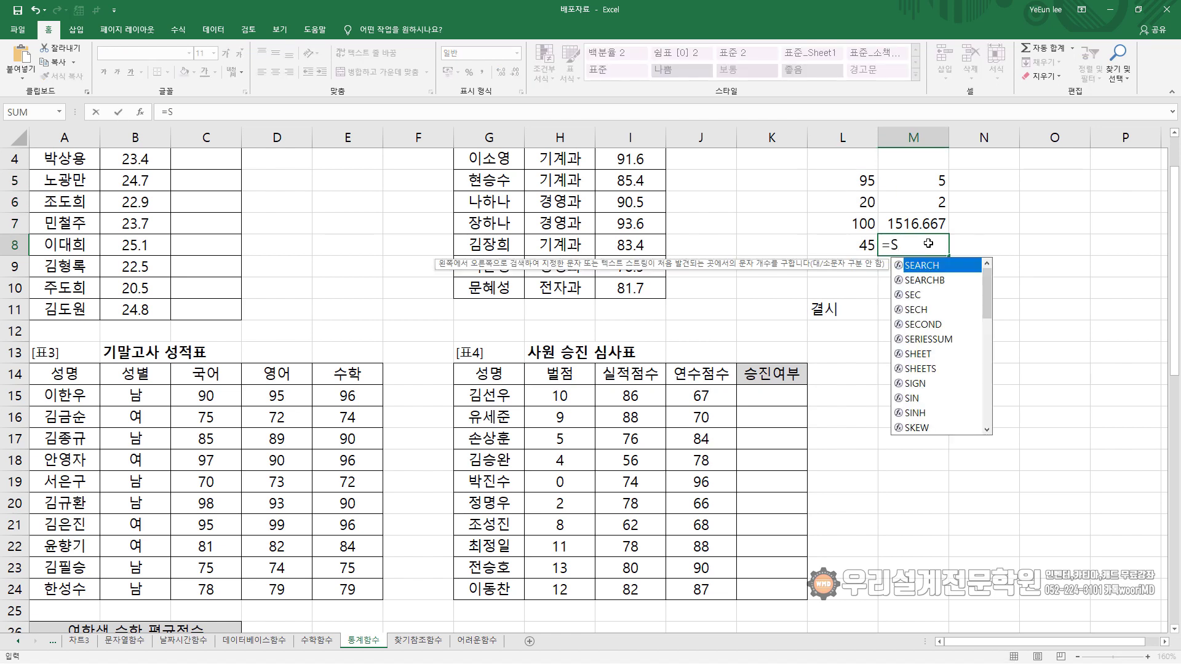
text(TDE)
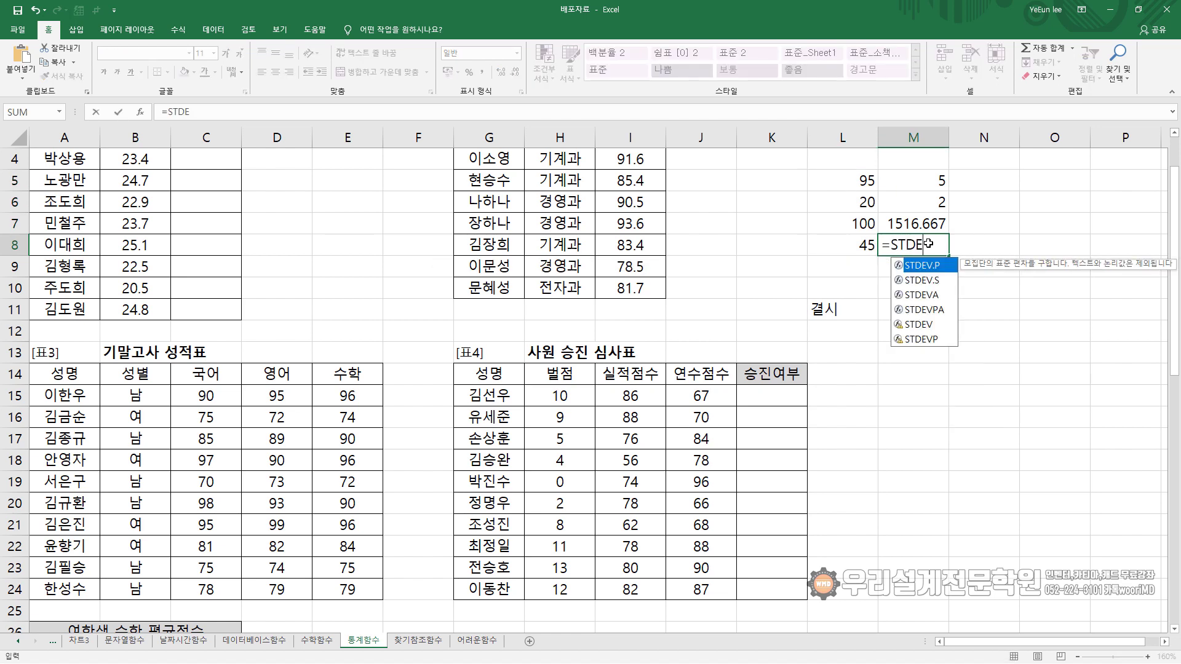
text(V()
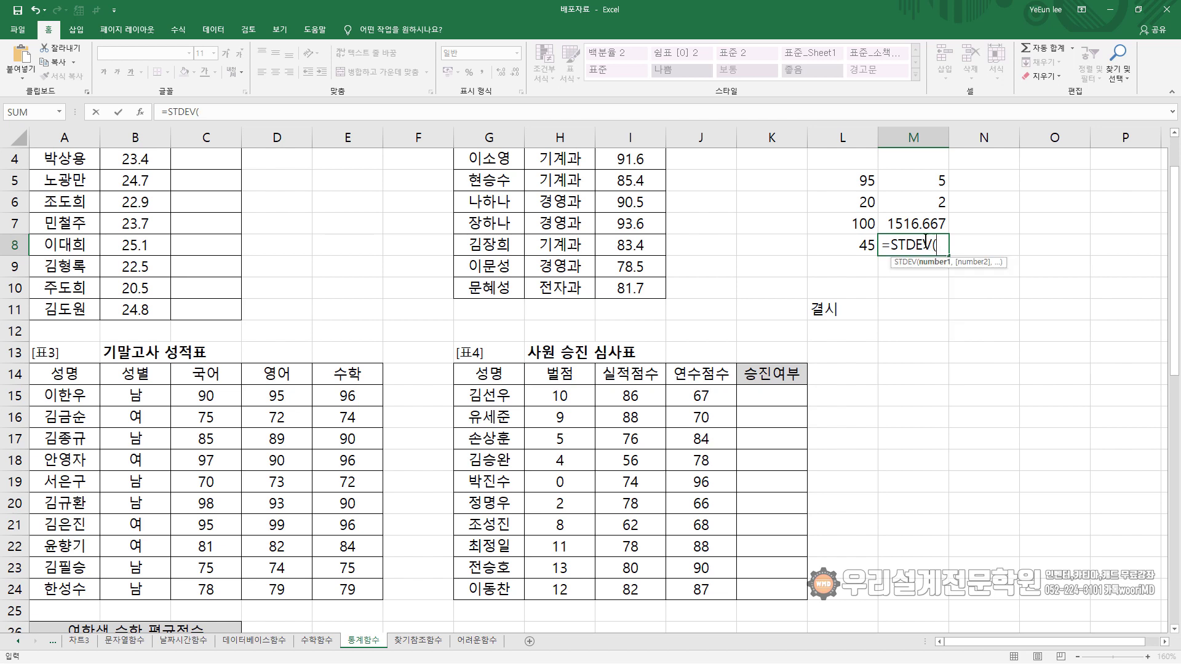
drag(845, 180, 853, 252)
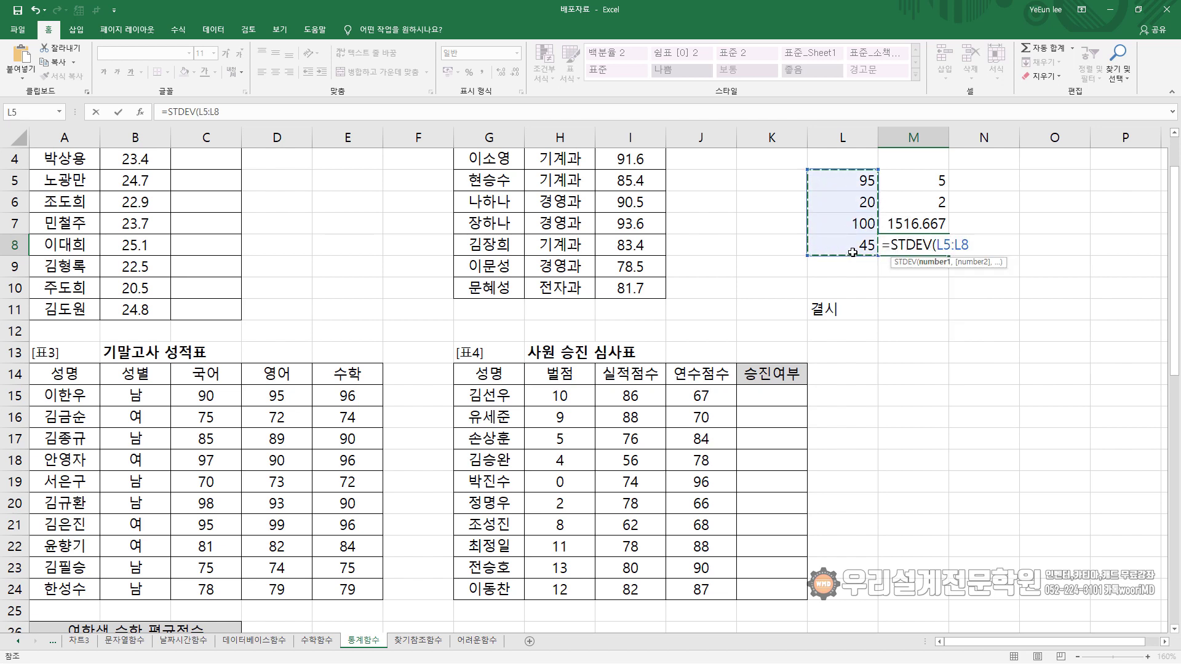
text())
key(Return)
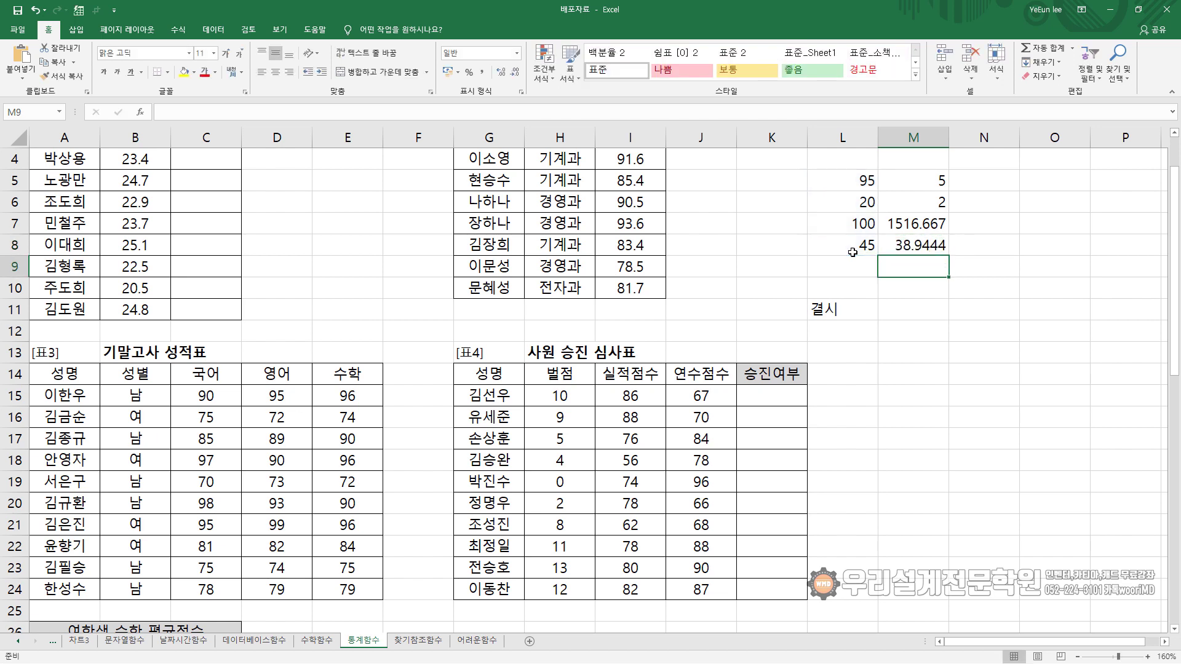
click(927, 244)
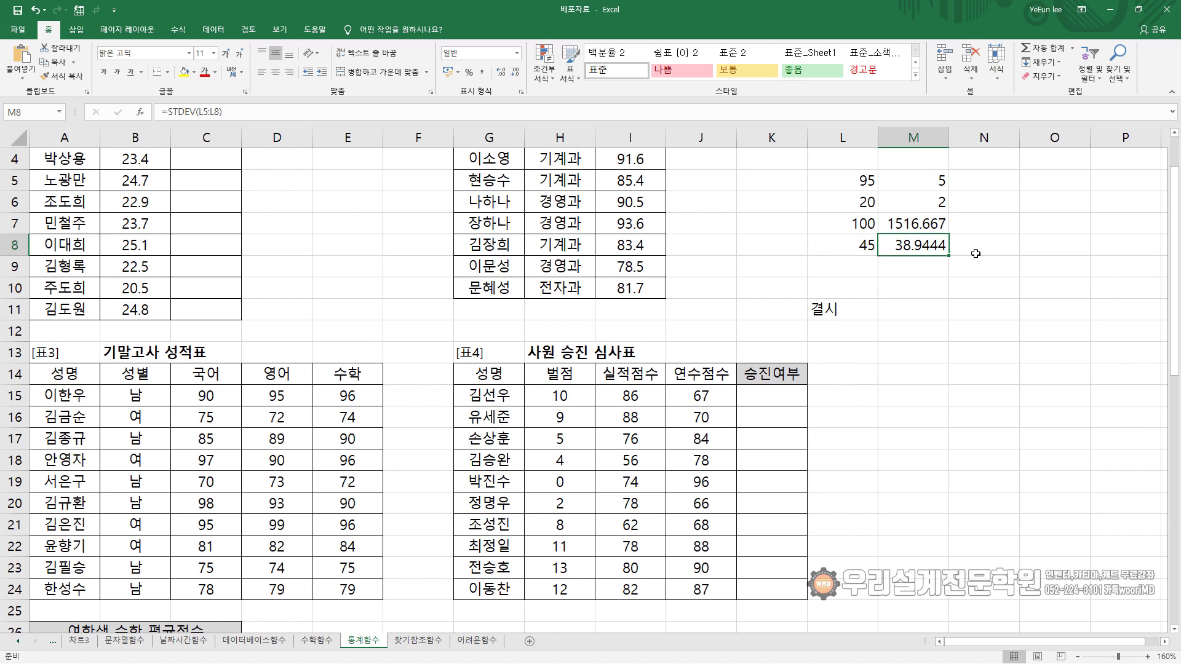
- Clear all the sample numbers, text and practice formulas from L5:M12
click(968, 338)
drag(836, 173, 939, 326)
key(Delete)
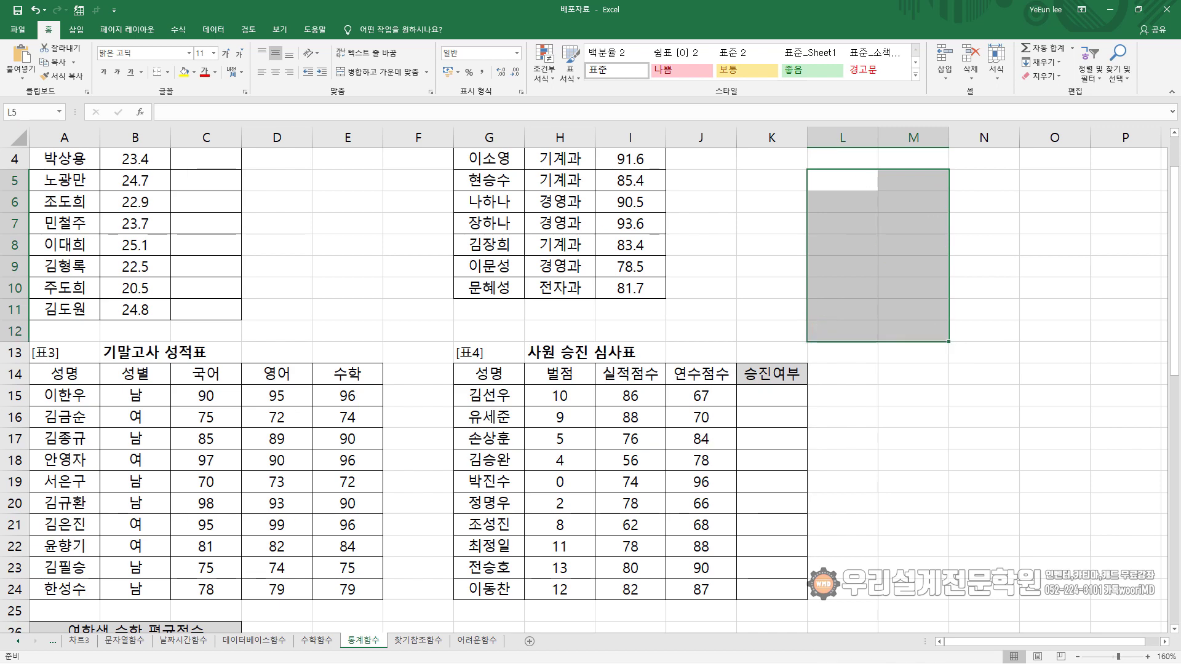
click(938, 378)
scroll(310, 254, up, 1)
click(229, 202)
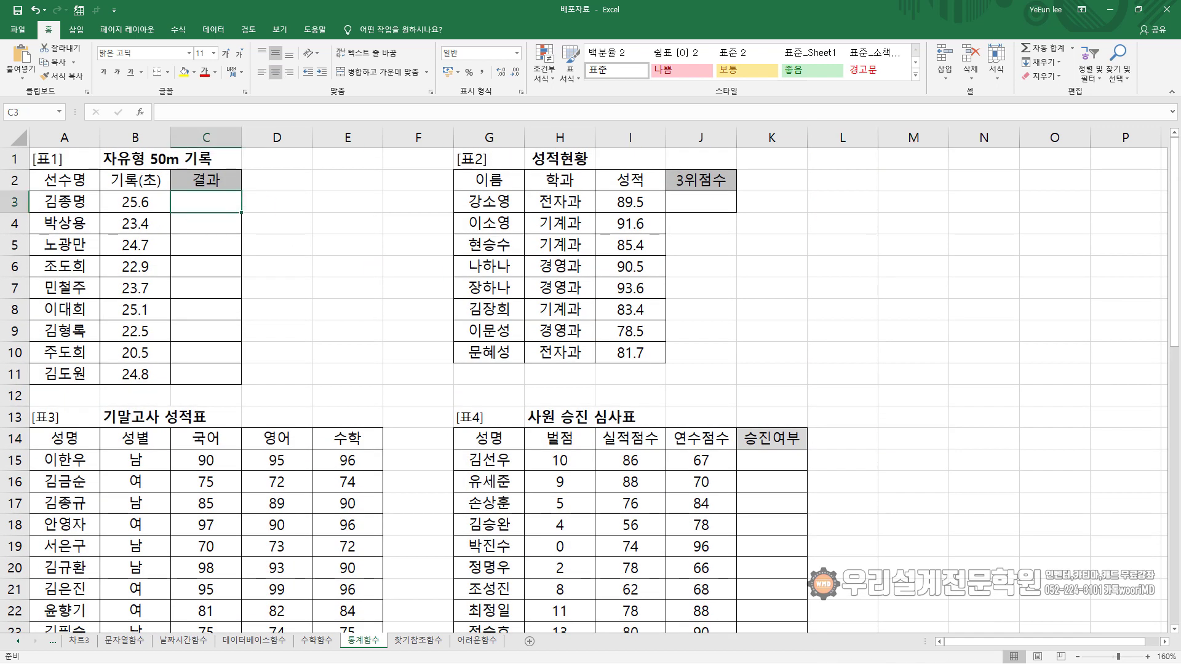
scroll(590, 384, down, 1)
scroll(591, 385, up, 1)
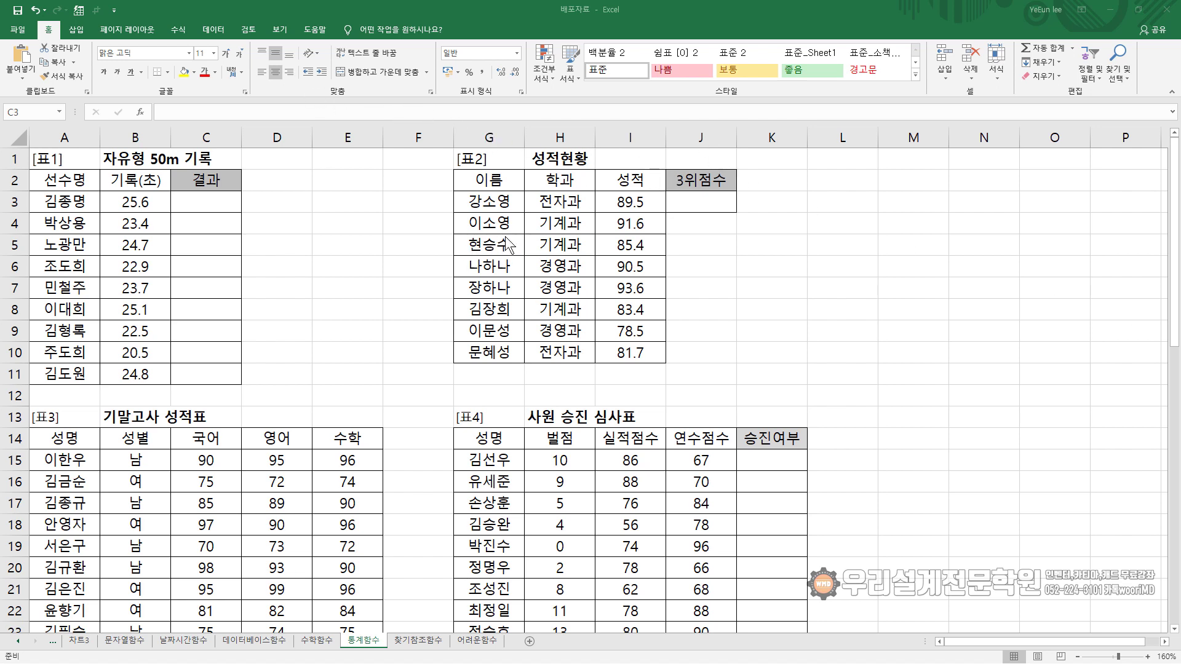
click(210, 202)
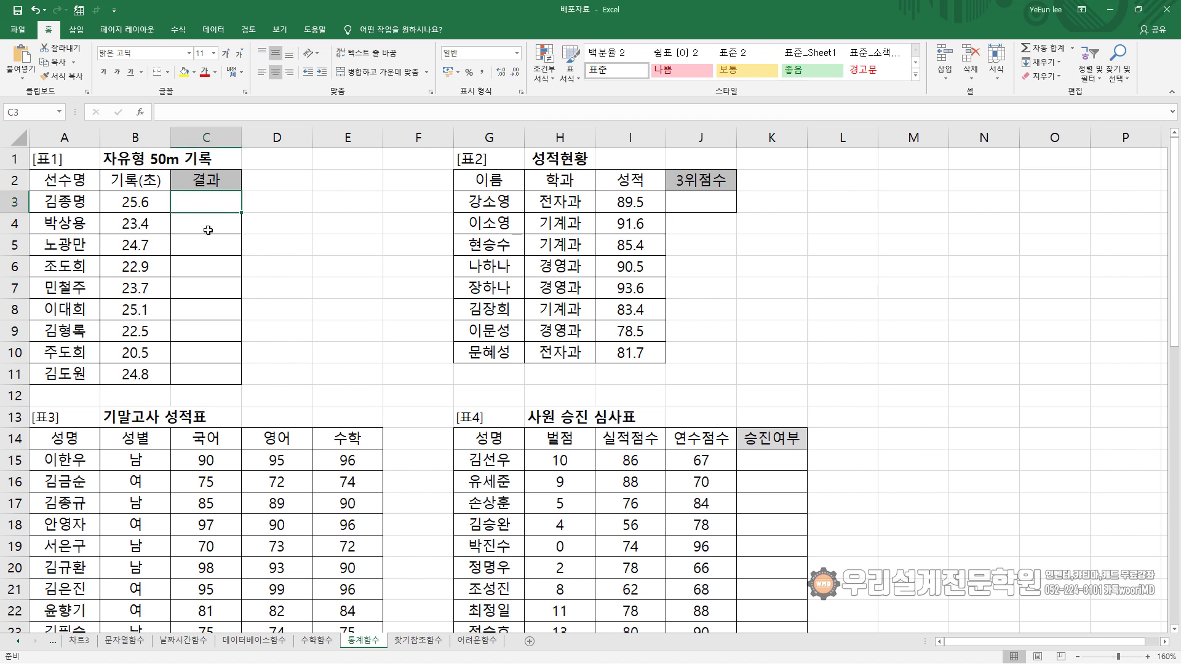
click(209, 229)
click(211, 249)
click(215, 268)
click(215, 202)
text(=)
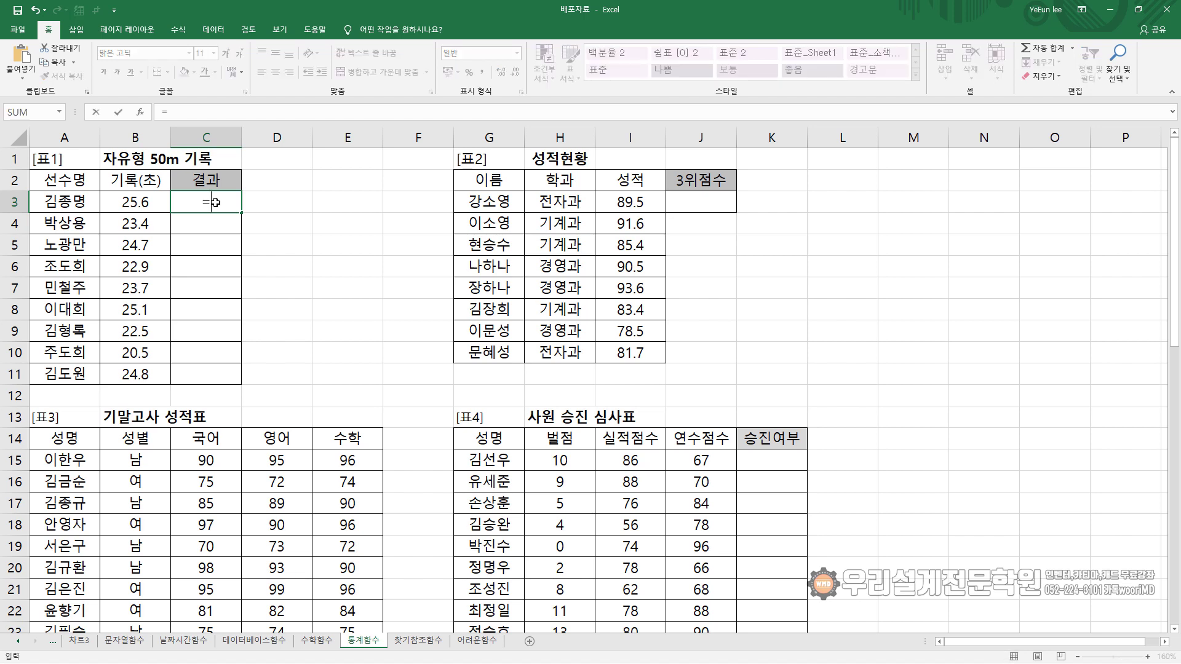
text(R)
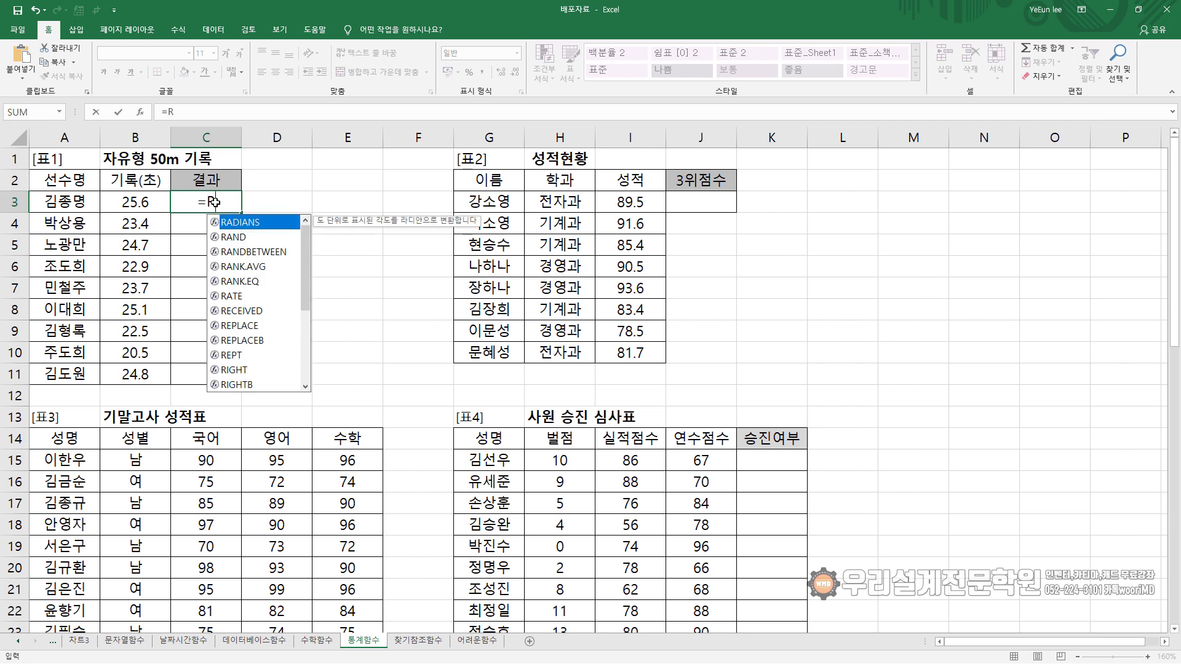
text(ANK)
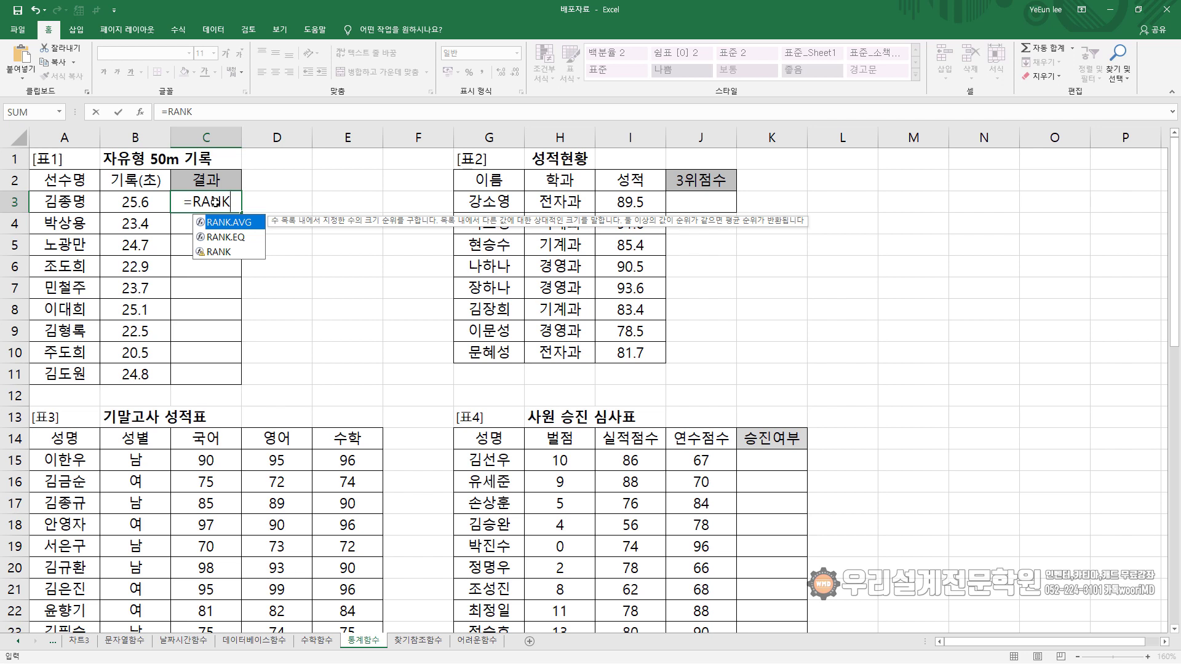
key(BackSpace)
key(BackSpace)
key(BackSpace)
key(BackSpace)
key(BackSpace)
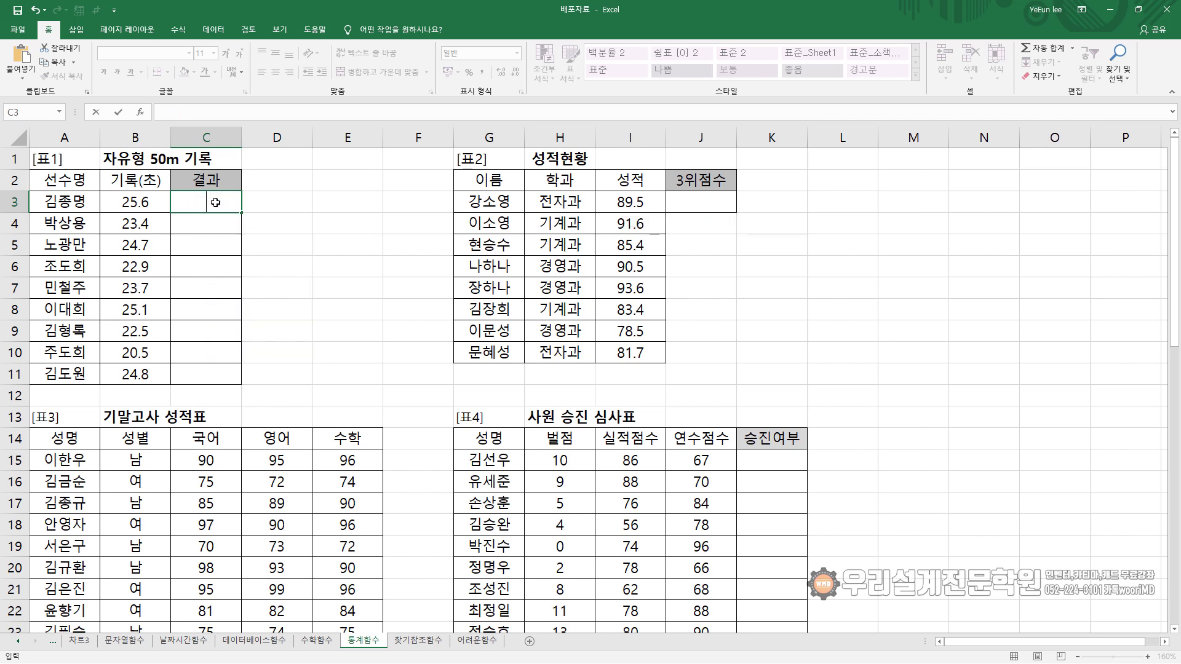
- Enter =RANK(B3,$B$3:$B$11,1) in C3 to rank the first swimmer's record in ascending order
text(=RANK)
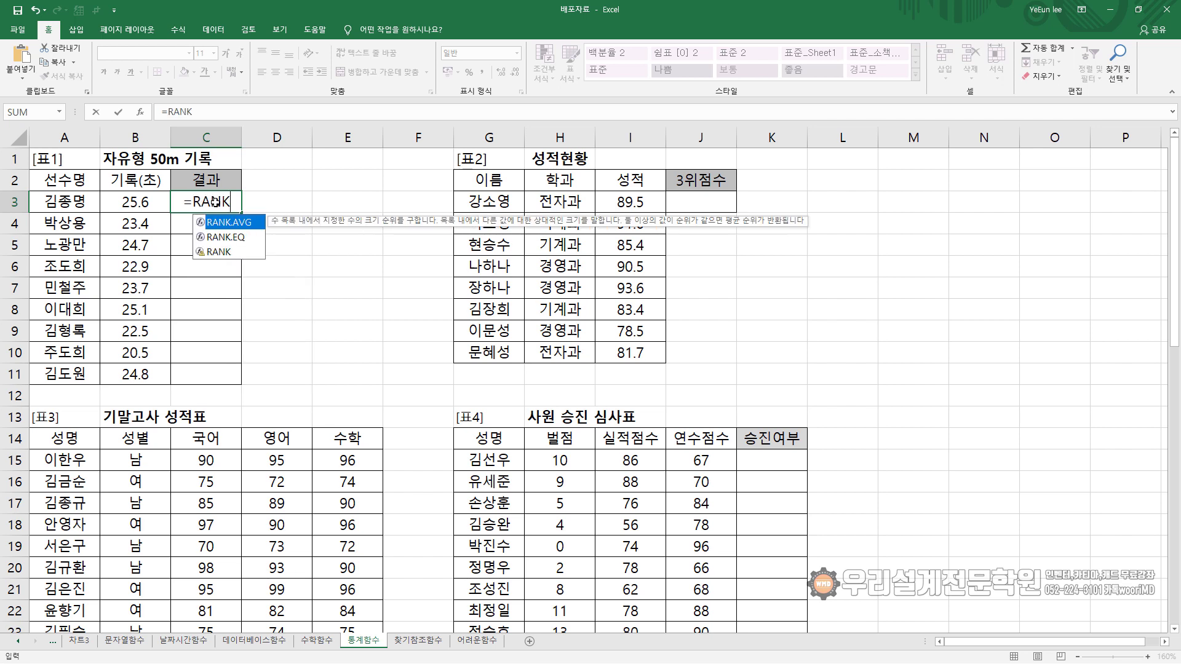
text(()
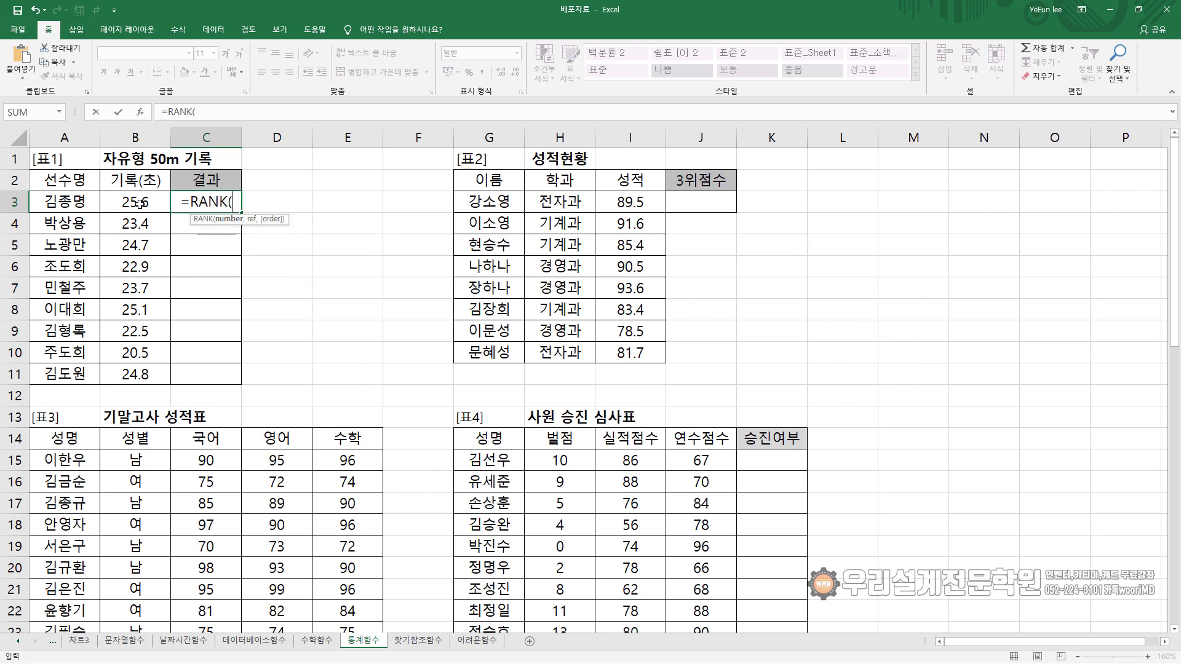
click(141, 205)
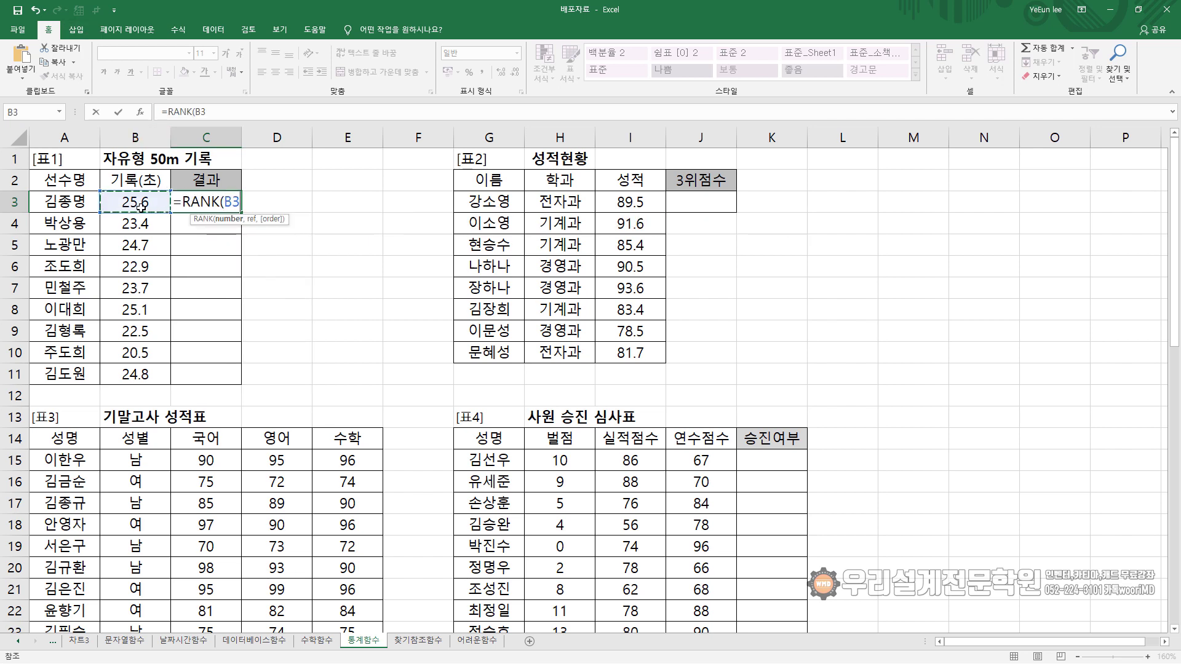
text(,)
drag(130, 372, 133, 212)
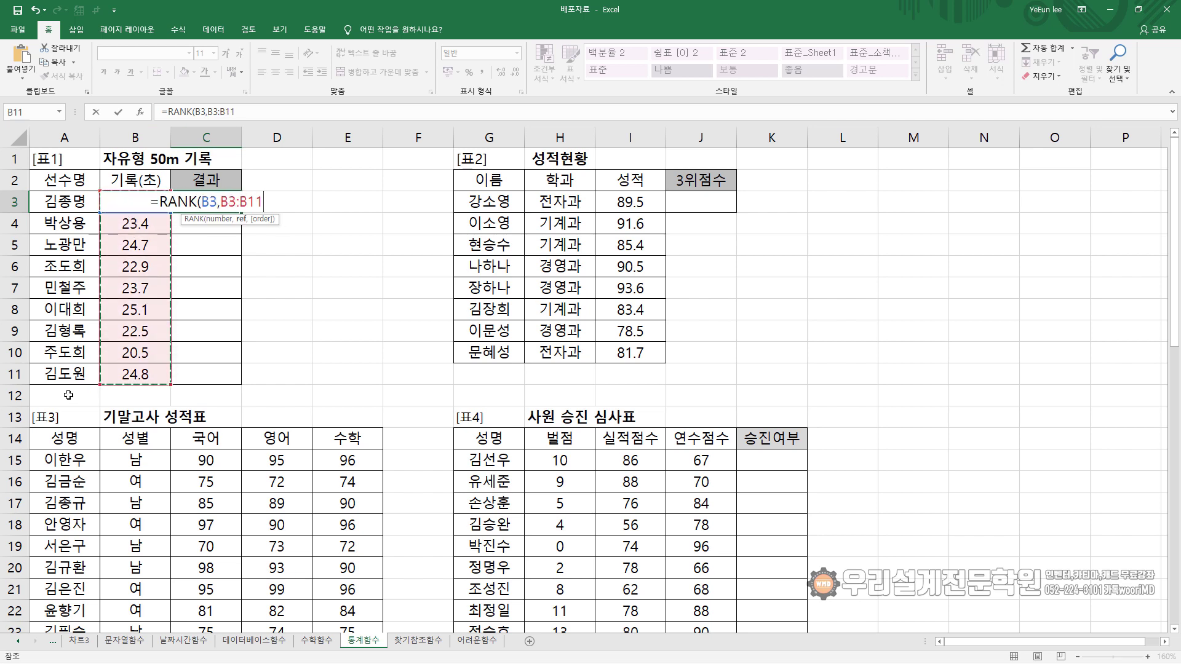
key(F4)
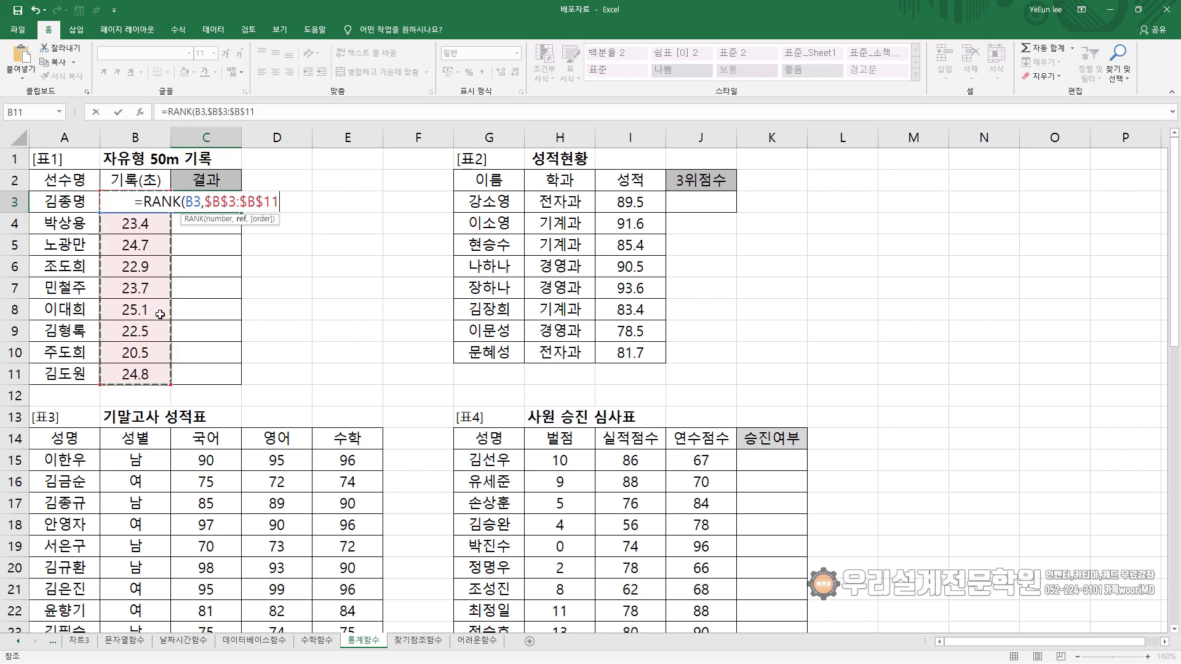
text(,)
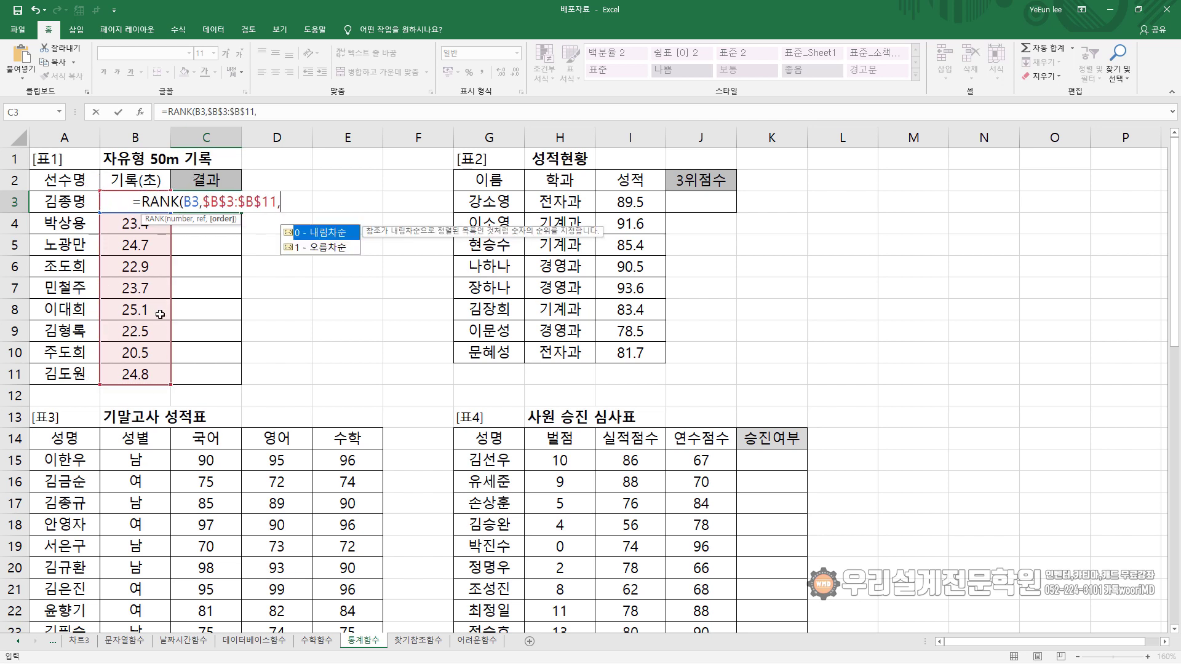
double_click(318, 248)
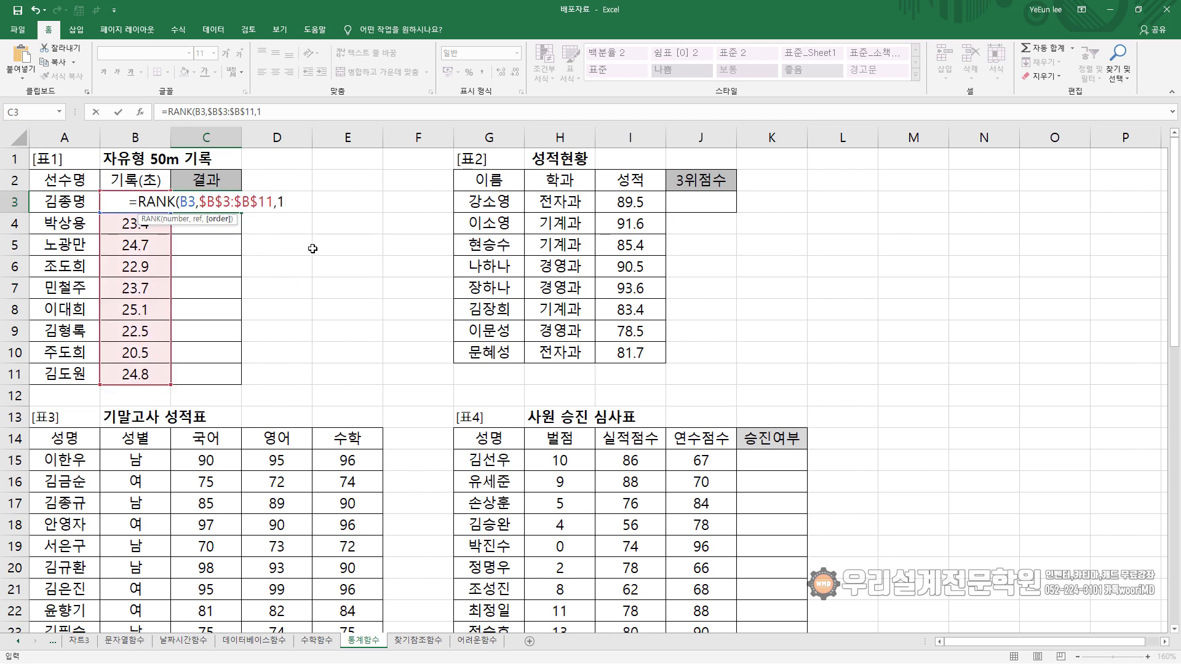
text())
key(Return)
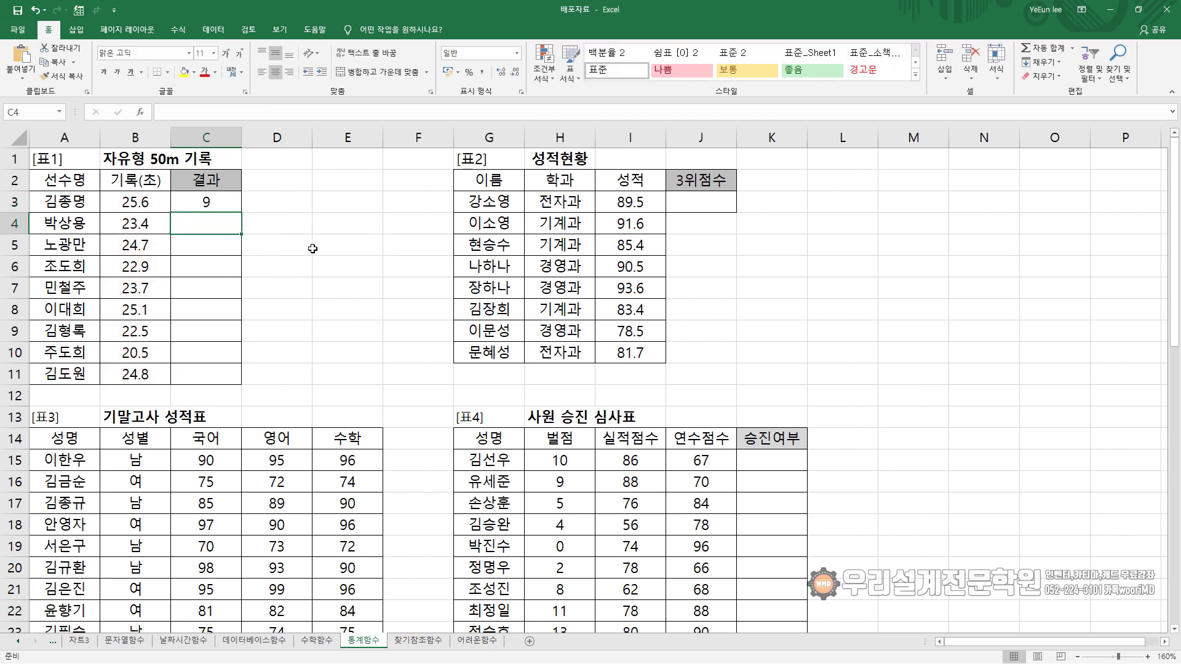
- Copy the RANK formula from C3 down to C11 for all the swimmers
click(236, 207)
drag(241, 211, 238, 377)
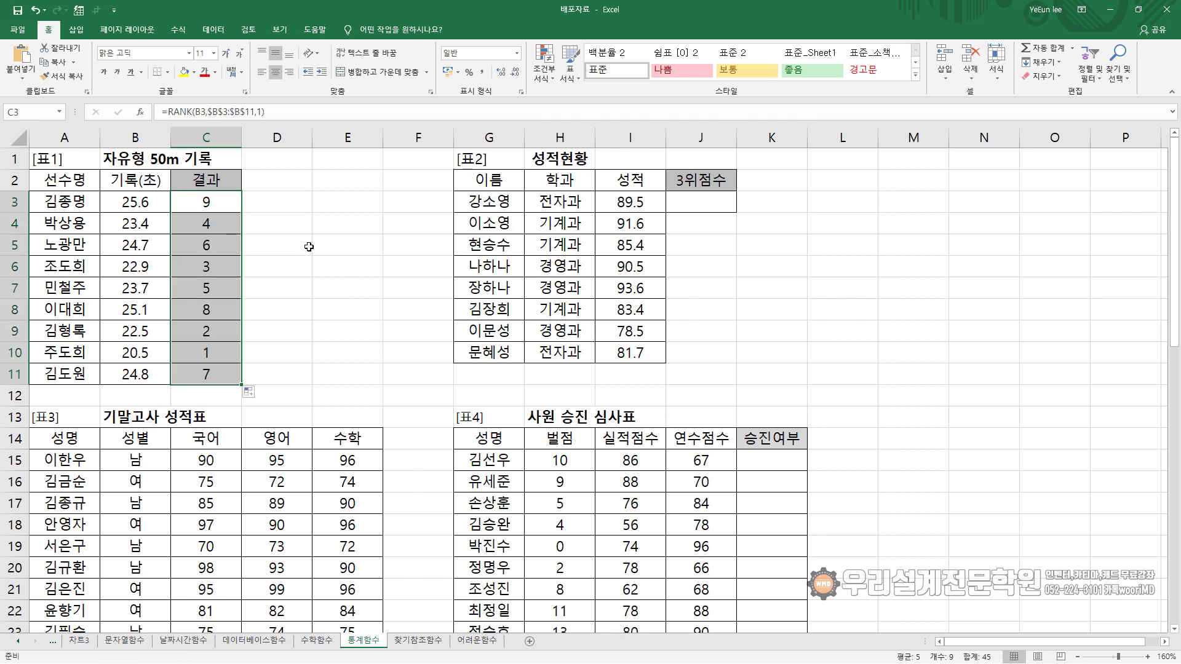
click(228, 201)
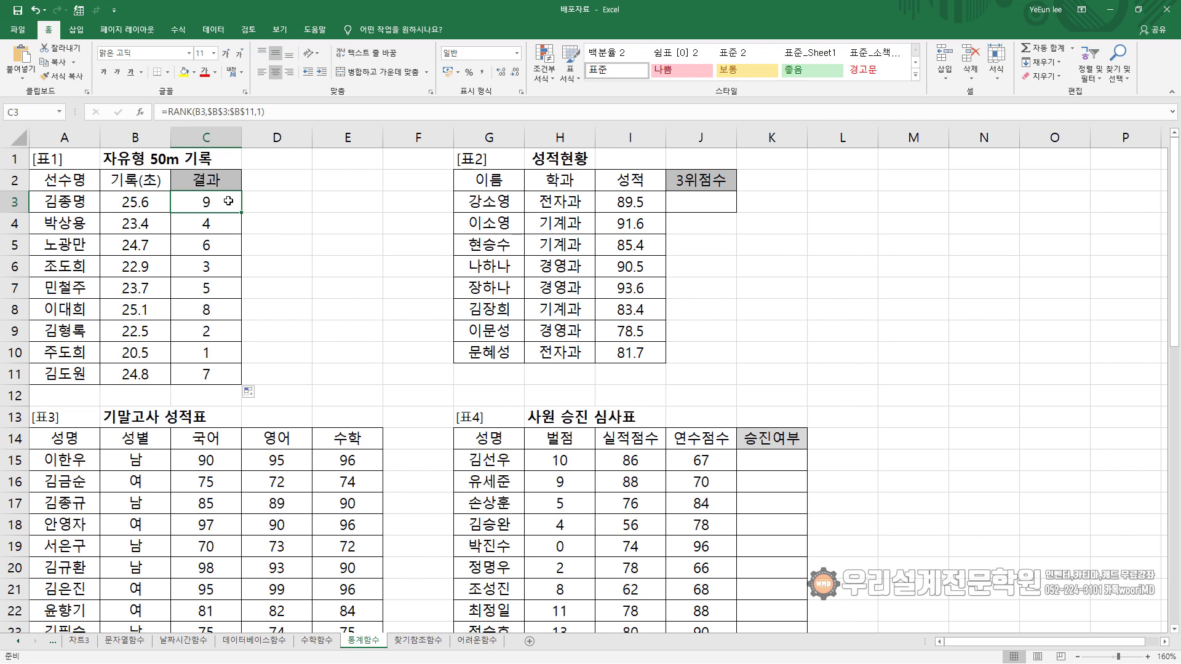
- Wrap the RANK formula in C3 in an IF function whose condition tests for a rank <=5
double_click(206, 203)
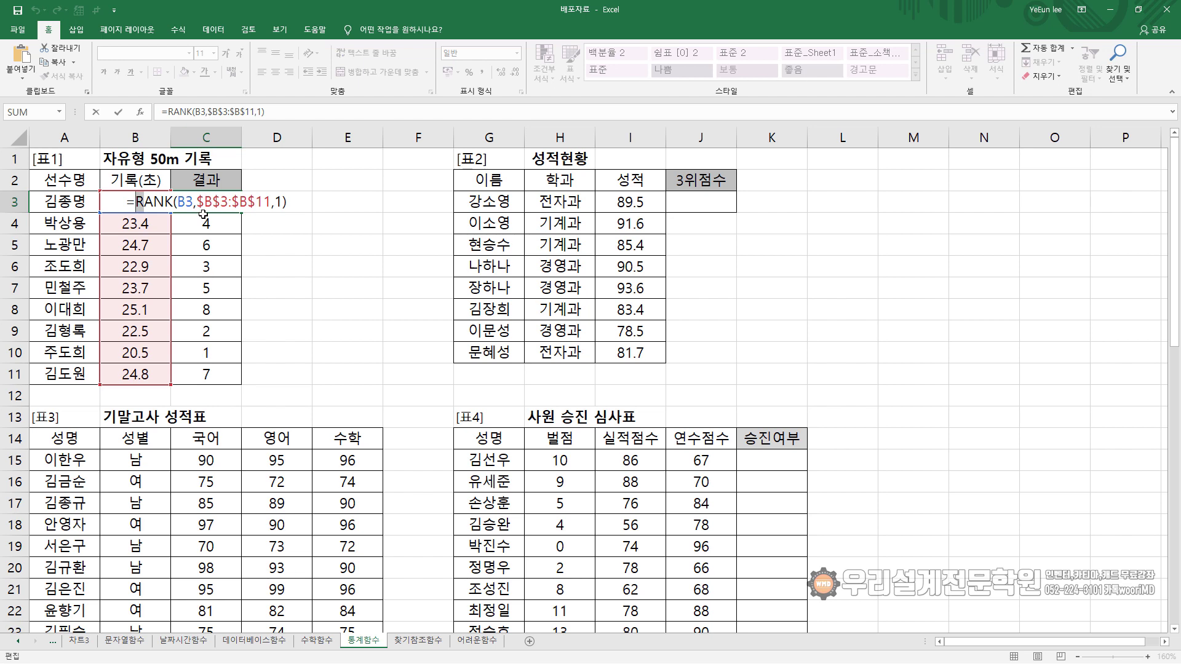
key(Left)
text(IF()
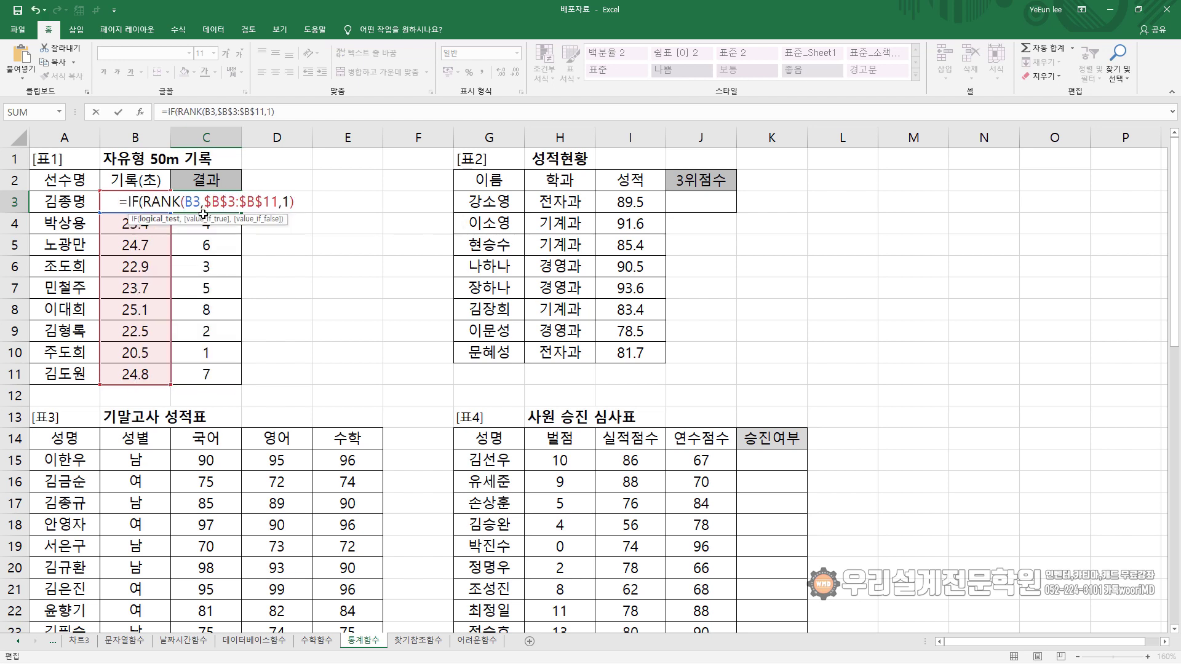
click(308, 204)
text(>=)
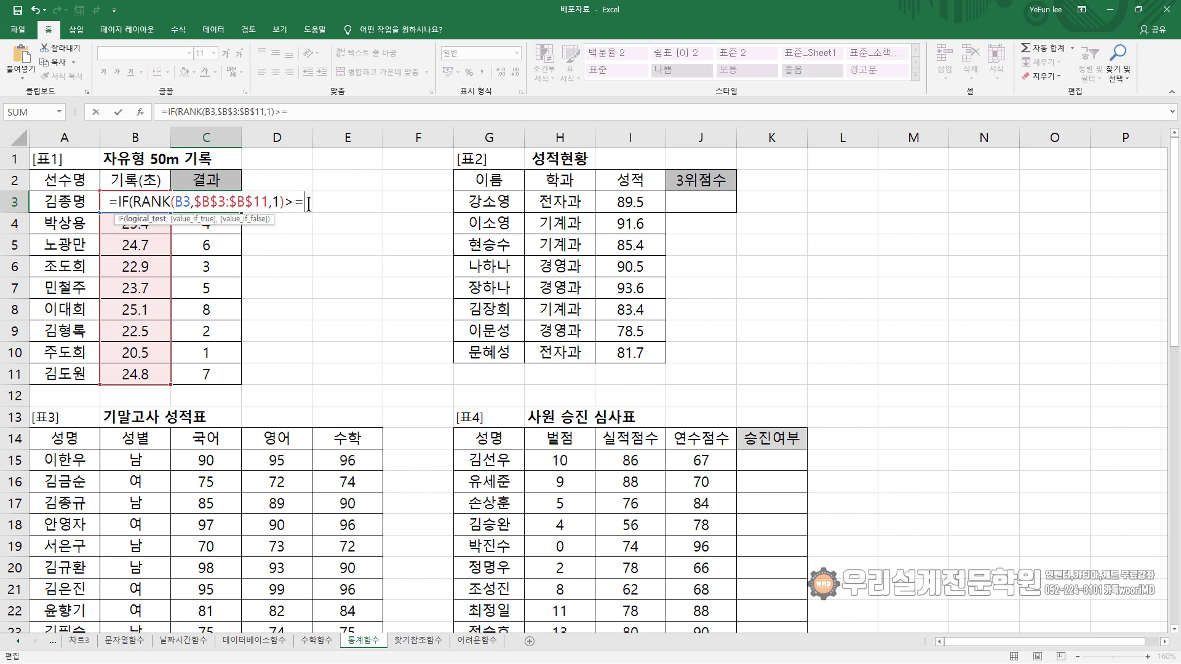
text(5)
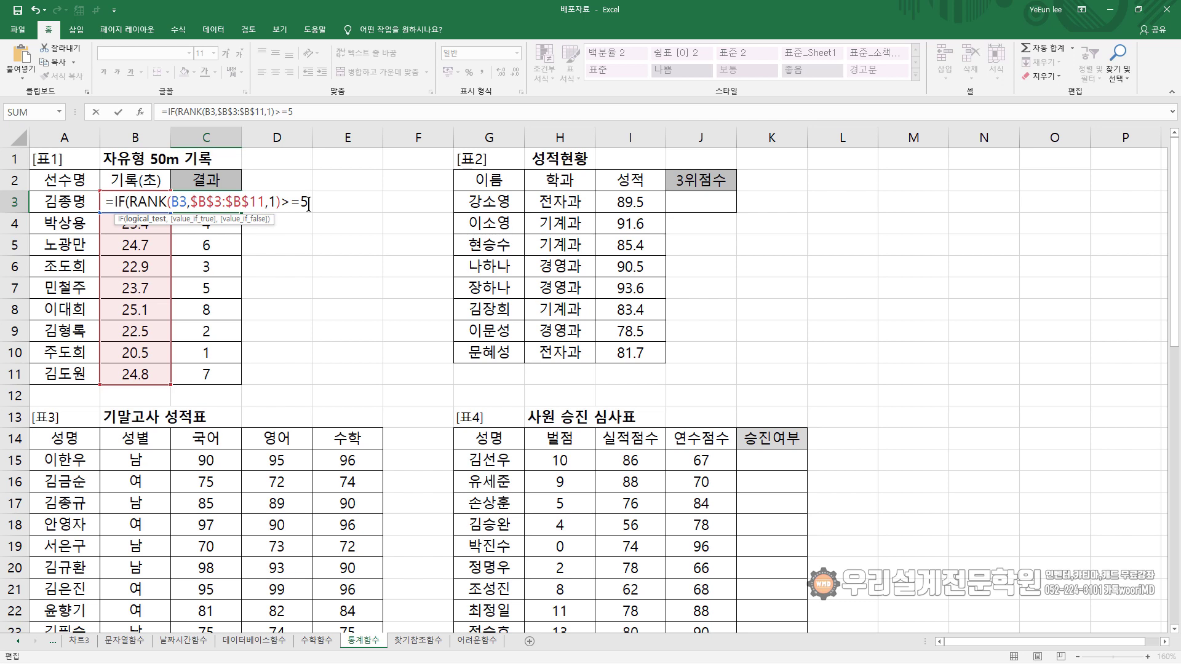
key(Left)
key(Left)
key(Delete)
text(<)
text(,)
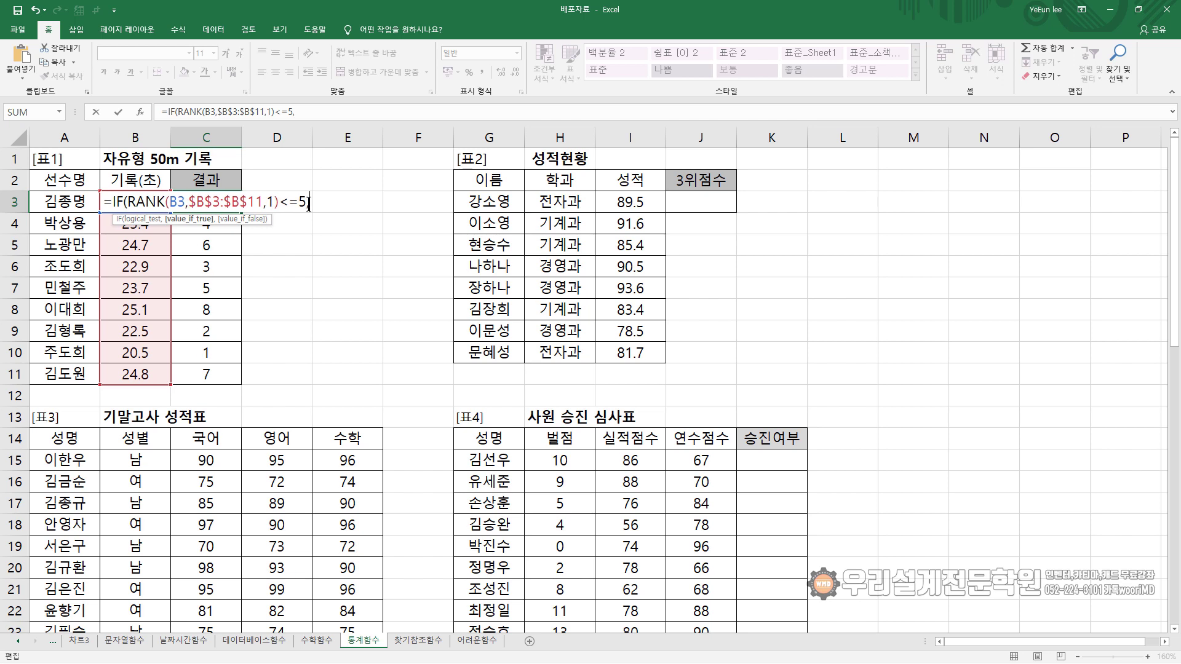
- Complete the IF formula in C3 with "결승진출" when true and "" when false, and copy it down to C11
text("ㄱ)
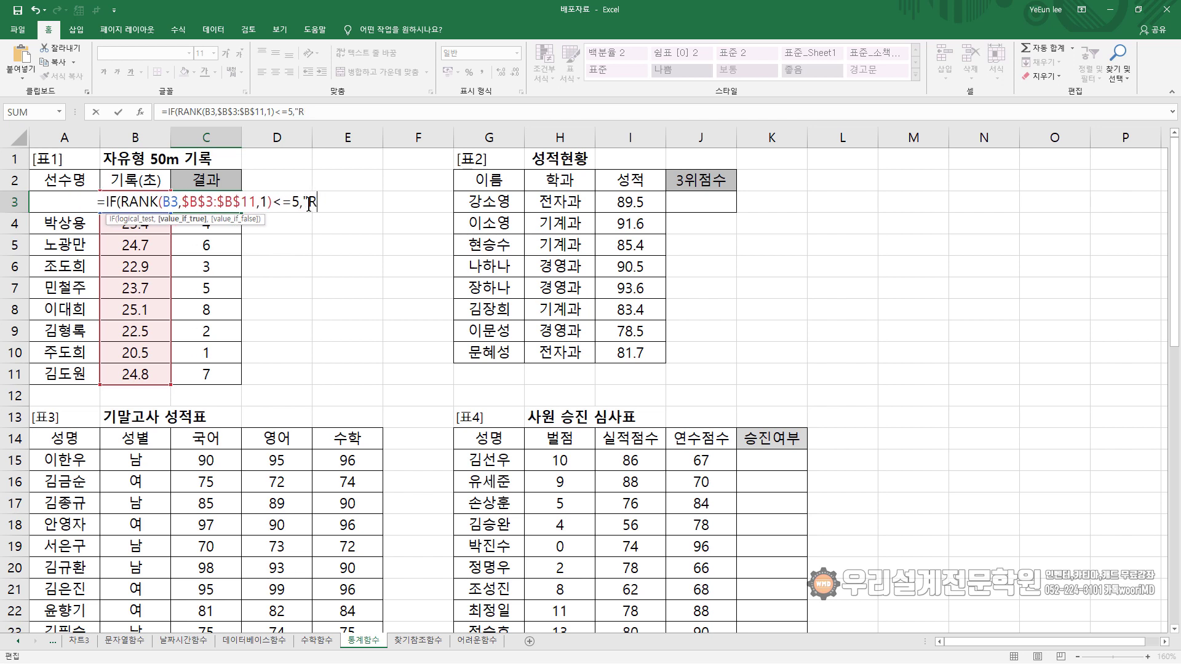
text(결승진출)
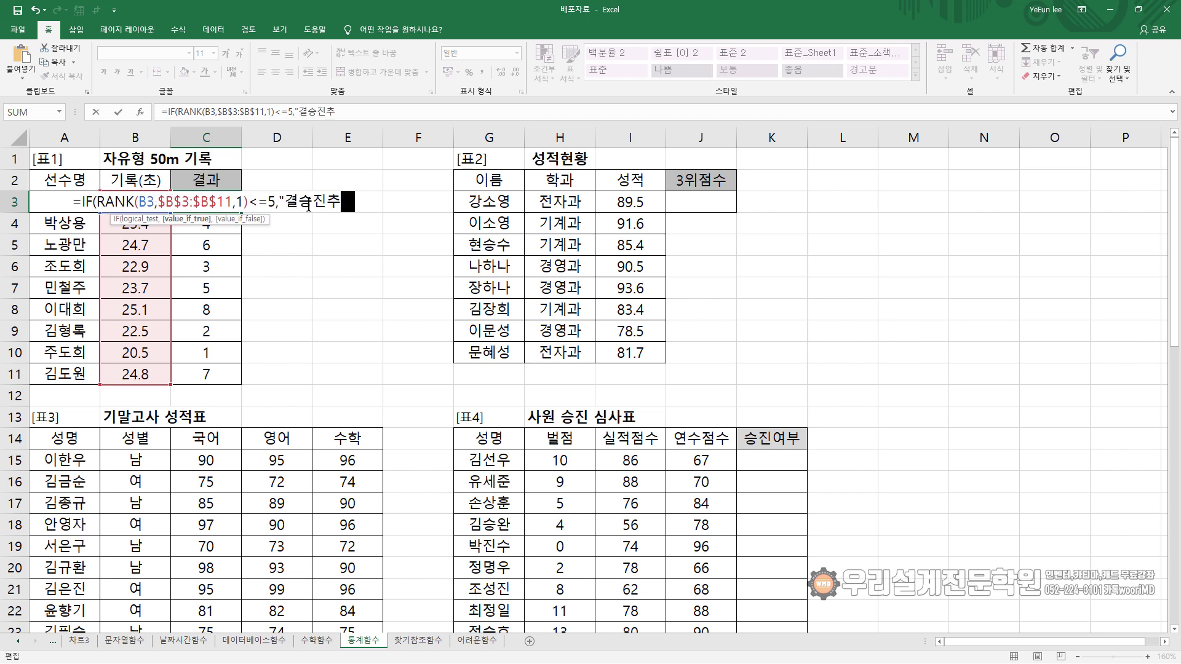
text(")
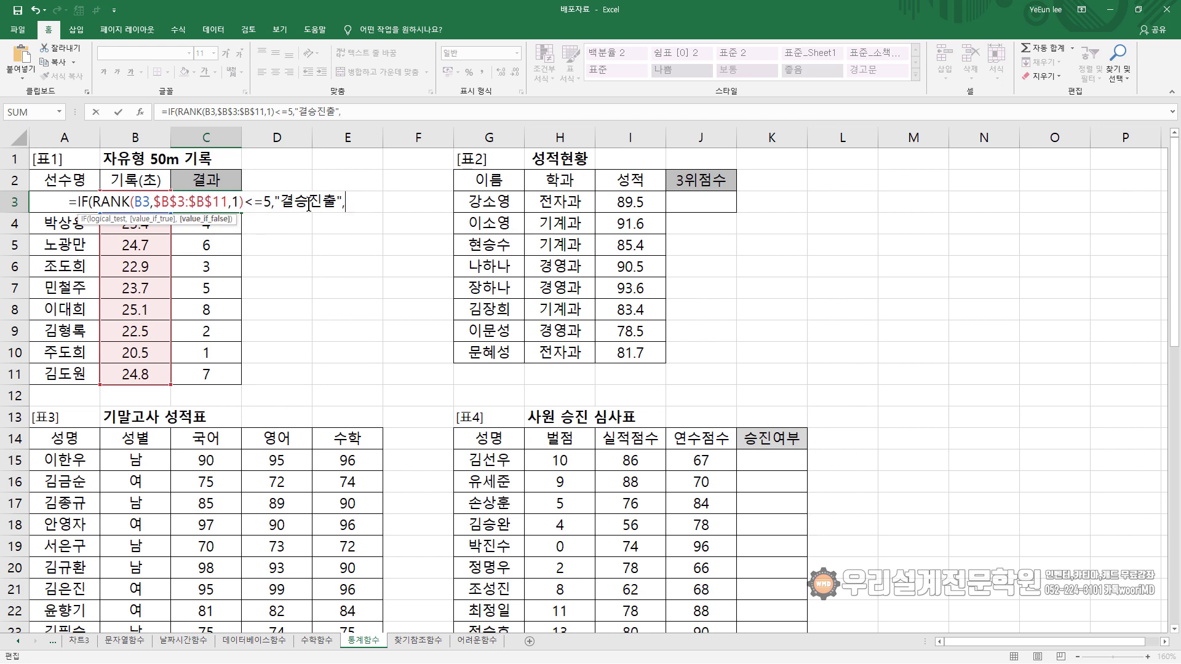
text(,""))
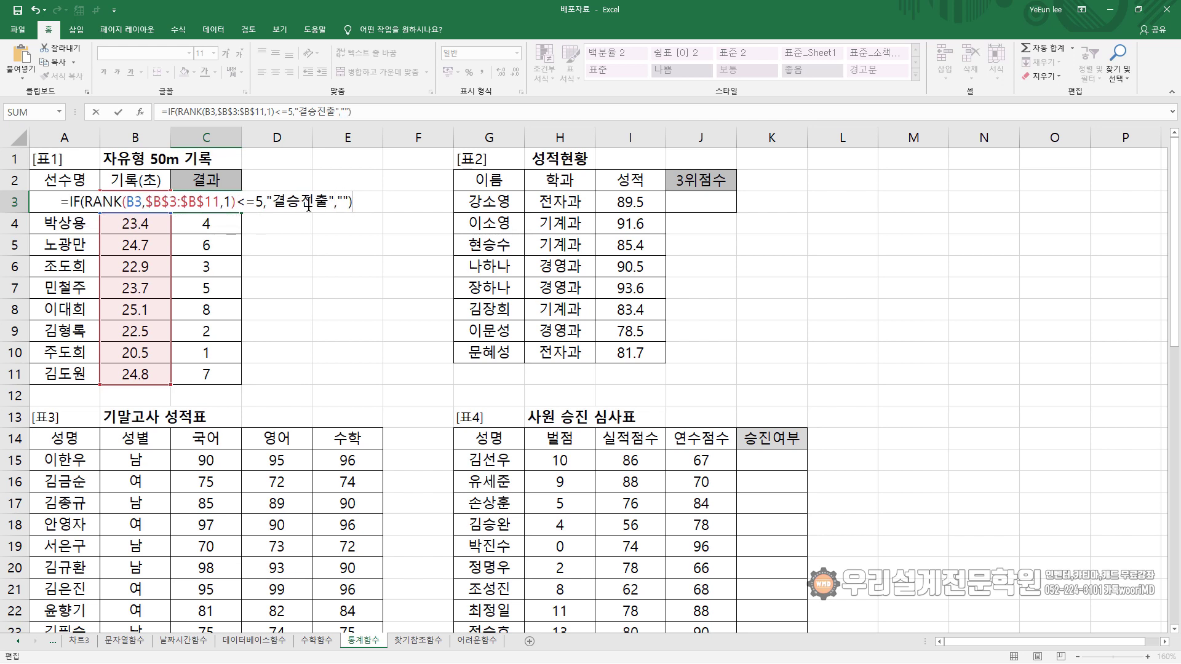
key(Return)
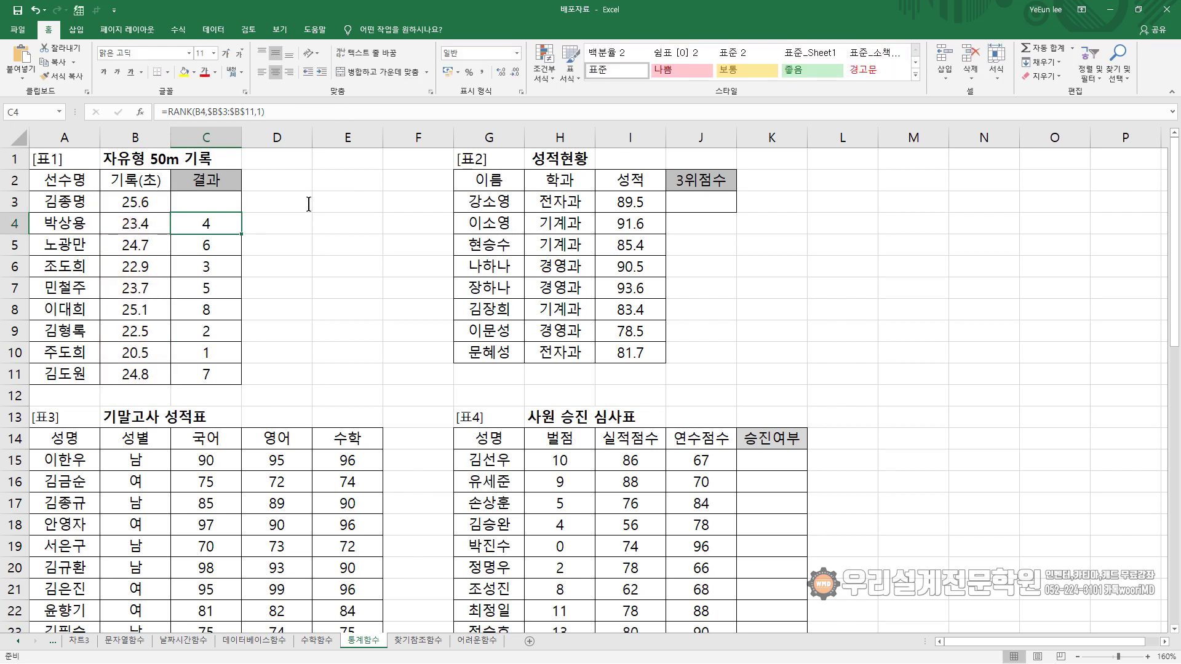
click(215, 206)
double_click(244, 217)
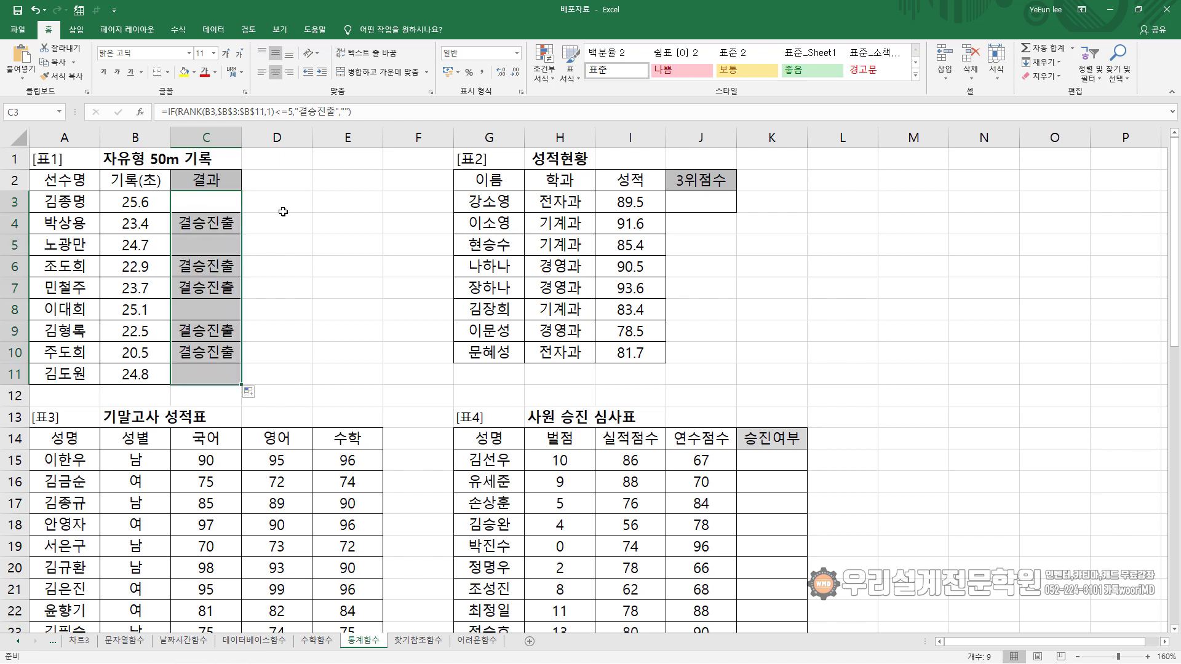
- Clear the formulas from the 결과 column, C3:C11
click(234, 203)
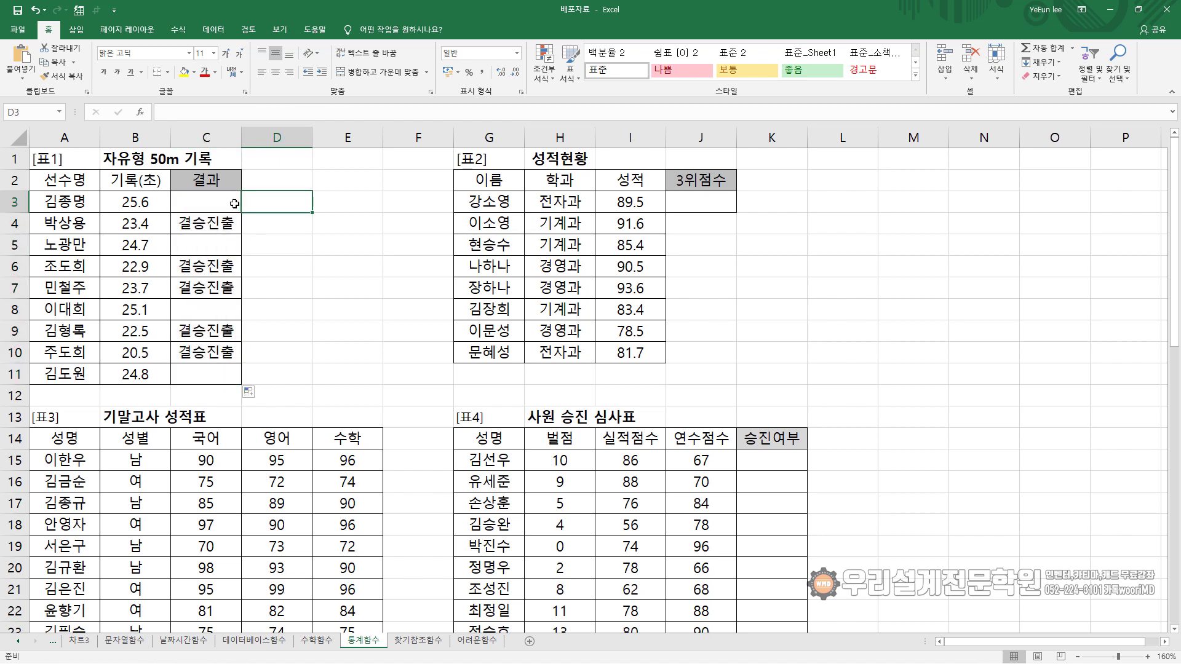
drag(220, 247, 218, 382)
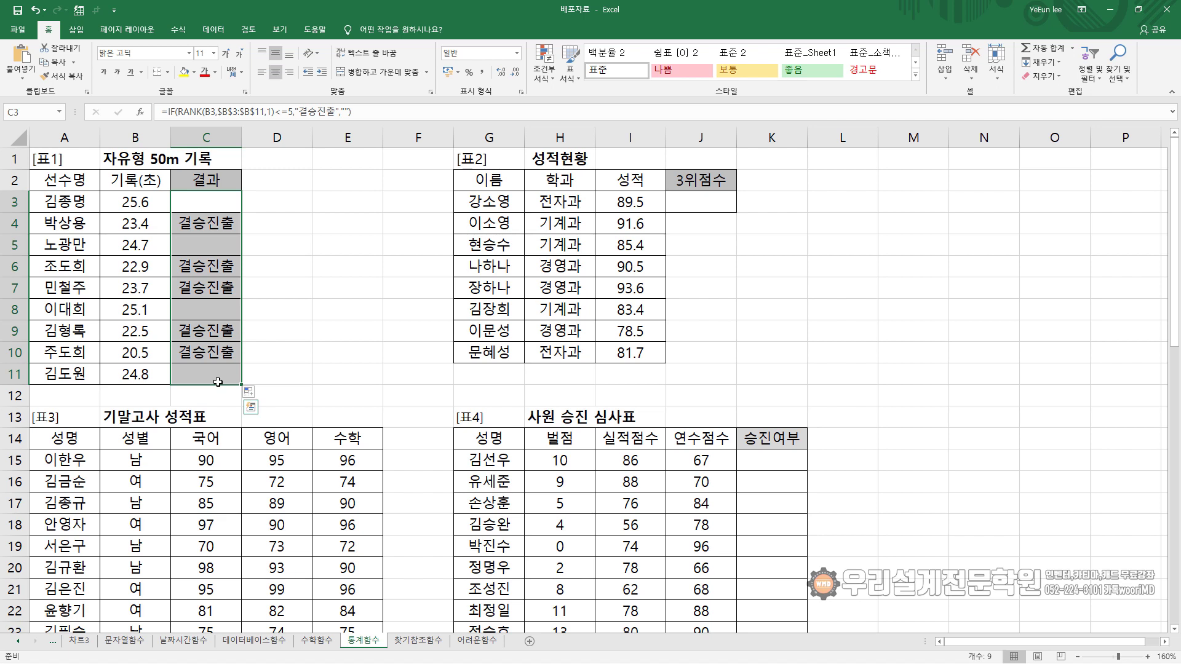
key(Delete)
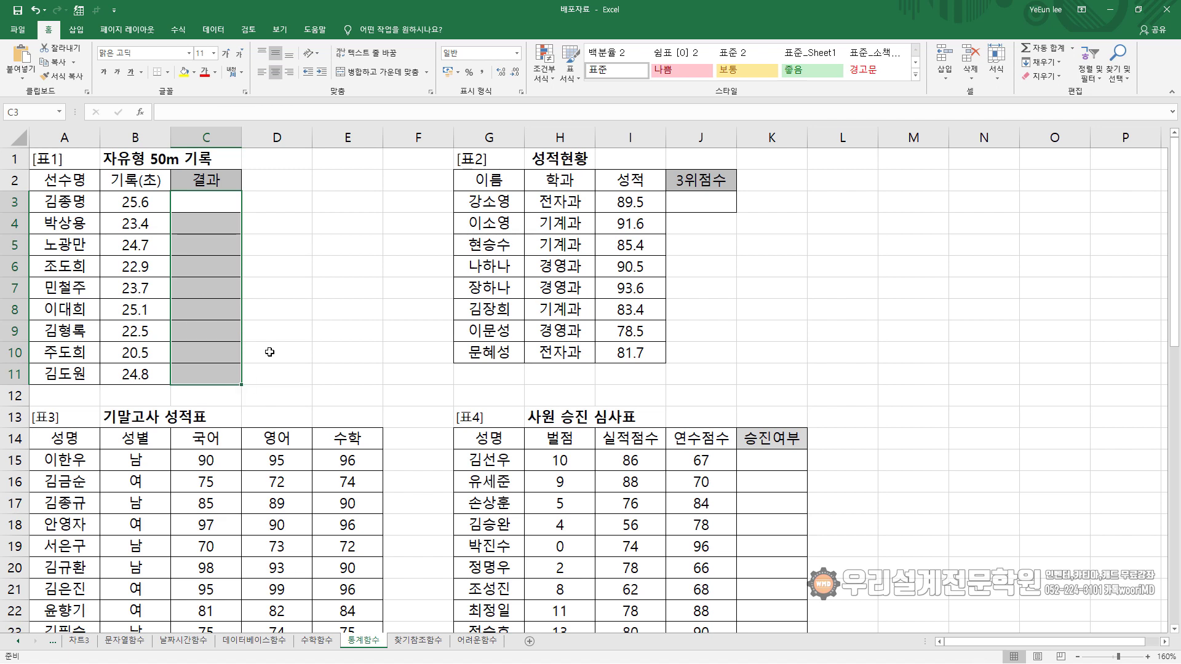
click(278, 291)
- Begin a SMALL formula in C3 with the swimming records B3:B11 as its array
click(208, 207)
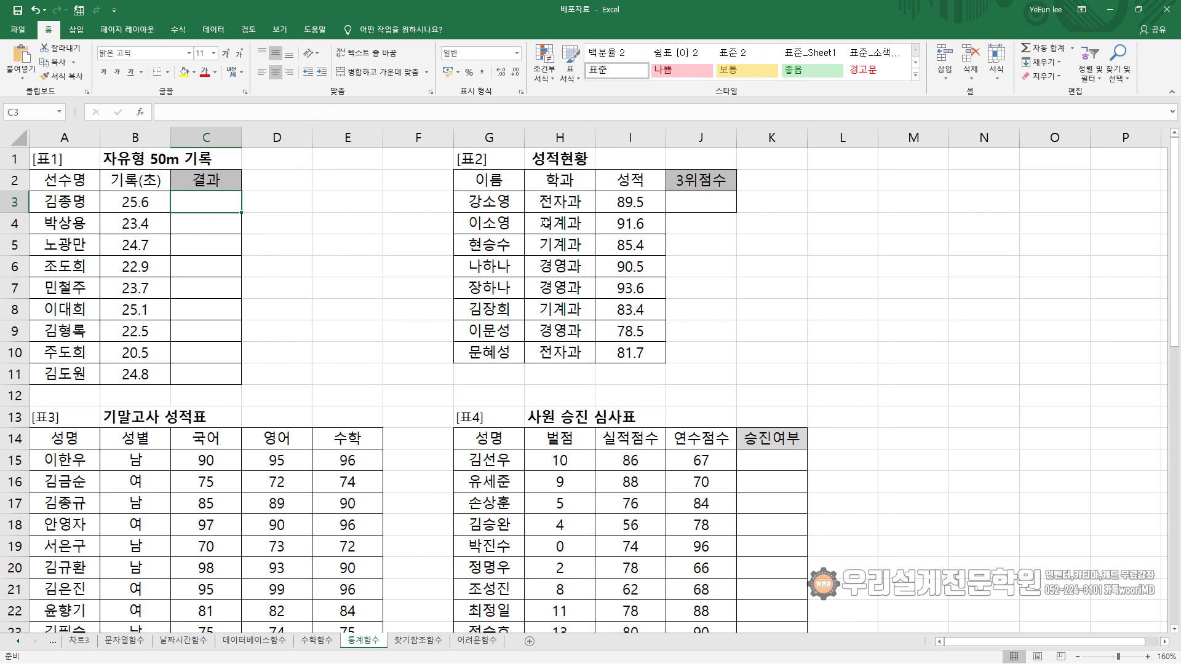
text(=)
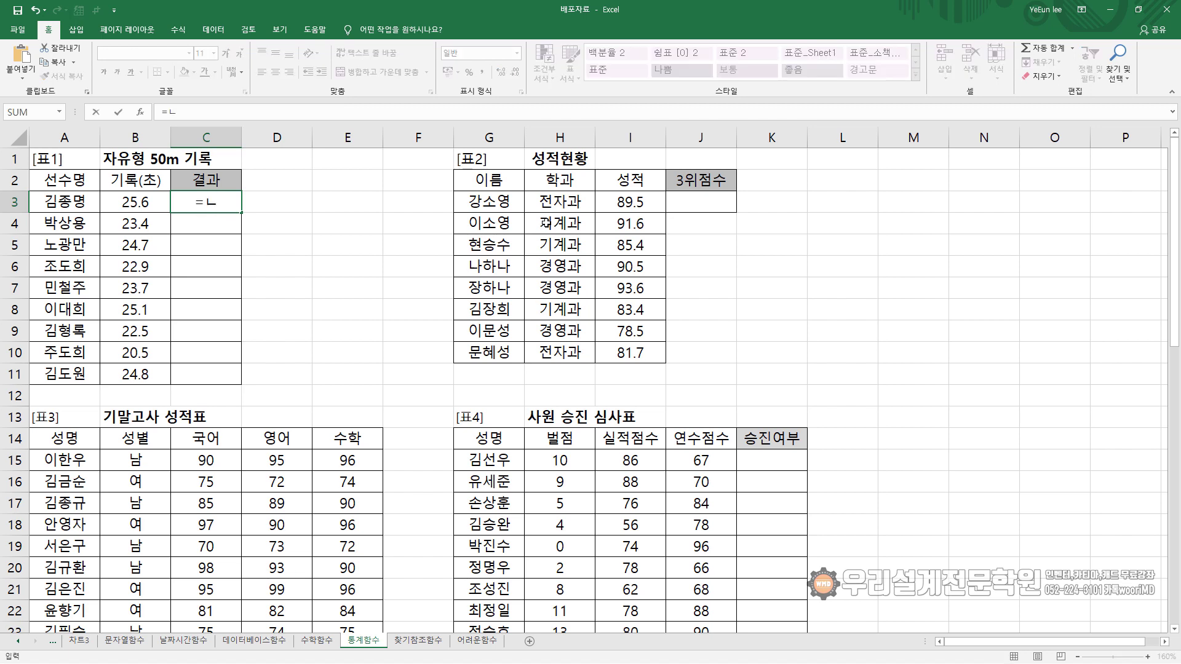
text(SMAL)
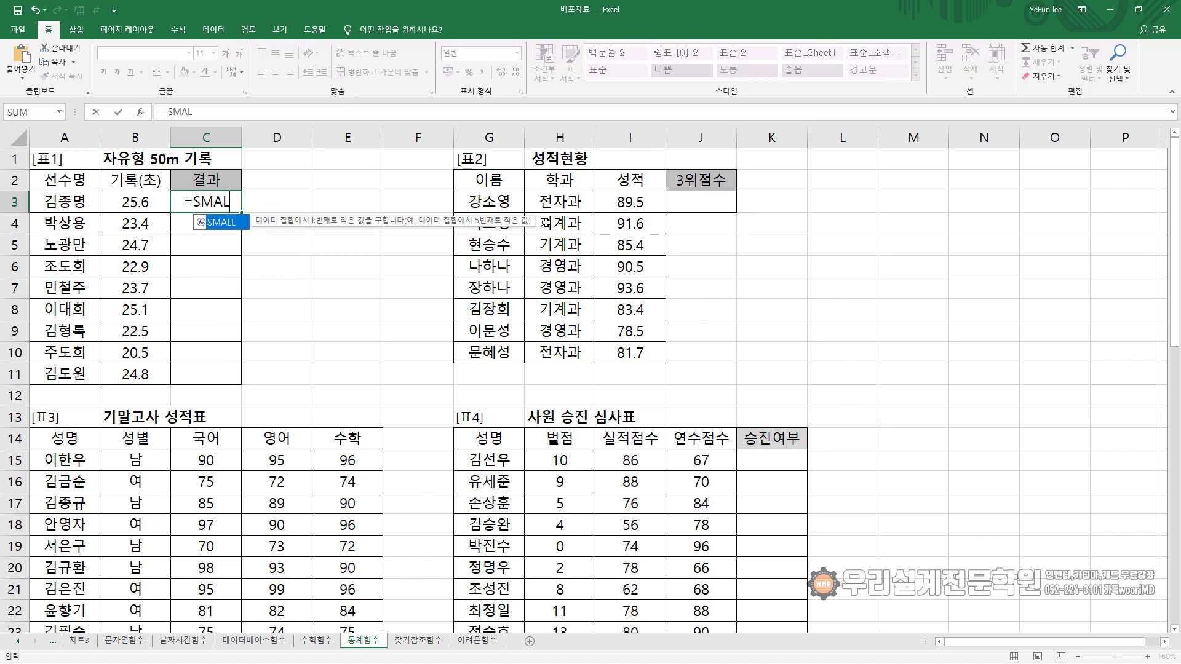
text(L()
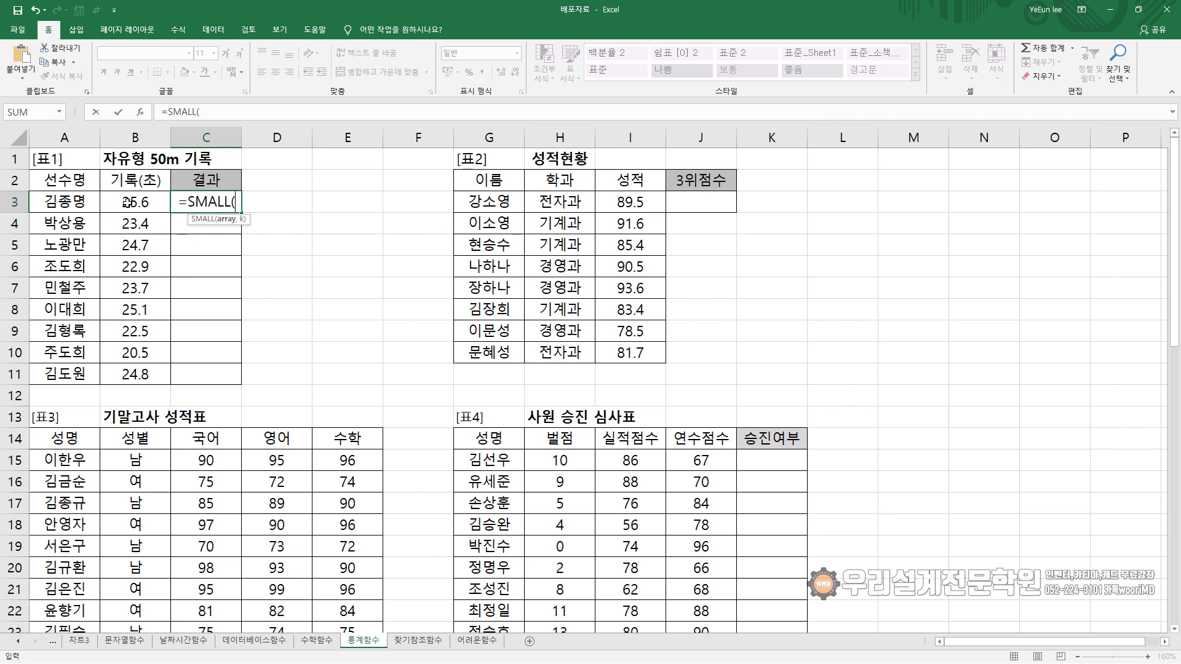
drag(126, 202, 149, 373)
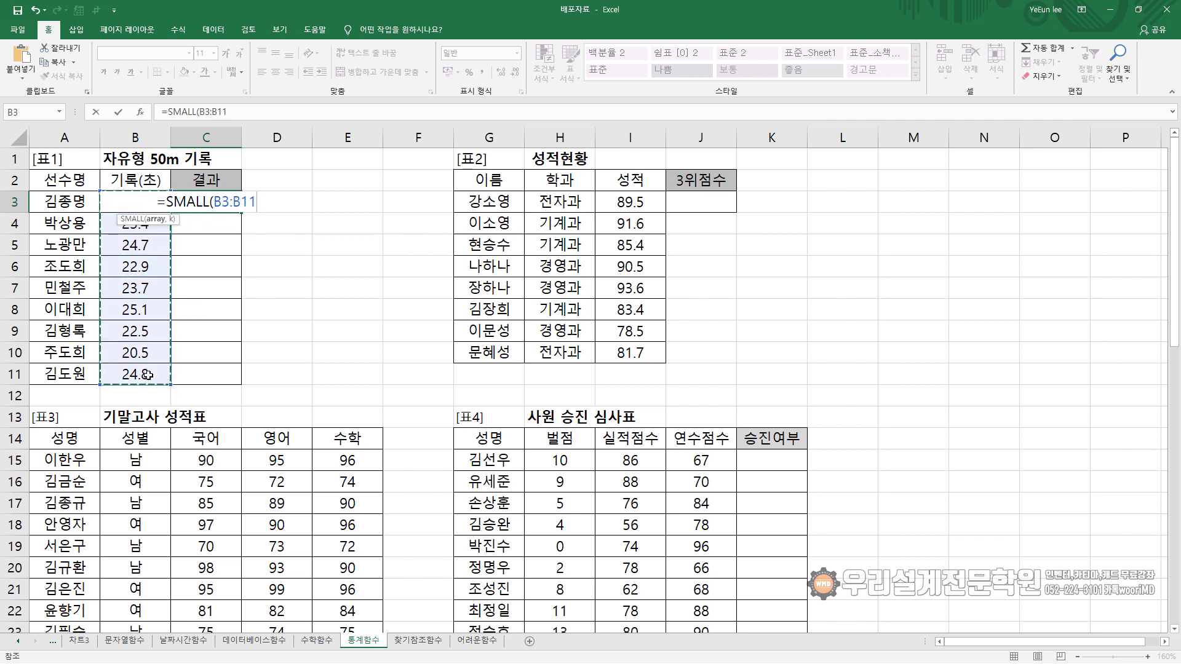
- Complete the C3 formula as =SMALL(B3:B11,5) to get the fifth-smallest record
text(,)
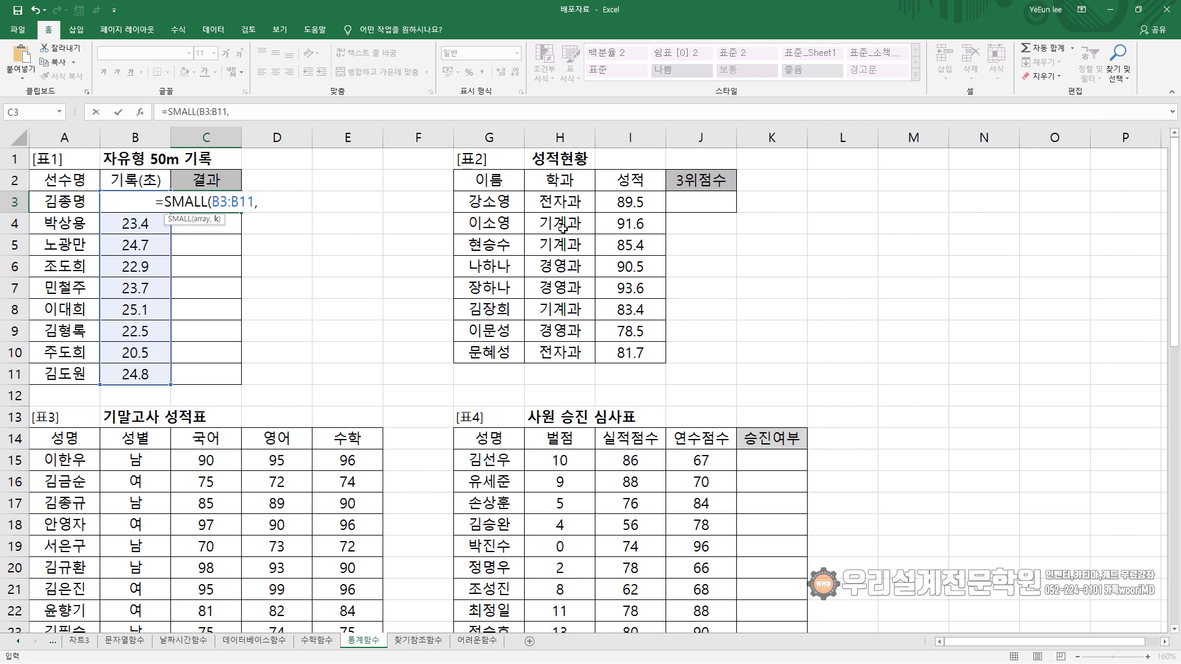
text(5)
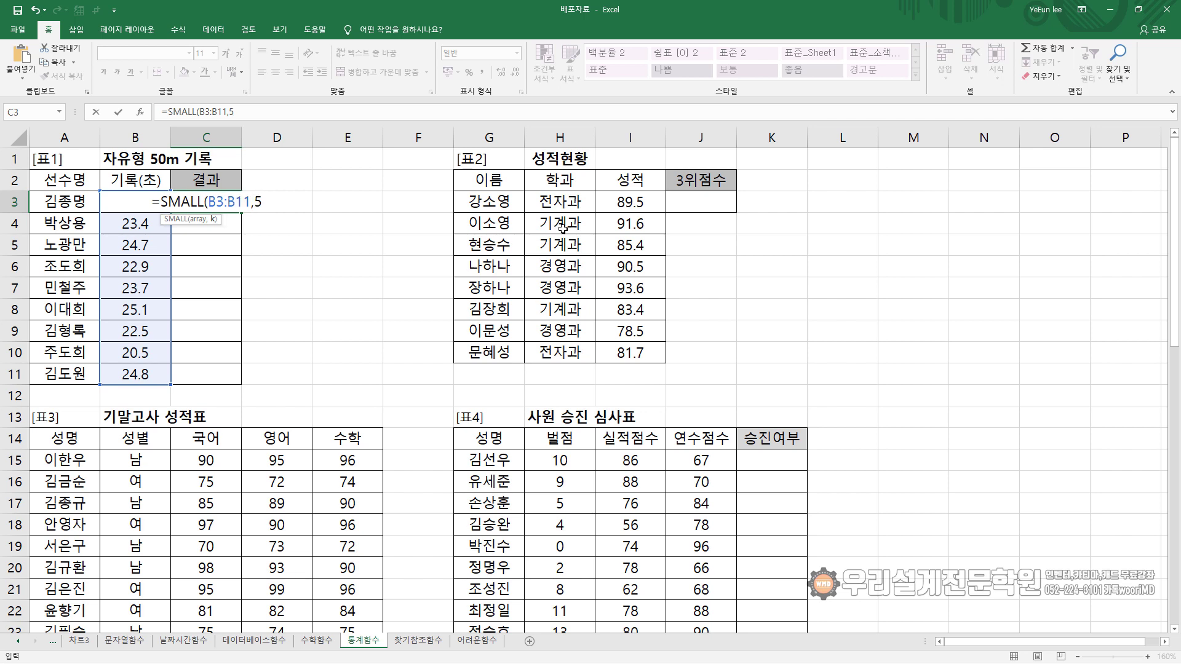
text())
key(Return)
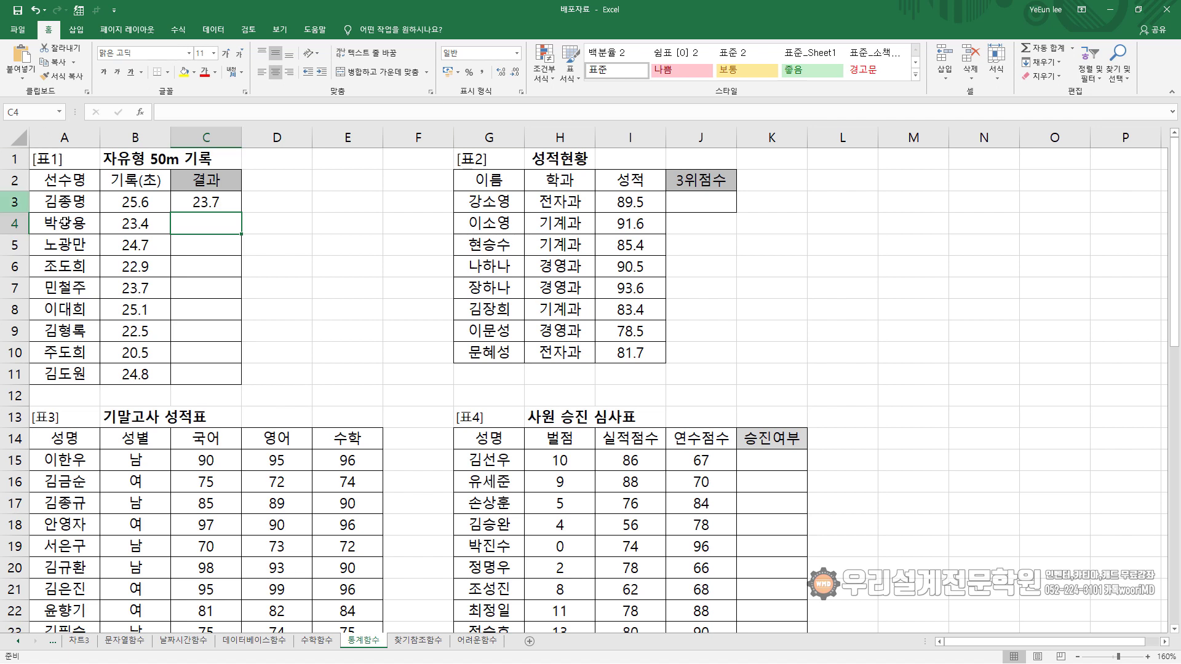
- Wrap the SMALL formula in C3 in an IF function with the logical test SMALL(B3:B11,5)<=B3
click(193, 195)
key(F2)
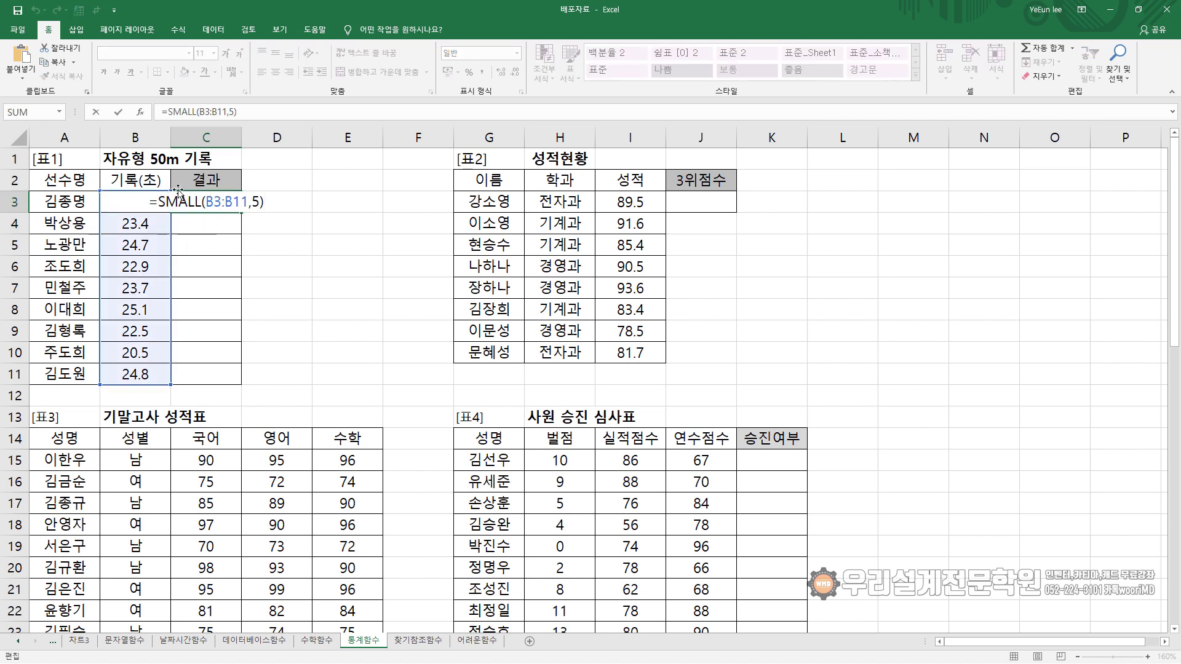
text(IF()
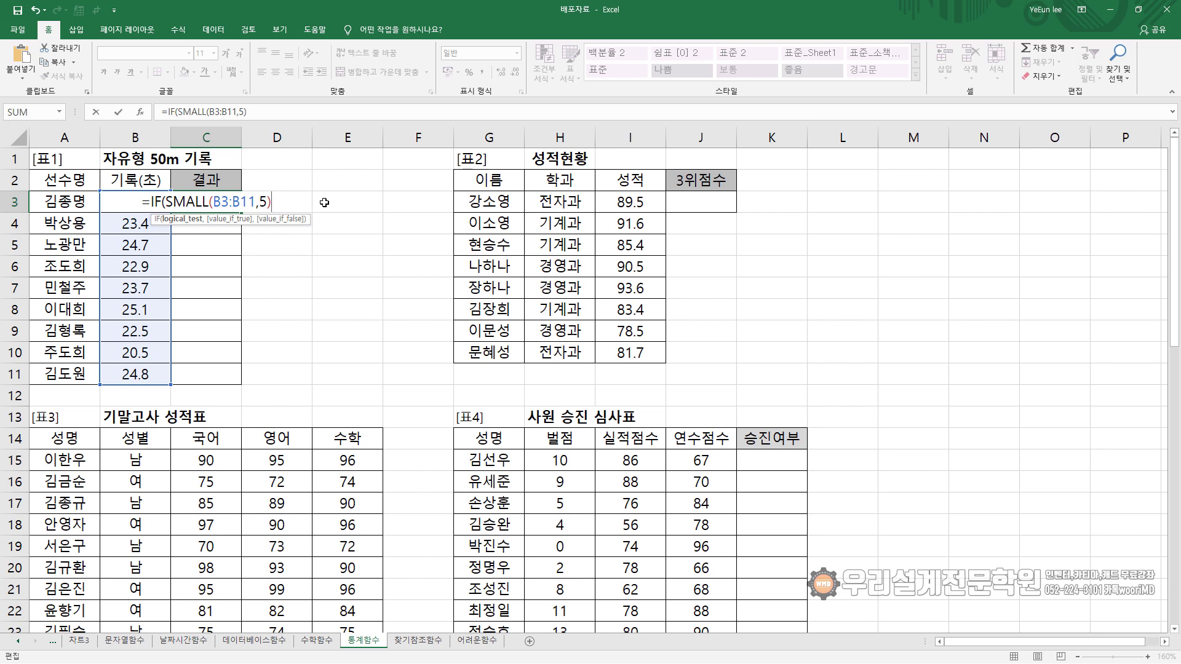
text(<)
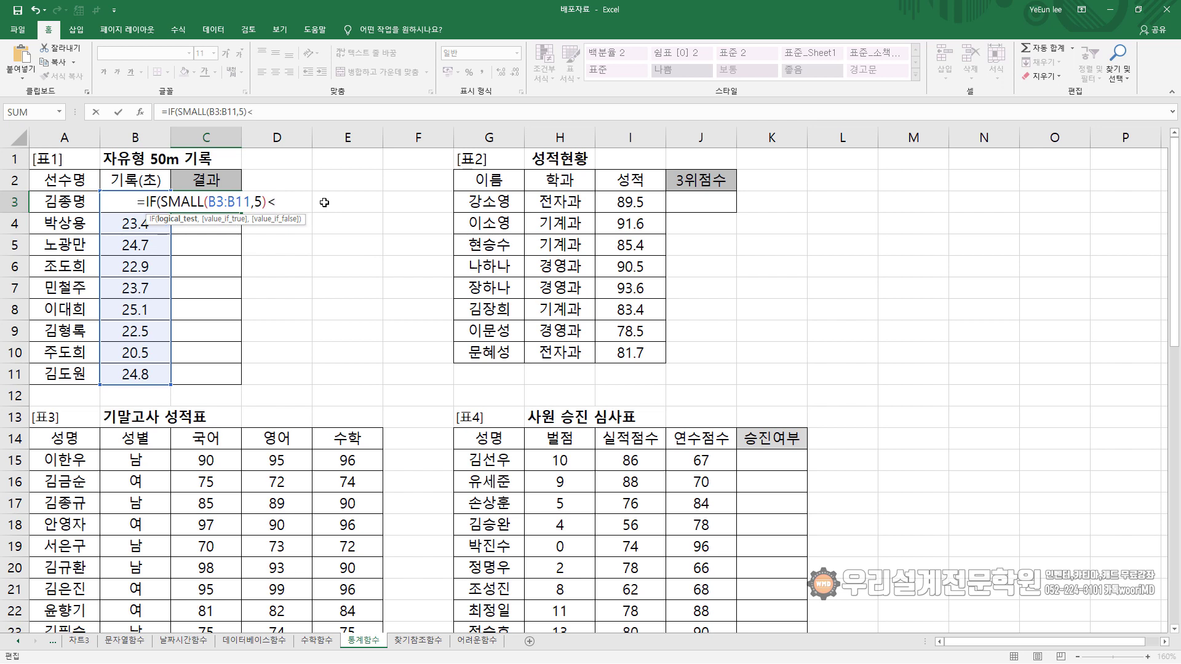
text(=)
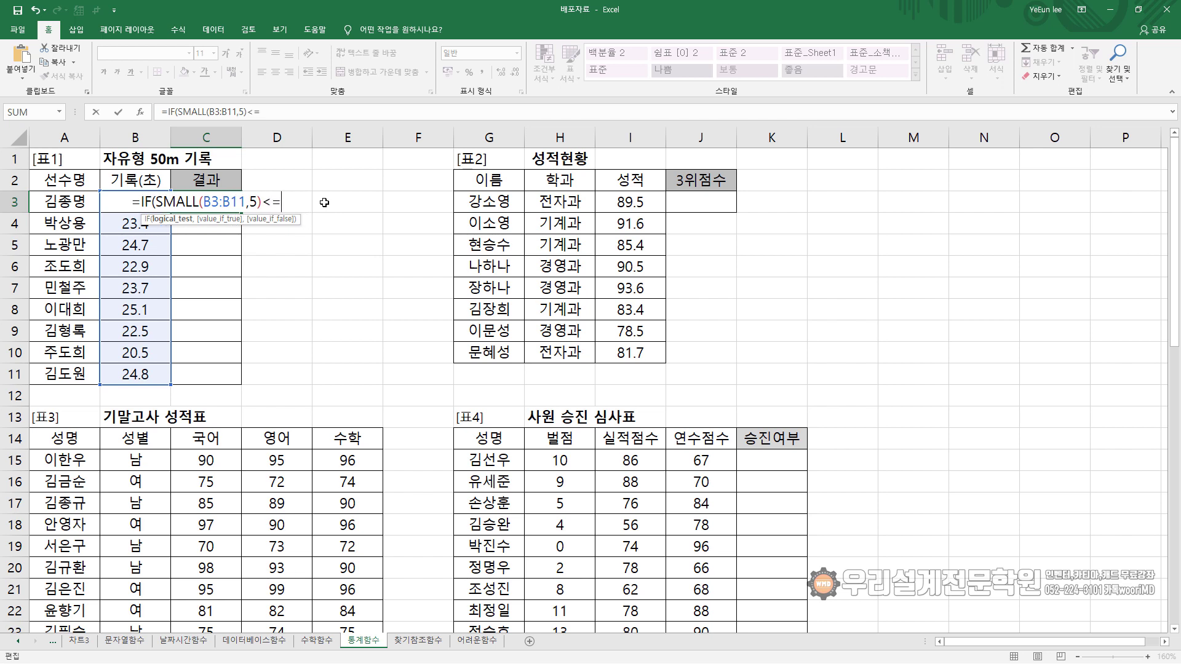
click(117, 206)
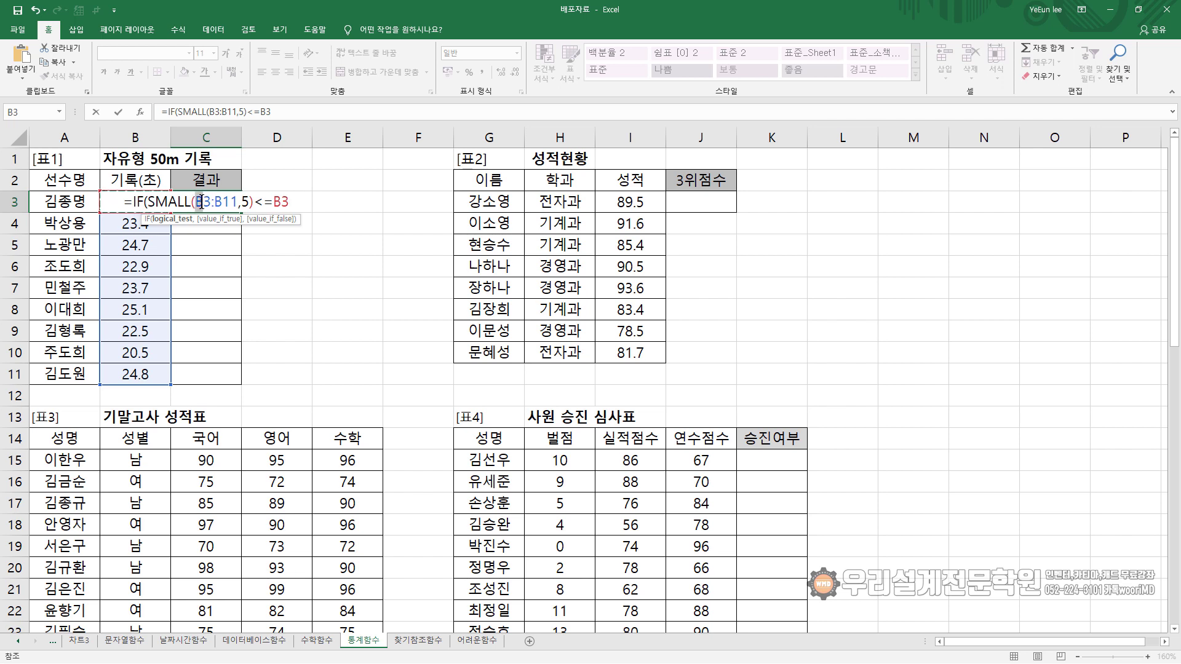
- Make the SMALL range in the C3 formula absolute as $B$3:$B$11
drag(201, 201, 236, 203)
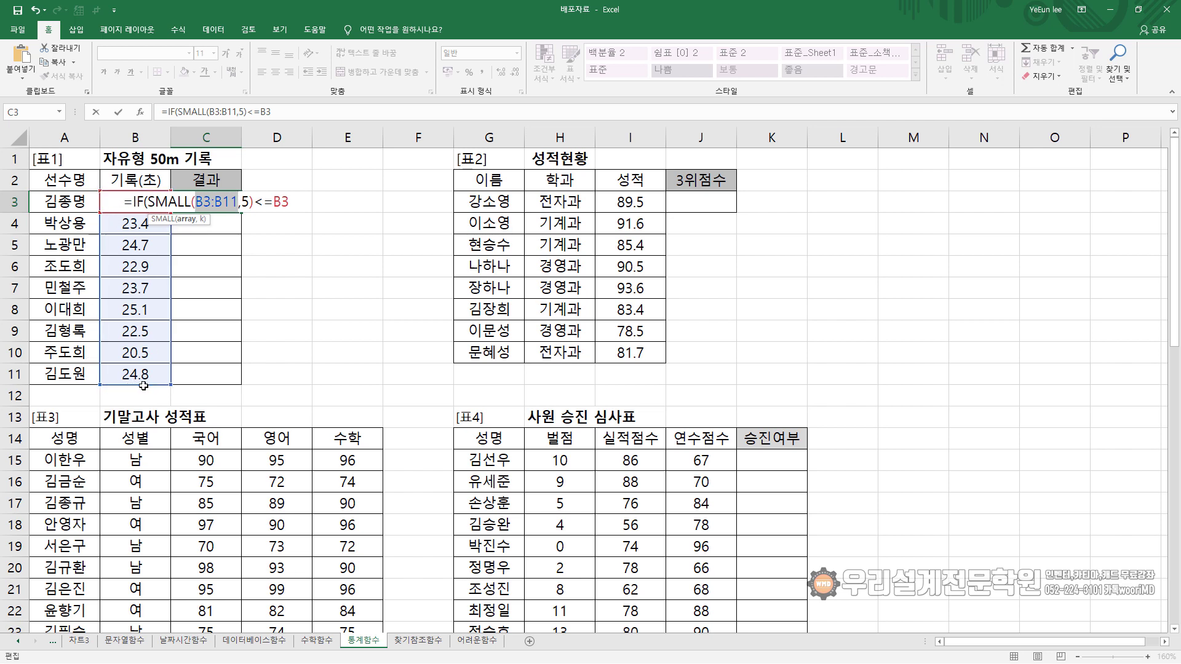
key(F4)
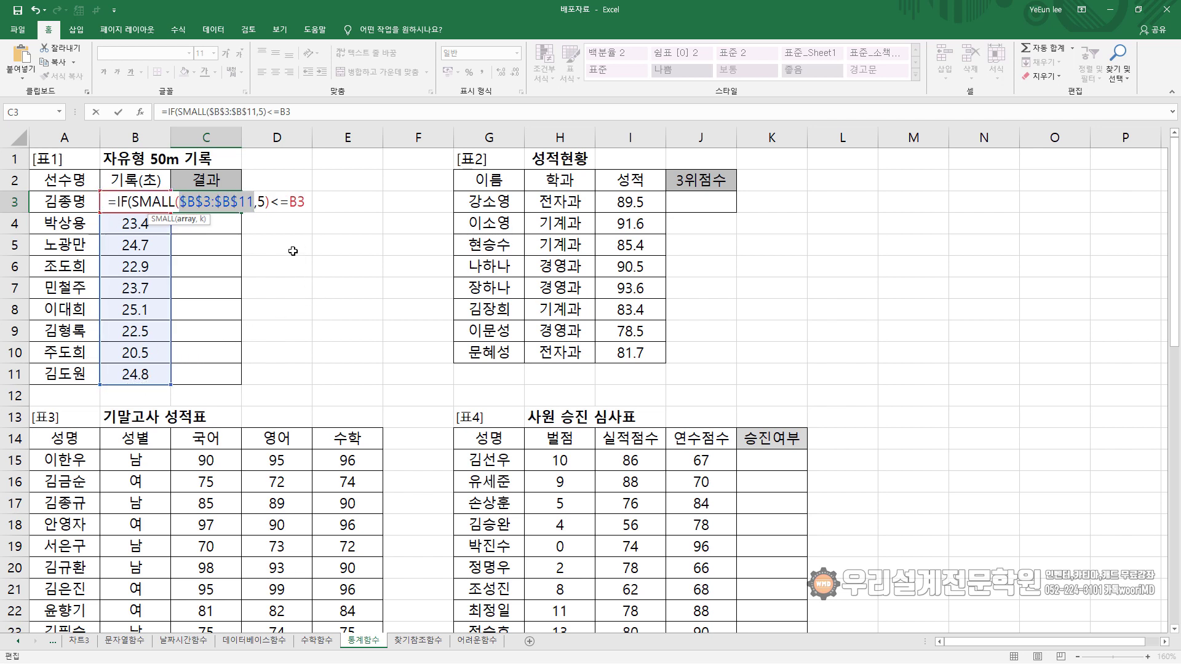
click(258, 202)
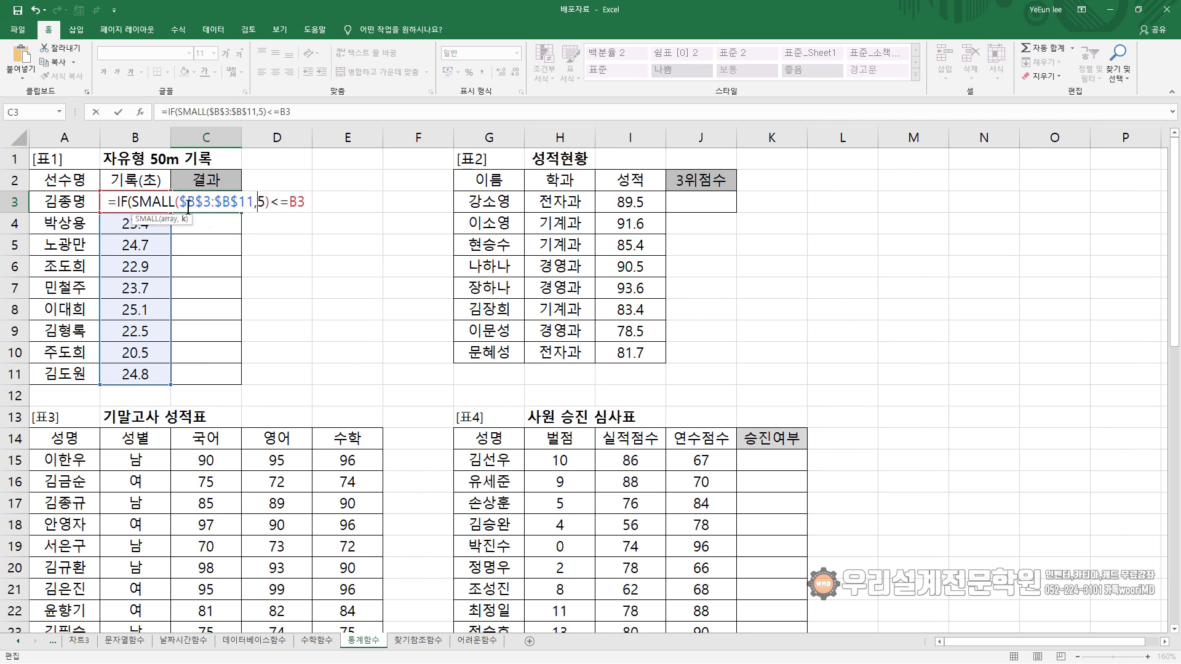
drag(131, 202, 269, 202)
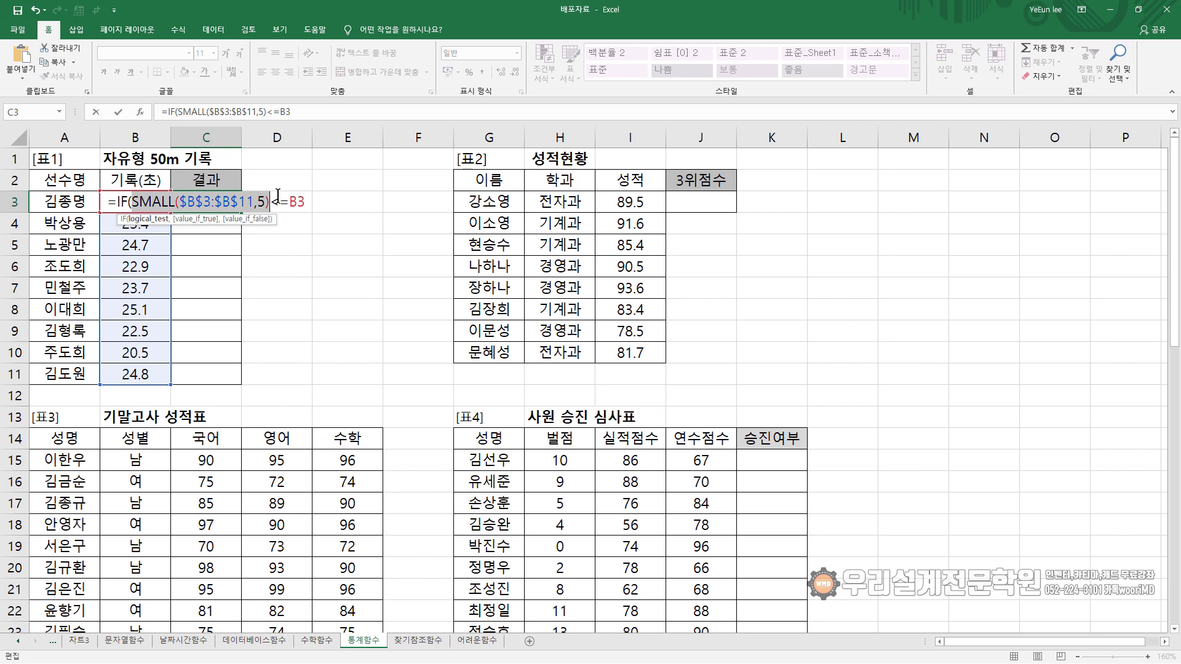
drag(289, 201, 305, 203)
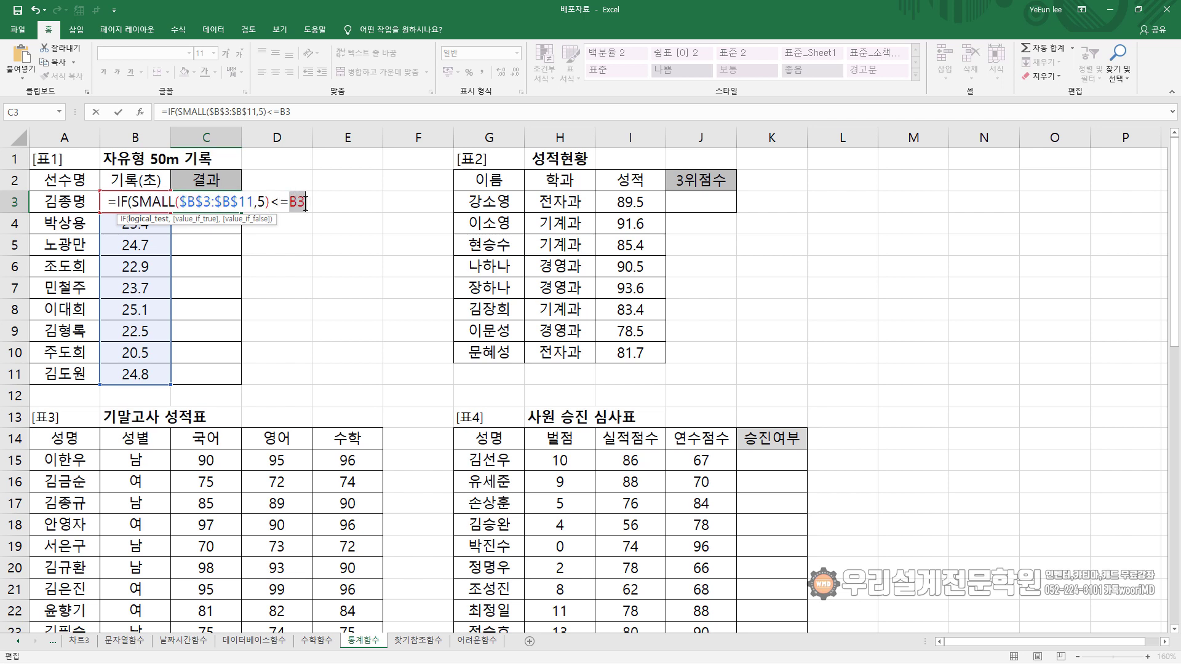
- Finish the IF formula in C3 to return "결승진출" when true and an empty string "" when false
click(305, 203)
text(,)
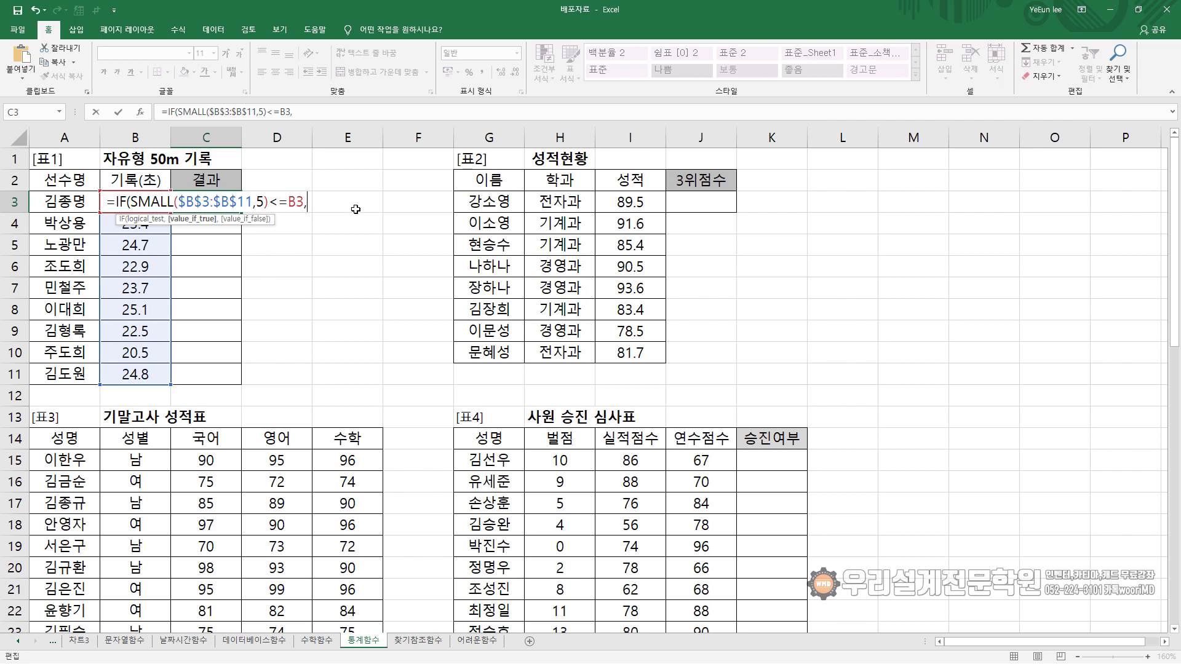
text(")
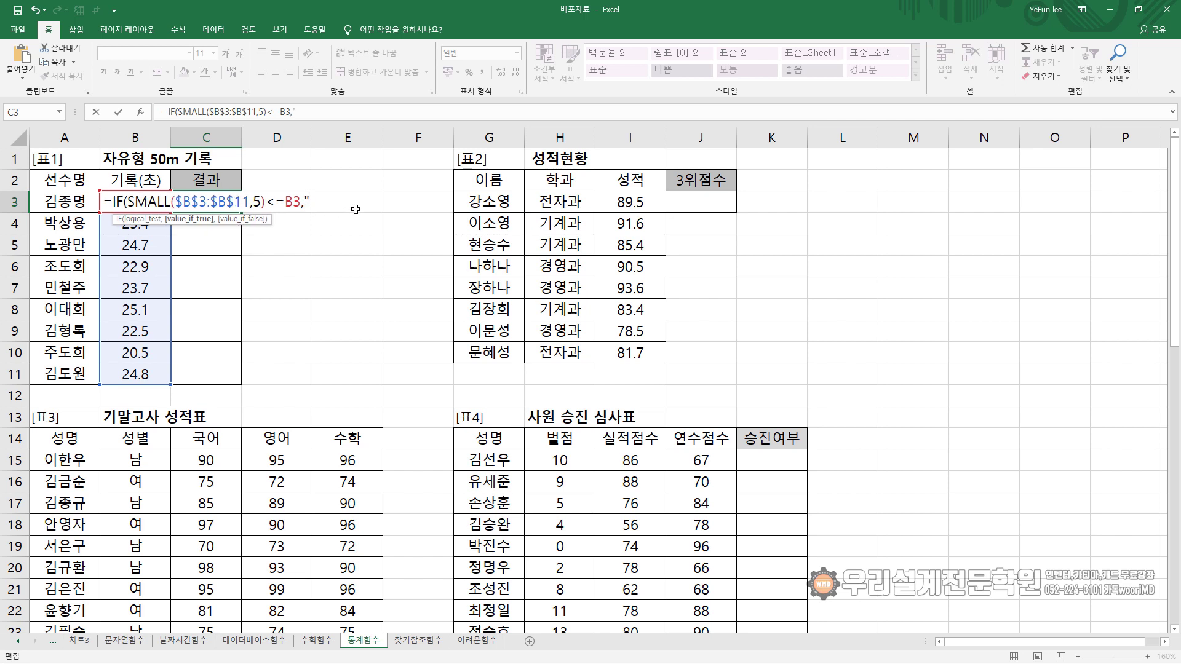
text(RJF)
key(BackSpace)
key(BackSpace)
key(BackSpace)
text(겨)
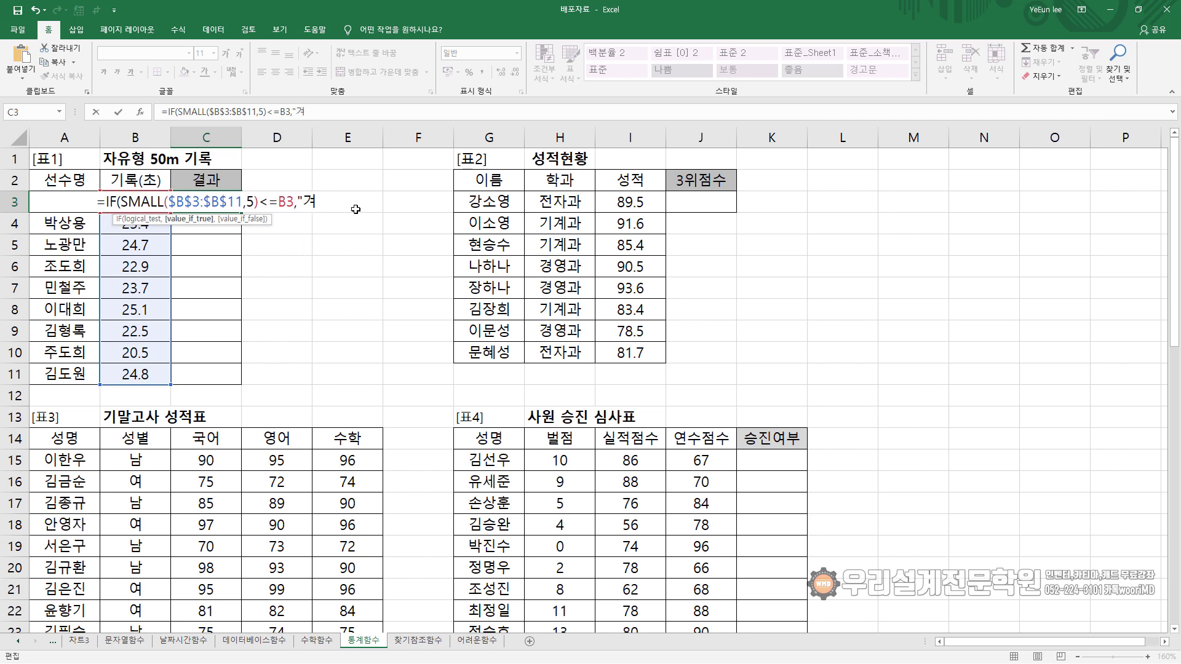
text(ㄹ승진출",)
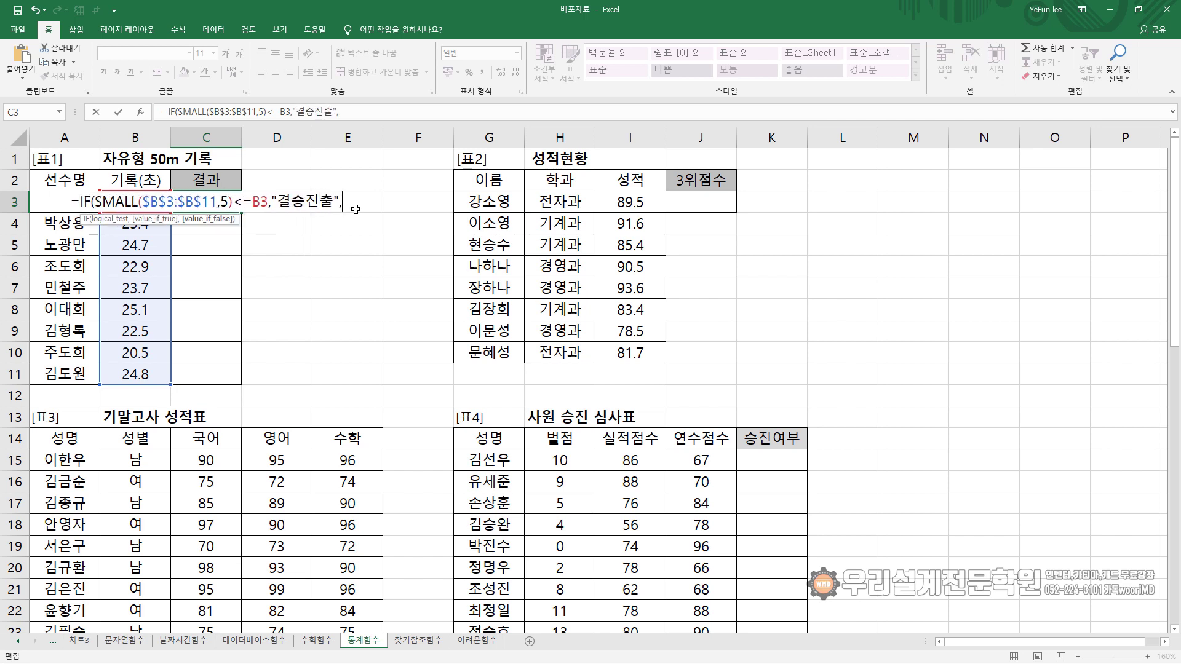
text(""))
key(Return)
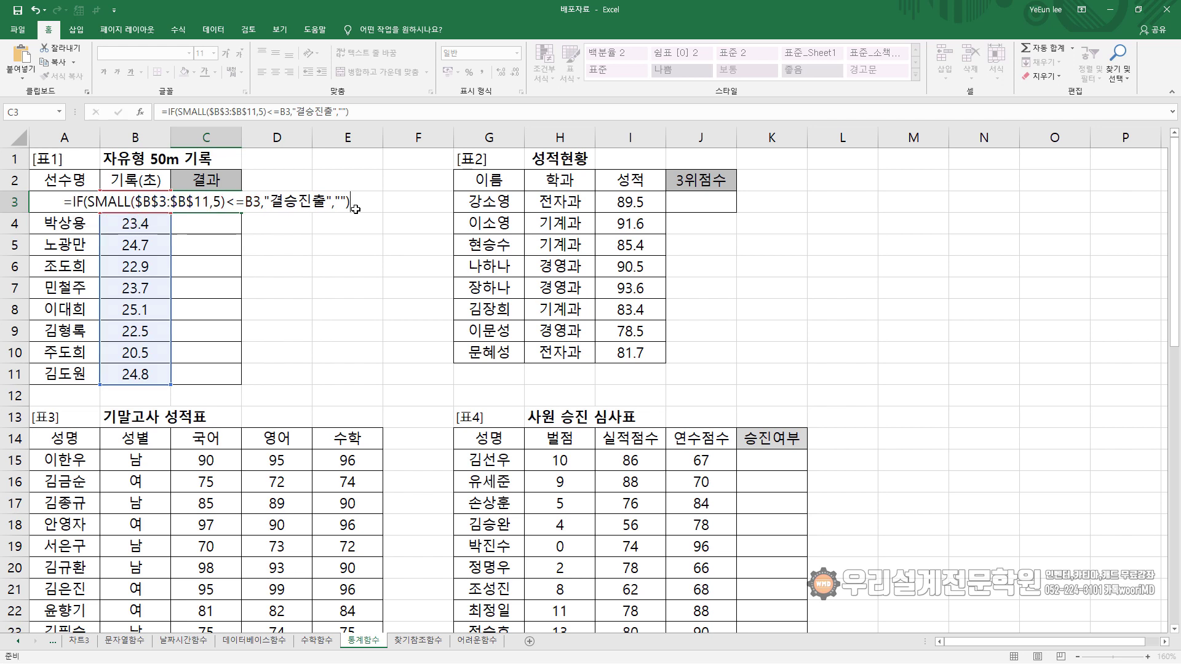
- Fill the C3 formula down through C11 and check several cells of the 결과 column
click(216, 205)
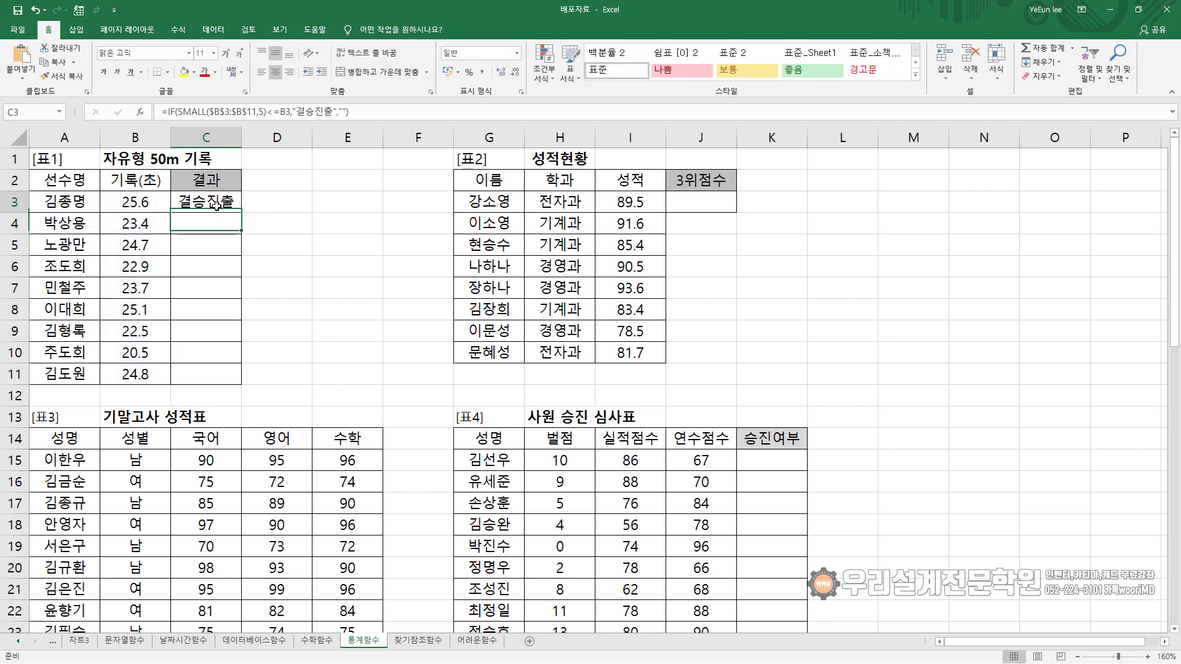
drag(241, 211, 231, 386)
click(334, 308)
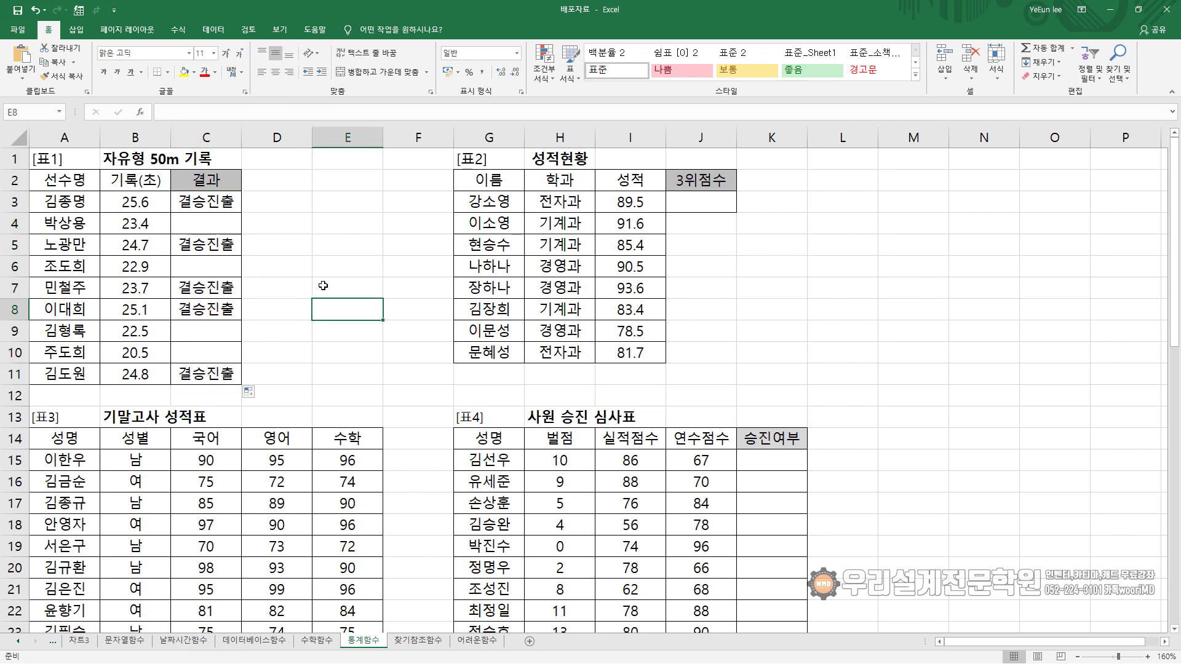
click(225, 206)
click(219, 237)
click(217, 312)
click(228, 367)
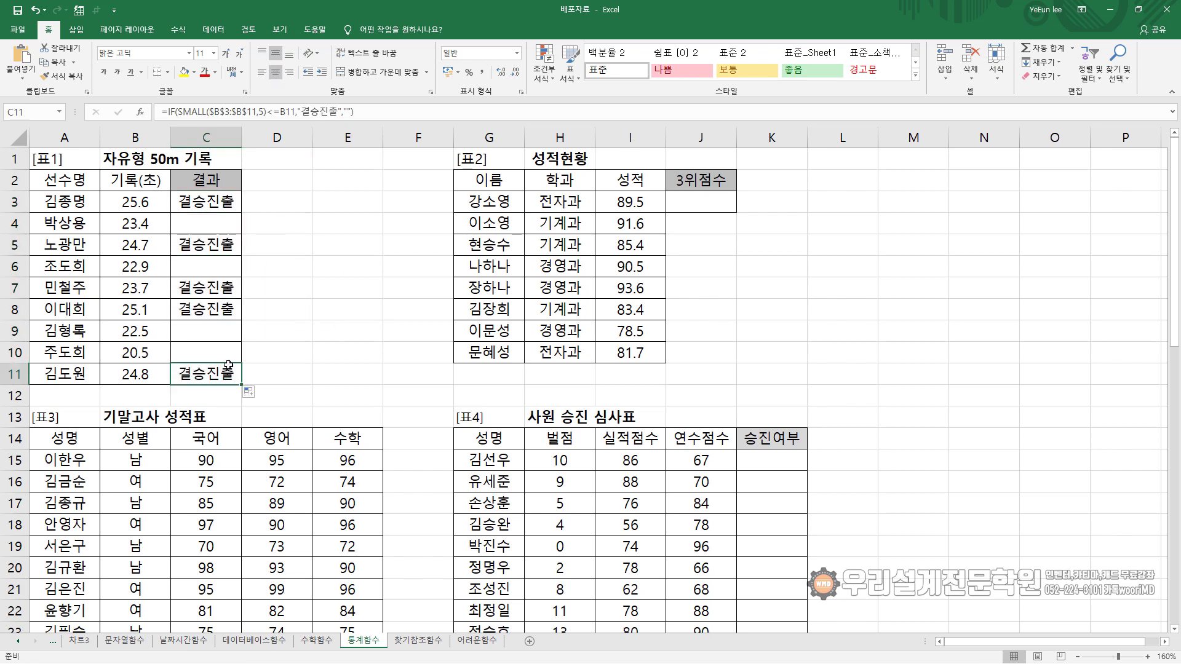
- Write the formula =LARGE(I3:I10,3) in J3 to get the third-highest 성적 score
click(686, 209)
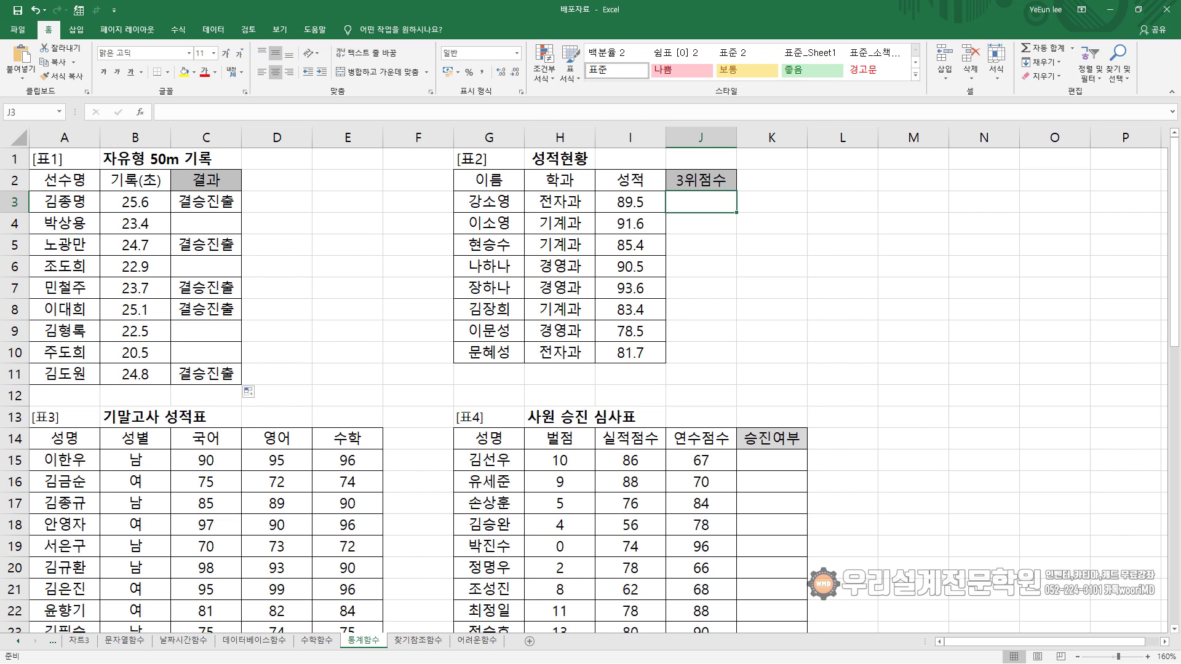
text(=L)
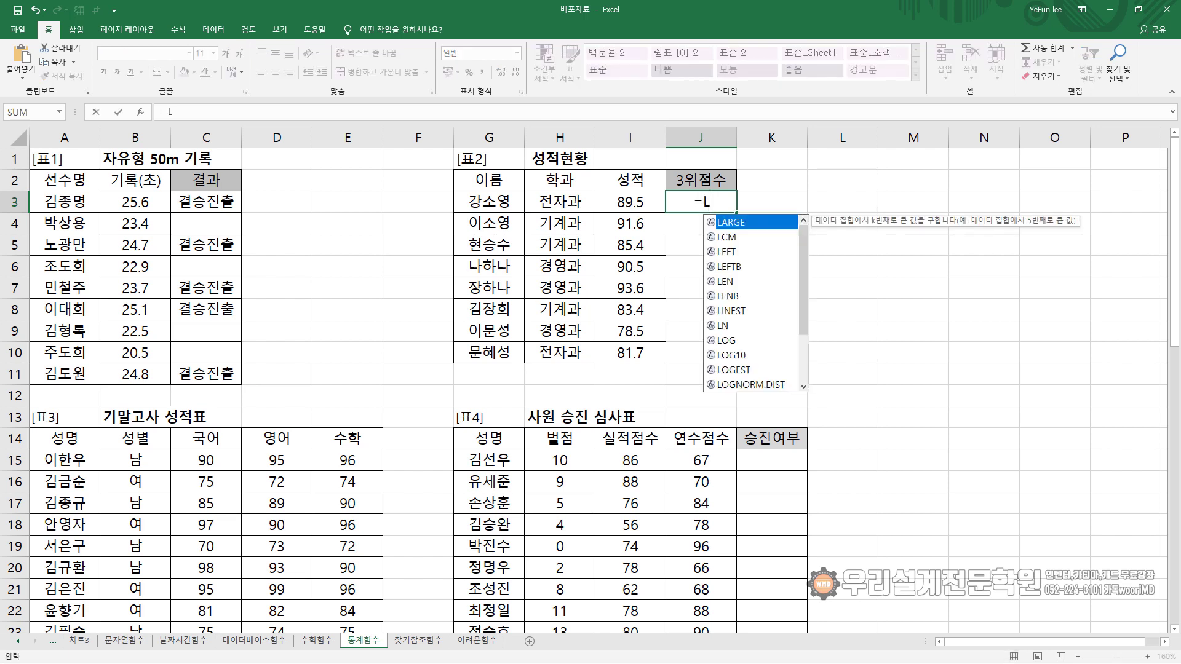
text(A)
key(Tab)
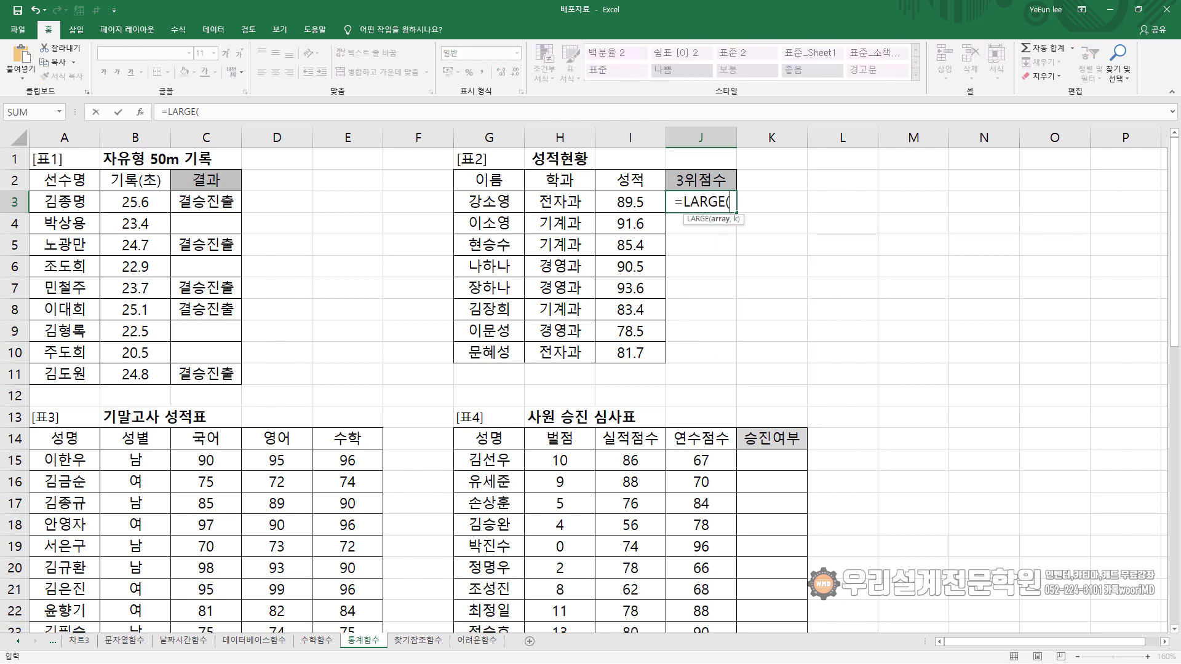
drag(603, 203, 621, 340)
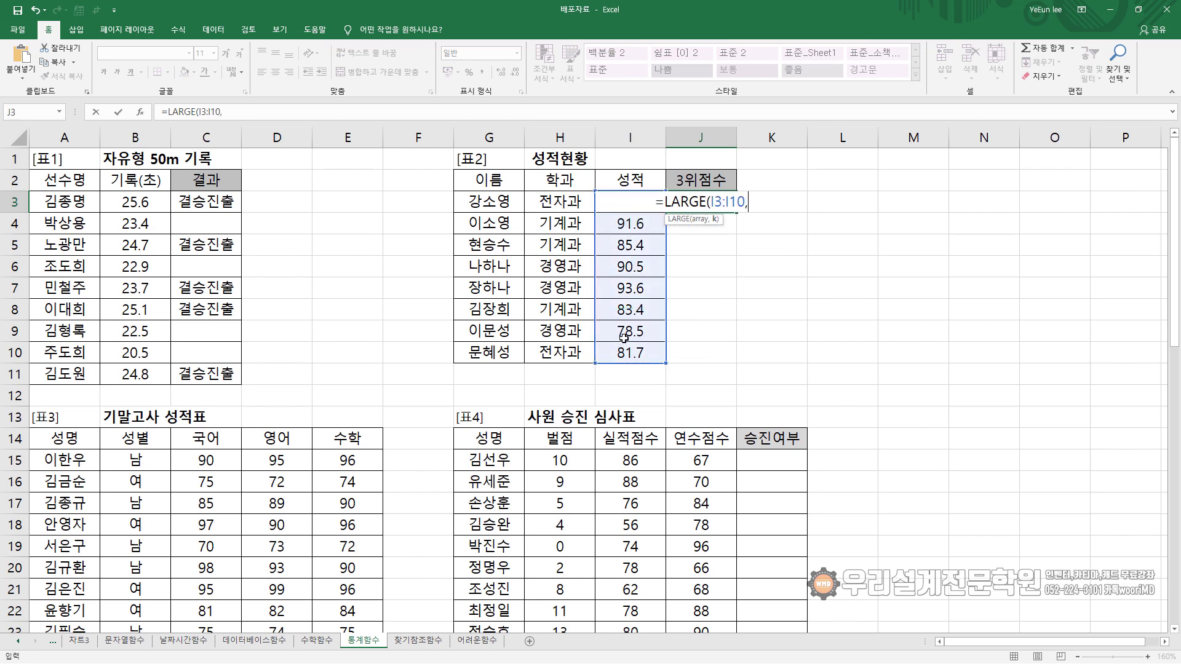
text(,3)
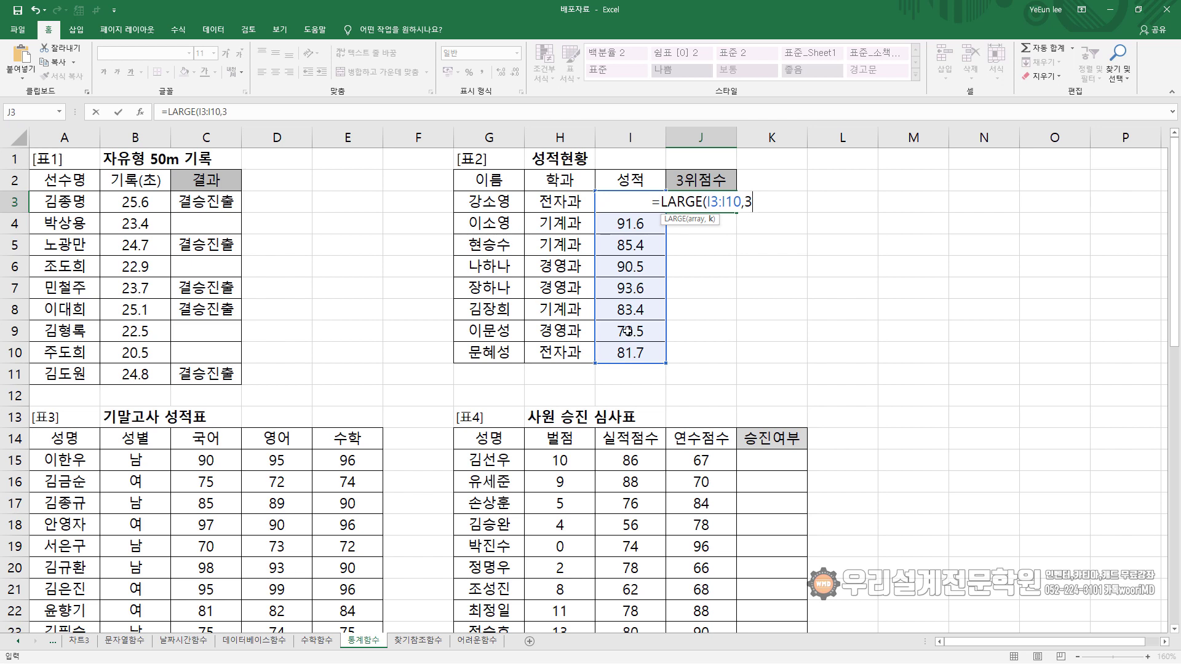
text())
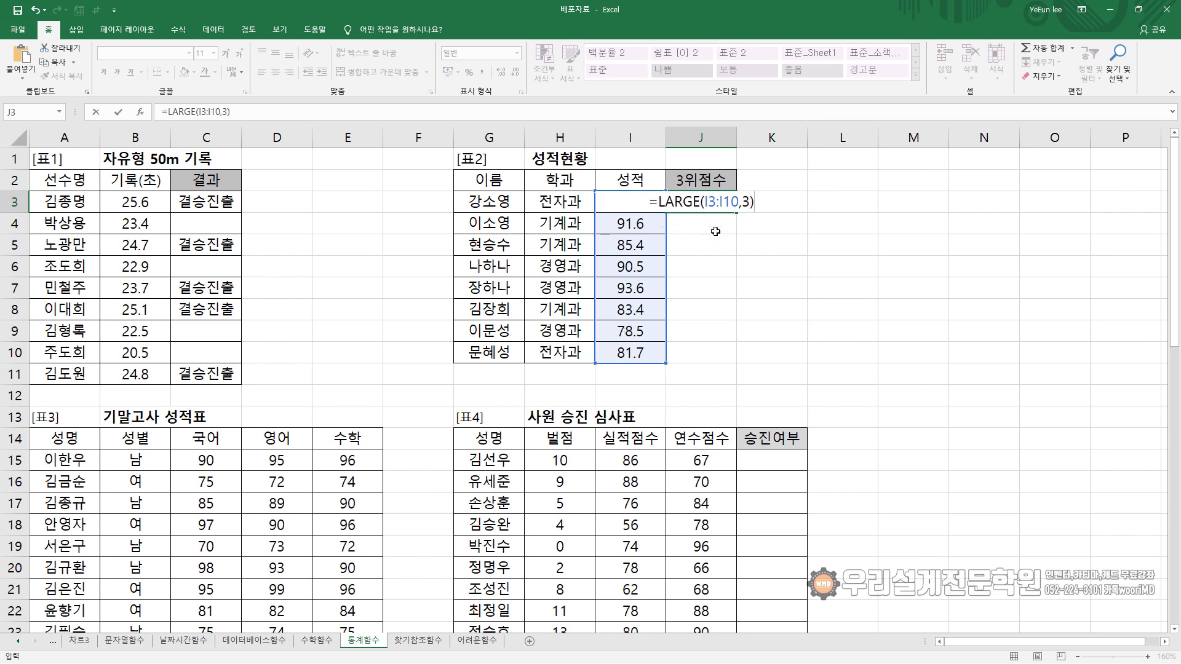
- Make the LARGE range in J3 absolute as $I$3:$I$10 and commit the formula
drag(705, 197, 737, 205)
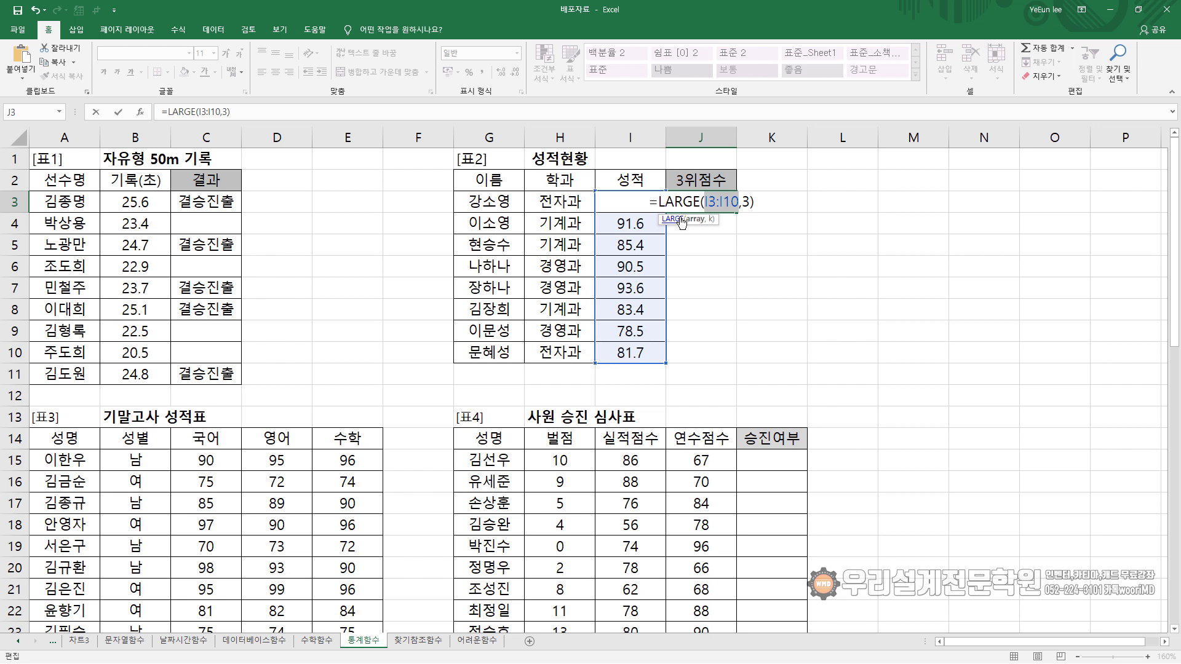
key(F4)
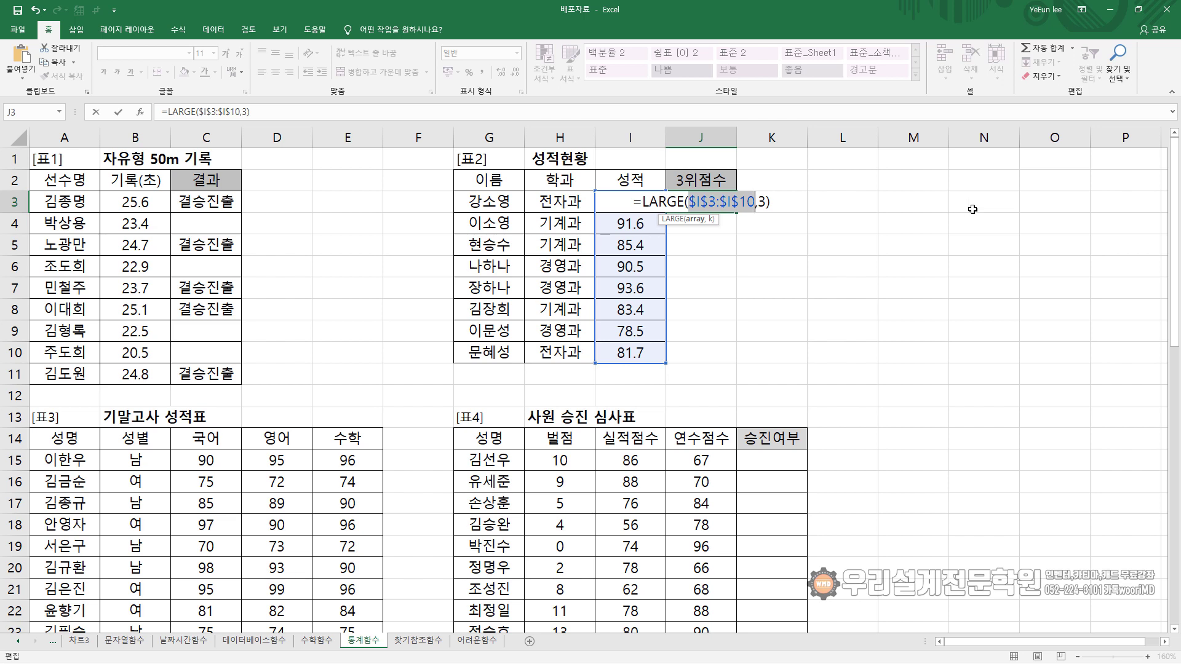
key(Return)
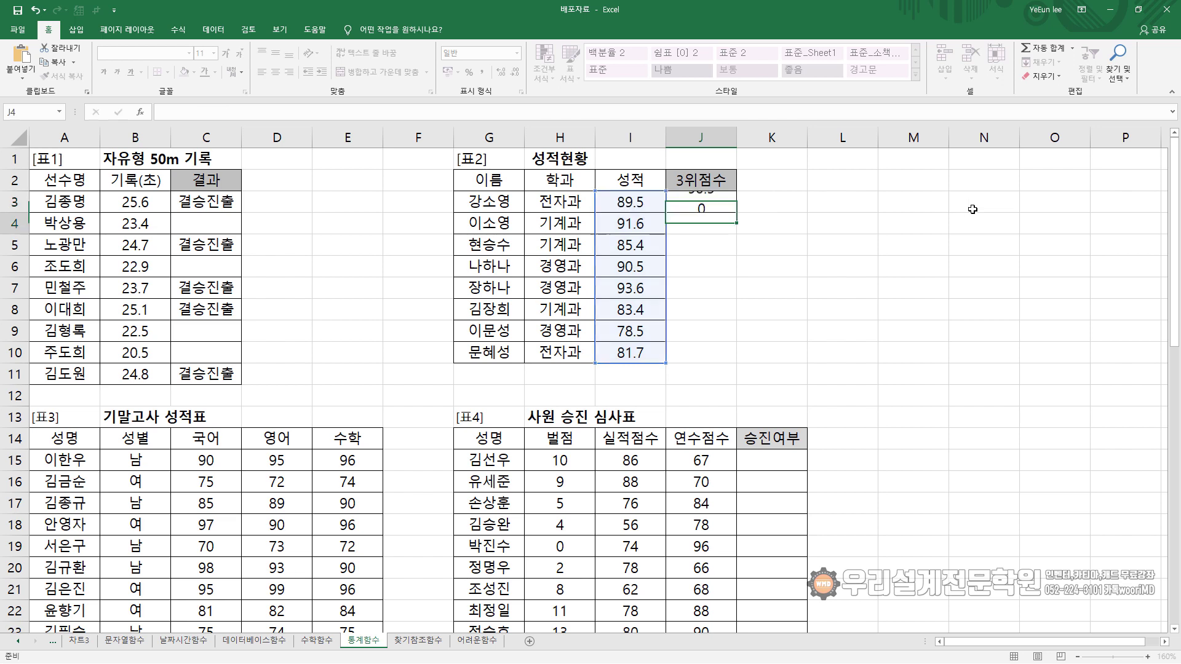
- Append &"점" to the LARGE formula in J3 so the score carries that unit
click(717, 204)
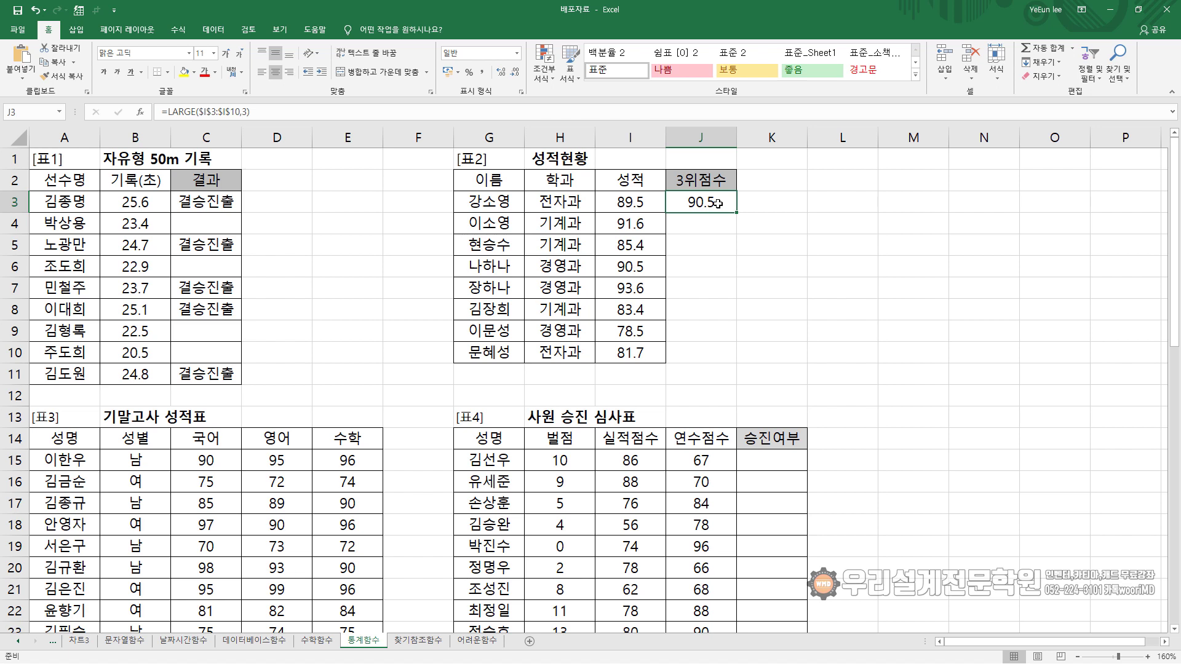
double_click(717, 203)
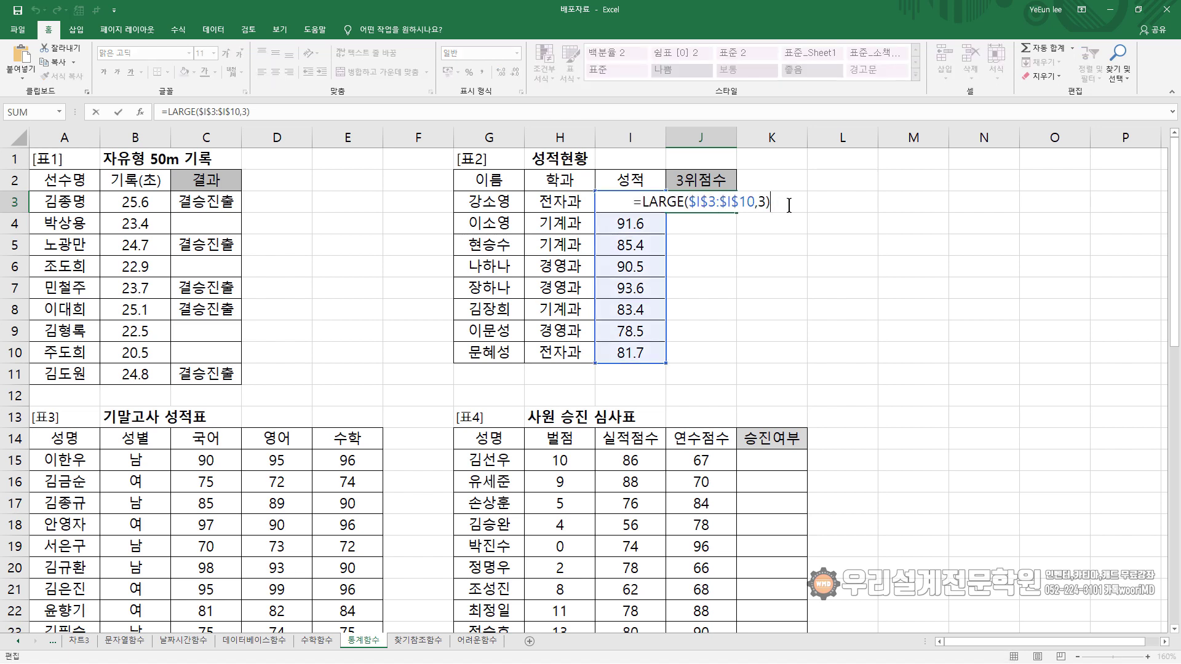
text(&)
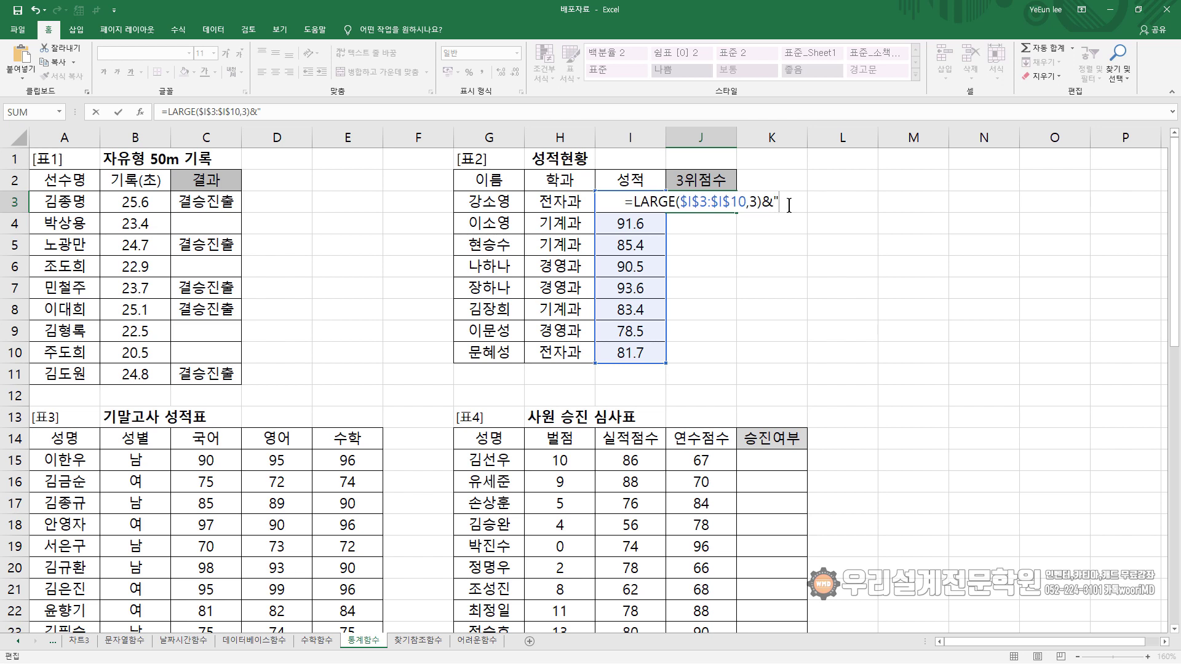
text("저ㅁ")
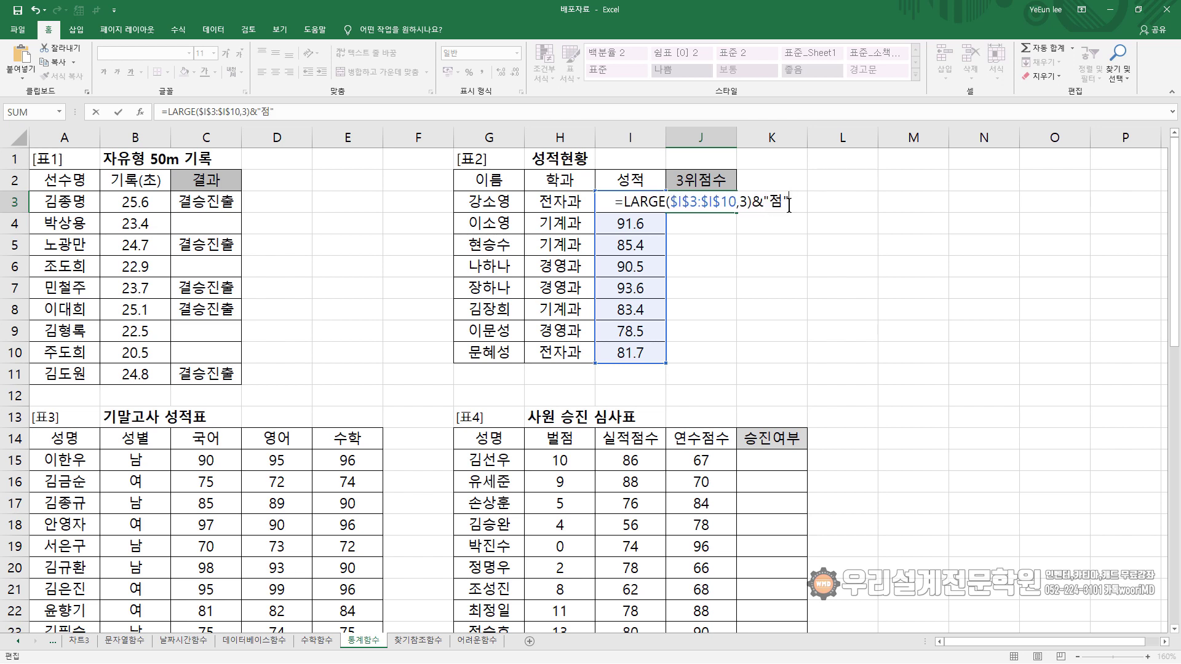
key(Return)
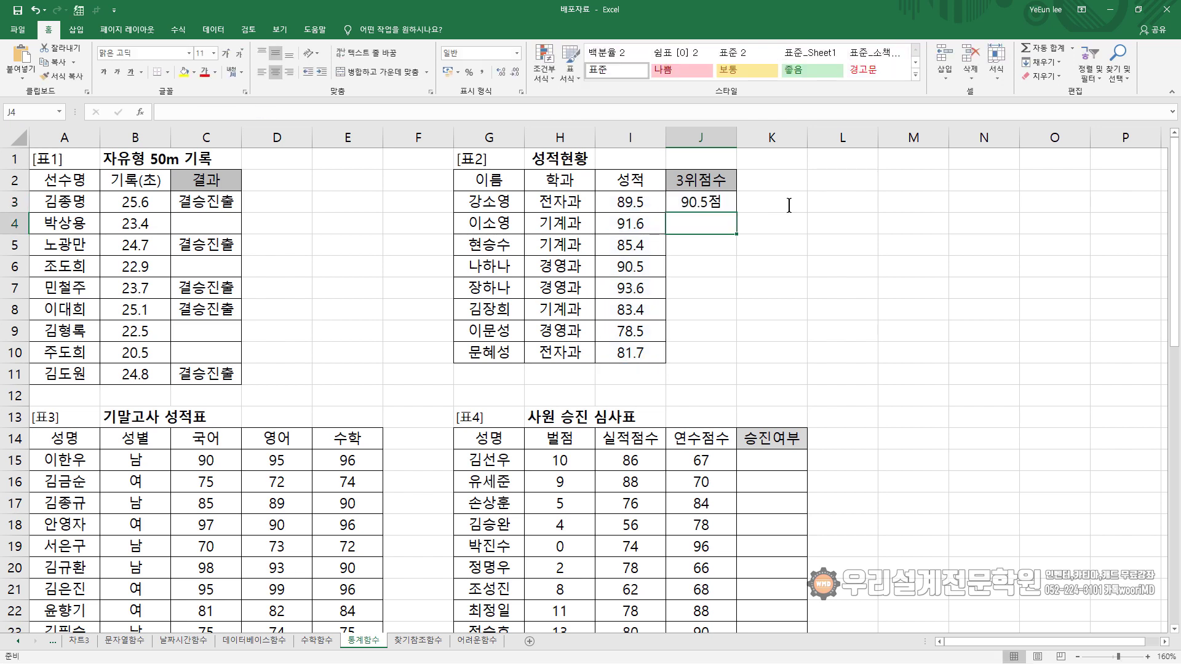
- Examine the 성별 header and 여 criteria cells in 표3 along with the empty 여학생 수학 평균점수 cell
scroll(441, 339, down, 3)
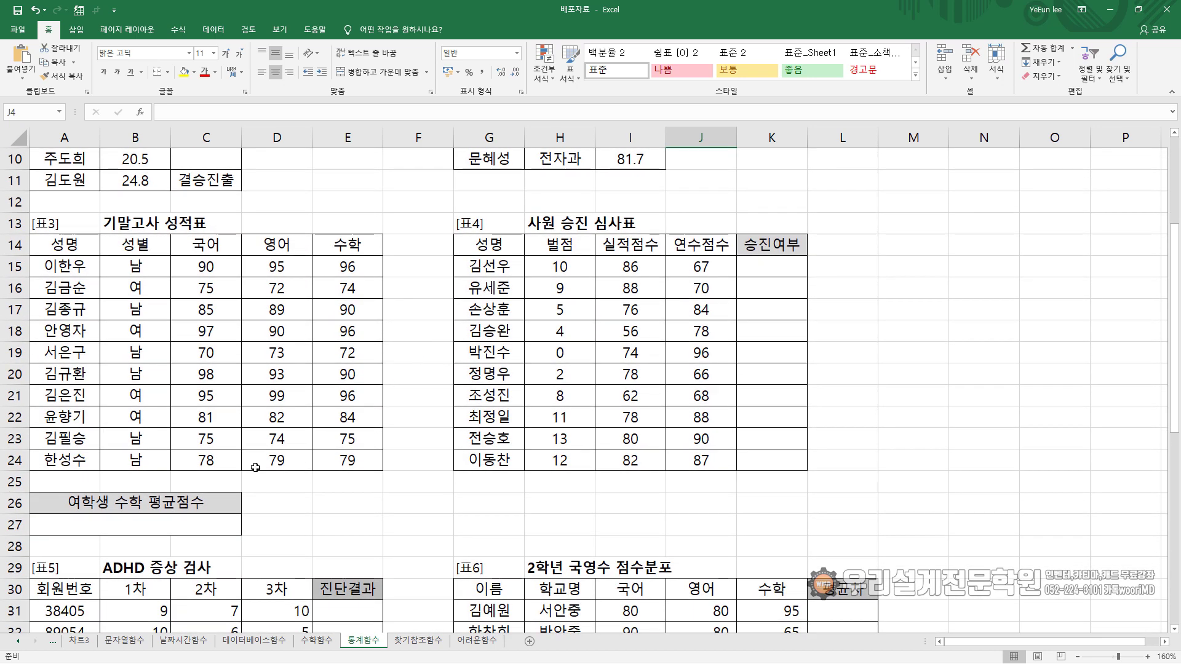
click(176, 522)
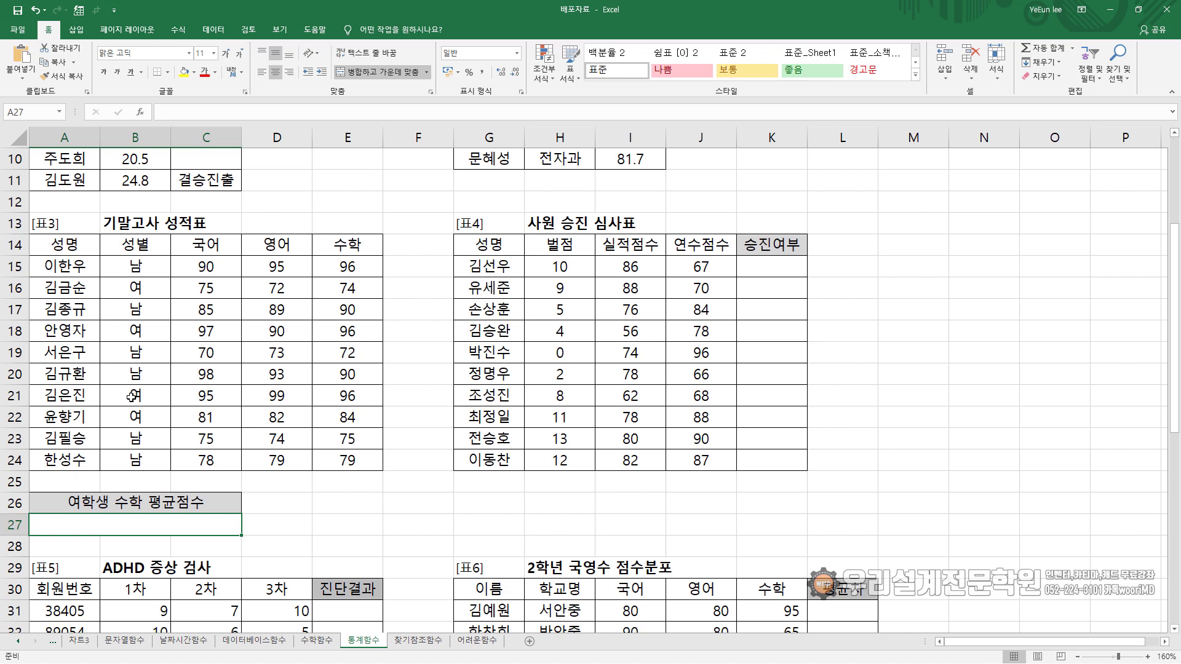
click(136, 287)
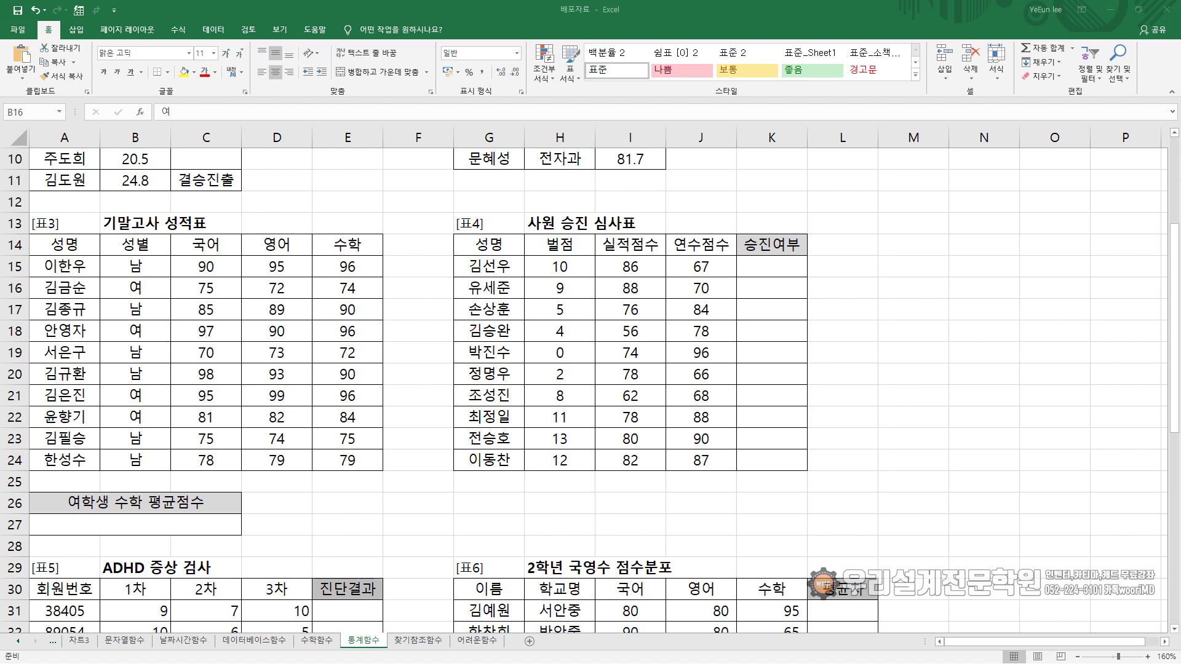
click(90, 521)
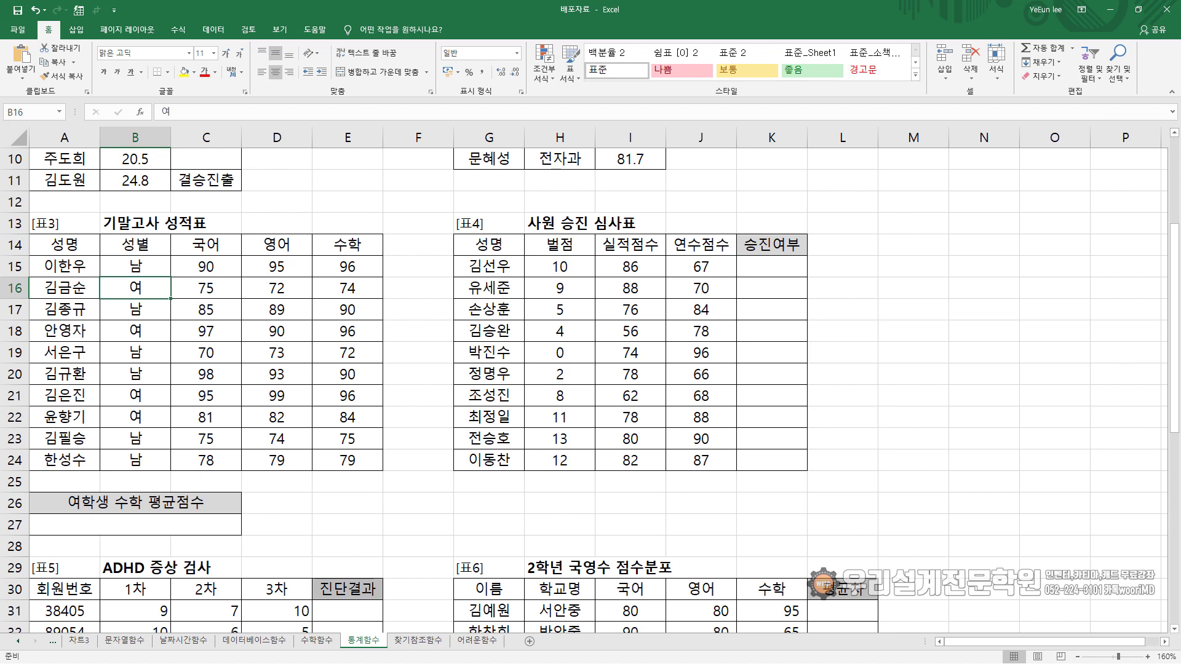
click(160, 244)
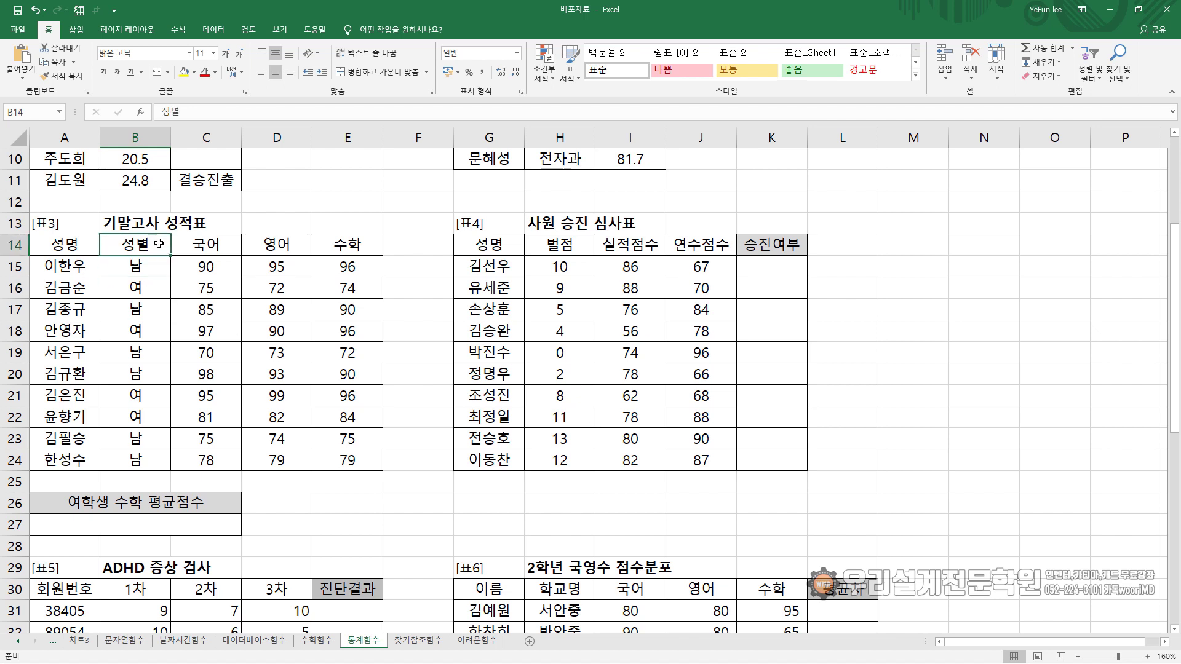
click(151, 296)
click(148, 252)
click(145, 290)
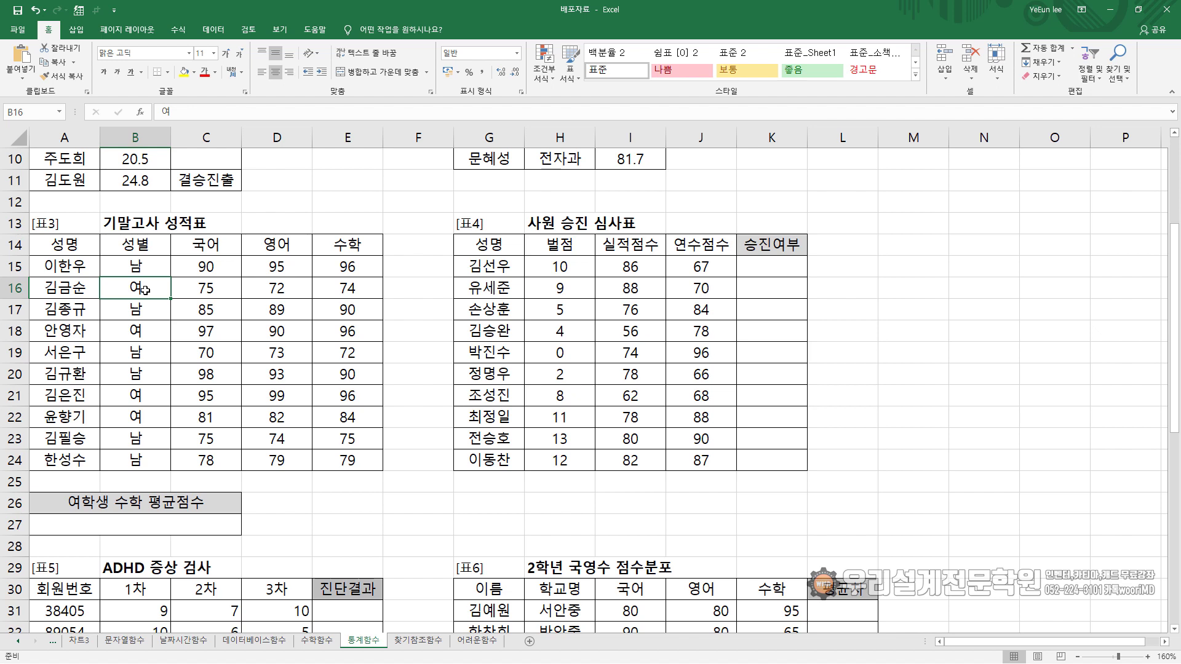
click(152, 244)
click(155, 294)
click(199, 522)
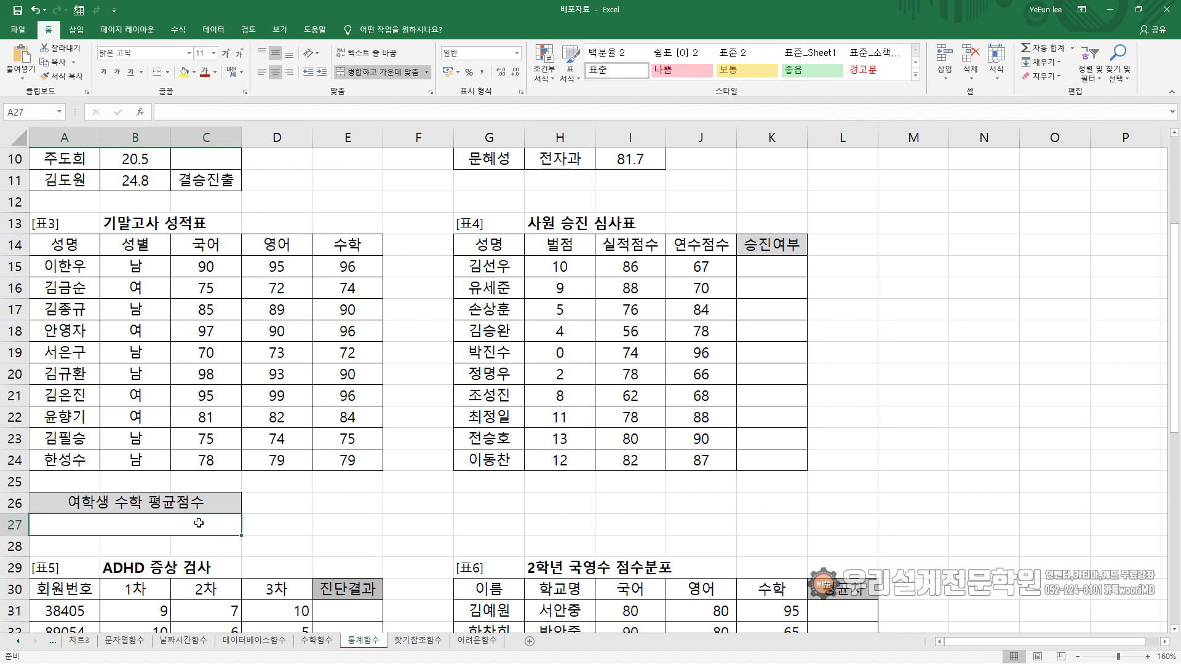
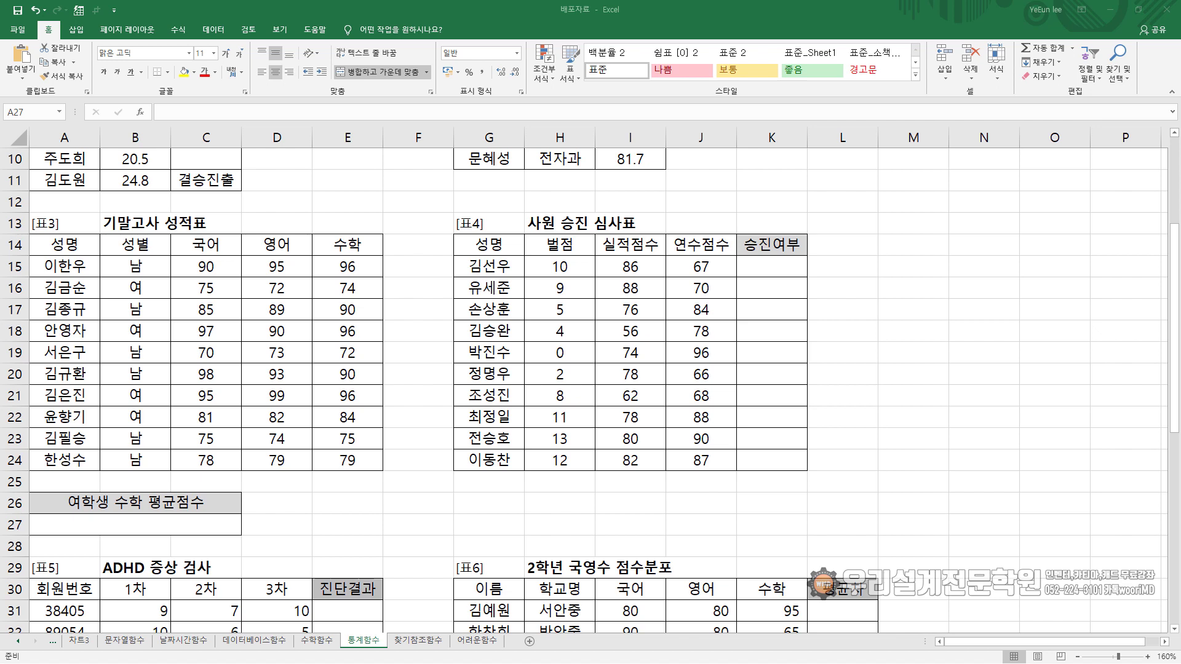
- Write the formula =AVERAGE(I15:J15) in K15 to average the first employee's 실적점수 and 연수점수
click(795, 262)
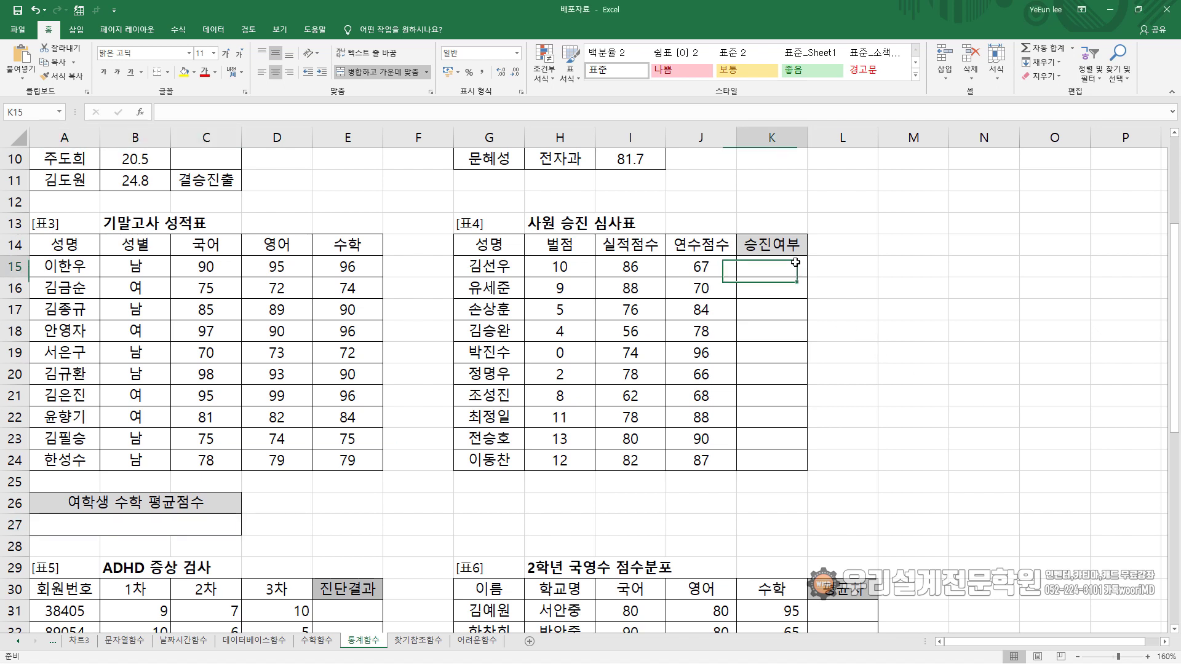
text(=)
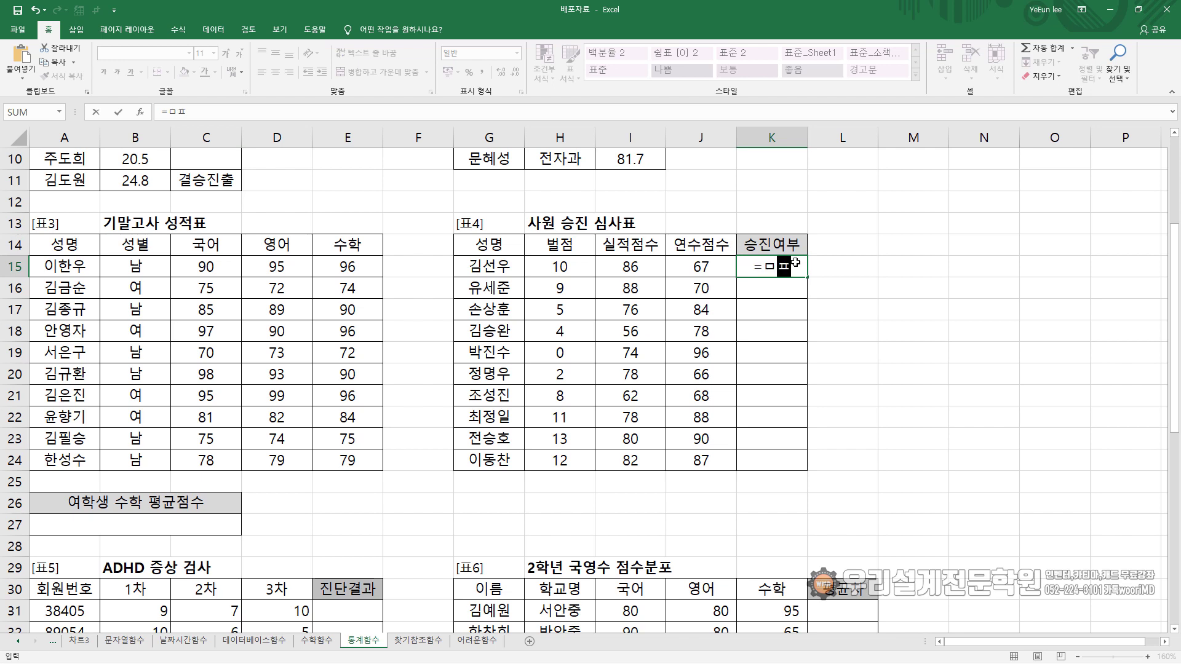
text(AV)
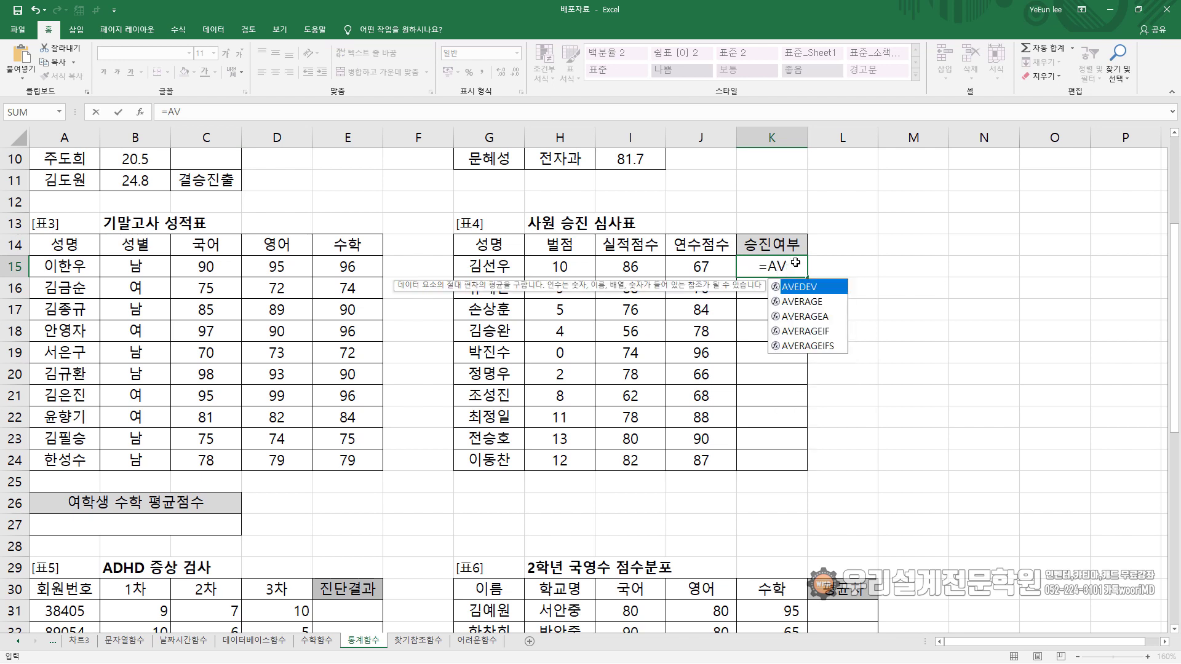
key(Down)
key(Tab)
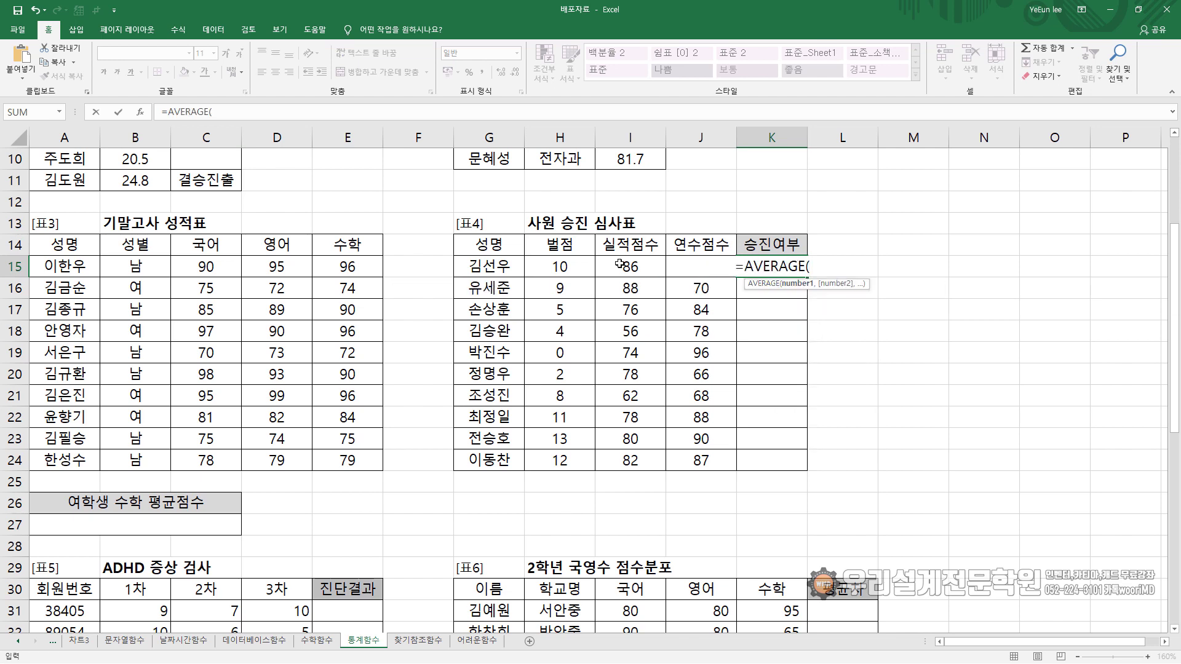
drag(620, 264, 698, 266)
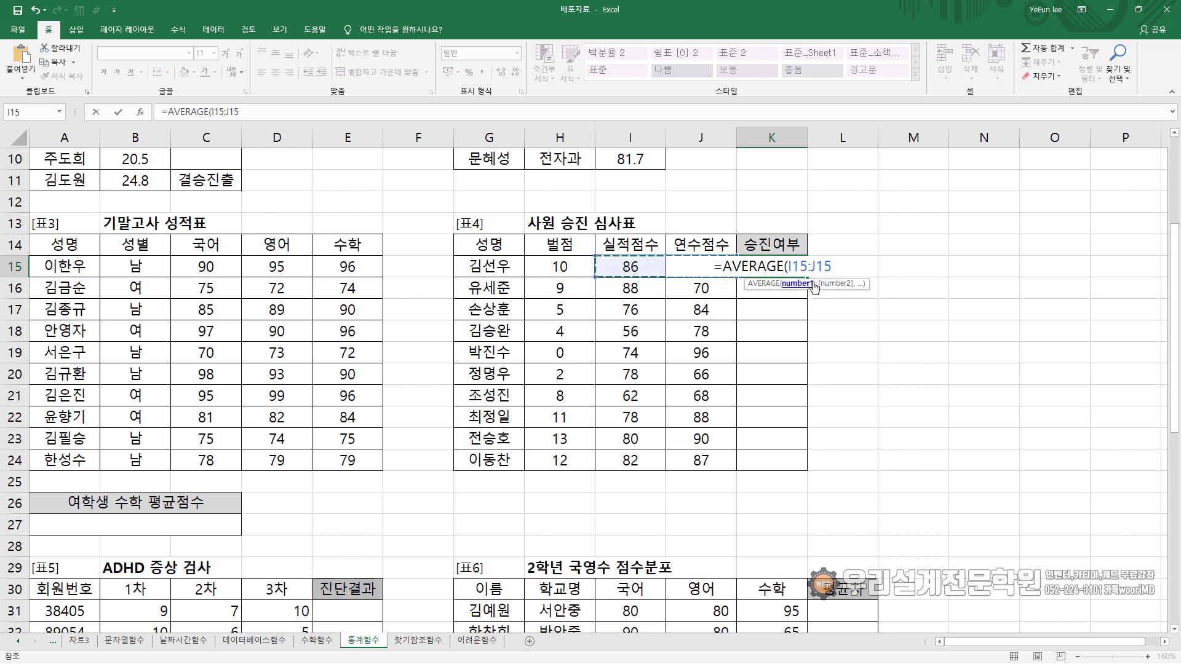
text())
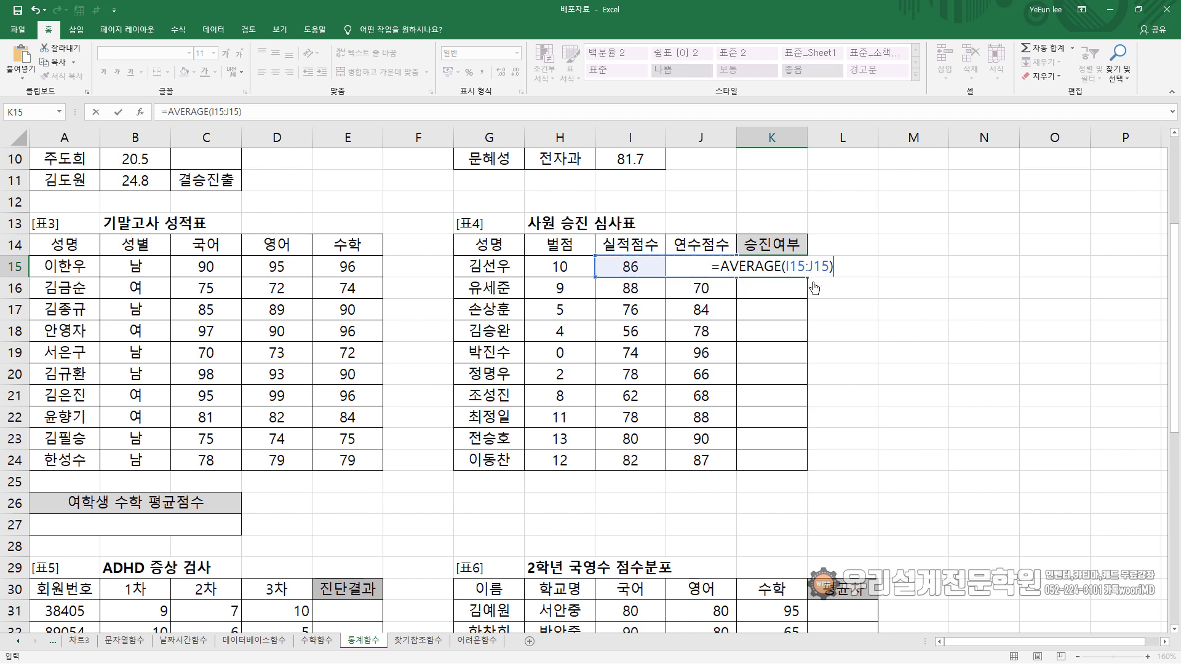
key(Return)
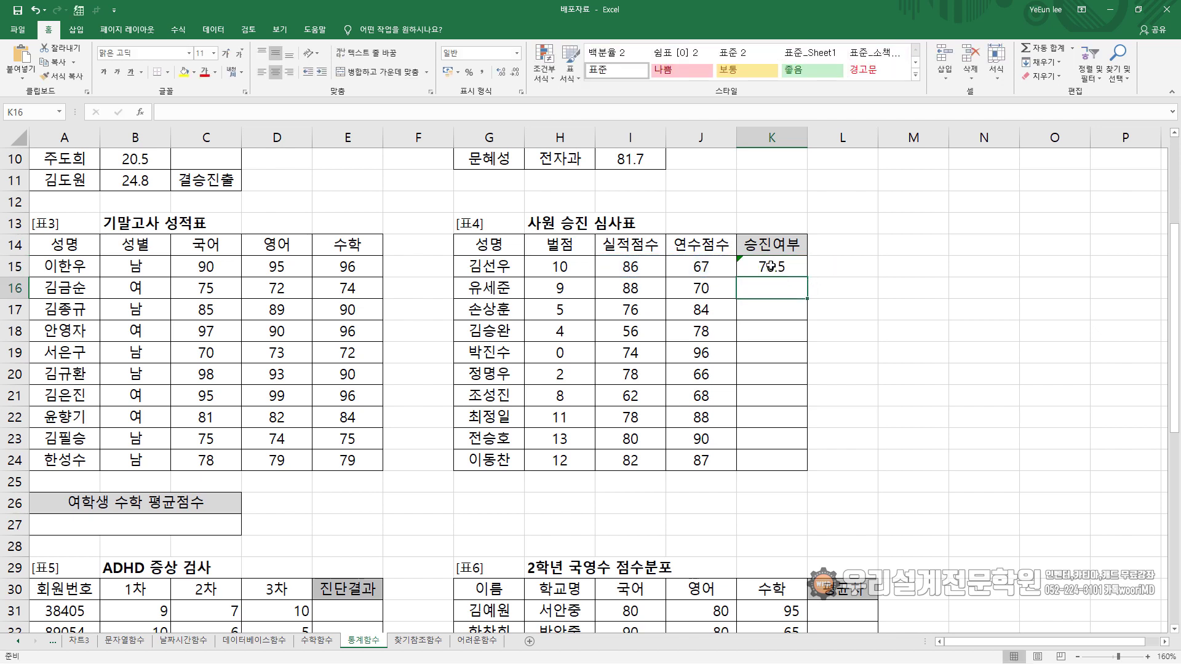
- Fill the AVERAGE formula in K15 down through K24
click(771, 266)
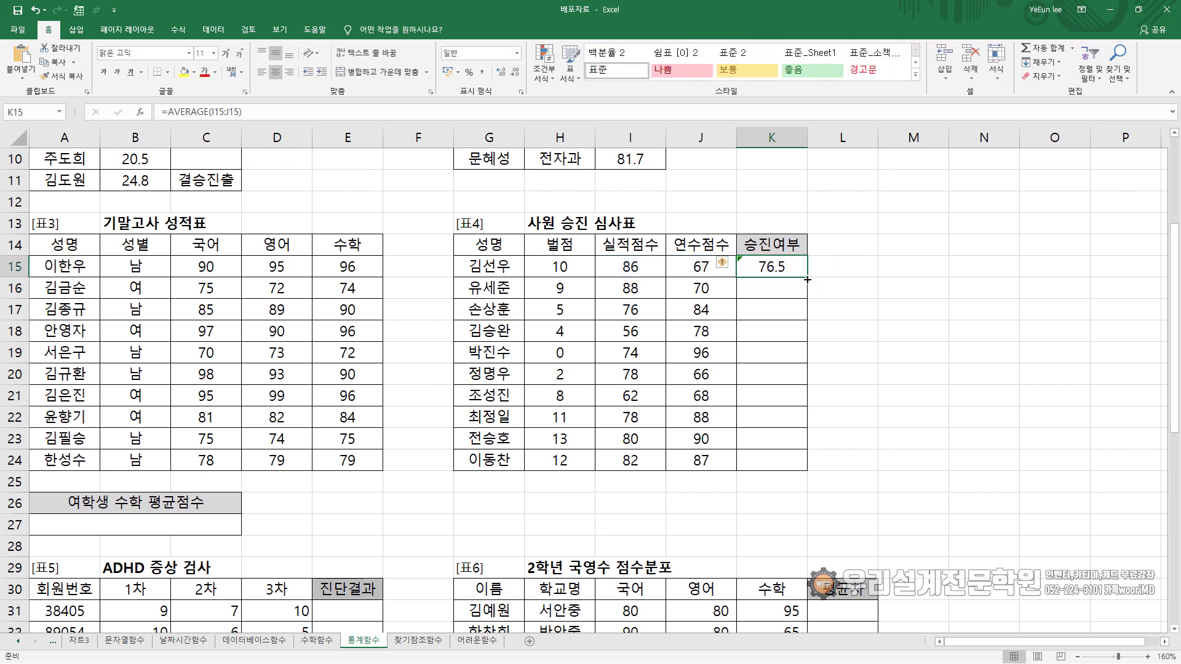
double_click(806, 279)
click(792, 269)
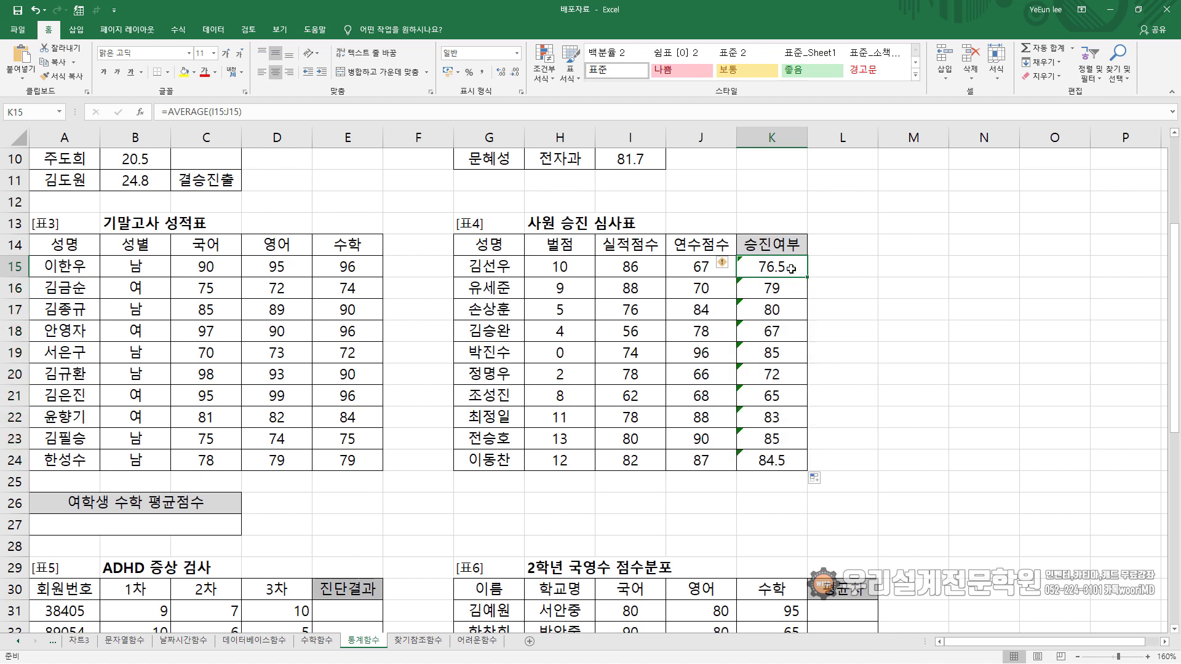
- Nest the K15 AVERAGE inside an AND function and make its first condition AVERAGE(I15:J15)>=75
double_click(796, 268)
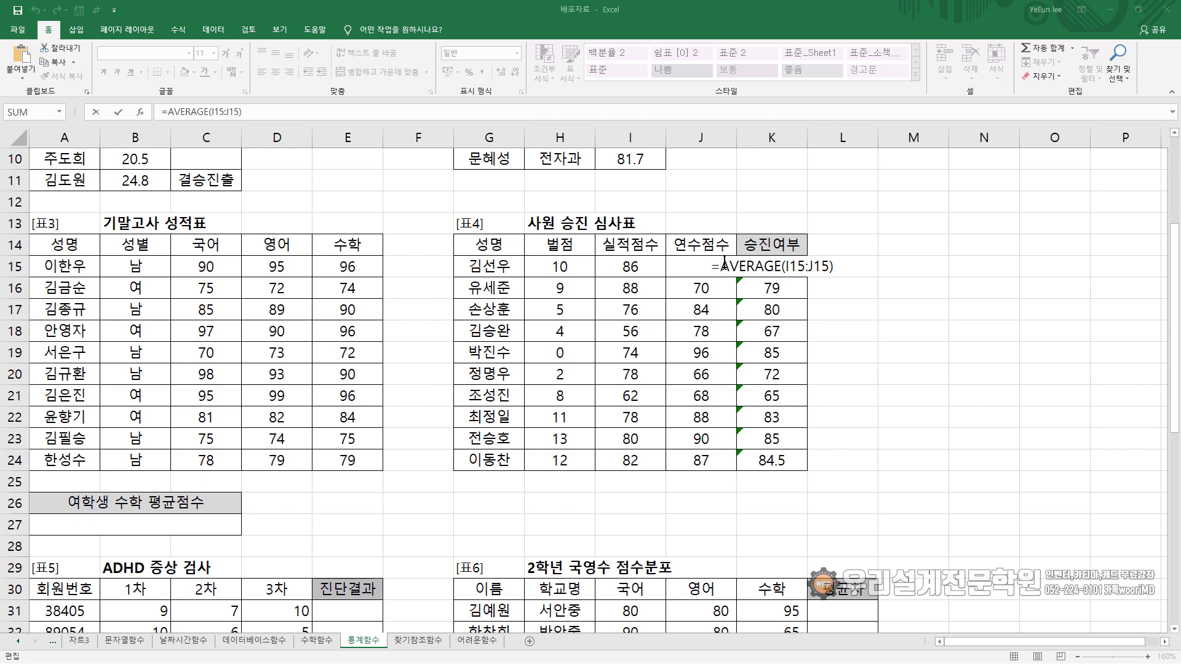
click(800, 268)
key(Left)
key(Left)
key(Left)
key(Left)
key(Left)
key(Left)
key(Left)
key(Left)
key(Left)
key(Left)
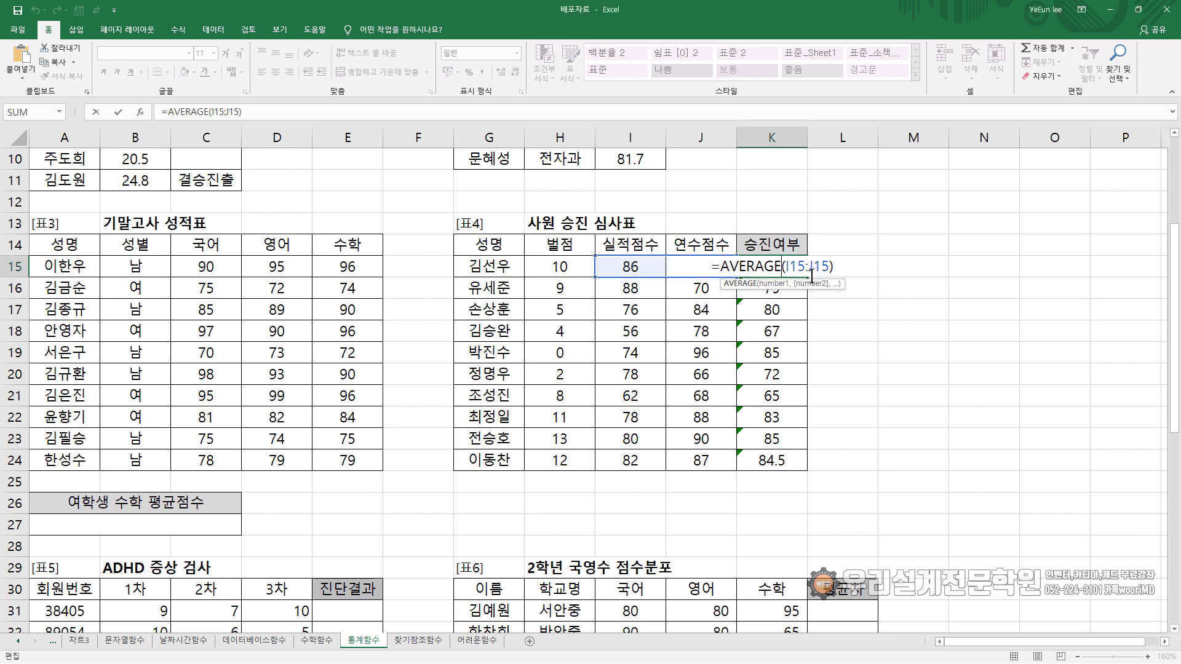
text(AVD)
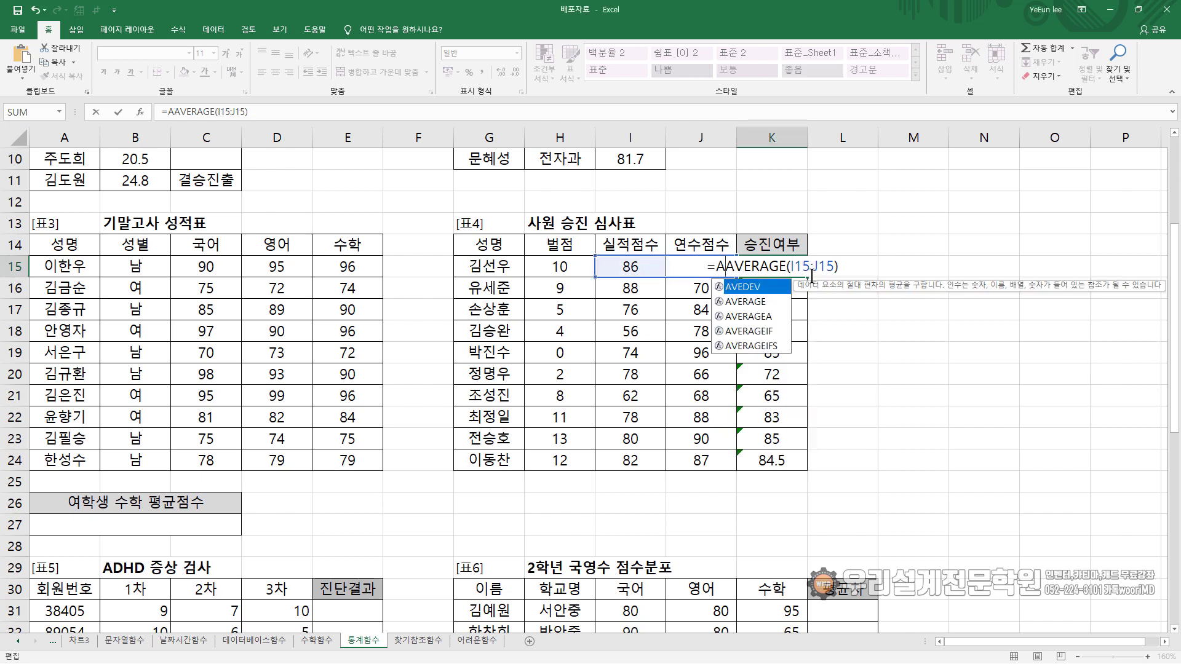
key(BackSpace)
key(BackSpace)
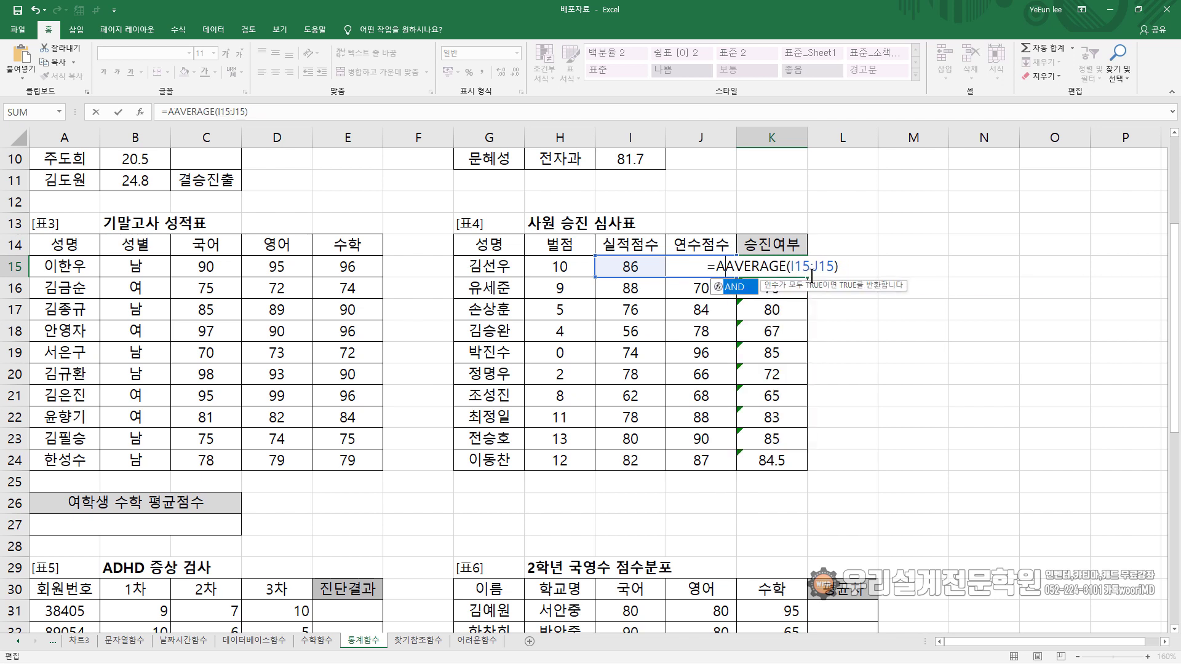
text(ND()
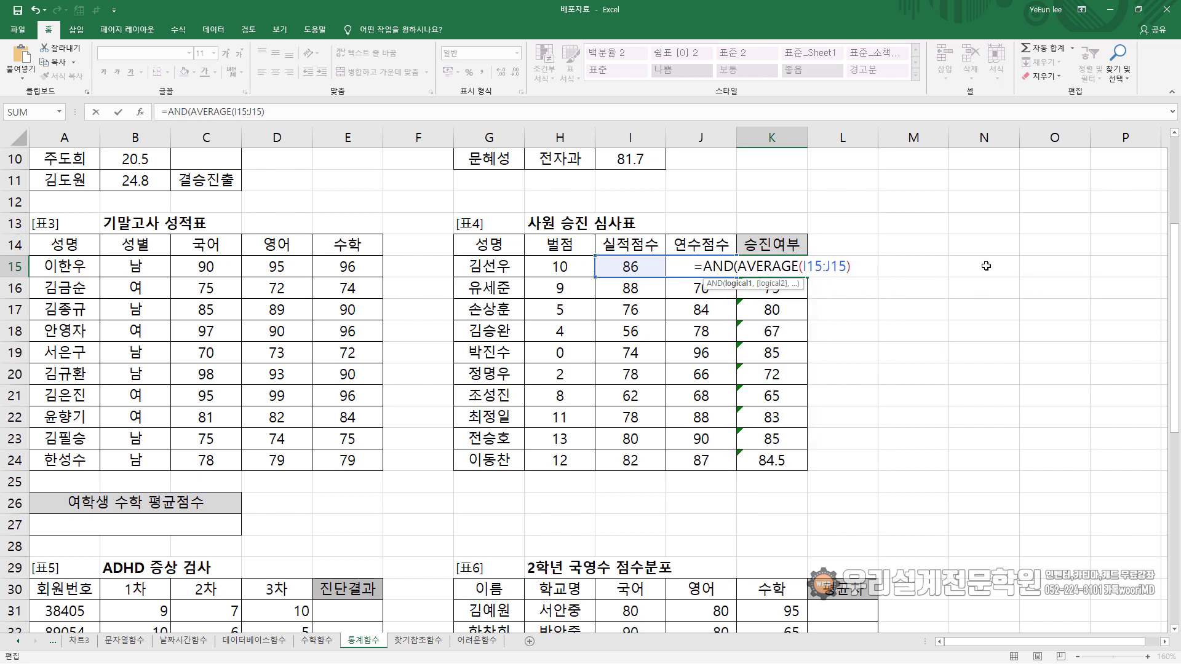
text(>=)
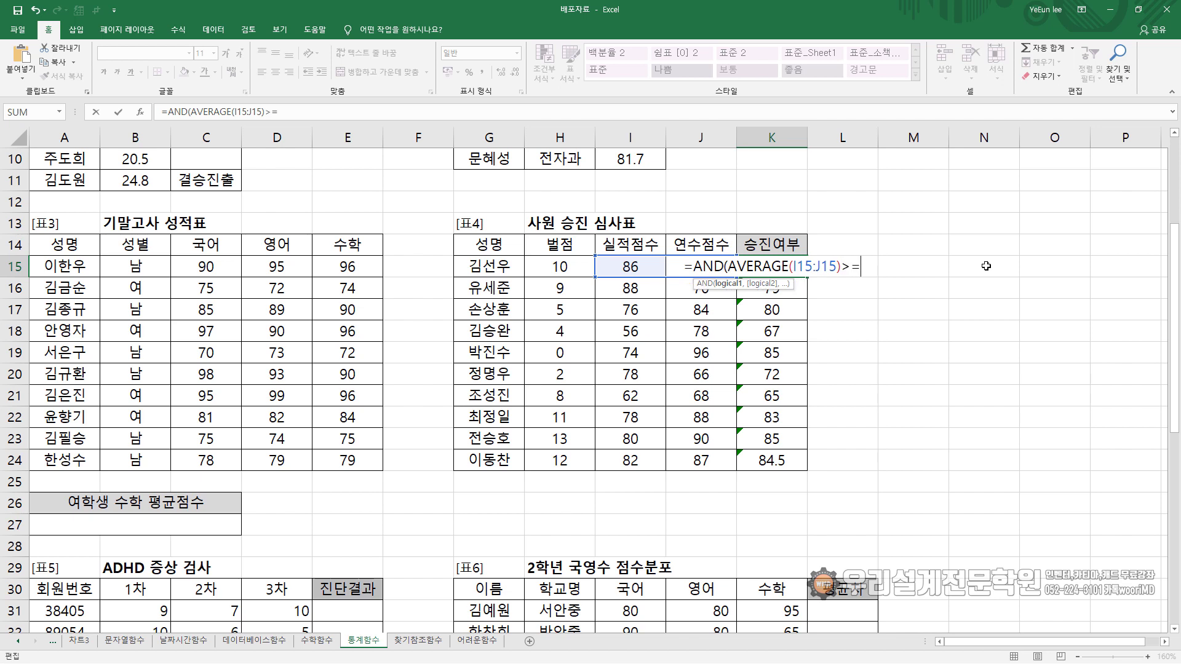
text(75)
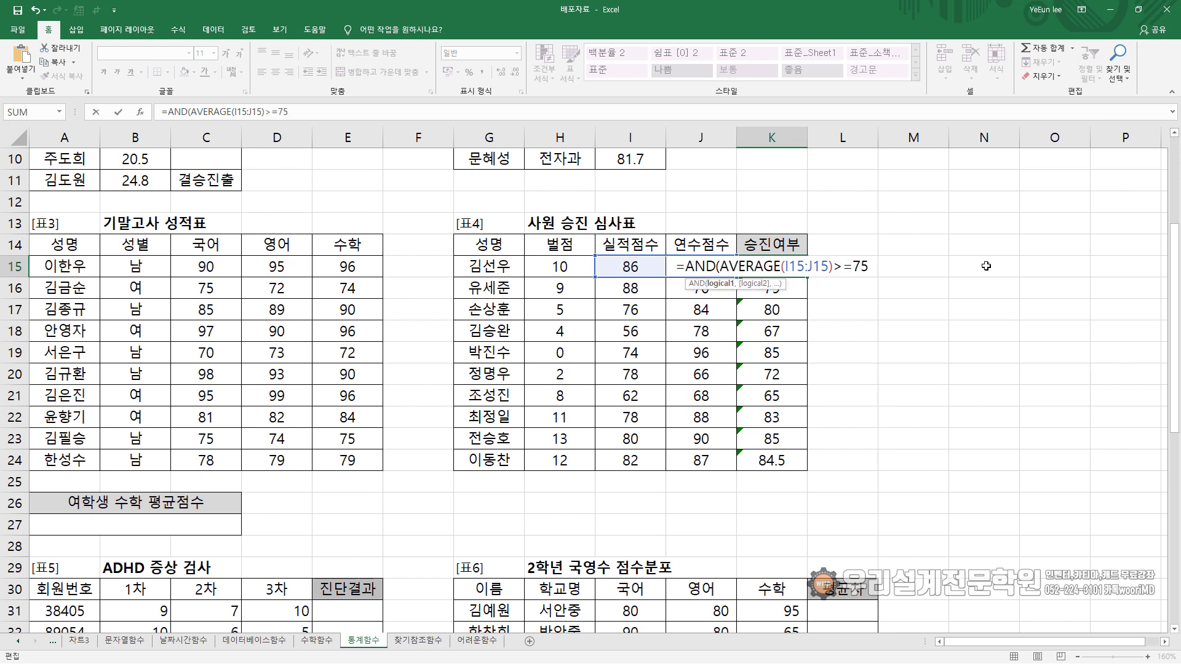
- Add H15<10 as the second AND condition in K15, close the function and commit the formula
text(,)
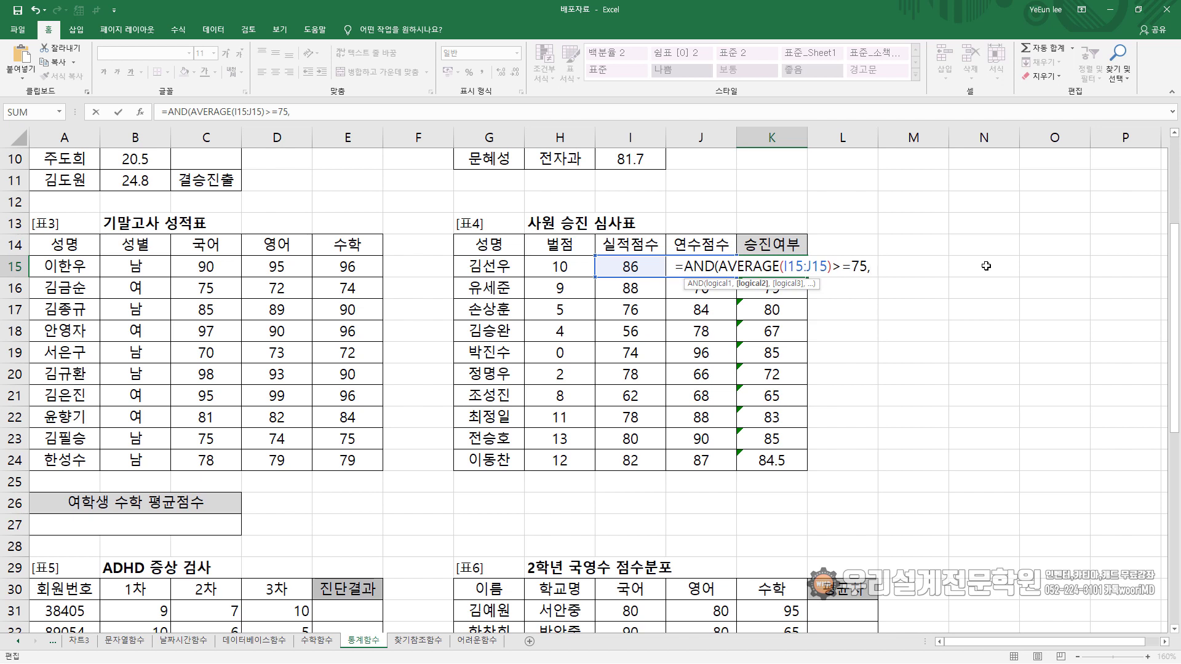
click(548, 267)
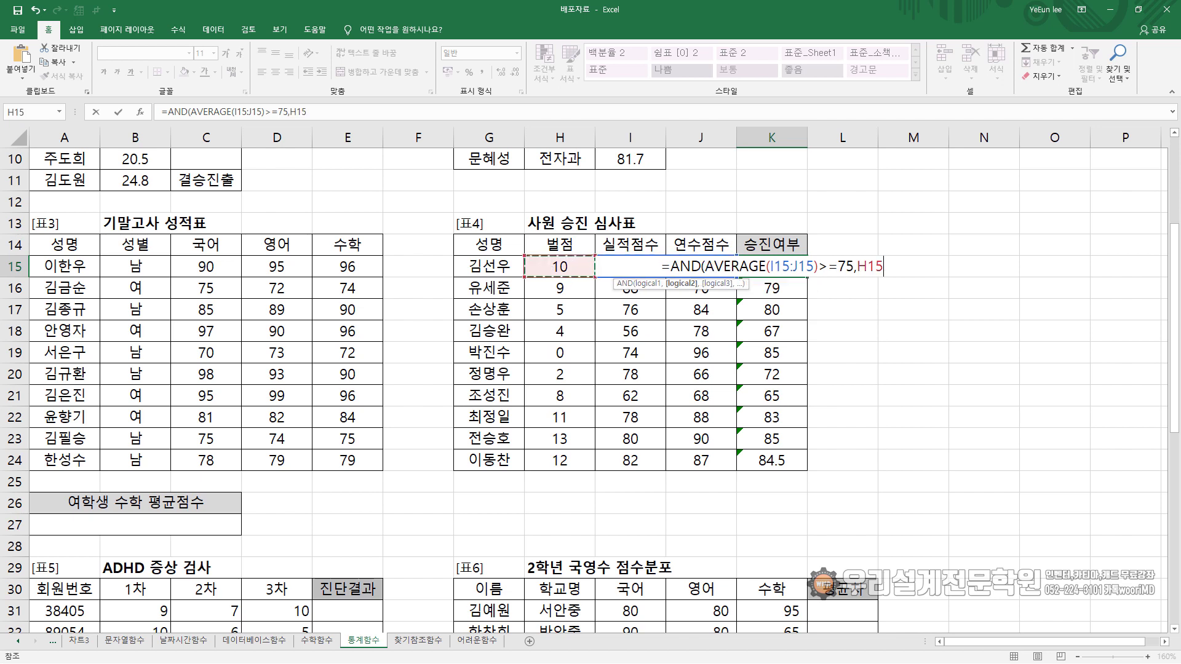
text(<=)
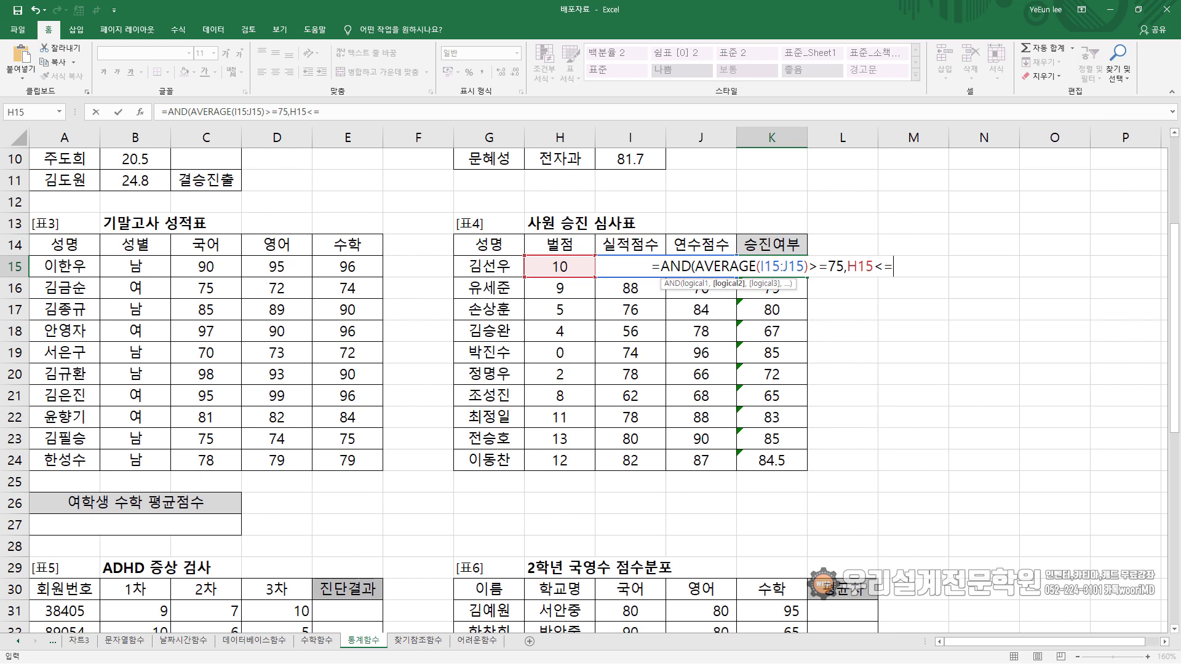
key(BackSpace)
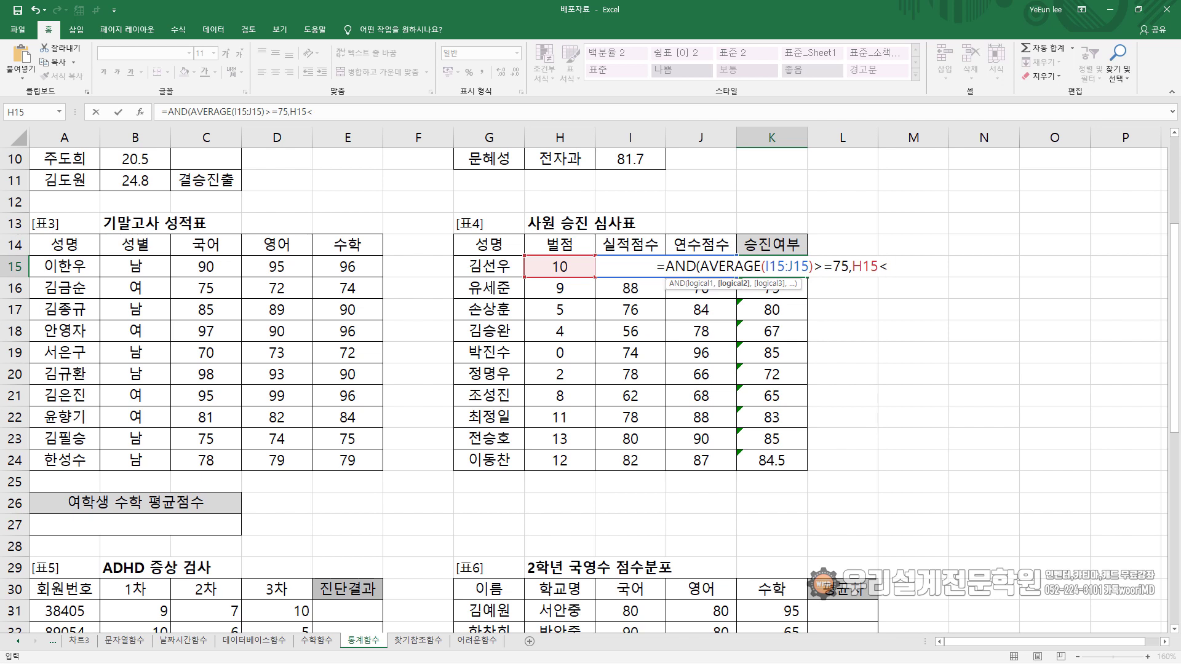
text(10)
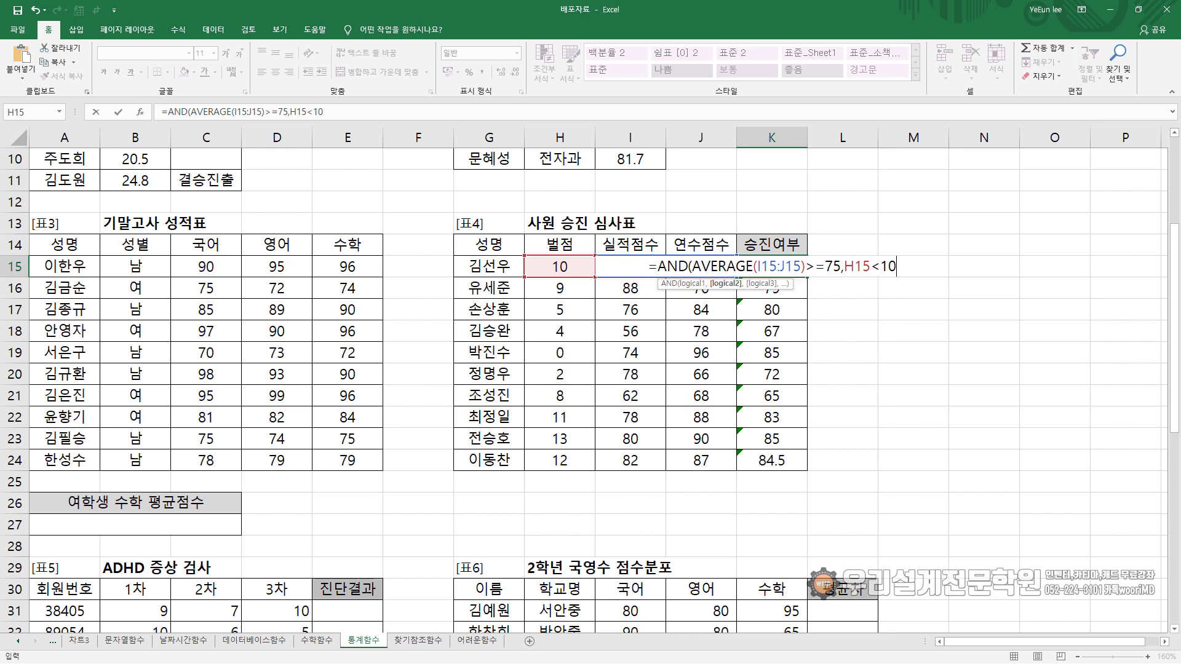
text())
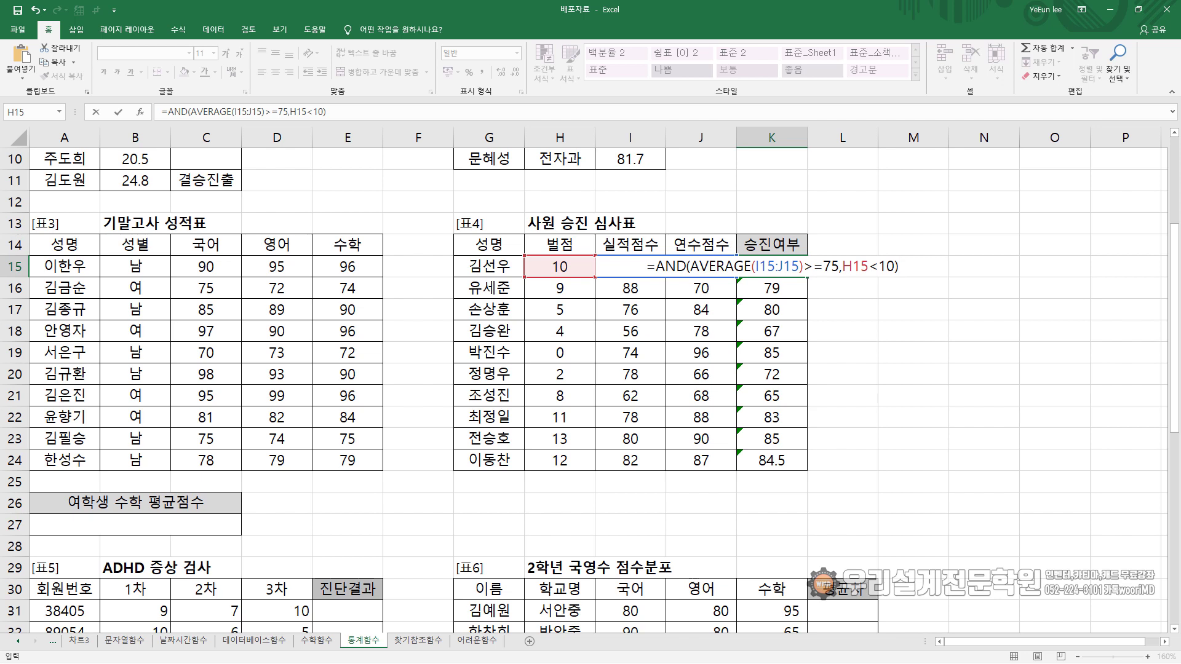
text(,)
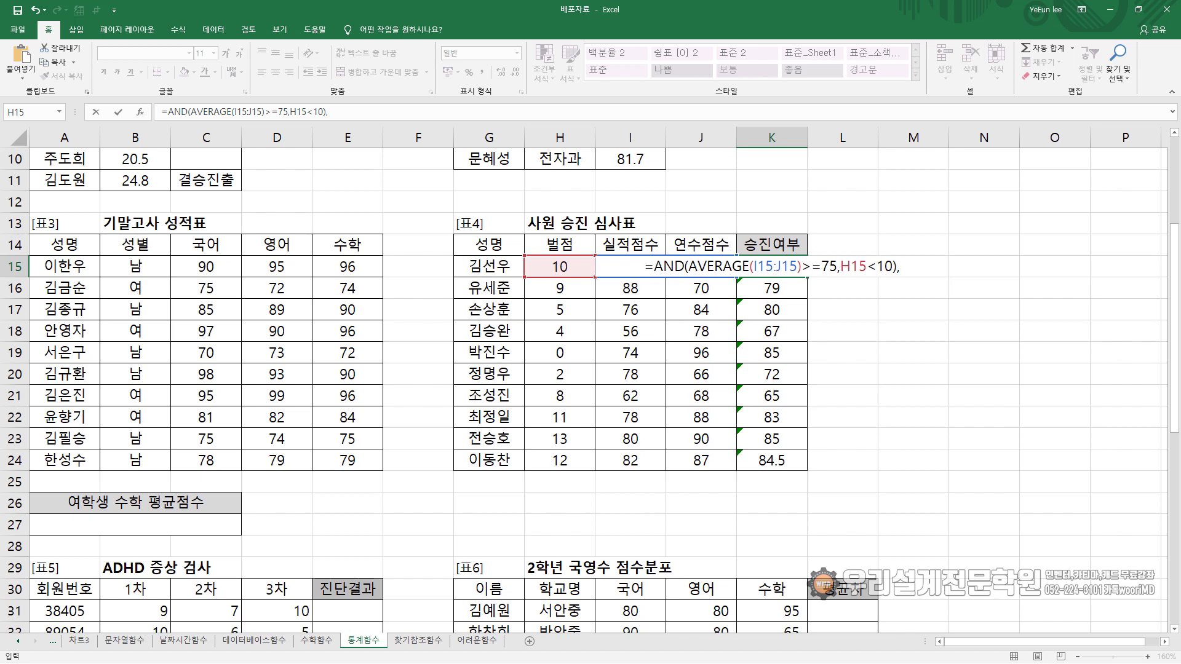
key(BackSpace)
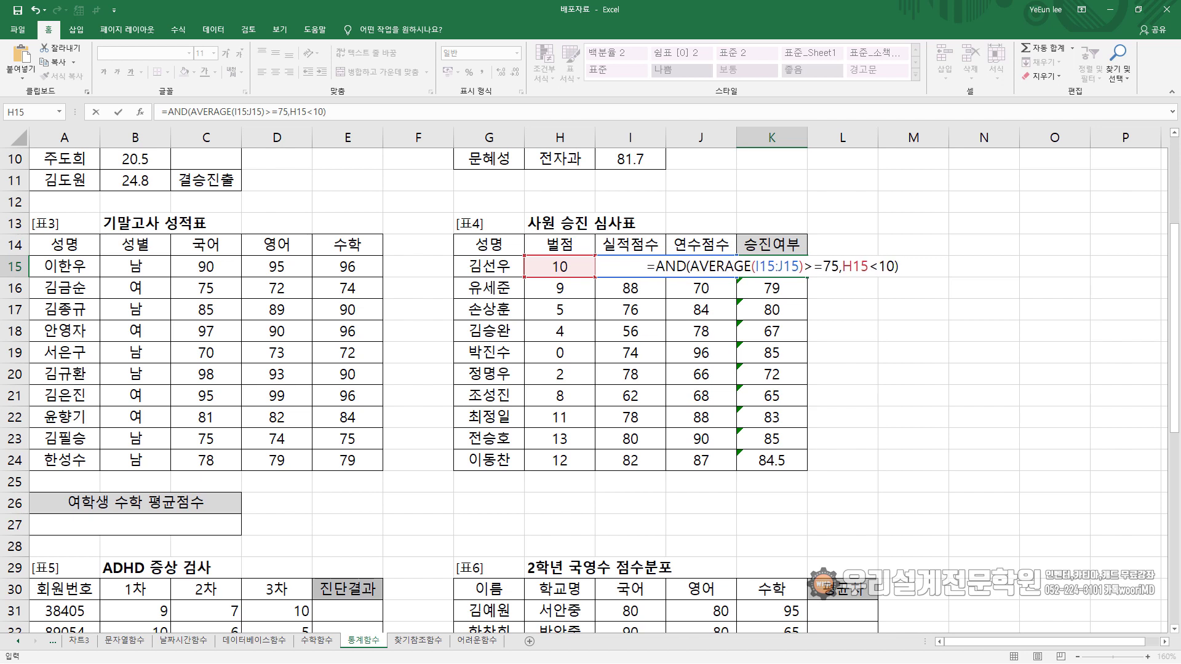
key(Return)
- Fill the AND formula in K15 down through K24, and wrap the AND test in K15 inside an IF function
click(759, 273)
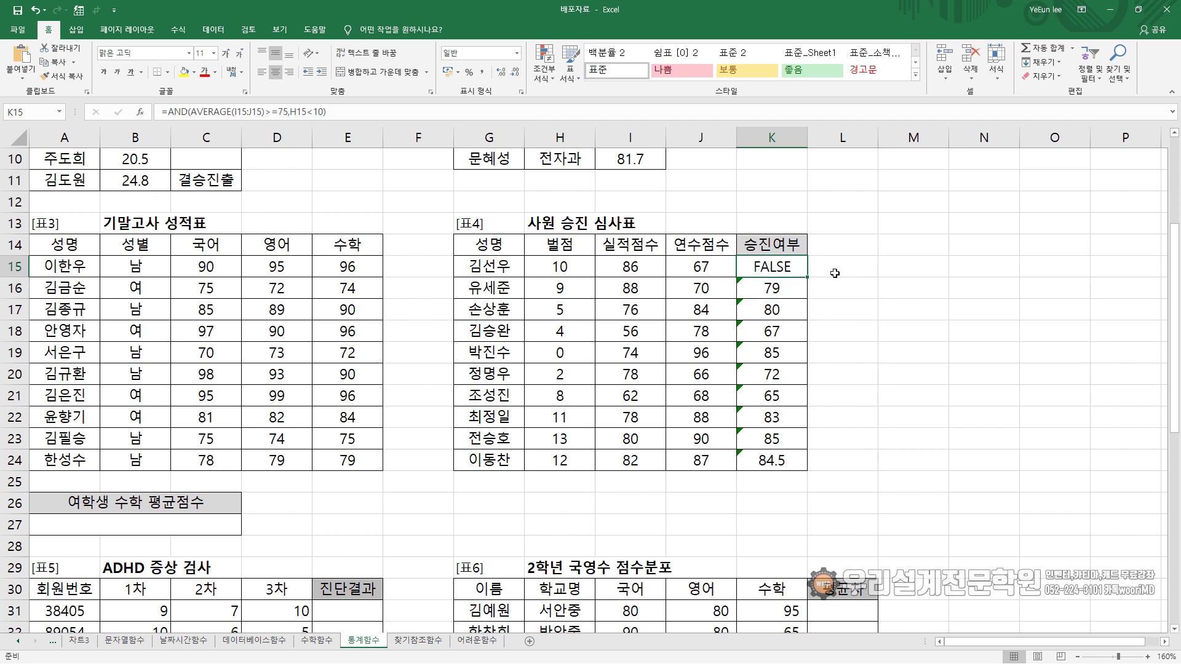
double_click(806, 277)
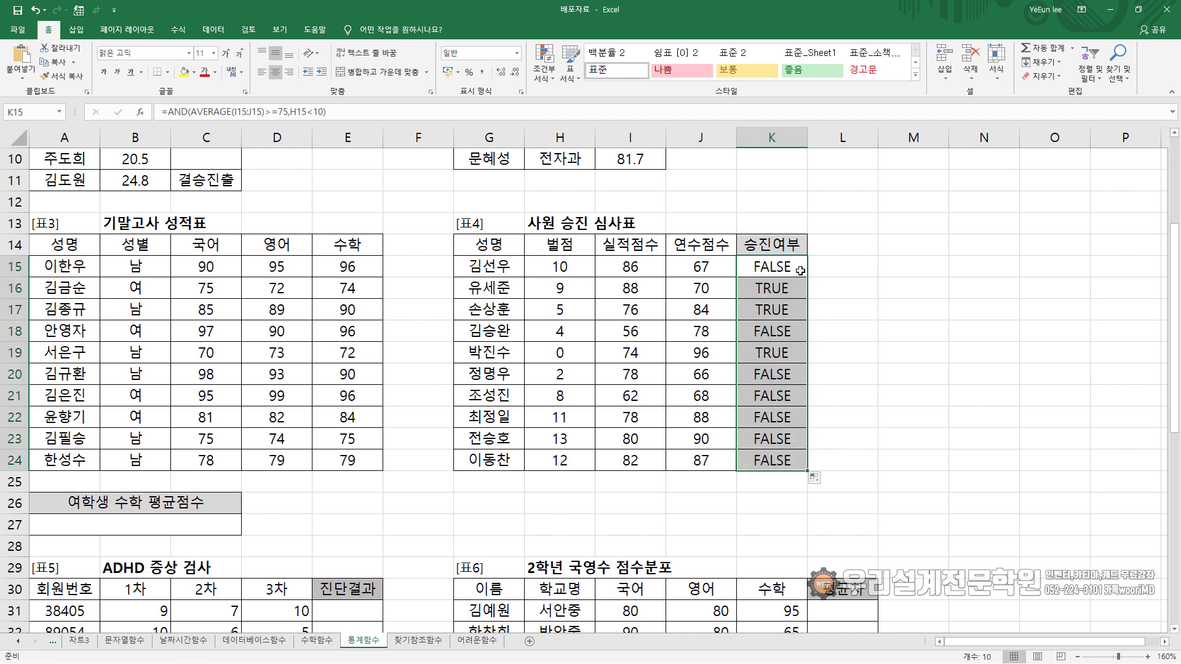
double_click(796, 269)
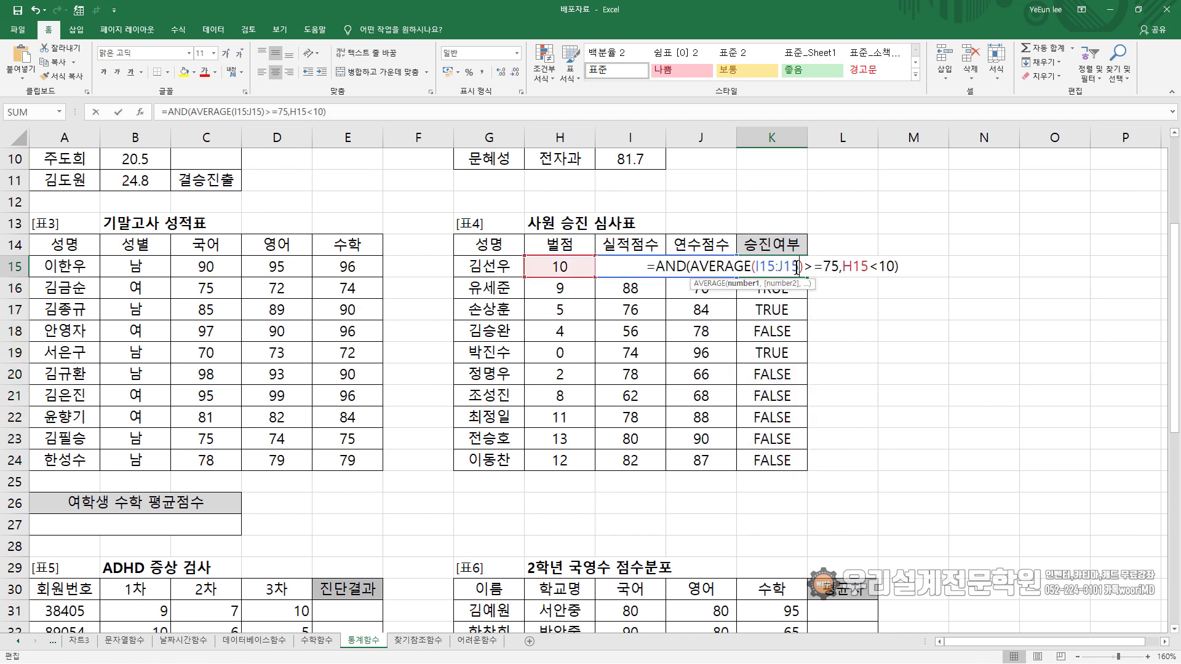
click(655, 271)
text(IF()
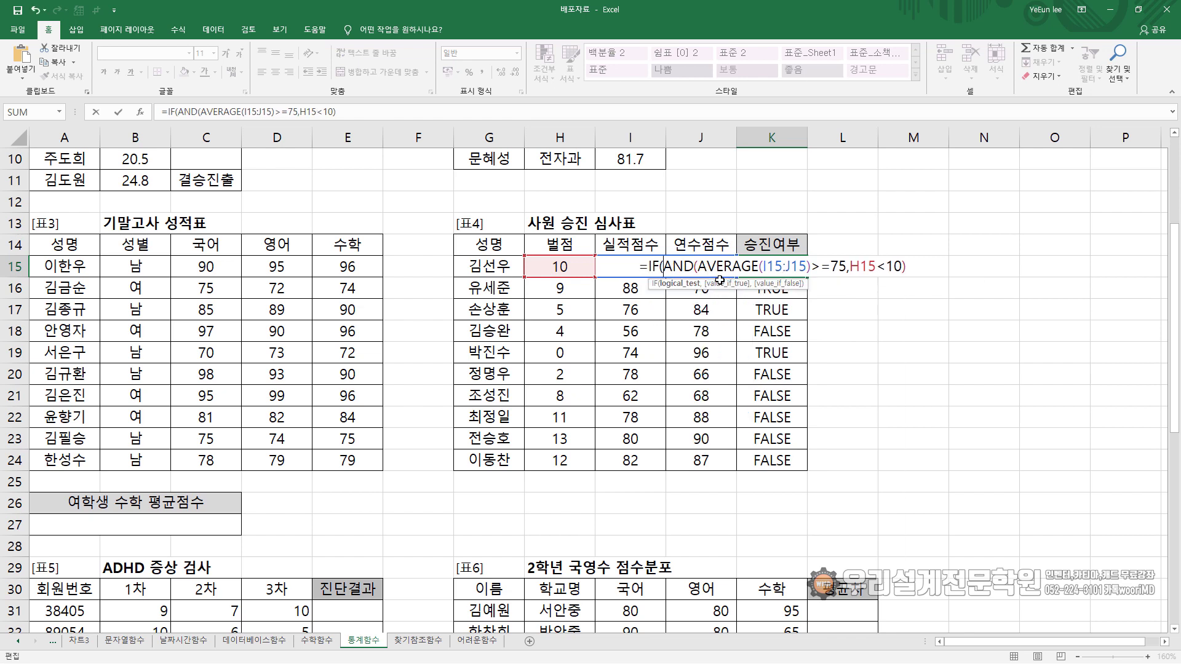
- Complete the K15 IF formula to return "승진" when true and "" otherwise, and fill it down through K24
click(913, 266)
text(,")
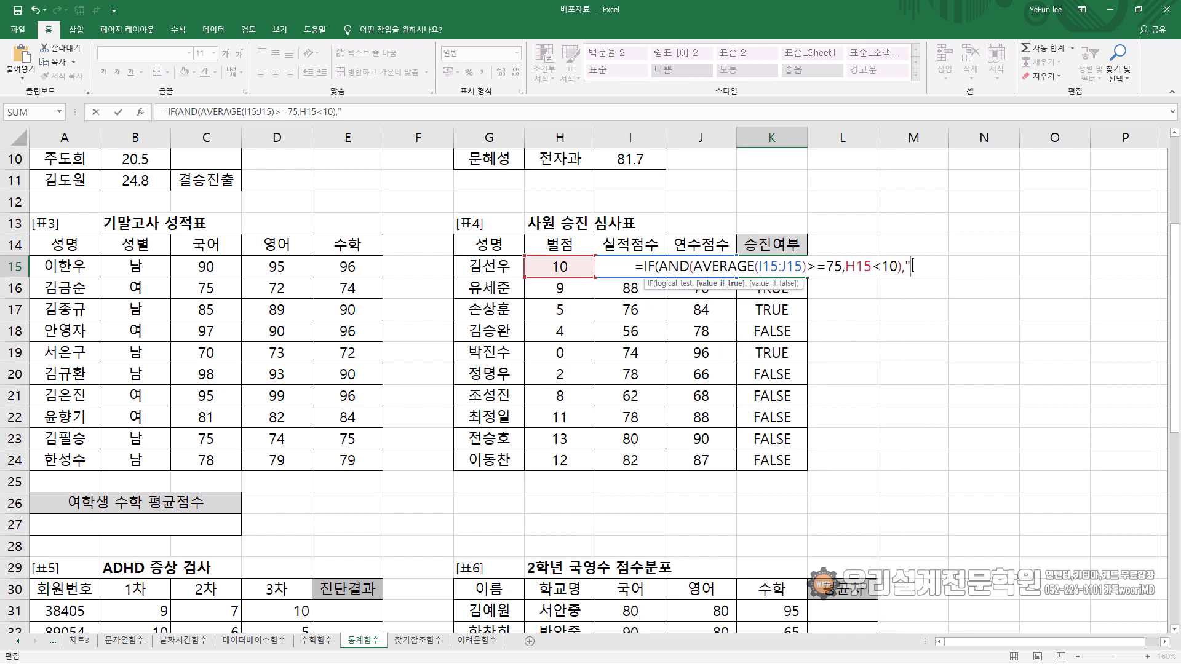
text(승진)
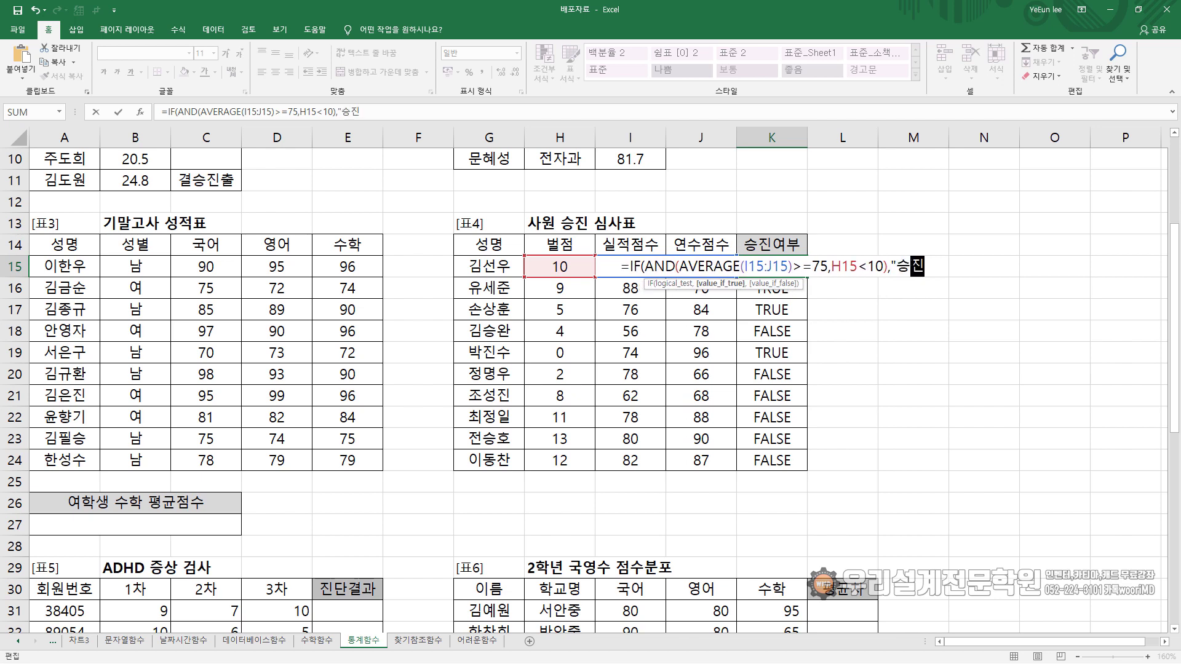
text(","")
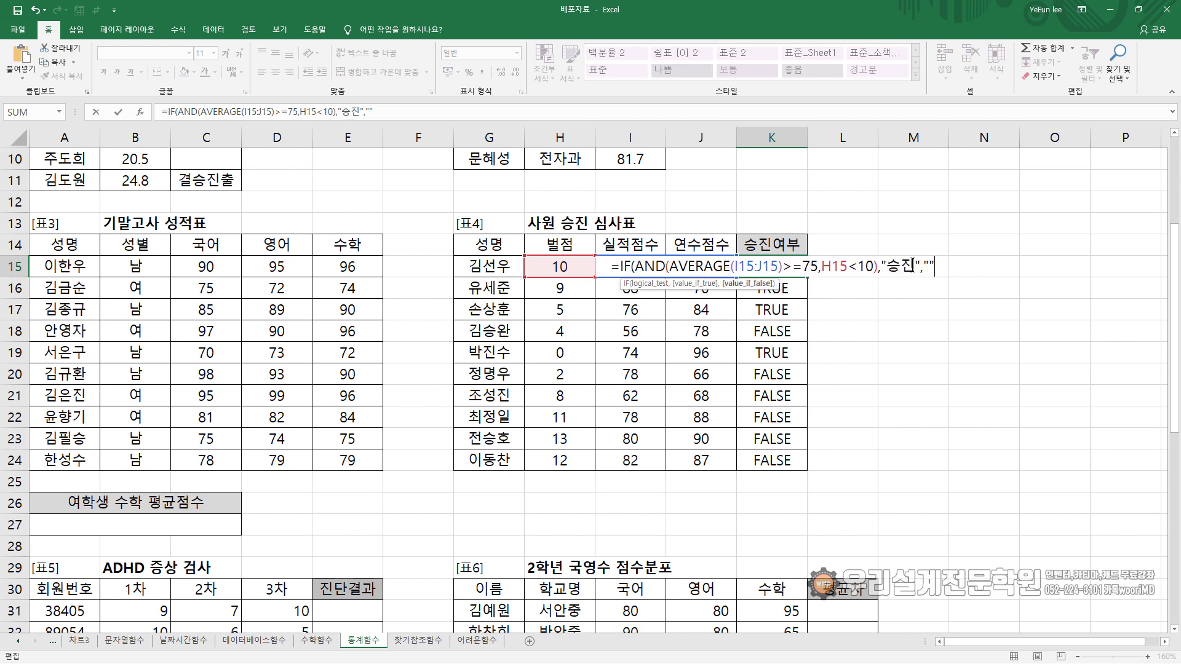
text())
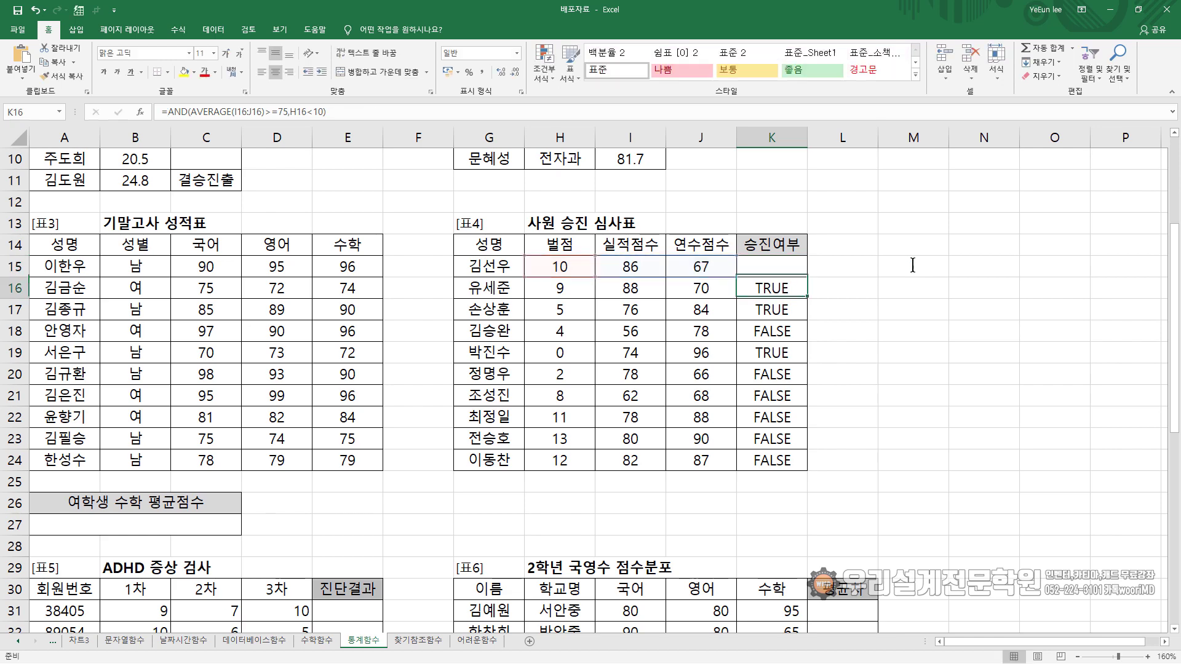
key(Return)
click(753, 271)
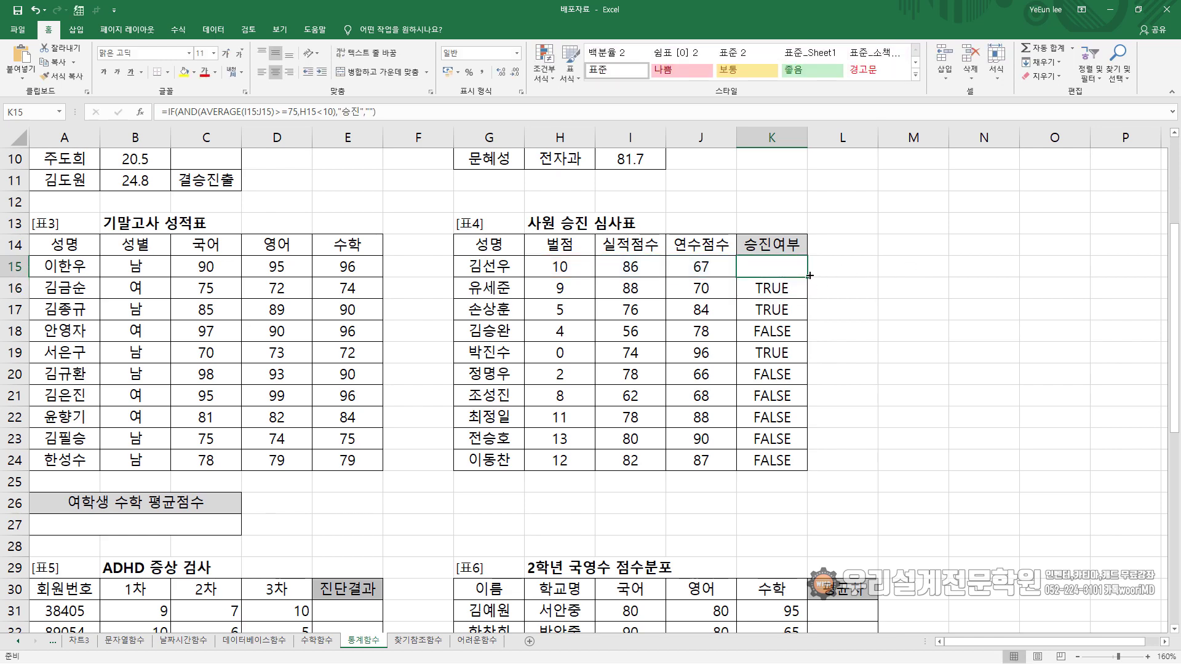
drag(808, 276, 807, 470)
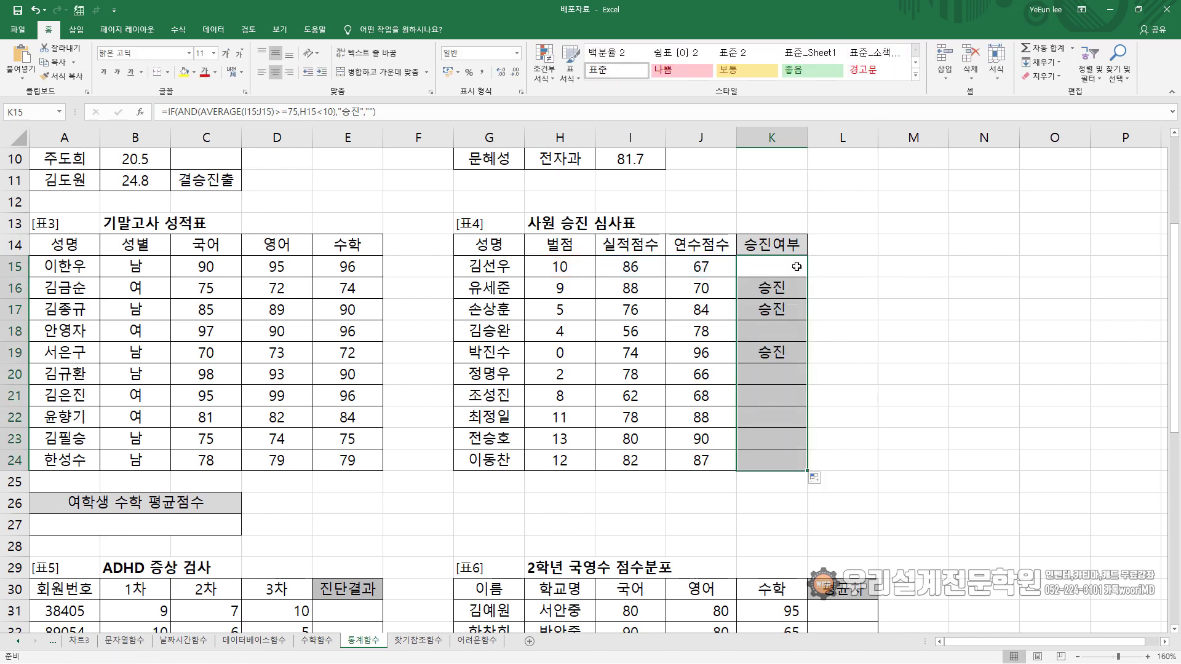
- Review how the AVERAGE, AND and IF parts of the K15 formula are nested, leaving the formula as it is
double_click(796, 266)
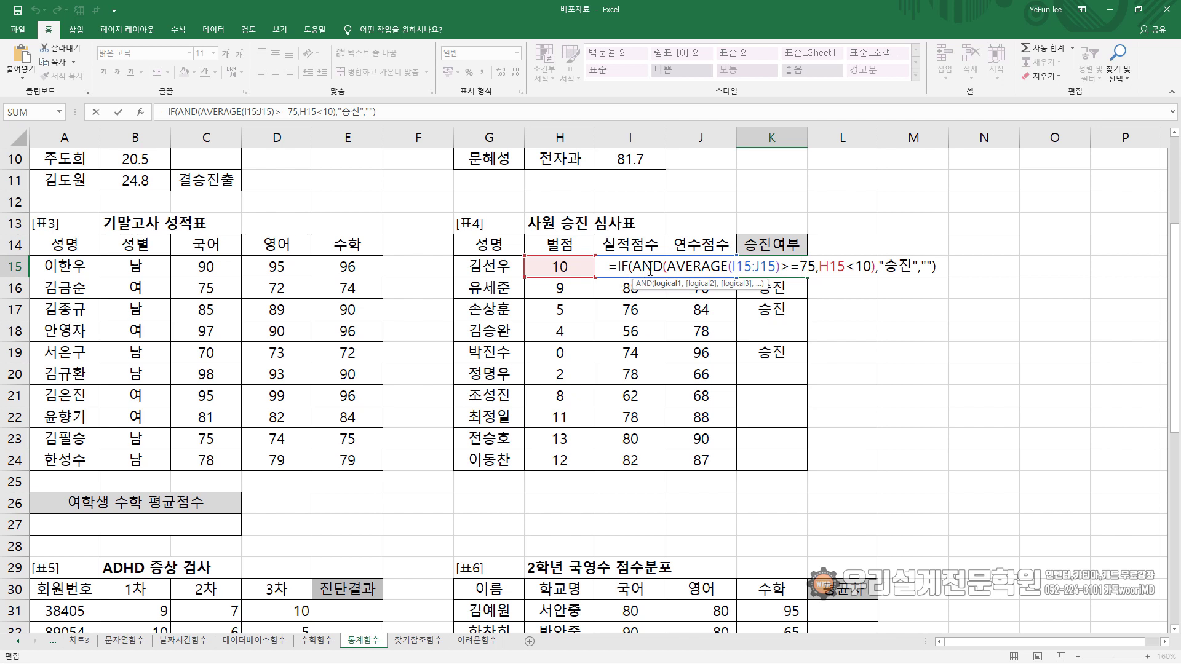
drag(666, 270, 872, 271)
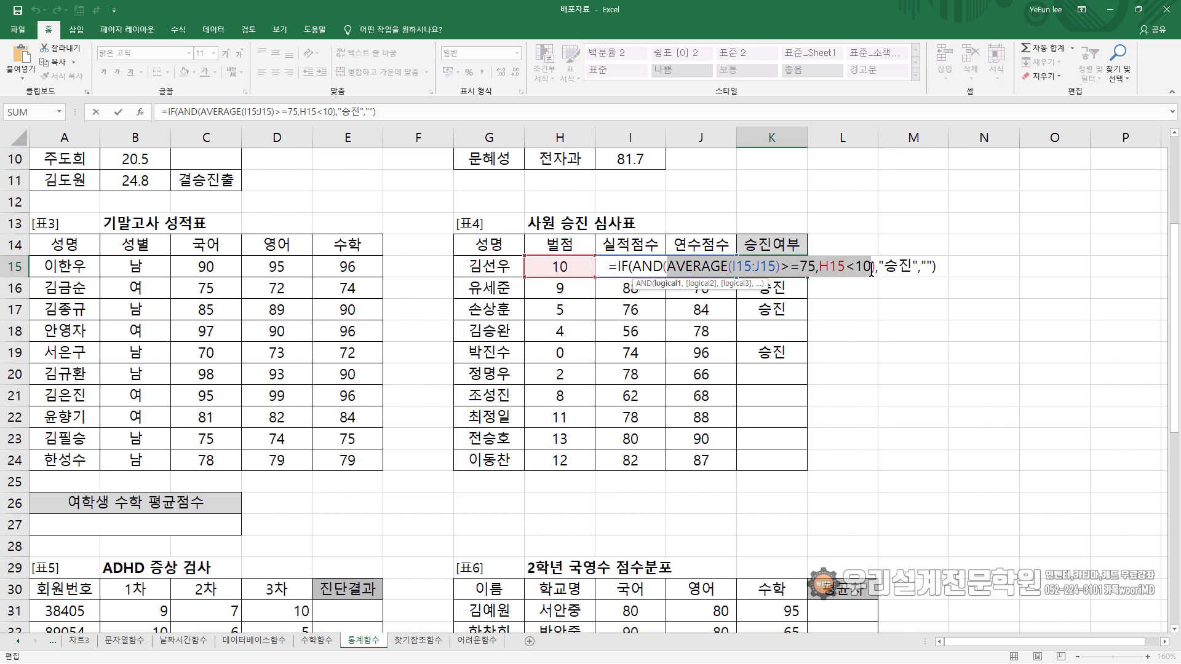
drag(640, 265, 874, 267)
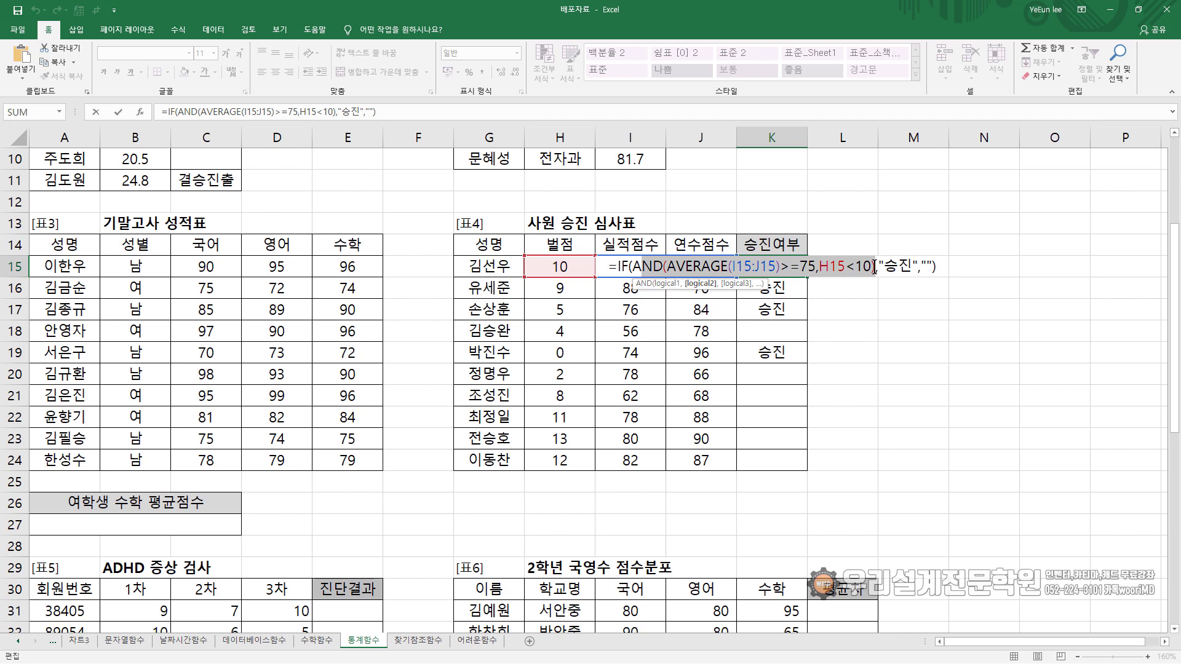
drag(874, 266, 876, 266)
drag(618, 271, 943, 269)
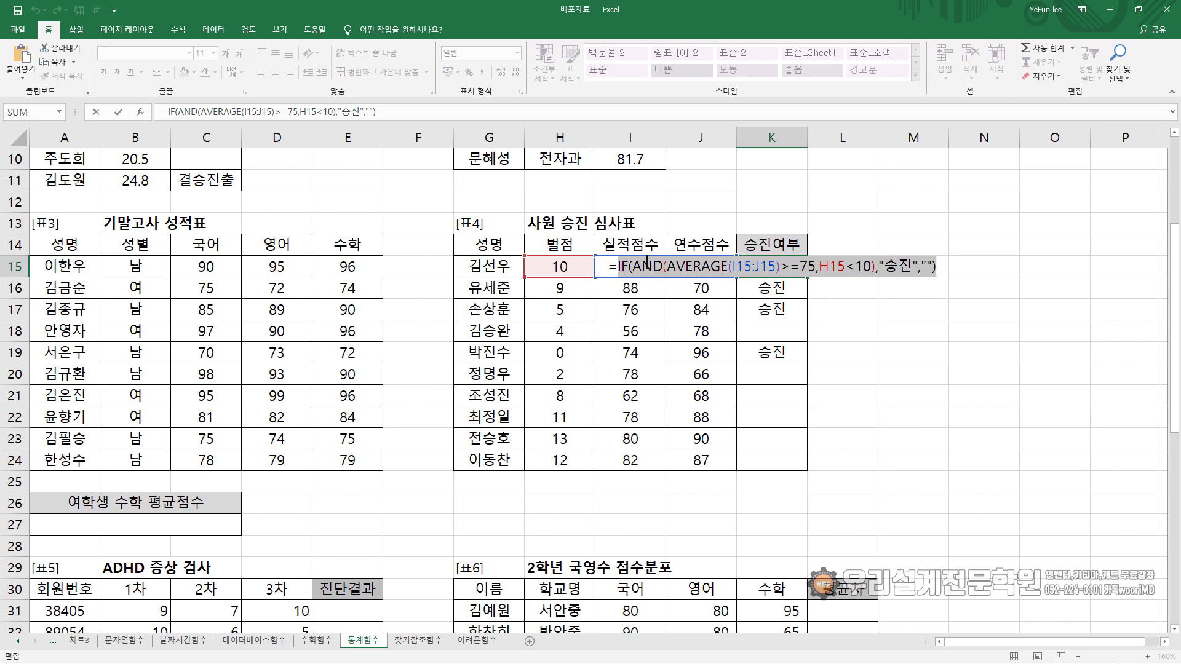
drag(617, 268, 878, 267)
drag(633, 267, 870, 265)
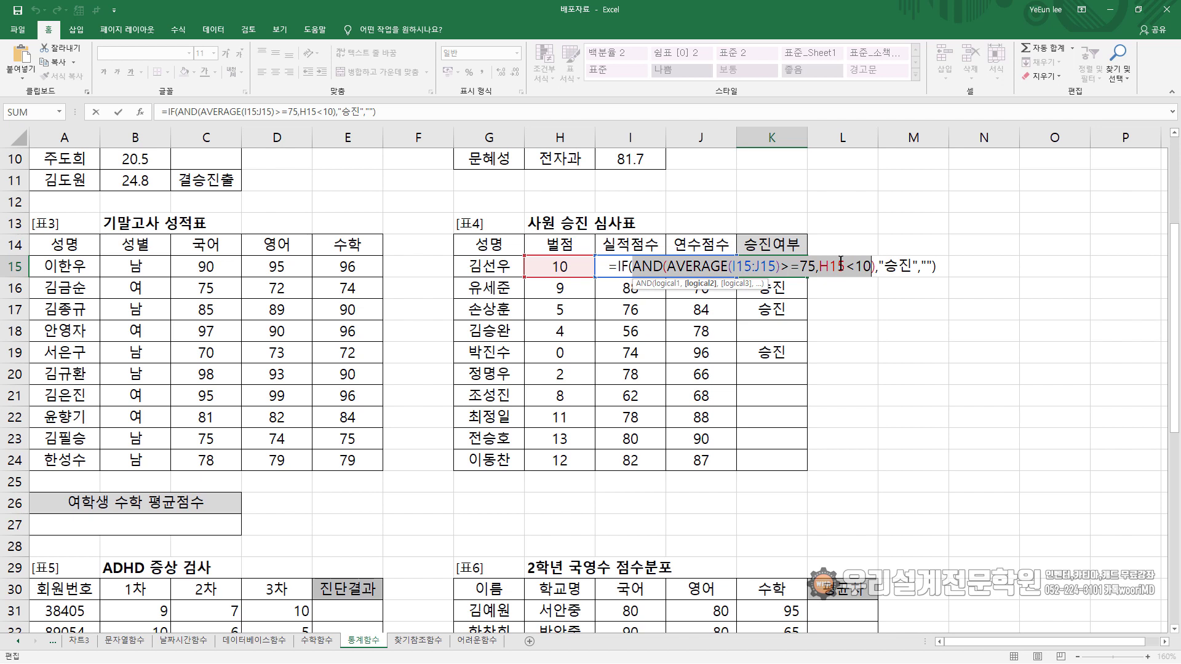
key(Return)
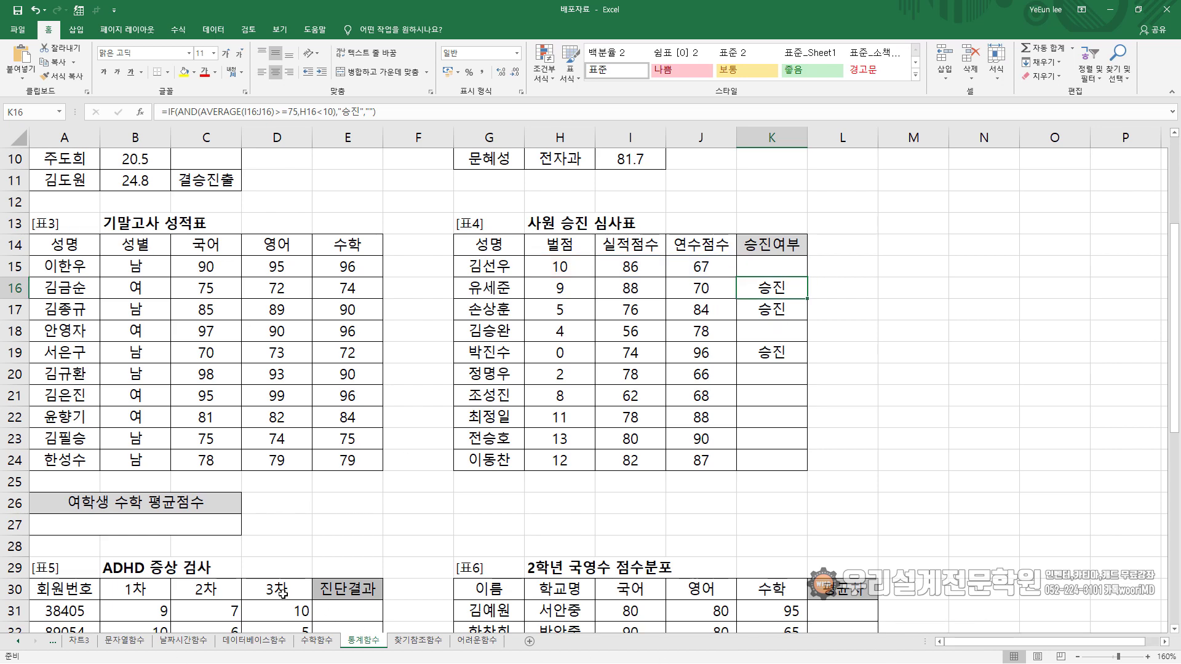
- Start an AND formula in E31, the first 진단결과 cell of 표5, with B31>=7 as its first condition
scroll(138, 560, down, 4)
scroll(138, 561, down, 2)
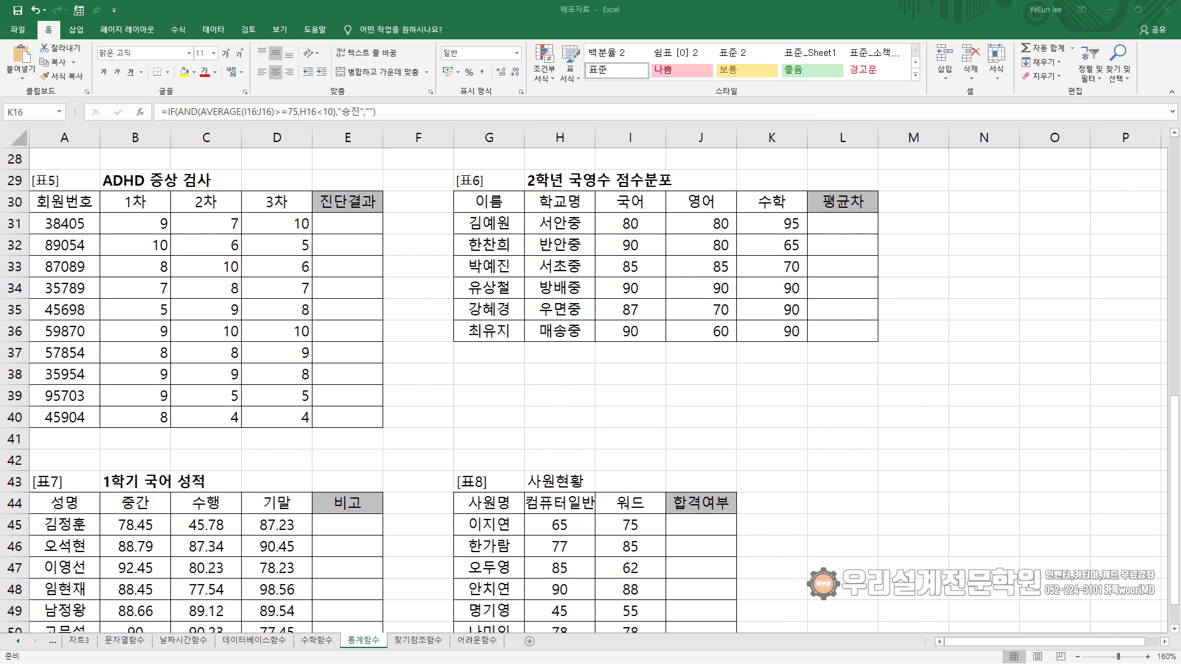
click(350, 222)
text(=)
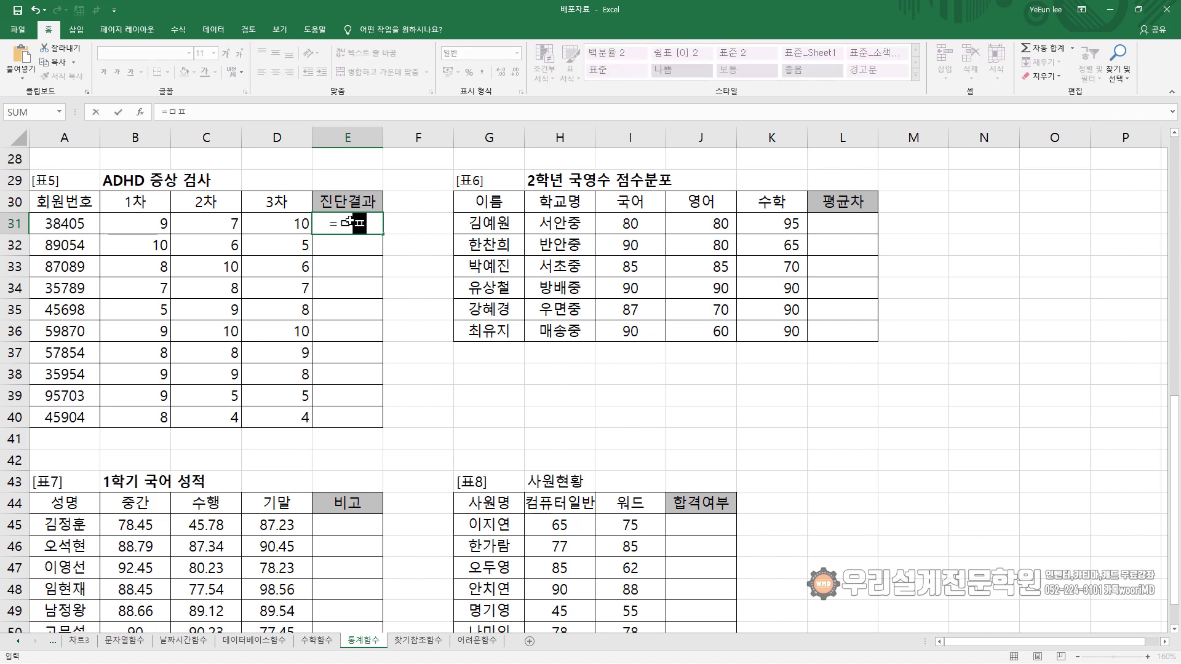
text(A)
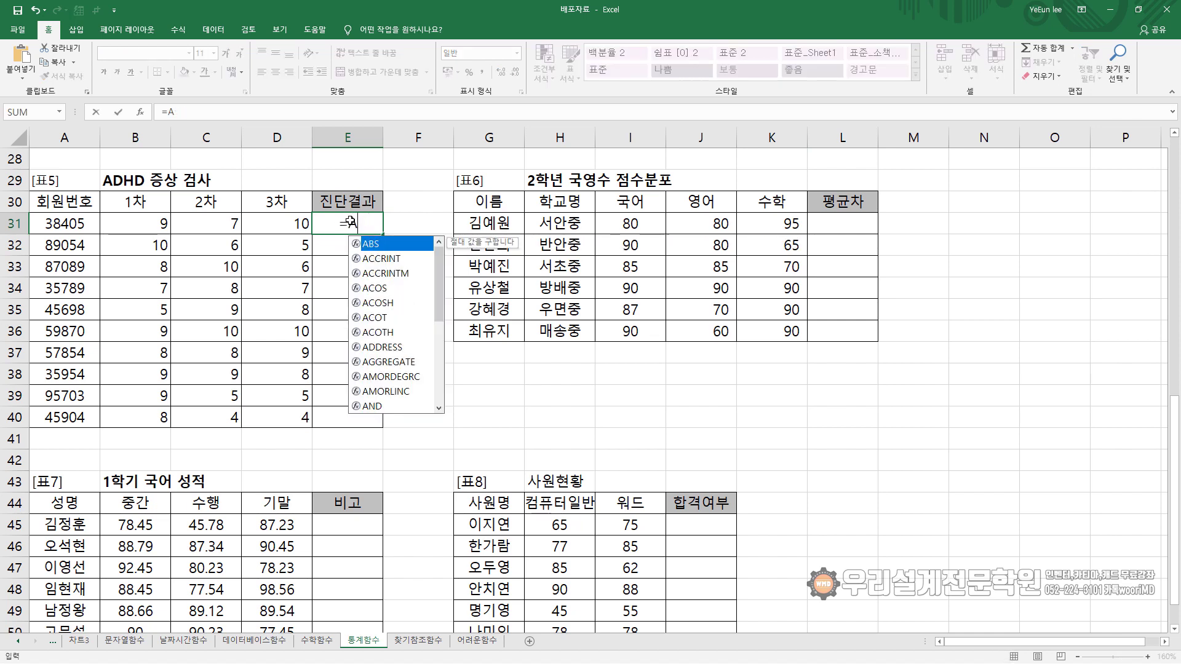
text(ND()
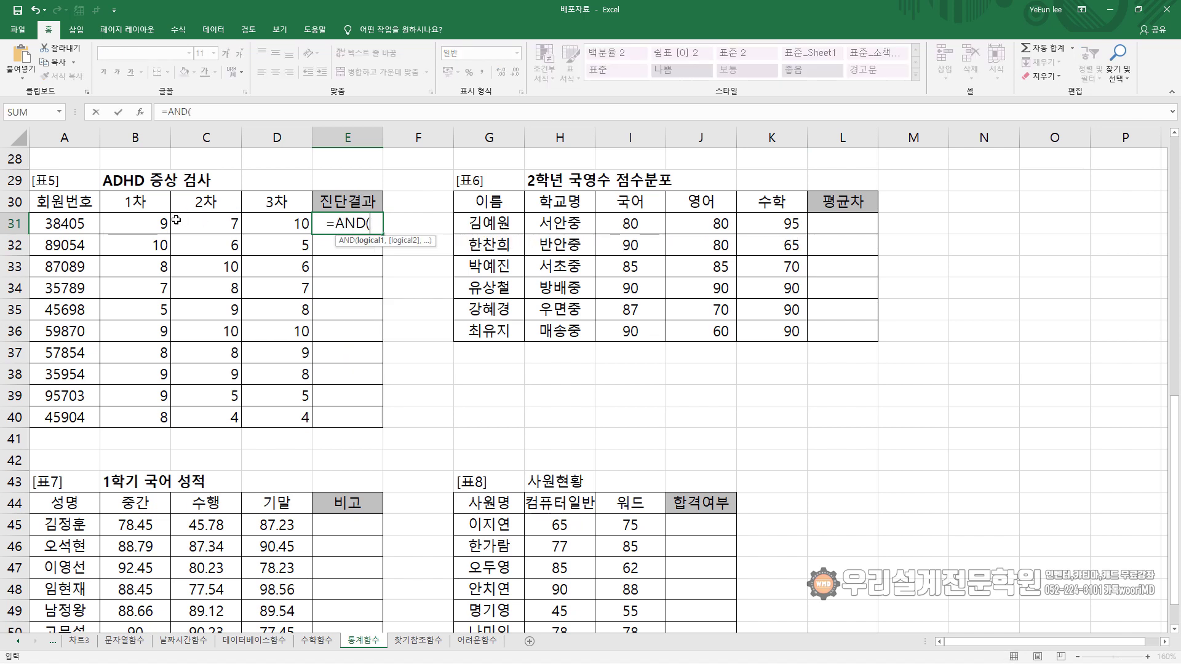
click(156, 226)
text(>=7,)
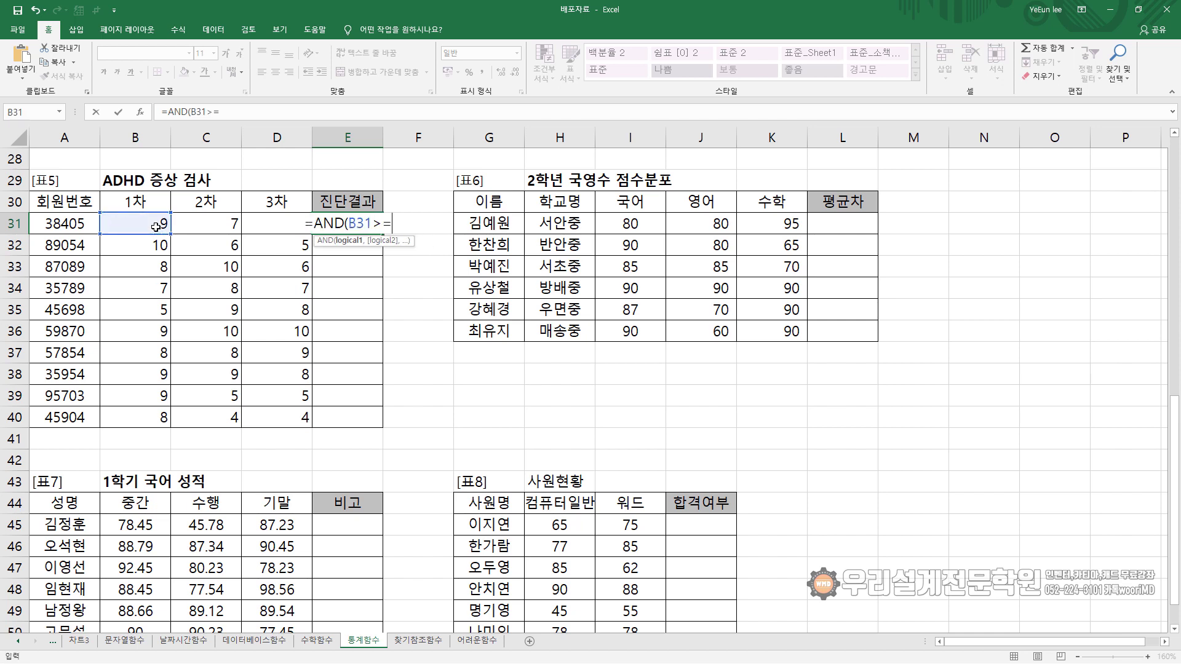
- Add C31>=7 and D31>=7 to complete the AND formula in E31, and fill it down through E40
click(219, 227)
text(>=7)
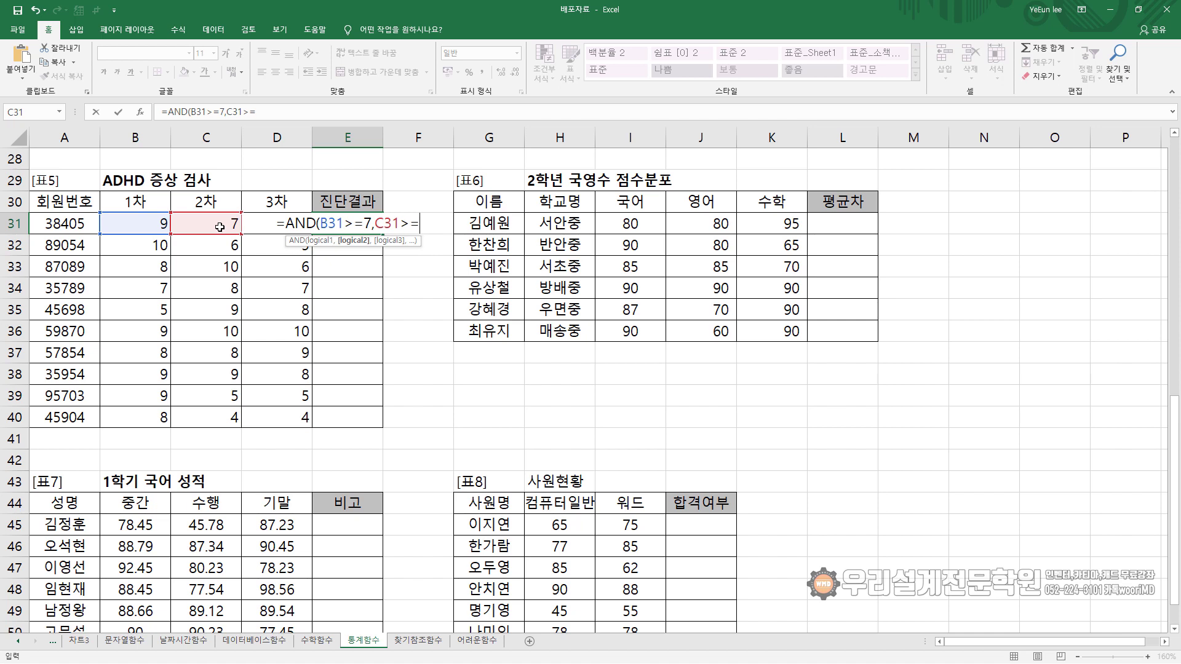
text(,)
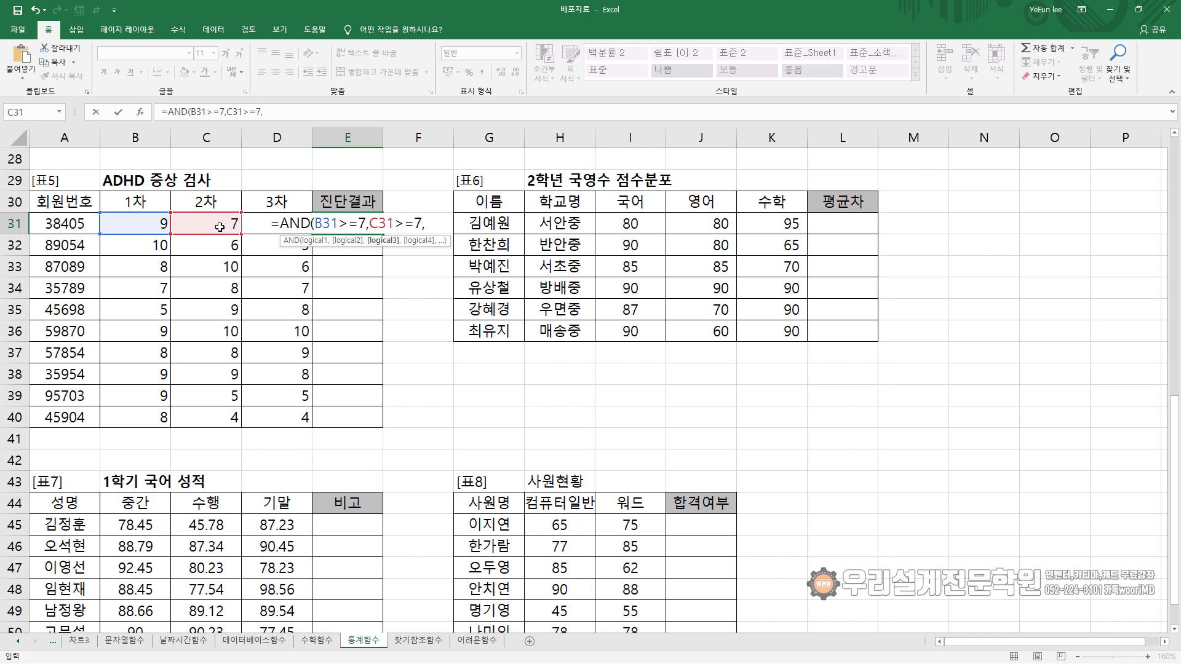
click(259, 251)
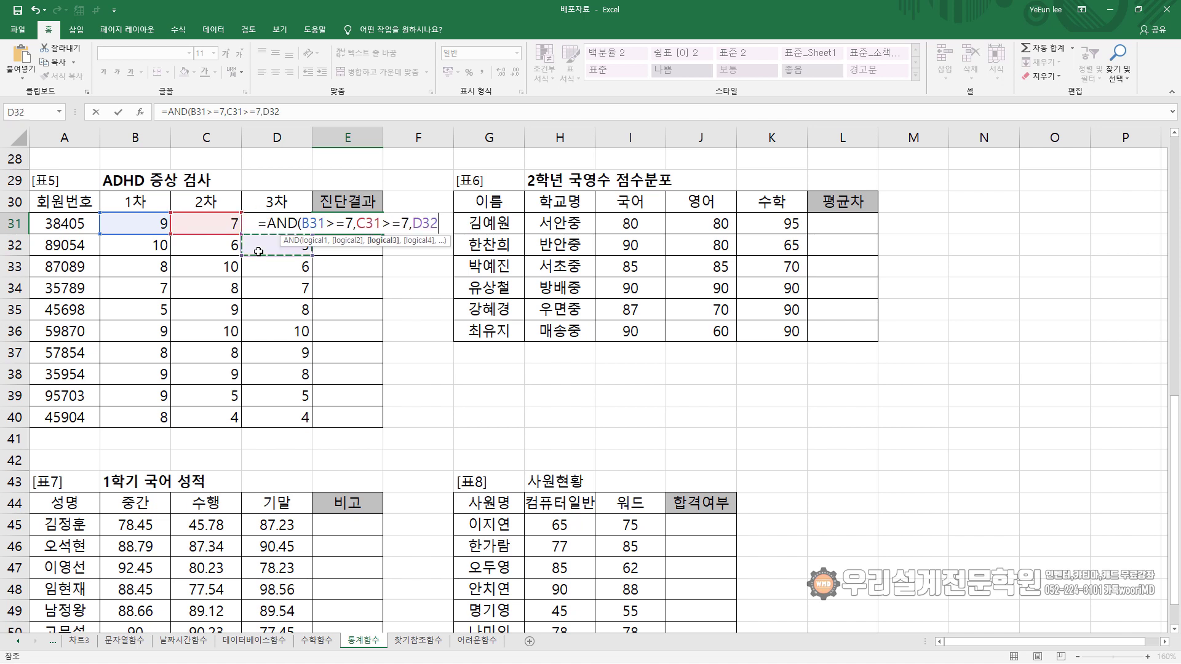
click(262, 223)
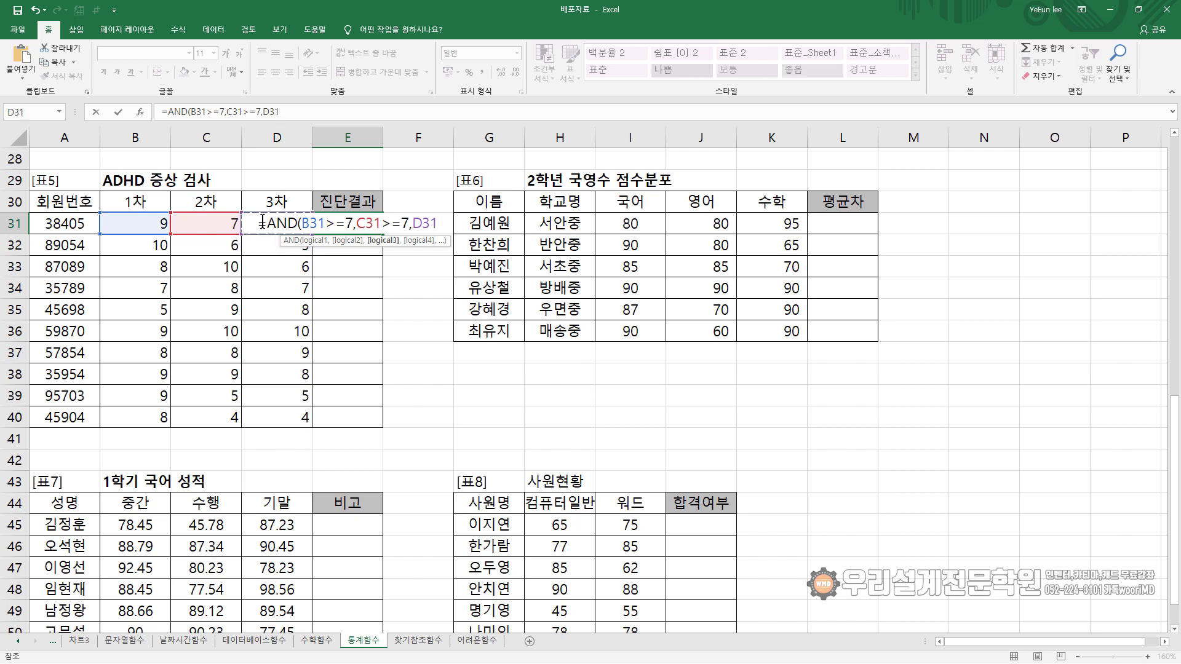
text(>=)
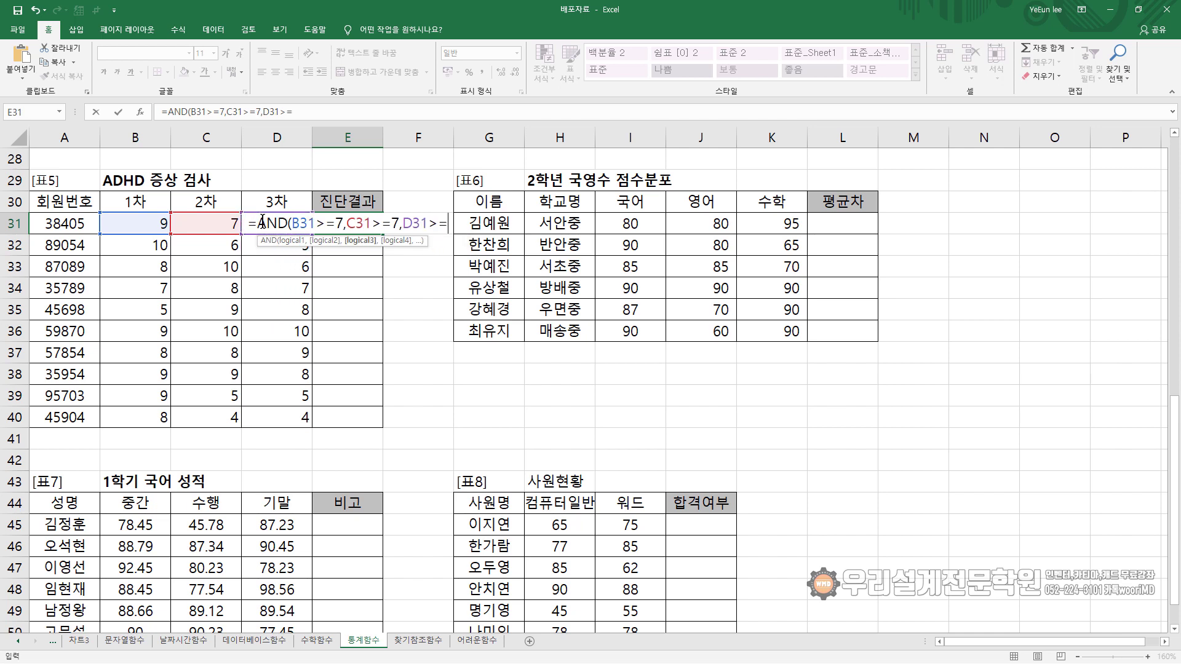
text(7)
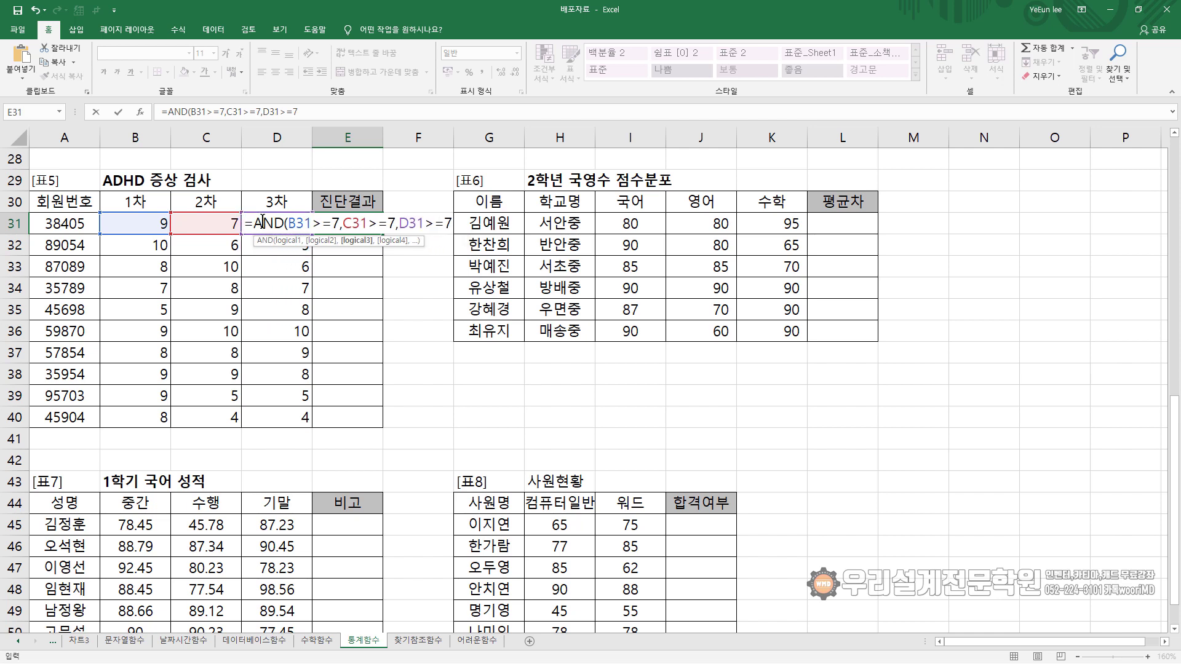
text())
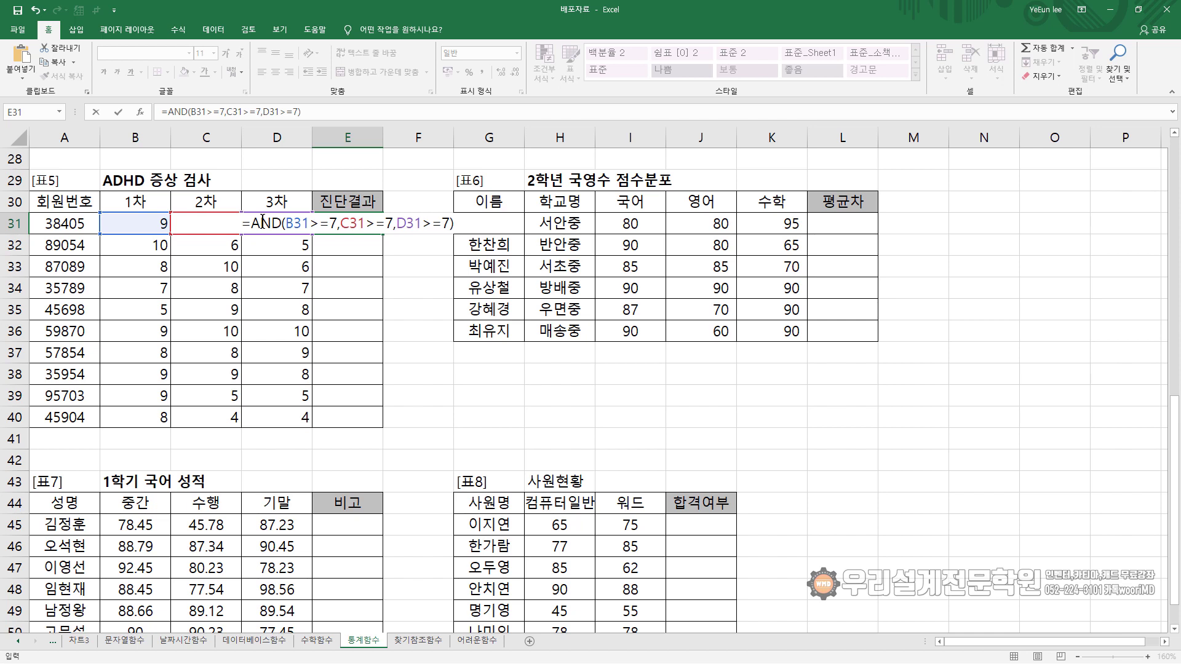
key(Return)
click(375, 225)
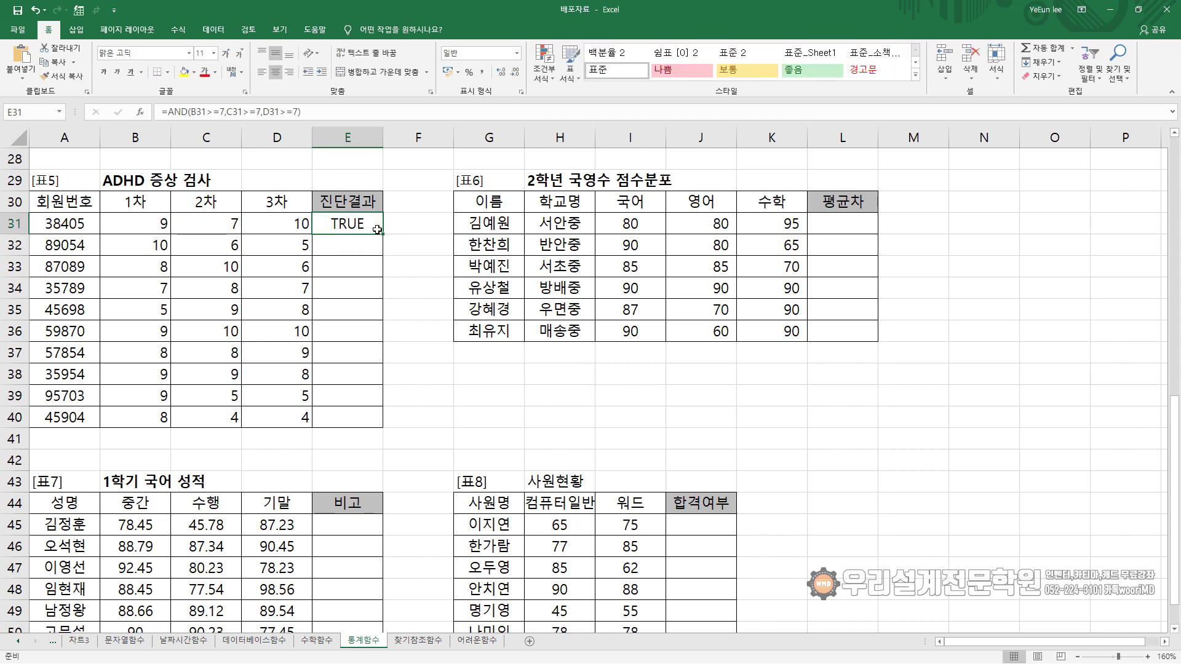
double_click(382, 235)
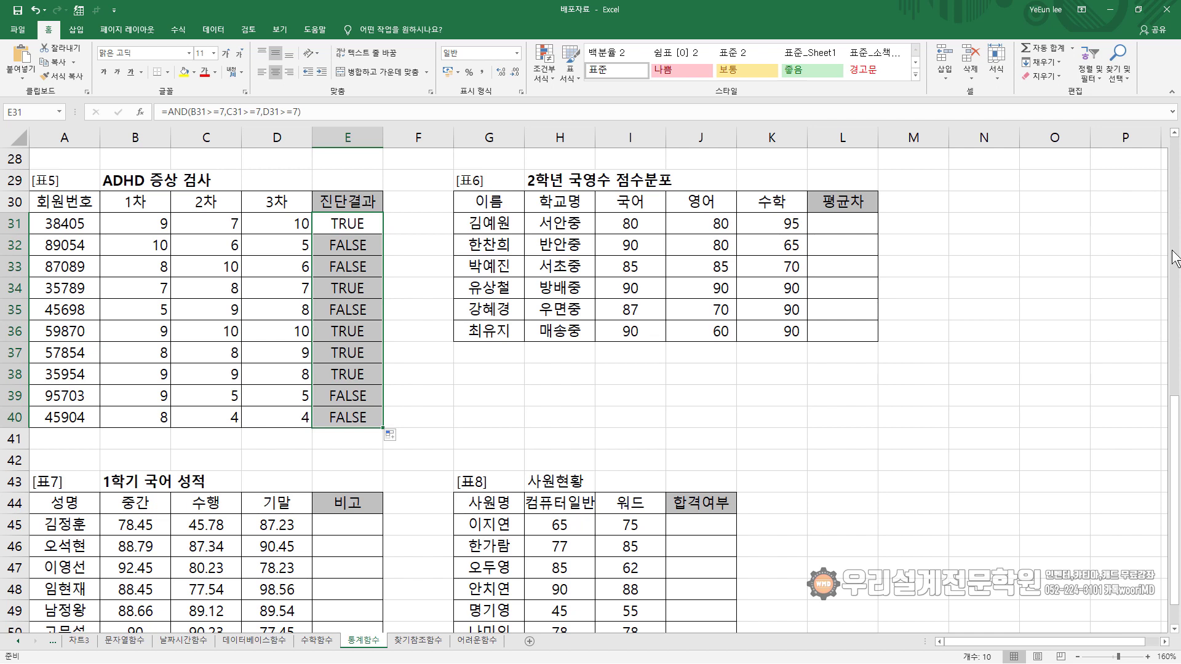
- Add AVERAGE(B31:D31) as the start of a fourth condition inside the AND formula in E31
double_click(359, 223)
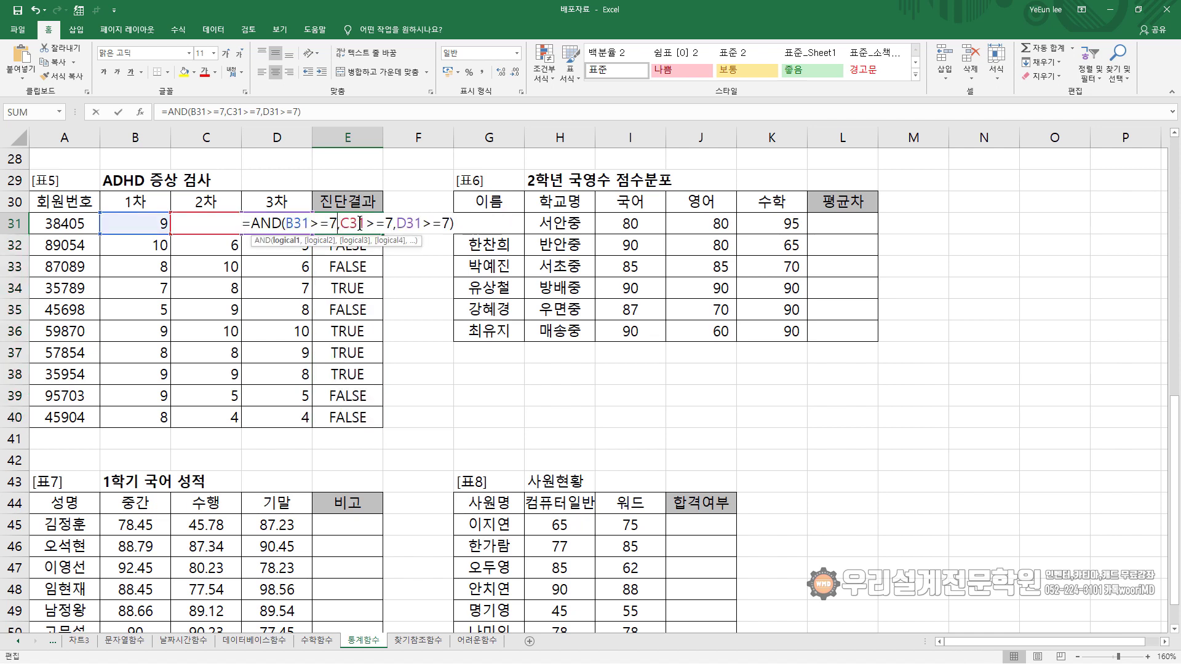
click(452, 224)
text(,)
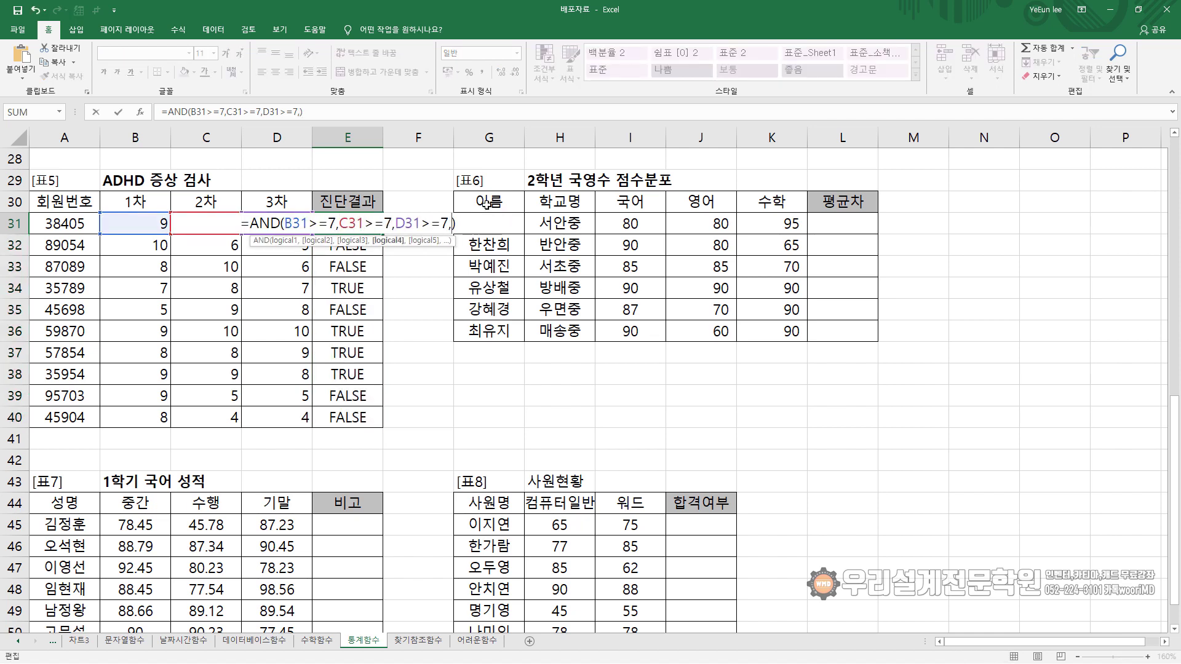
text(AV)
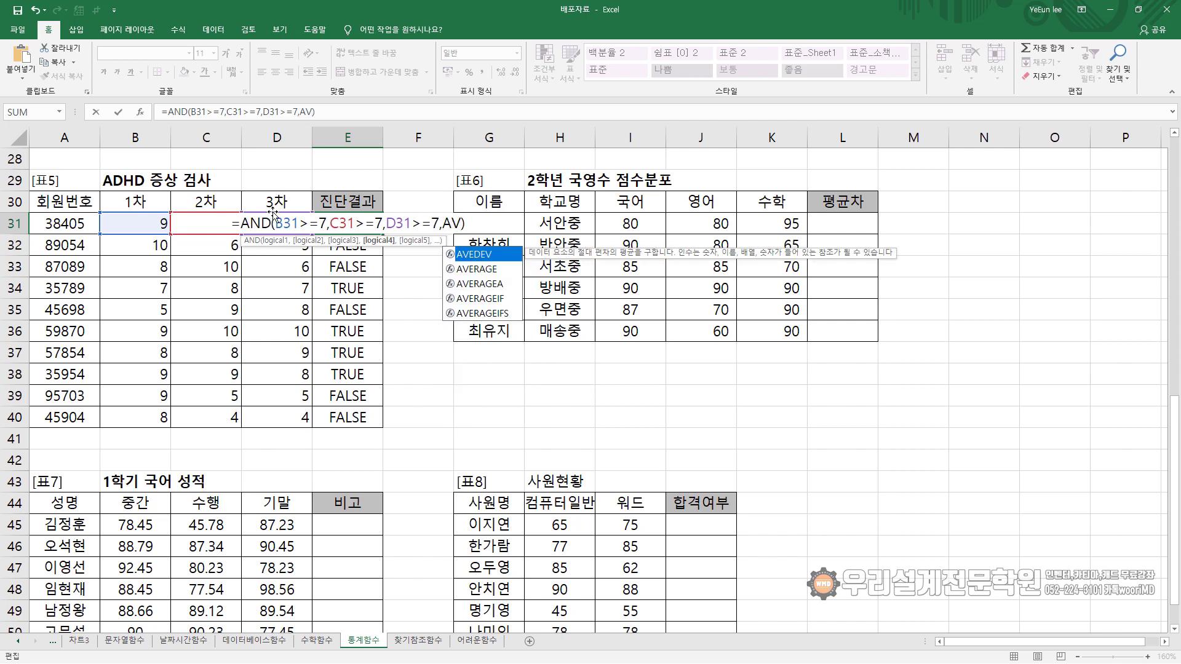
key(Down)
key(Tab)
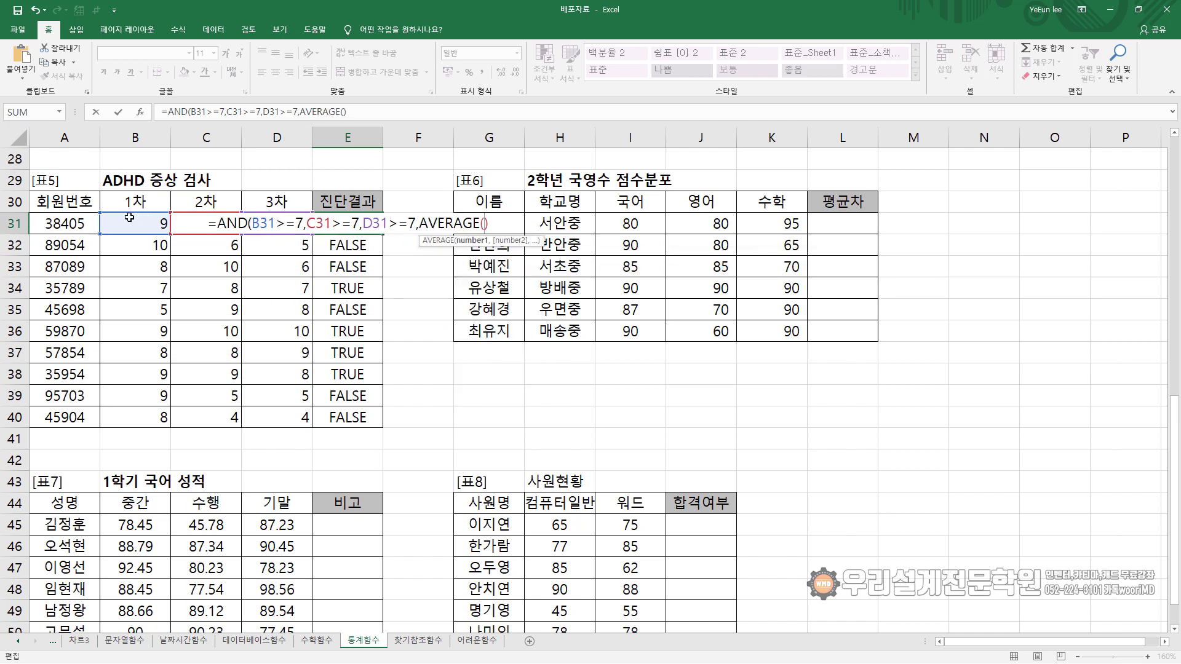
drag(157, 226, 269, 218)
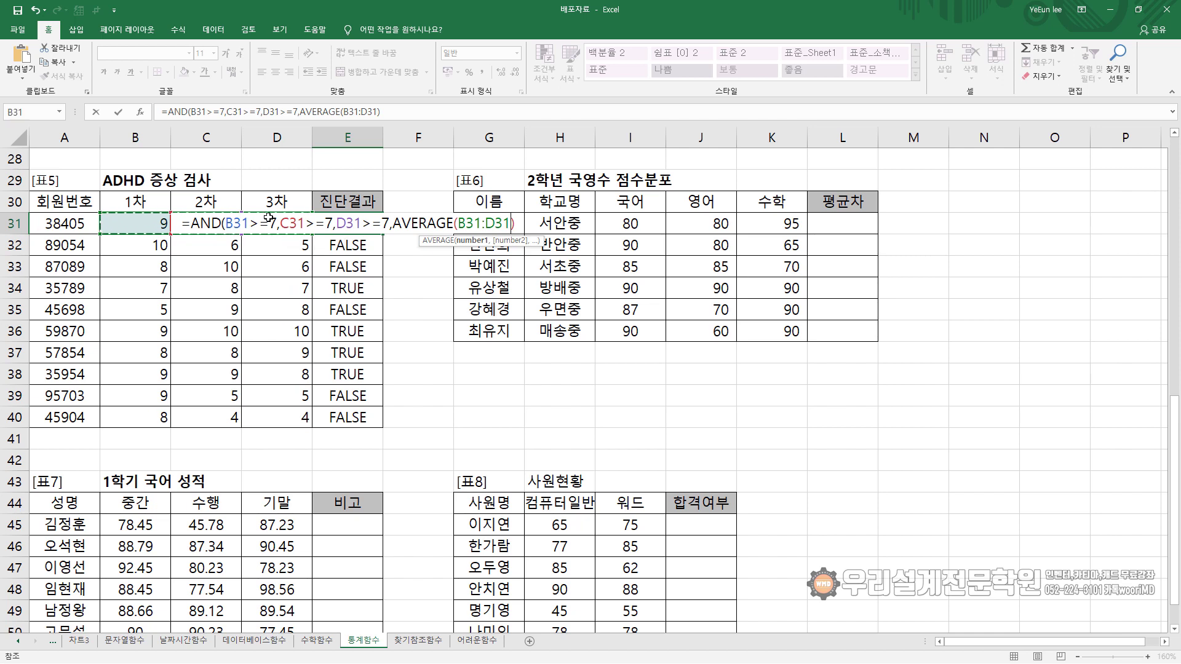
key(Right)
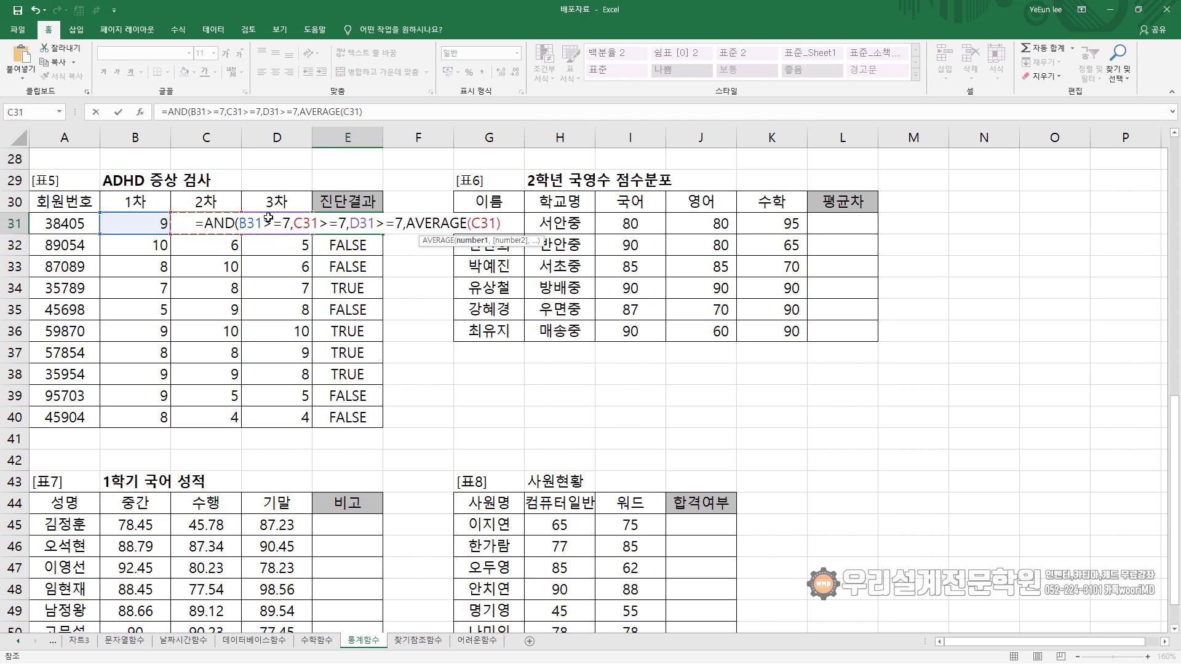
key(BackSpace)
key(BackSpace)
key(BackSpace)
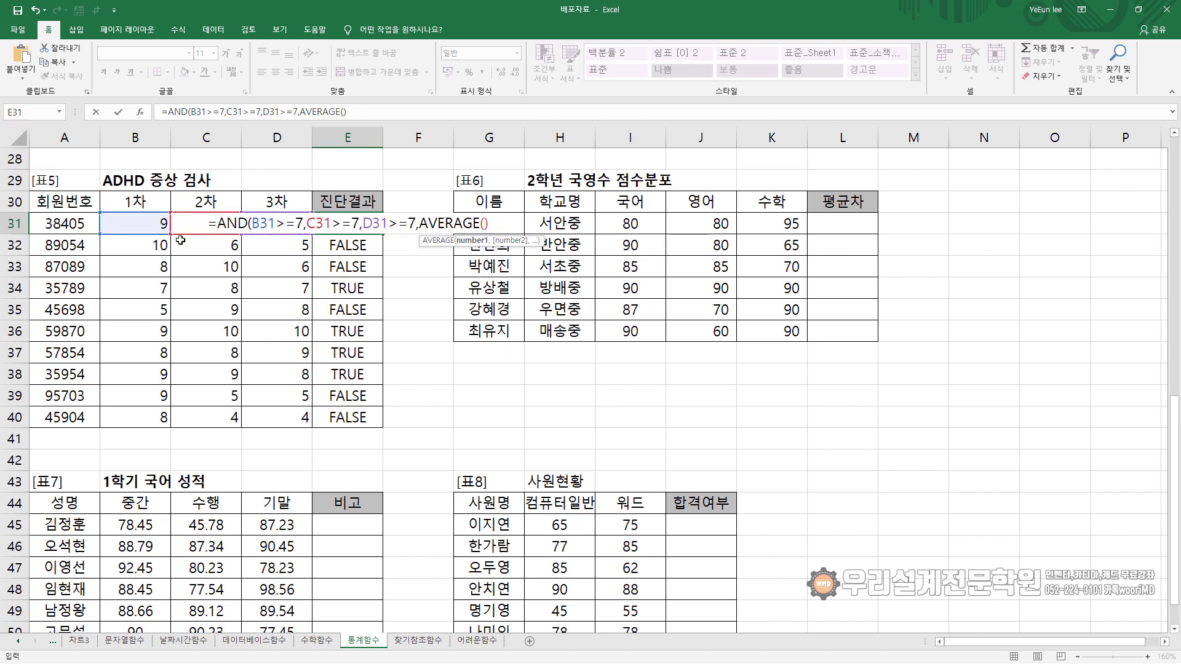
click(145, 226)
drag(183, 226, 273, 222)
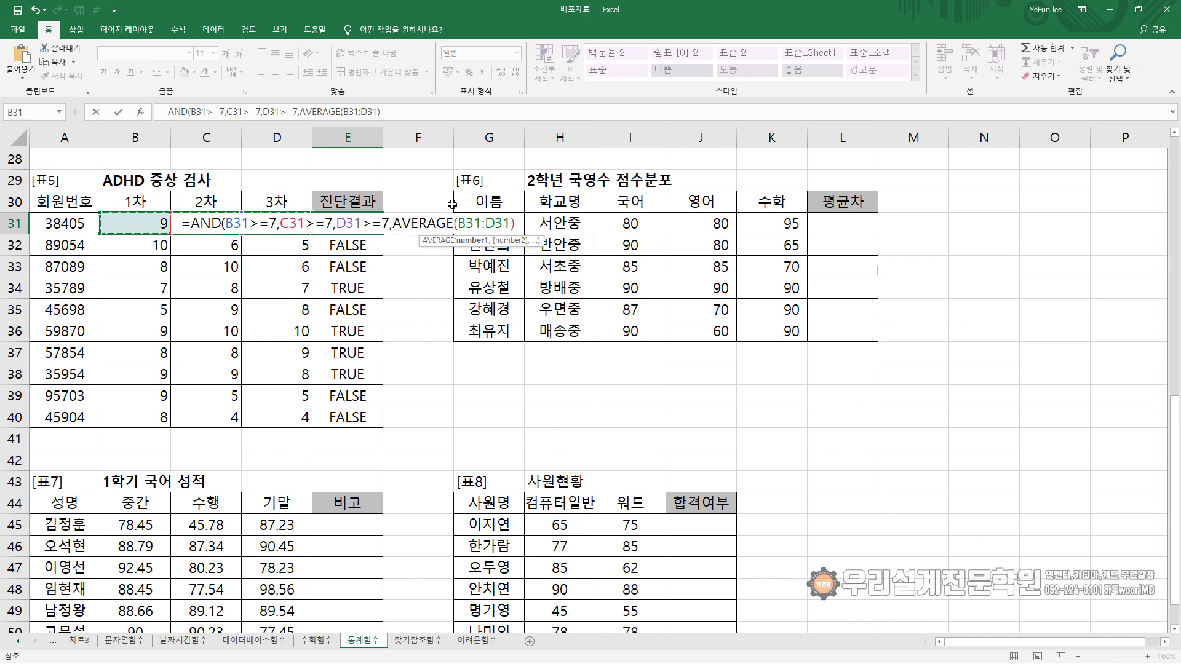
- Complete the fourth AND condition in E31 with >=8, and fill the formula down through E40
click(514, 224)
text(>=8)
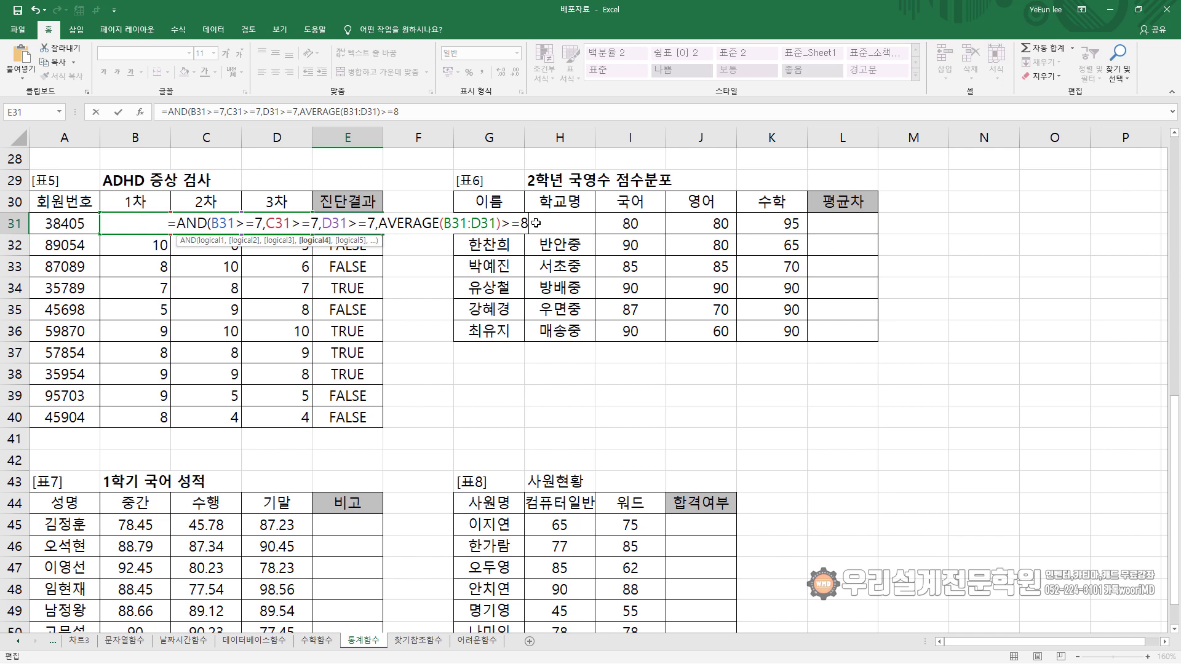
text())
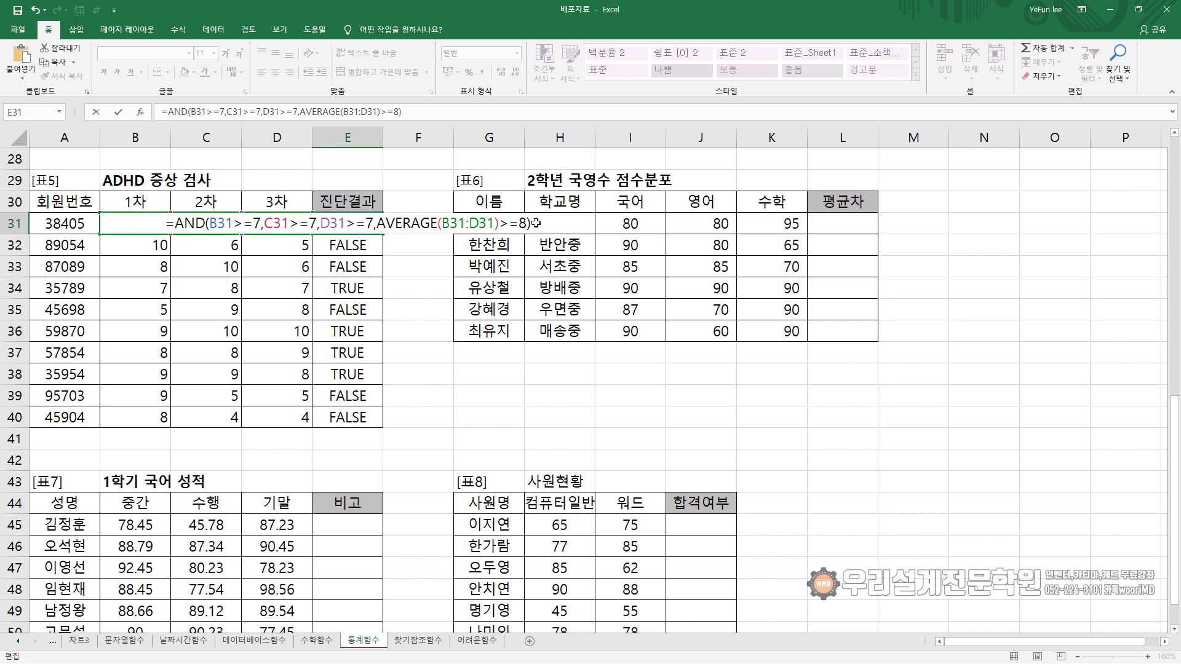
key(Return)
click(362, 220)
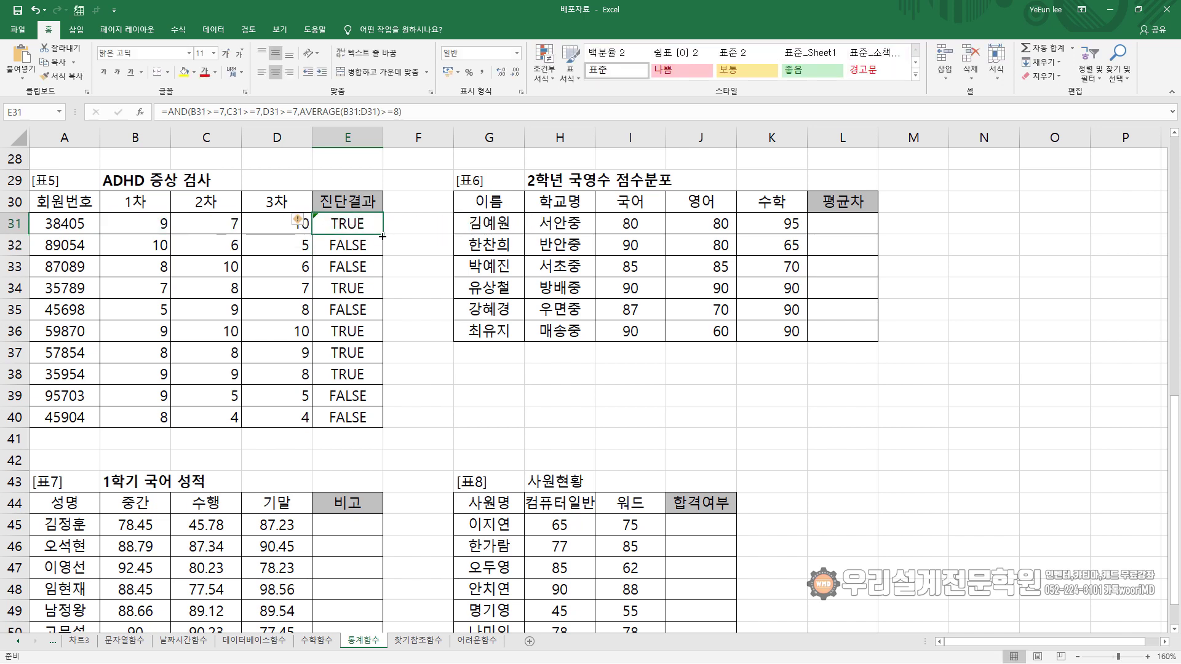
double_click(382, 236)
- Wrap the AND formula in E31 in an IF function, using AND as the logical test
double_click(377, 224)
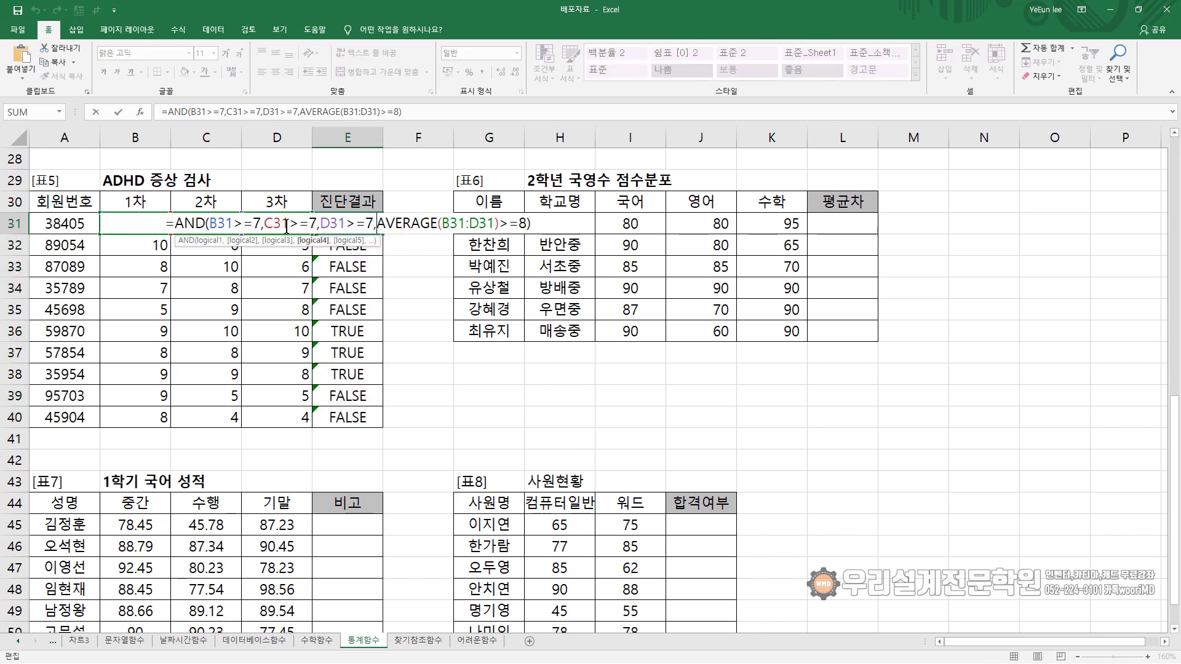
click(175, 223)
text(IF()
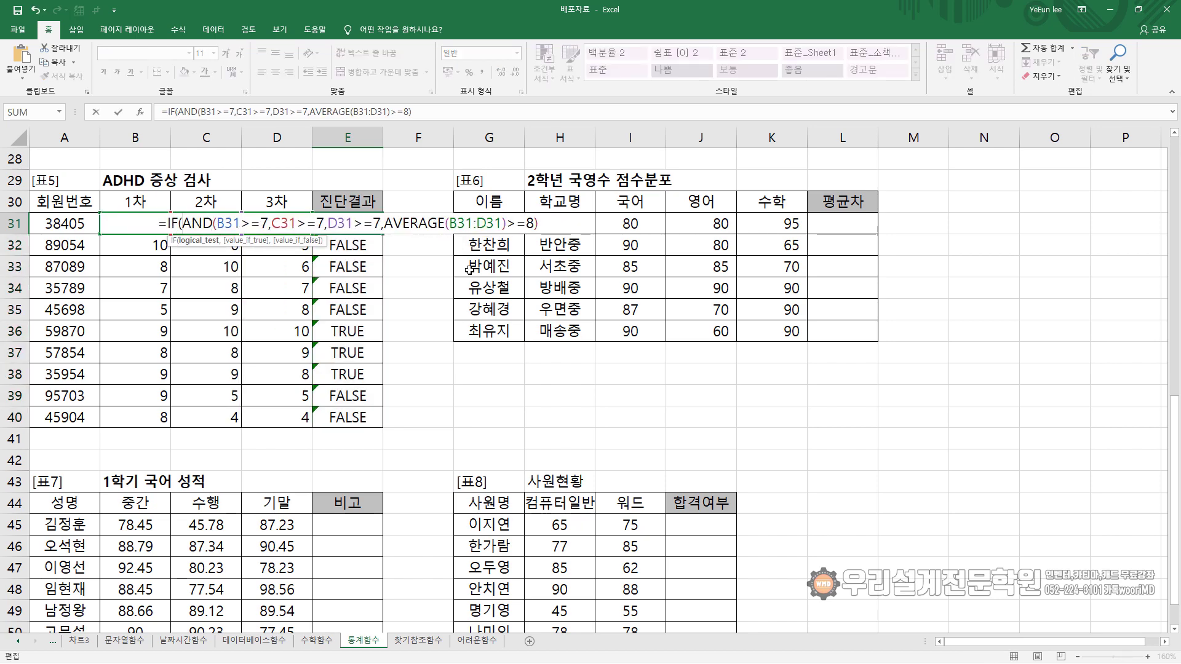
- Complete the IF formula in E31 to return "ADHD" when true and "" otherwise
click(556, 226)
text(,"?)
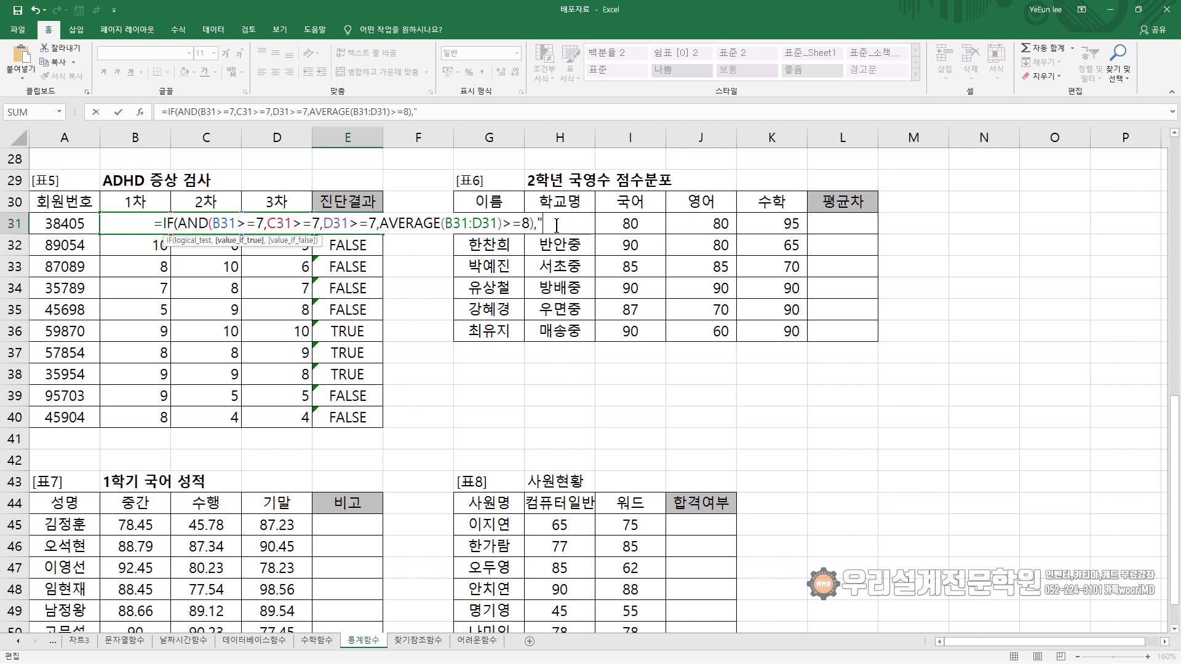
text(ㅁㅇ)
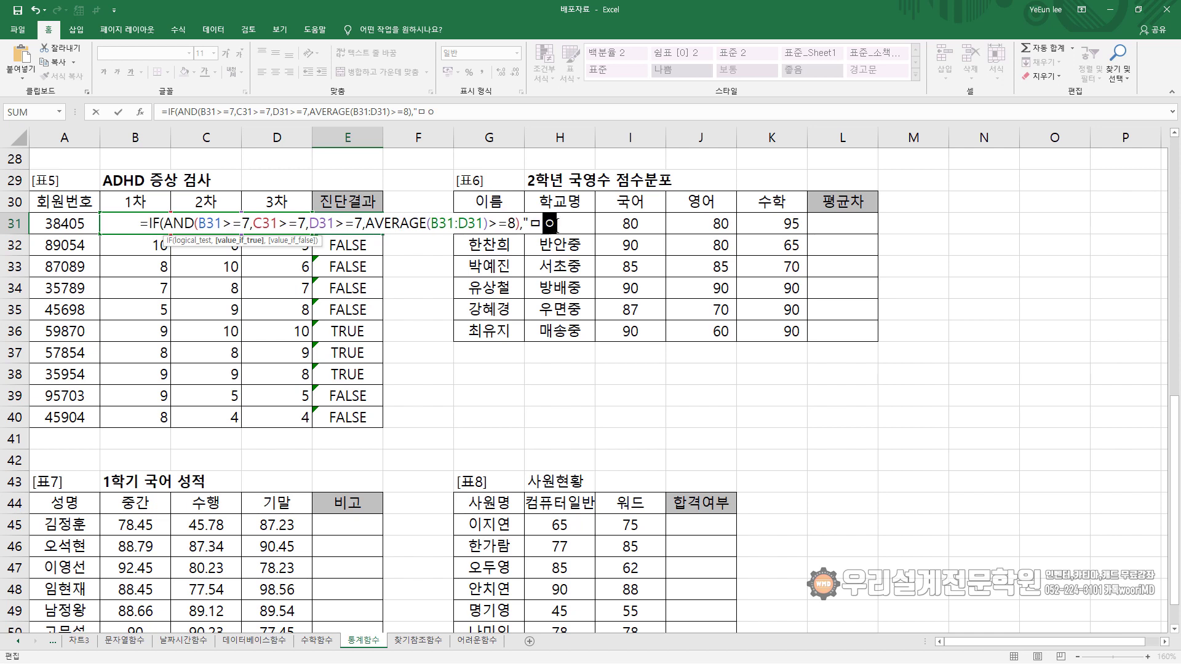
key(BackSpace)
key(BackSpace)
text(a)
key(BackSpace)
text(A)
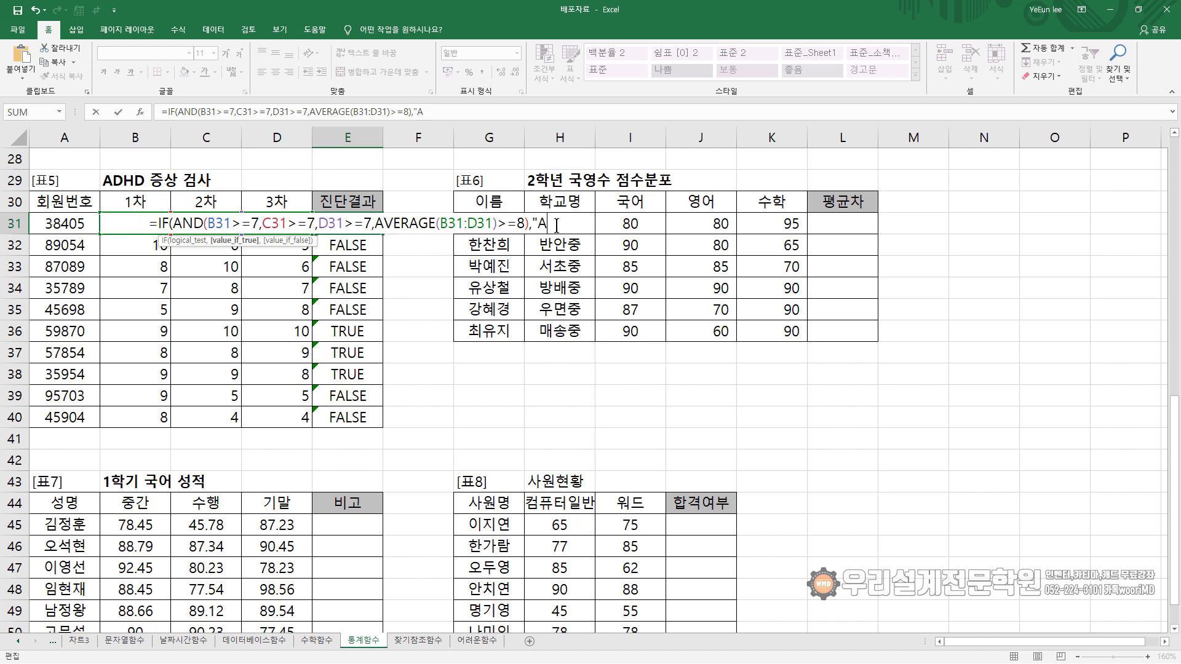
text(DHD",m)
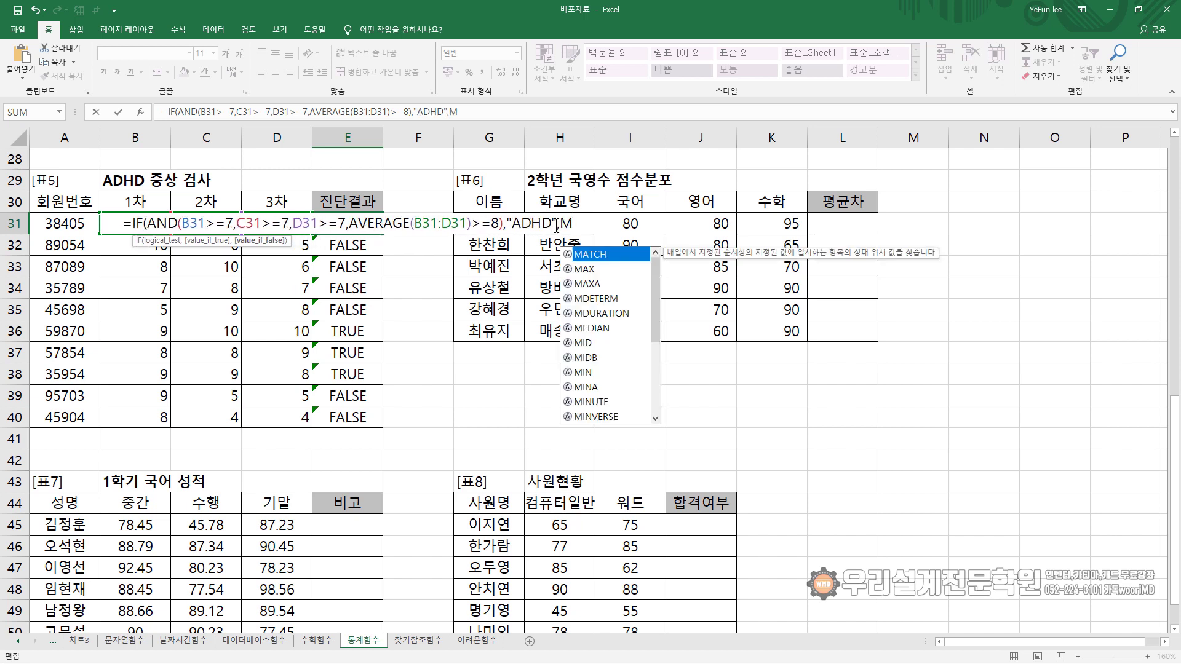
key(BackSpace)
text(""))
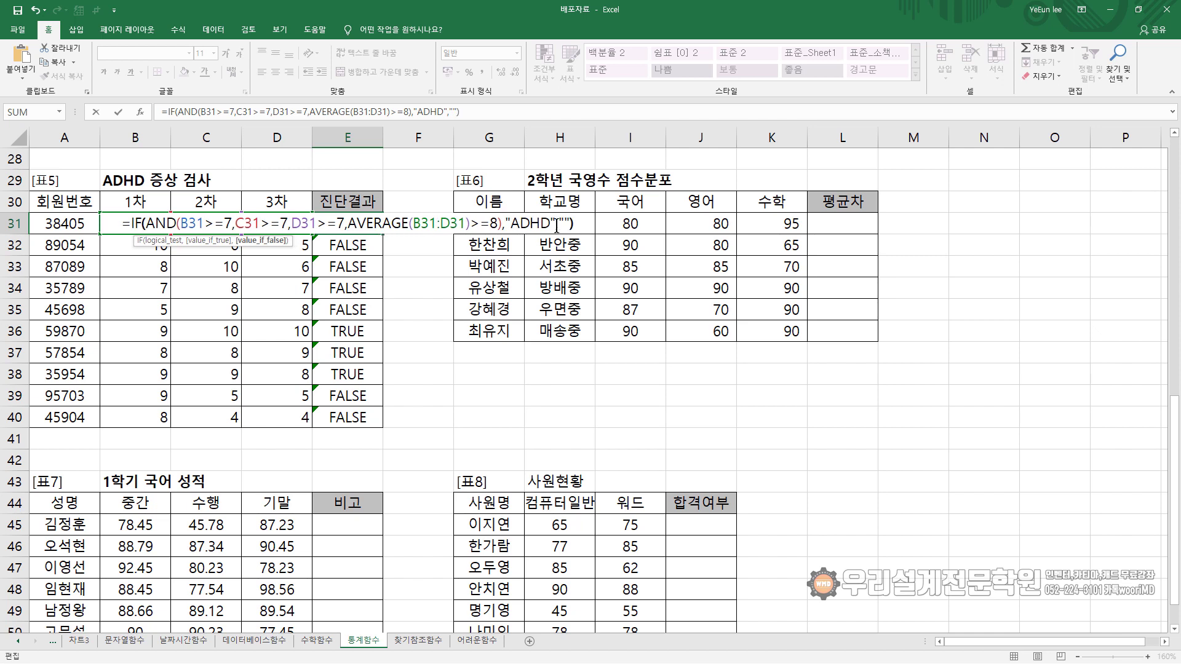
key(Return)
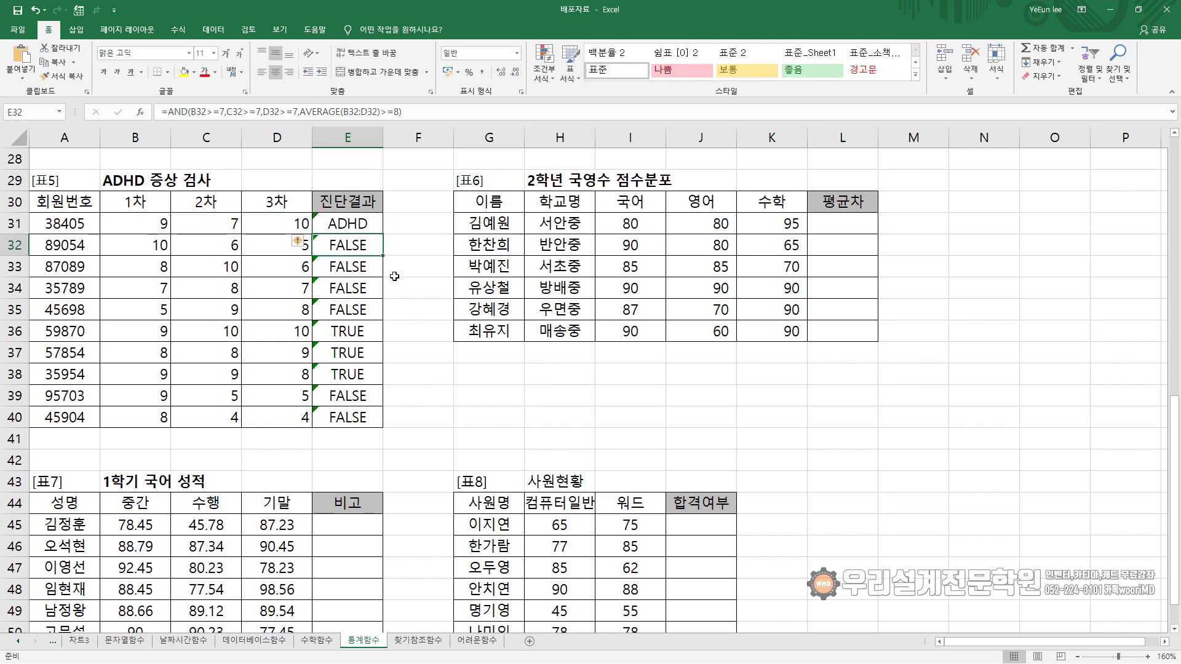
- Fill the E31 IF formula down the 진단결과 column through E40
click(374, 233)
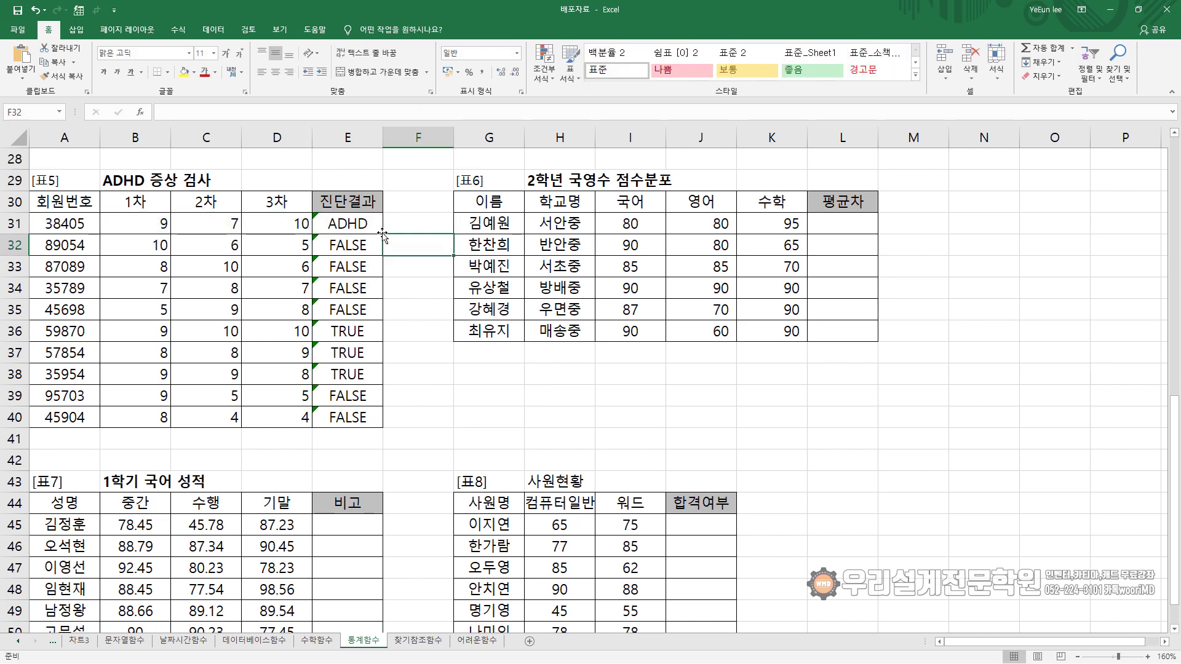
double_click(383, 234)
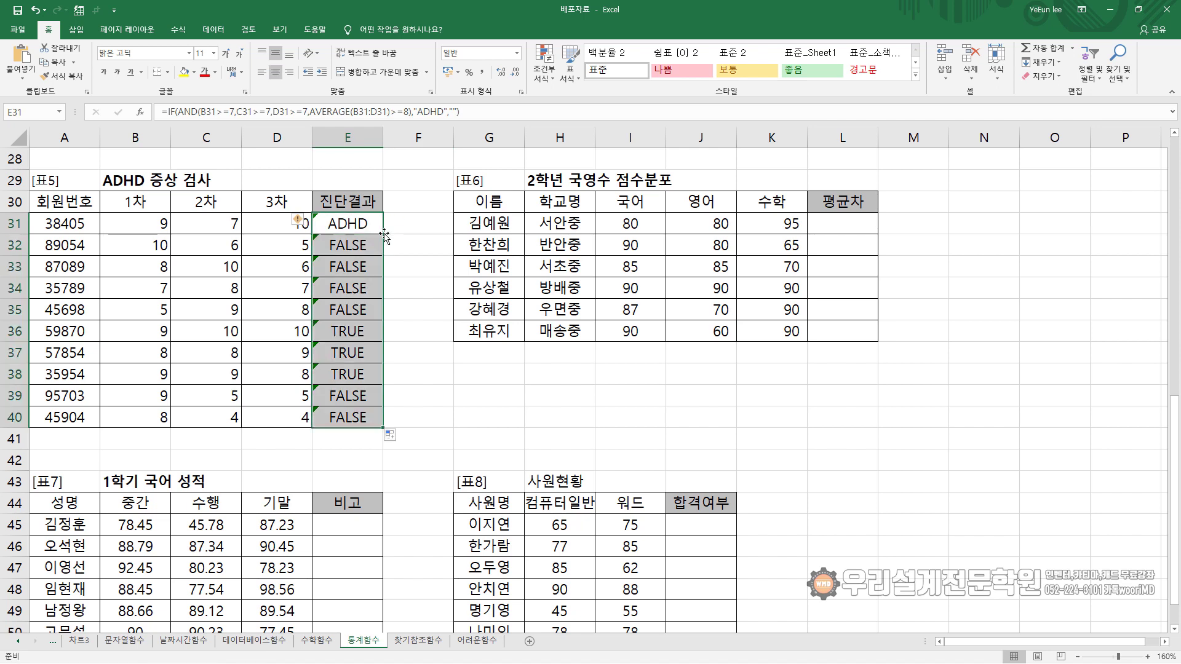
click(408, 324)
click(532, 418)
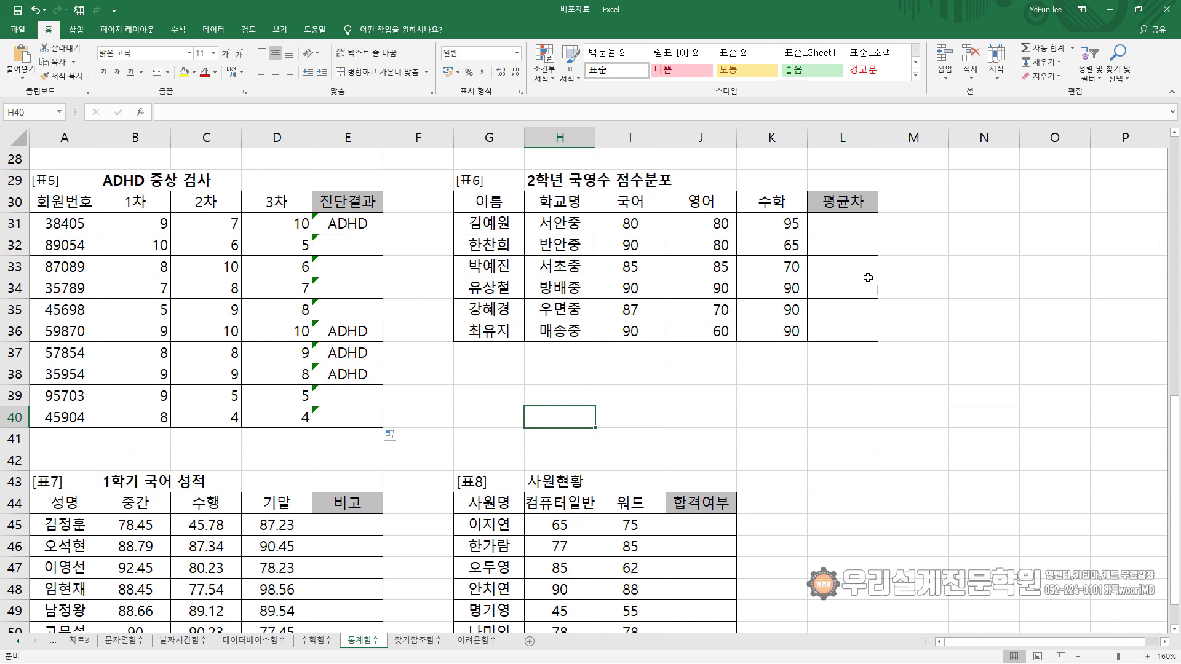
- Examine the 국어, 영어 and 수학 scores of 표6, comparing the first student's row I31:K31 with the full range I31:K36
click(854, 223)
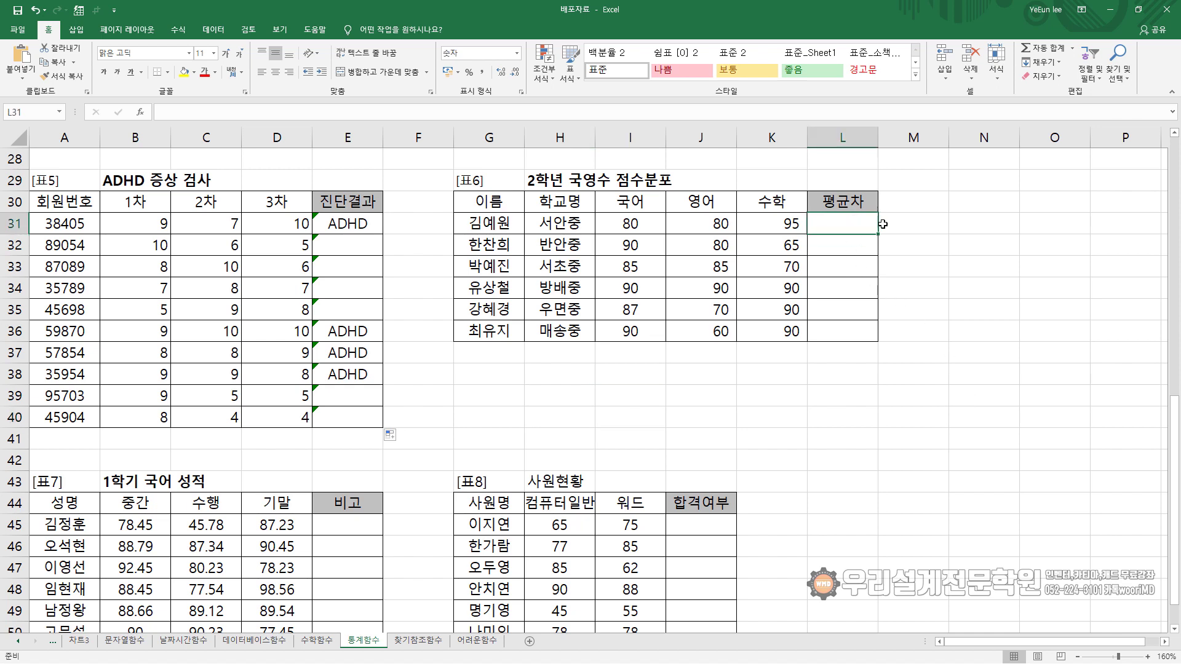
click(630, 223)
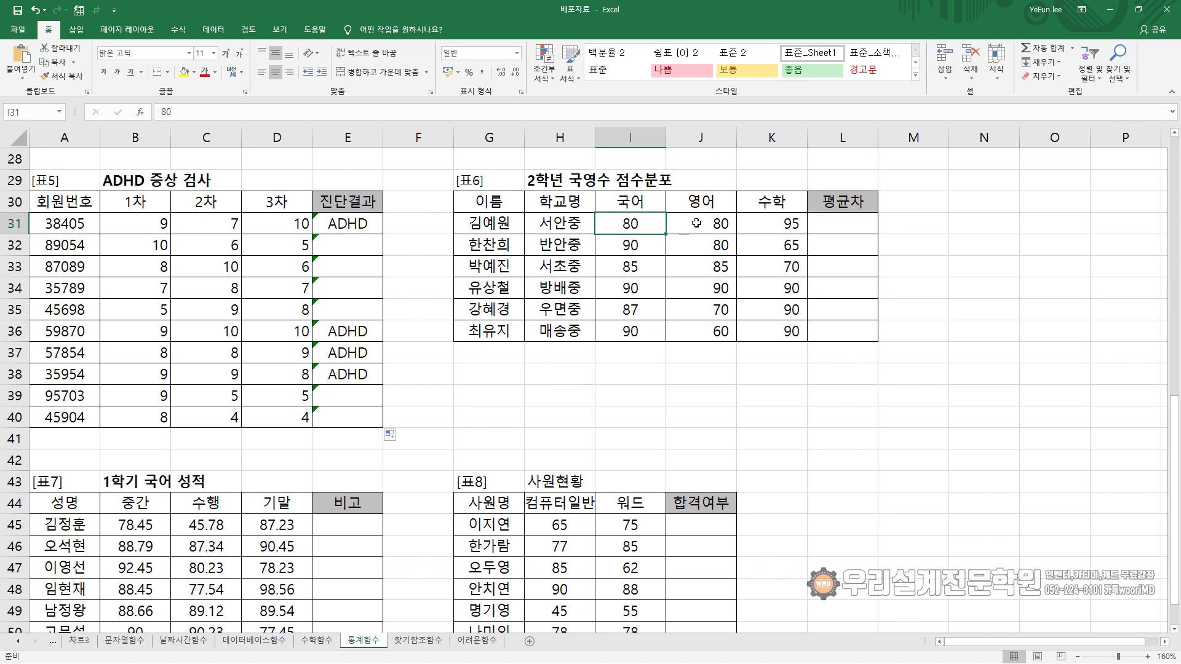
click(699, 223)
click(777, 222)
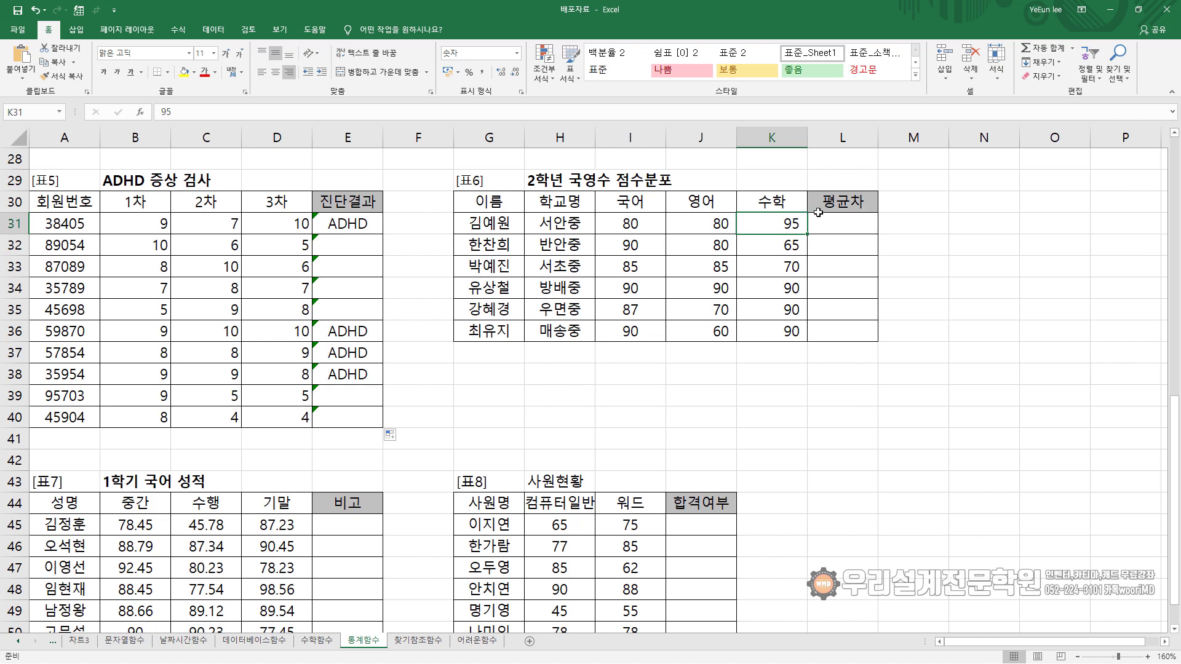
drag(624, 222, 767, 225)
drag(770, 225, 770, 225)
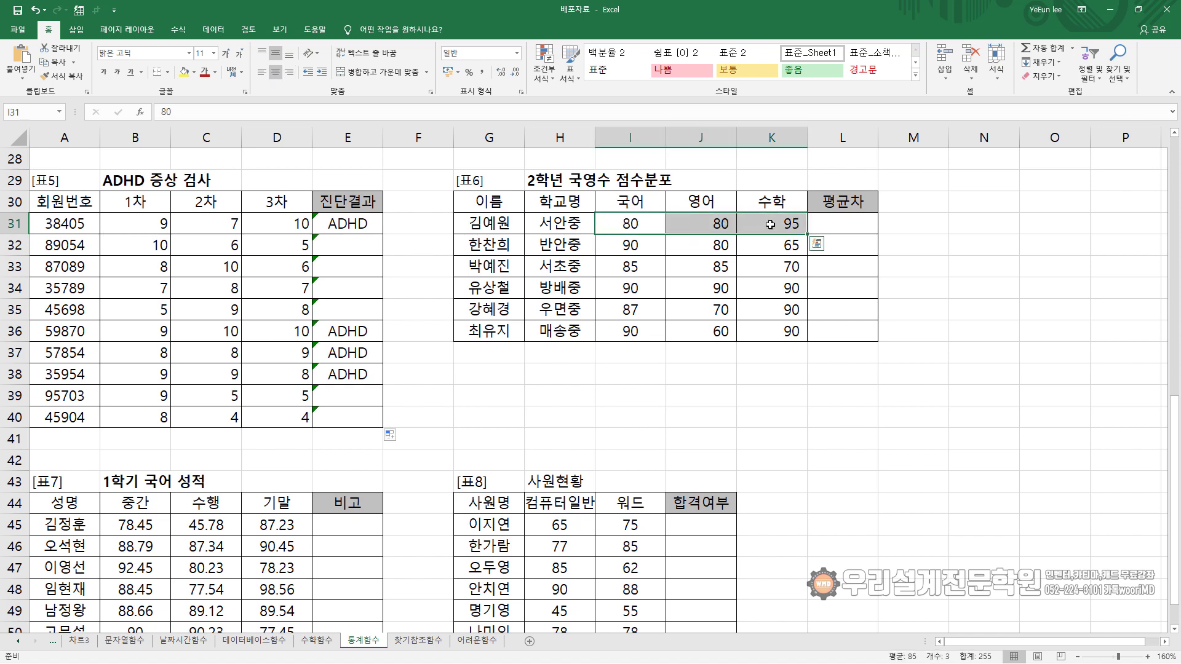
drag(625, 222, 794, 329)
click(818, 327)
drag(620, 220, 774, 220)
drag(624, 222, 770, 330)
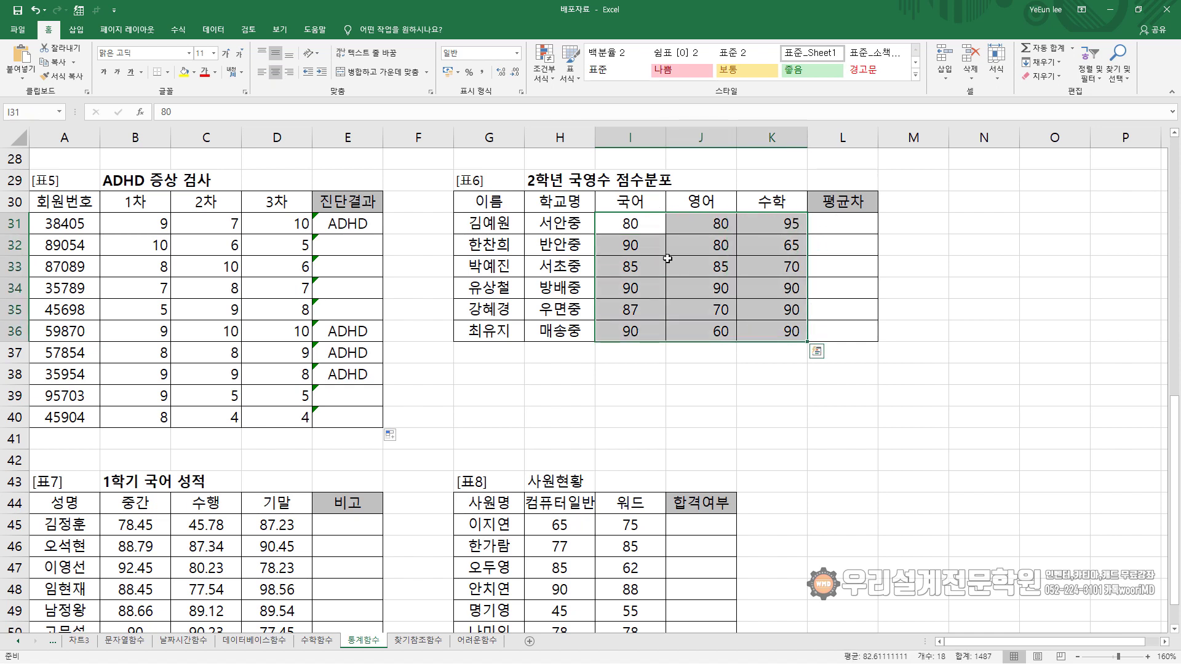
drag(624, 223, 762, 230)
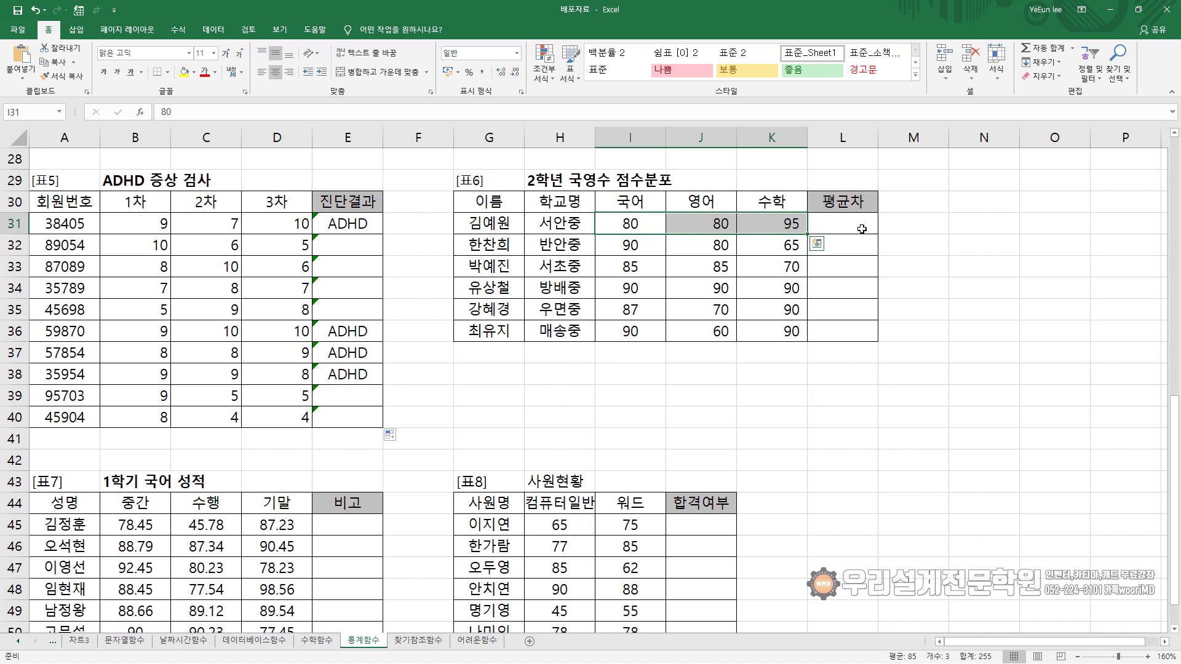
- Start the 평균차 formula in L31 with AVERAGE over all 표6 scores, using the absolute range $I$31:$K$36
click(822, 230)
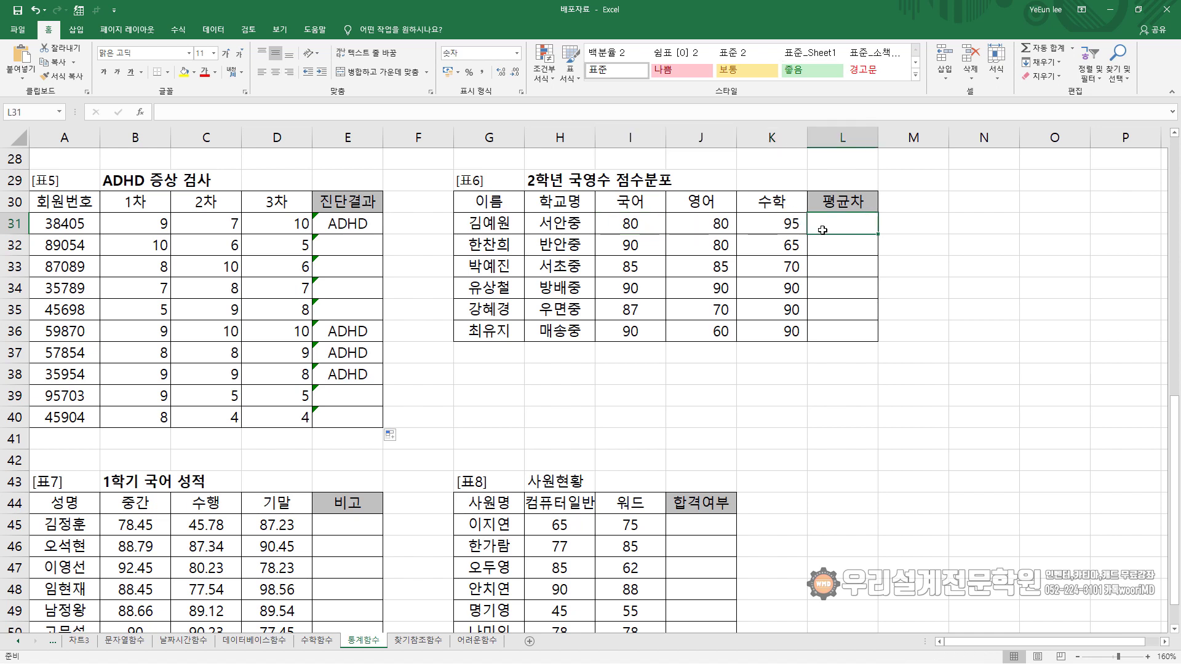
text(=AV)
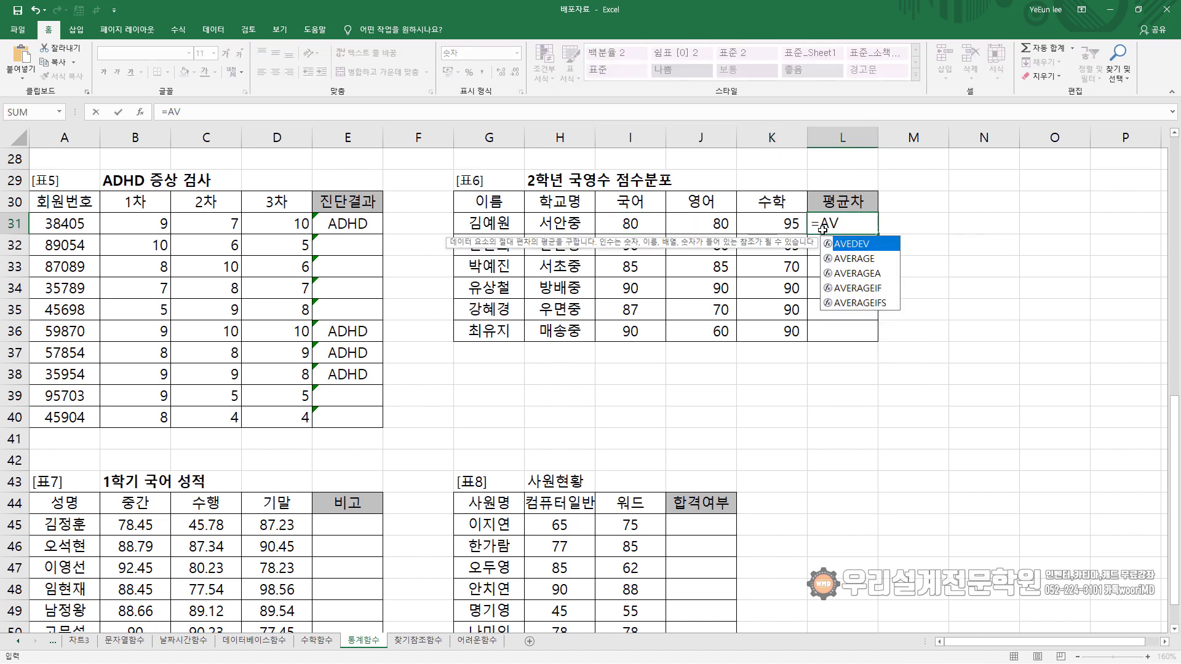
key(Down)
key(Tab)
click(640, 220)
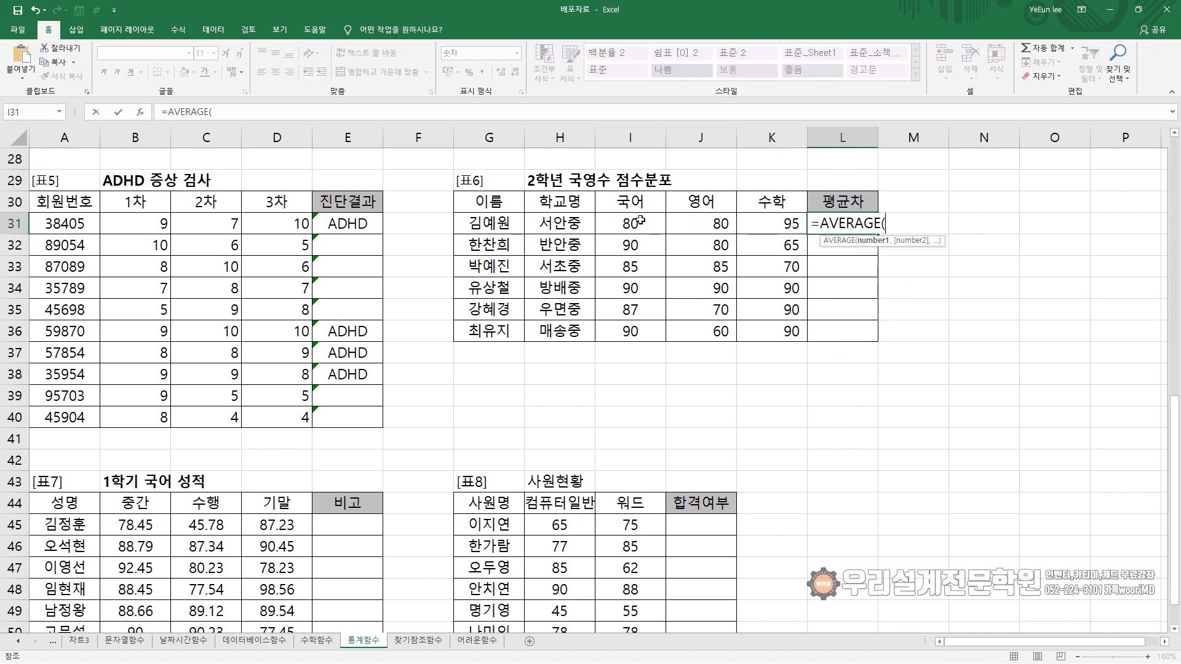
drag(639, 220, 770, 338)
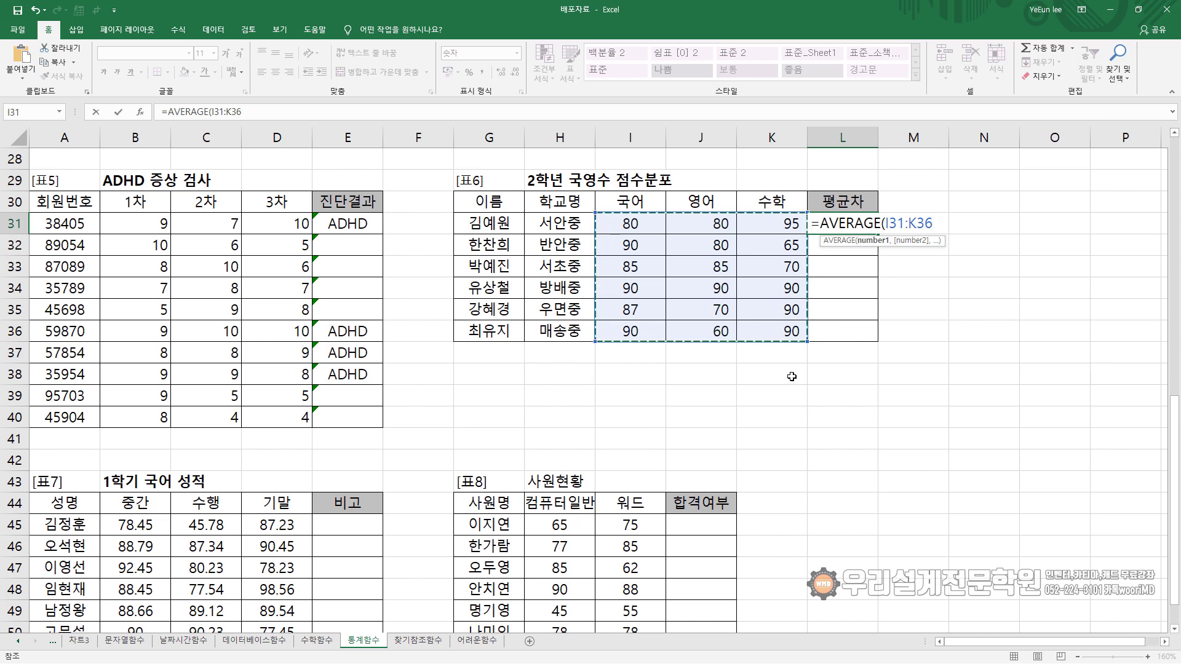
key(F4)
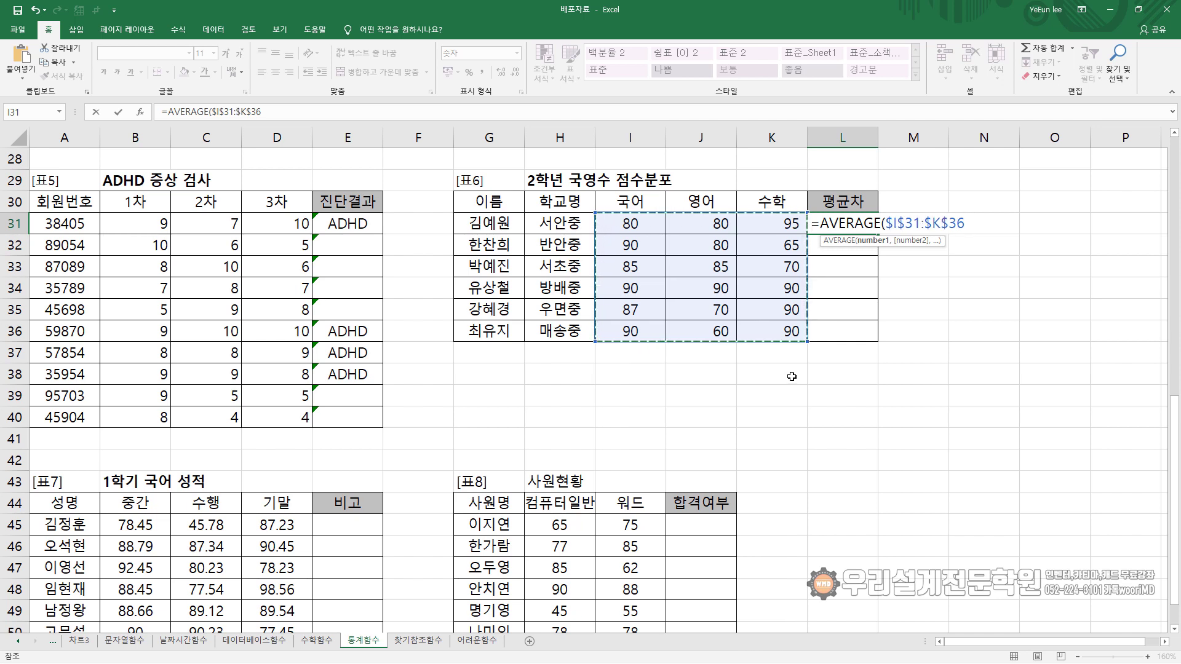
text())
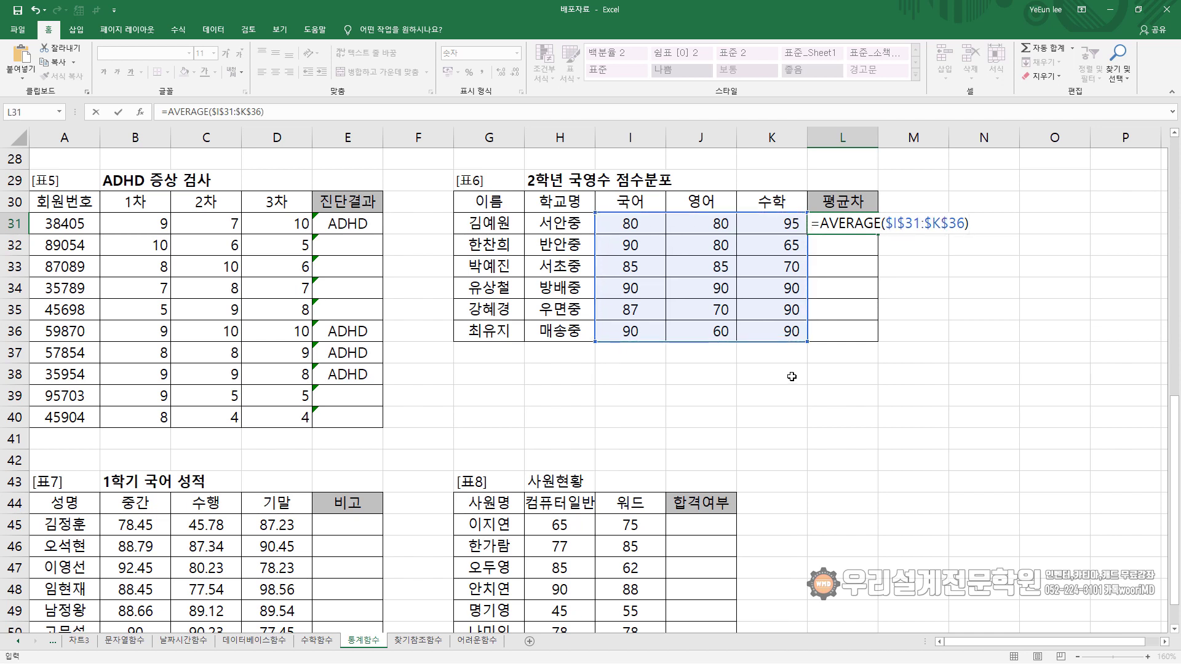
- Subtract AVERAGE(I31:K31) in the L31 formula and fill it down the 평균차 column through L36
text(-AV)
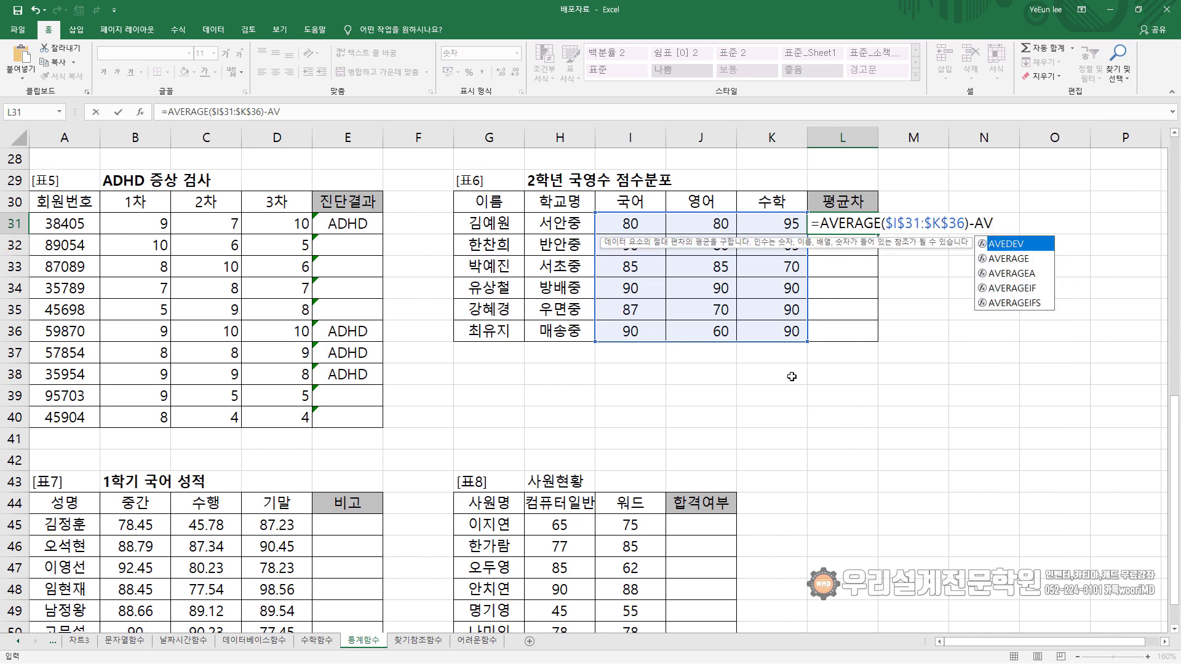
key(Down)
key(Tab)
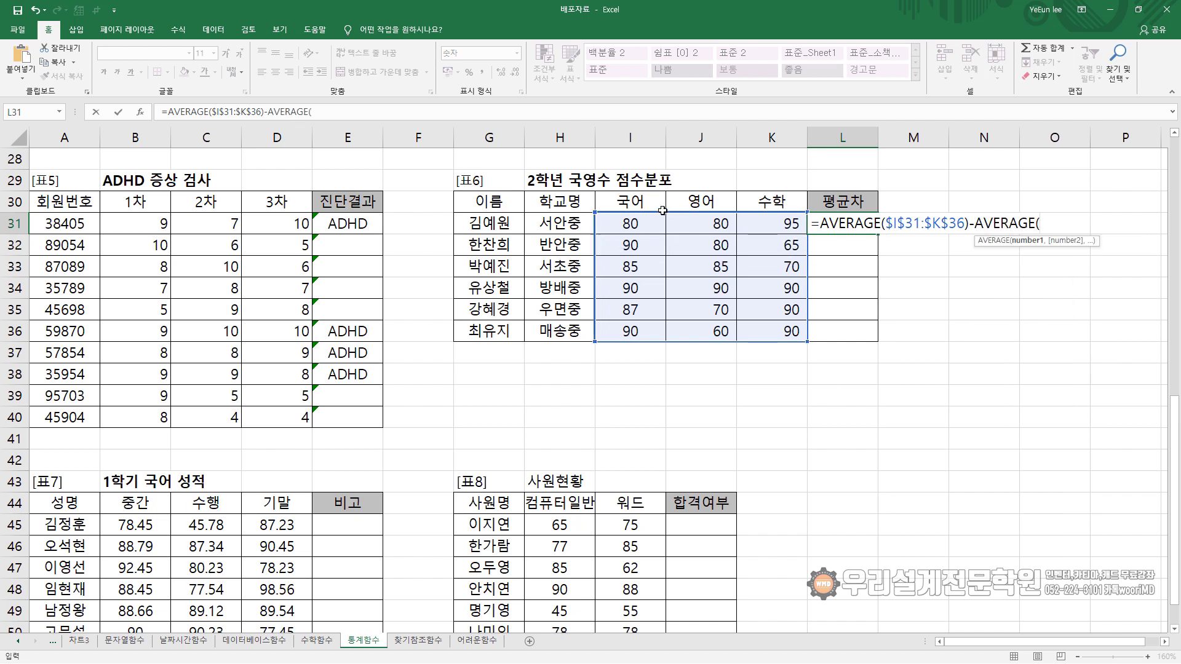
drag(658, 217, 768, 221)
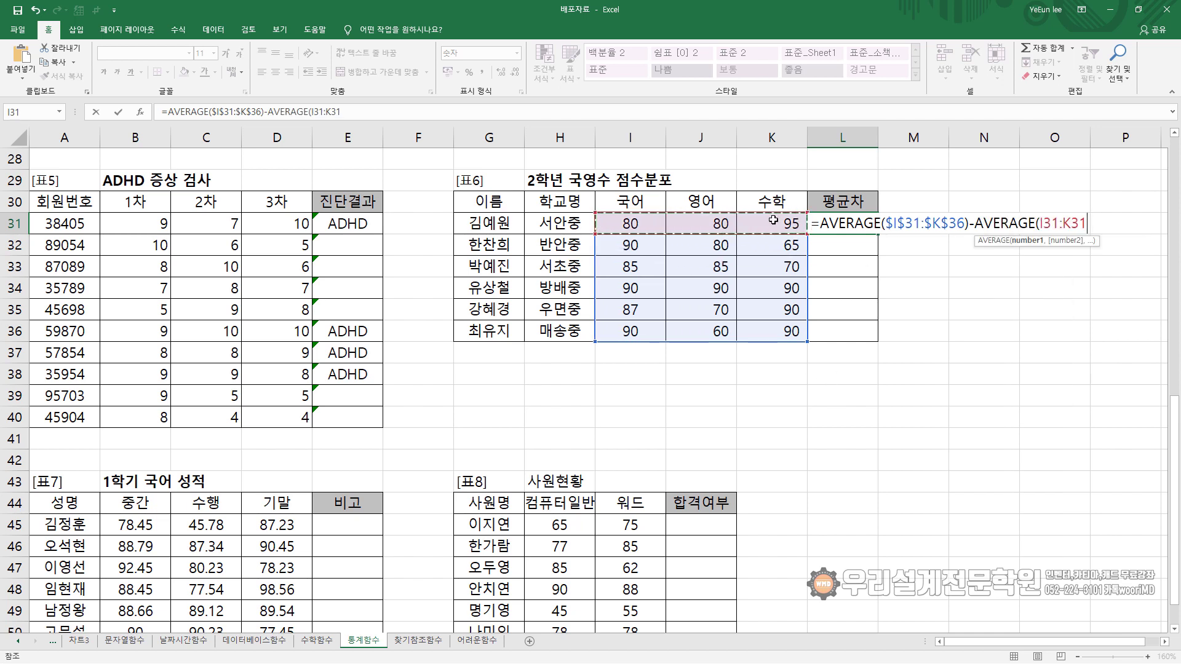
text())
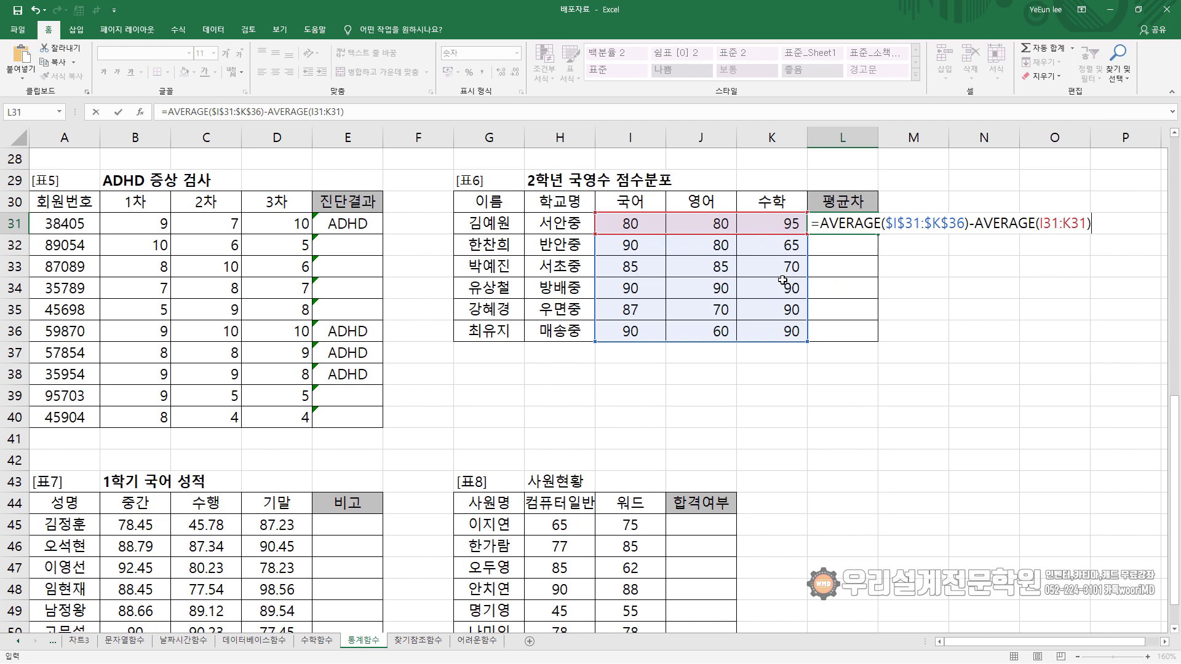
key(Return)
click(846, 227)
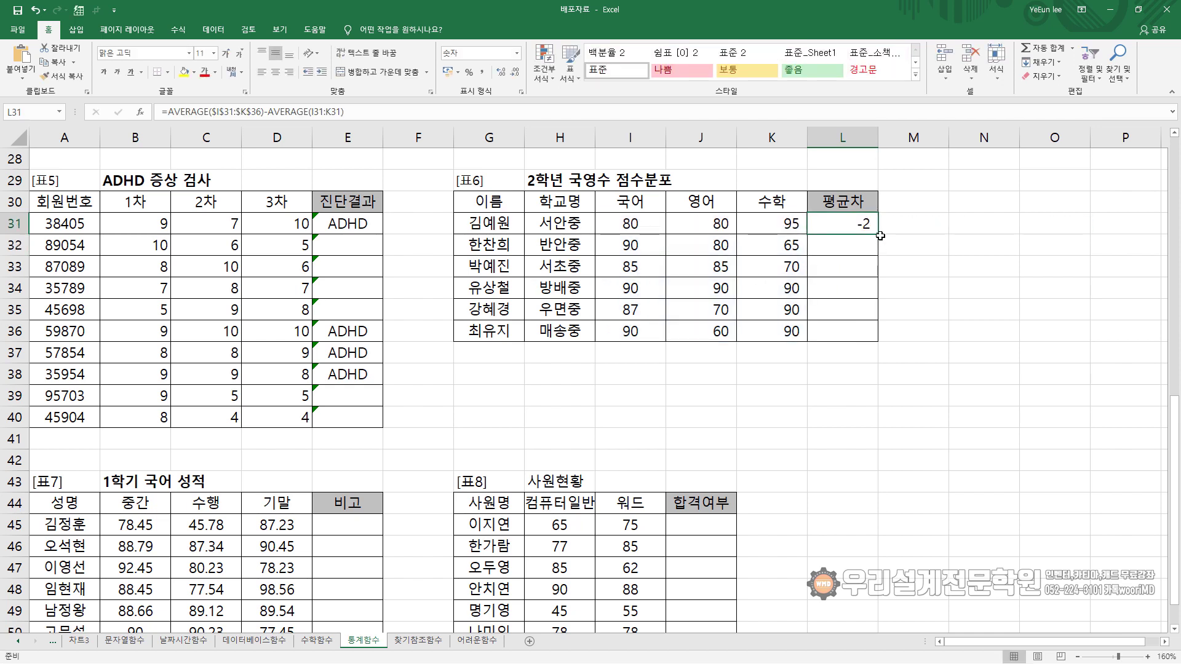
double_click(880, 235)
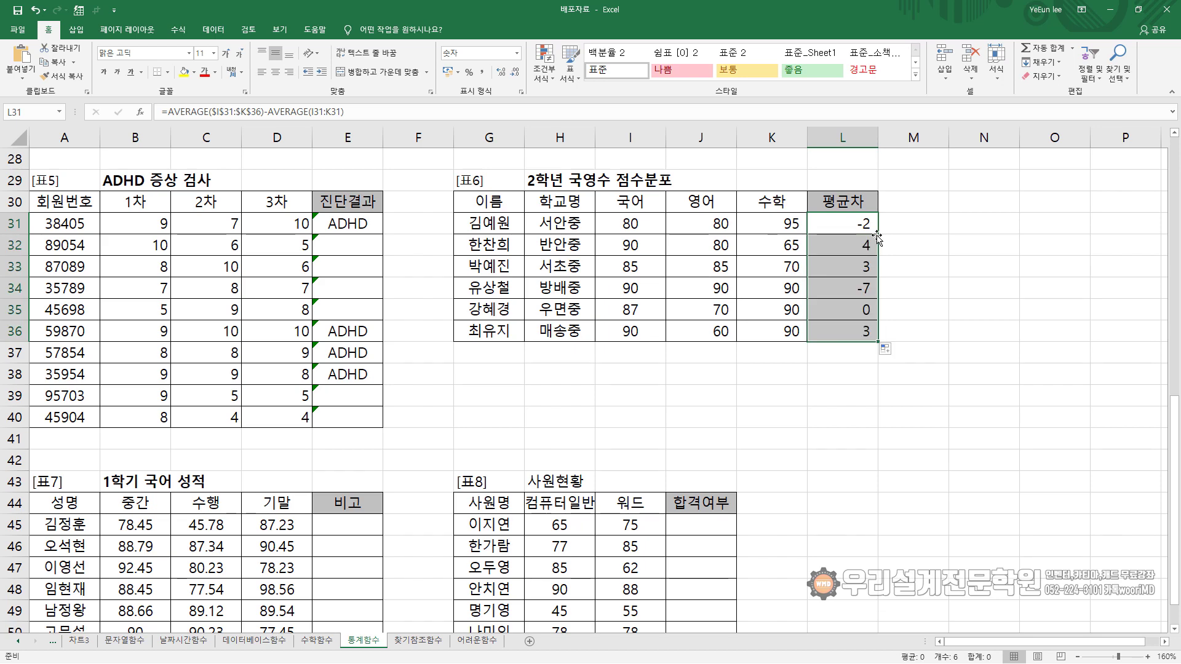
- Enter the standard deviation of all 표7 scores in E45 as =STDEV($B$45:$D$51), using an absolute range
scroll(187, 559, down, 2)
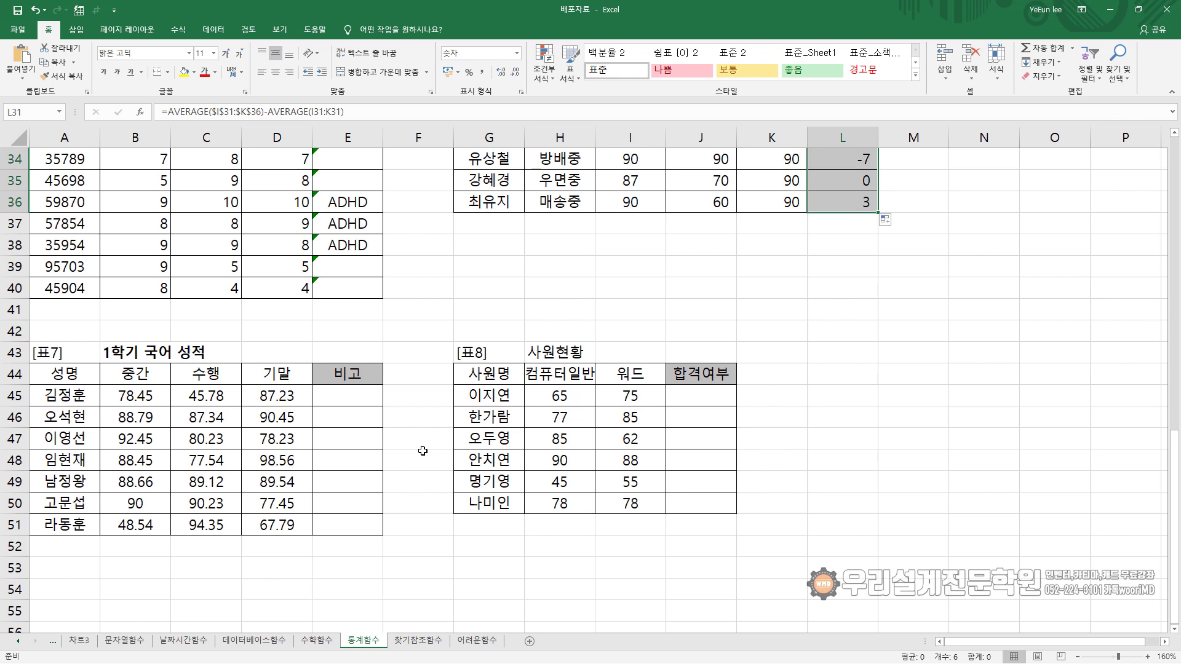
click(351, 400)
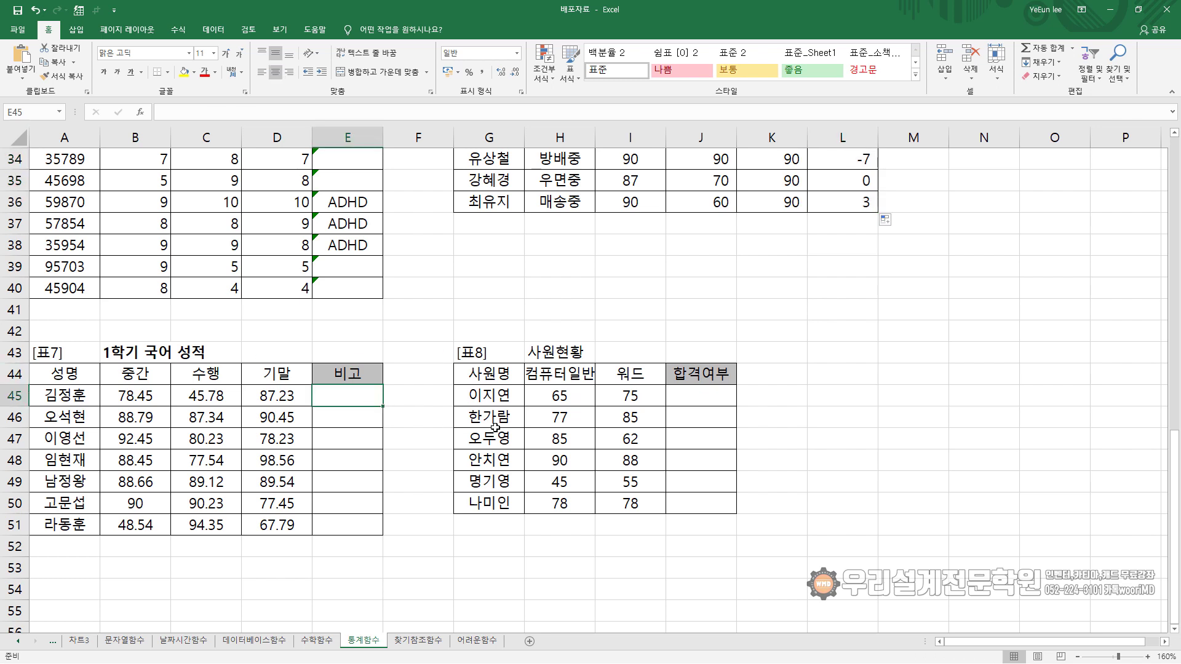
text(=)
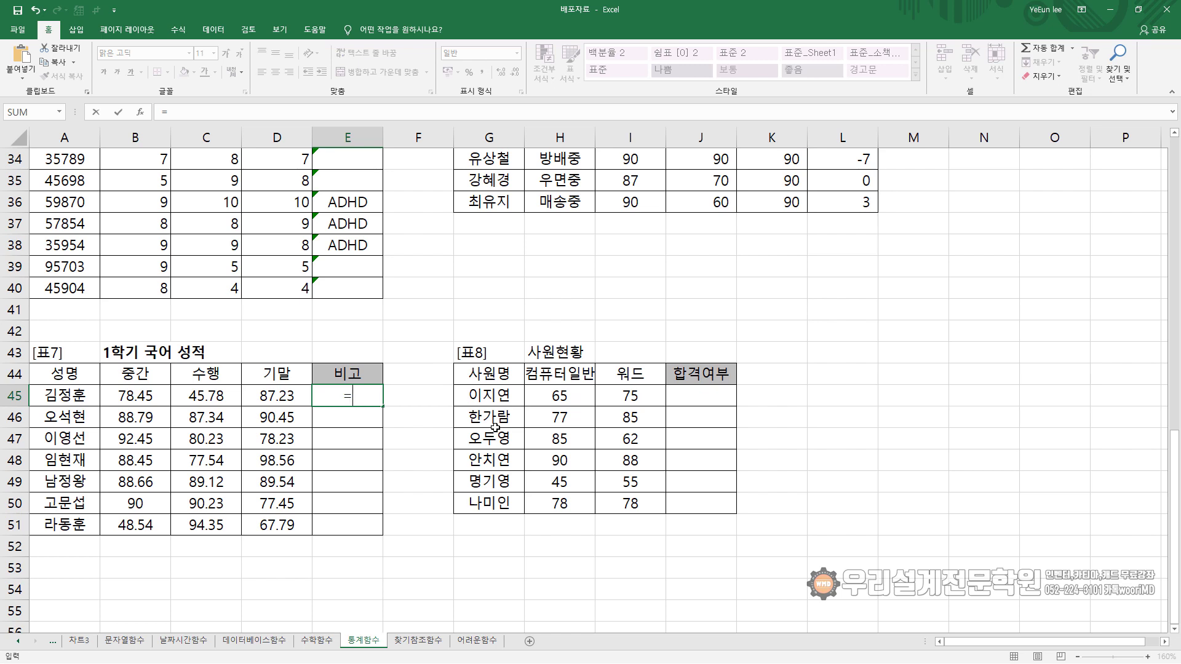
text(STDEV)
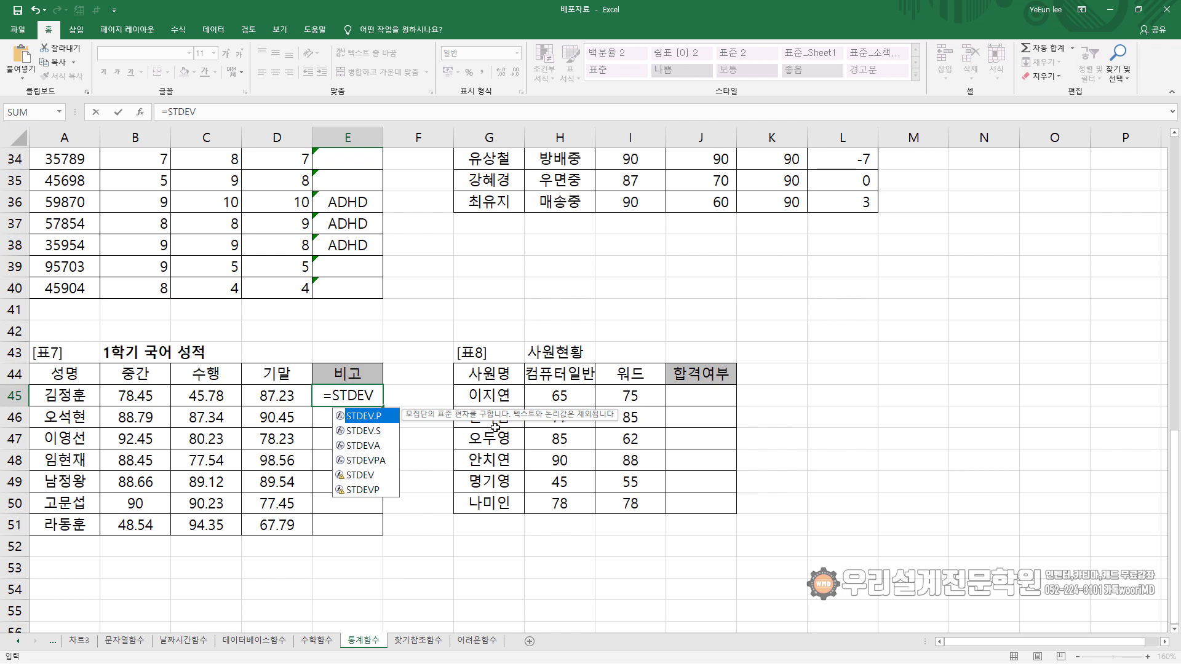
text(()
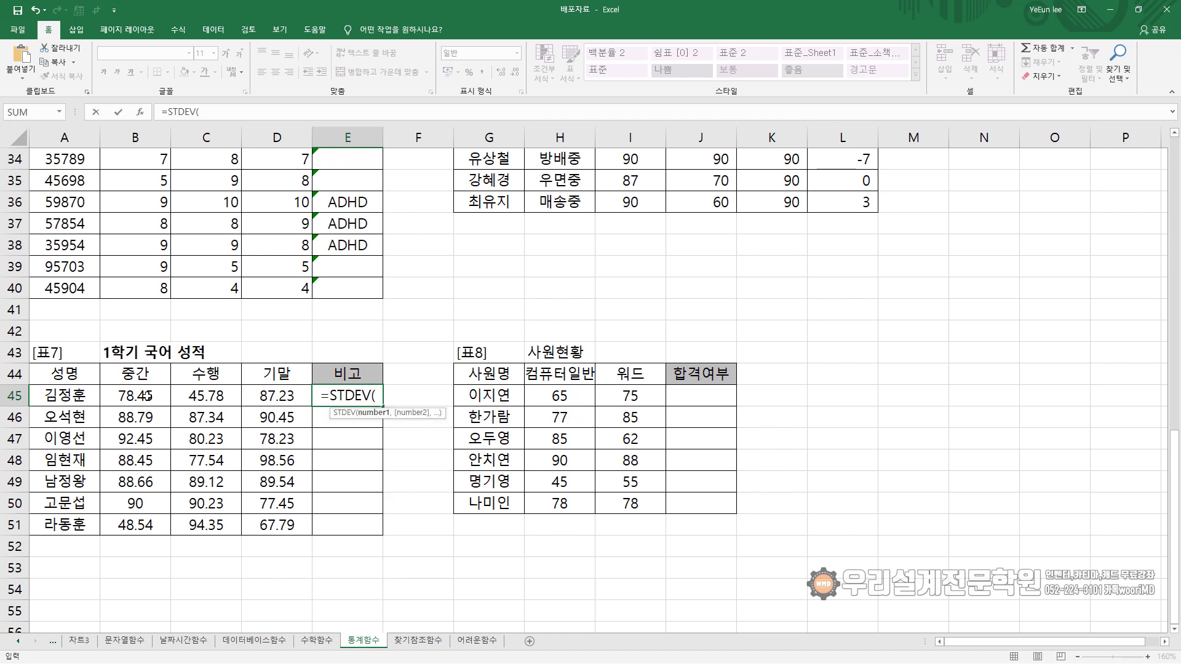
drag(148, 397, 303, 520)
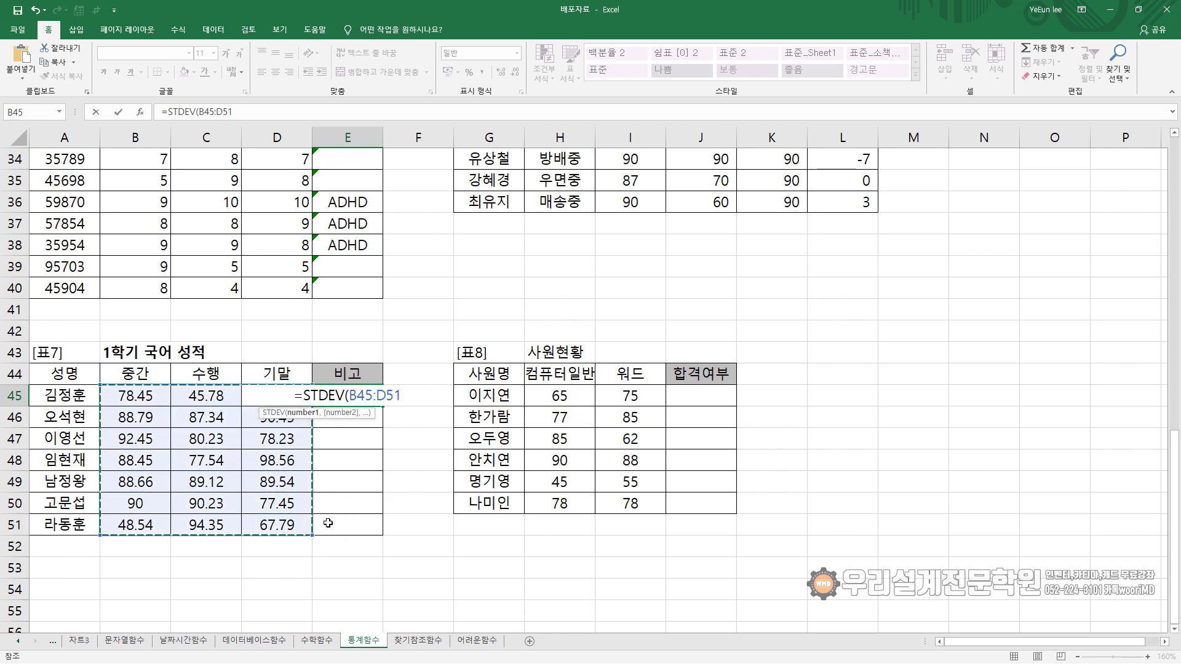
key(F4)
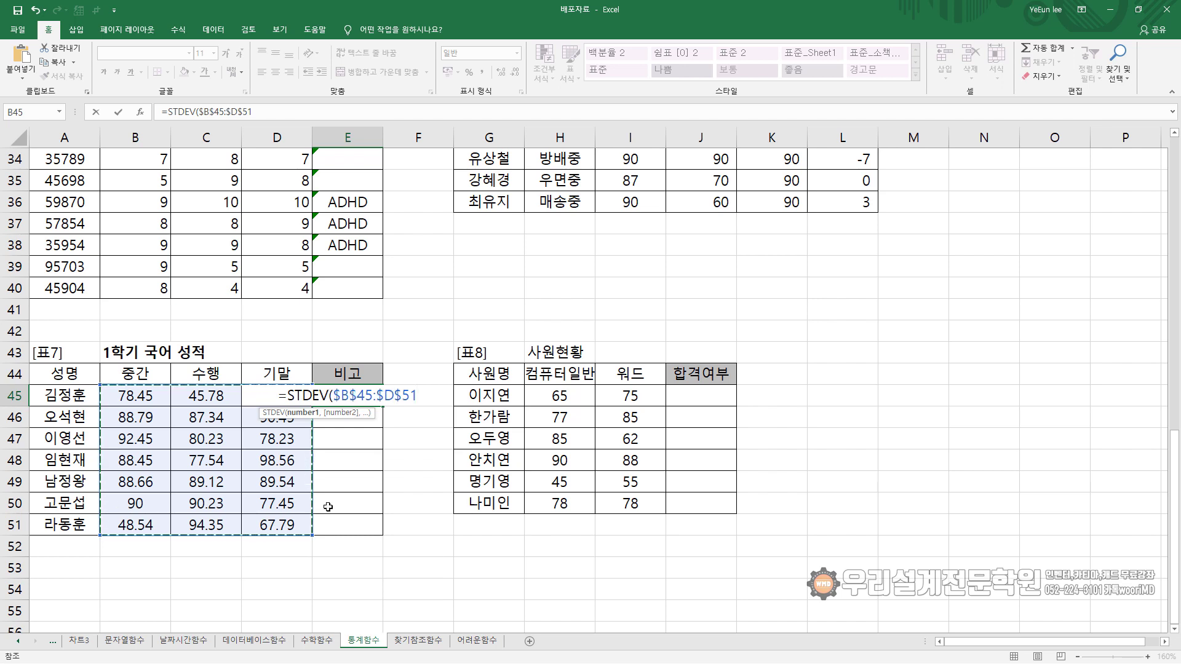
text())
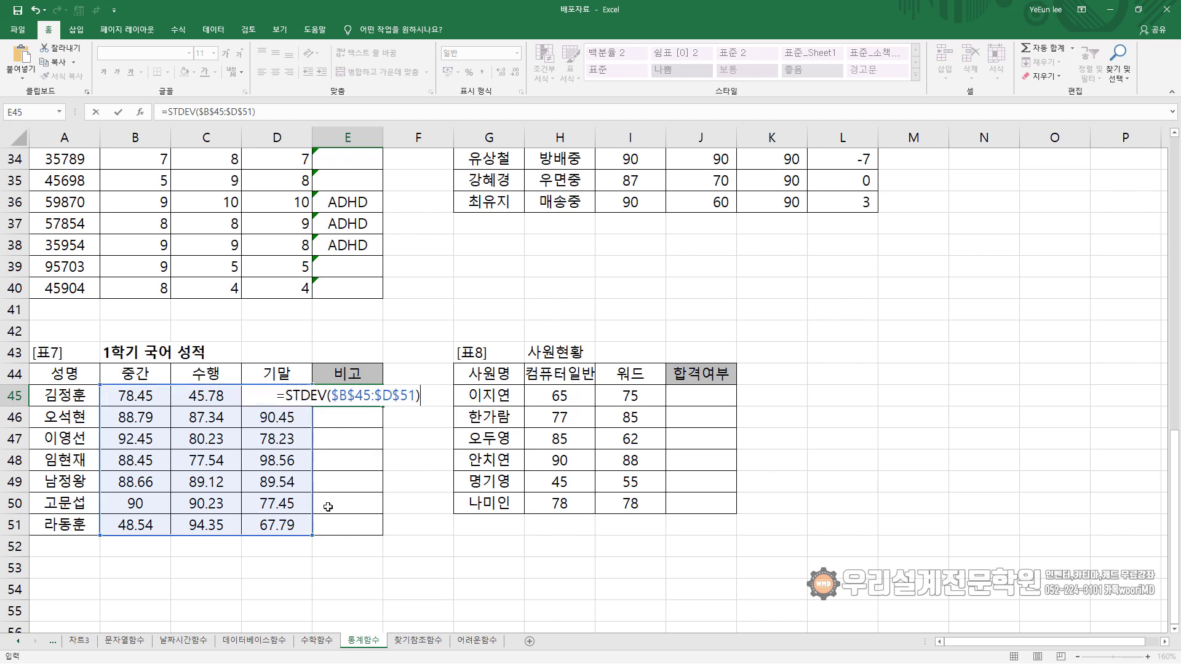
text(-)
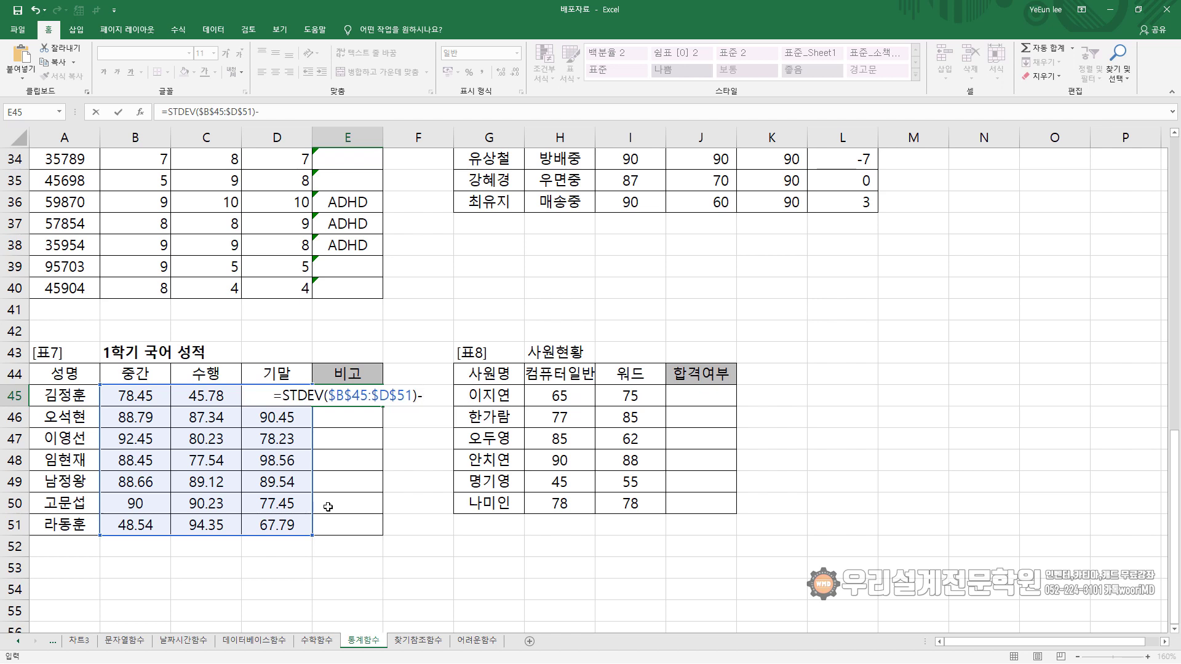
key(BackSpace)
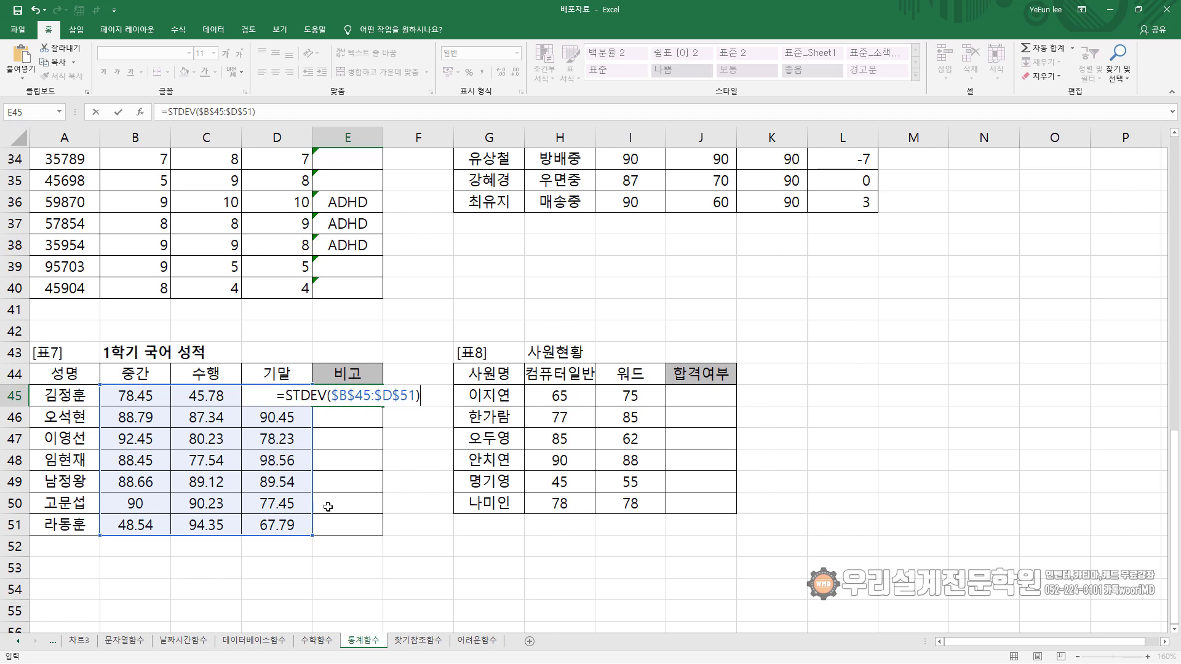
text(>=)
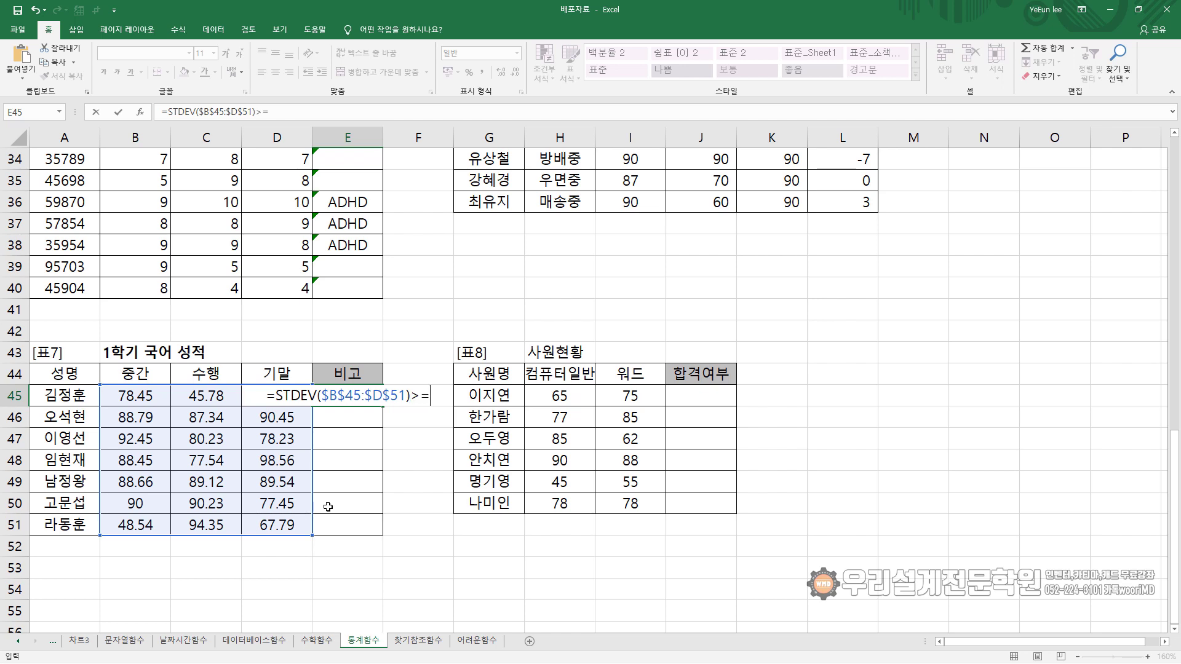
text(STDEV)
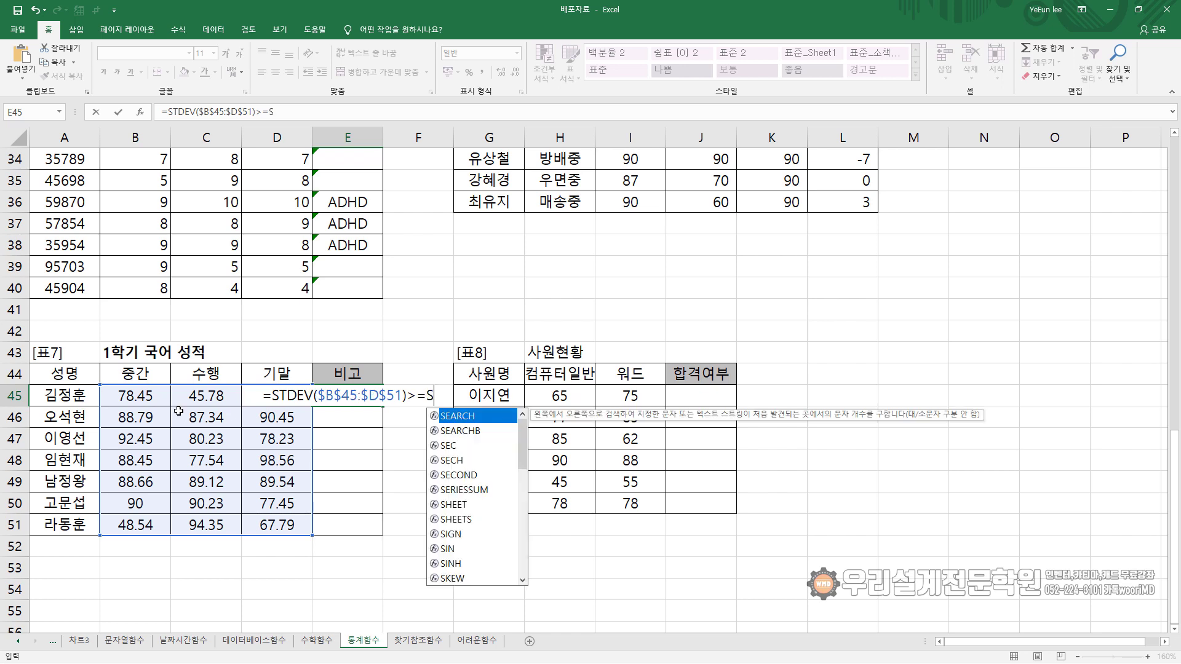
text(()
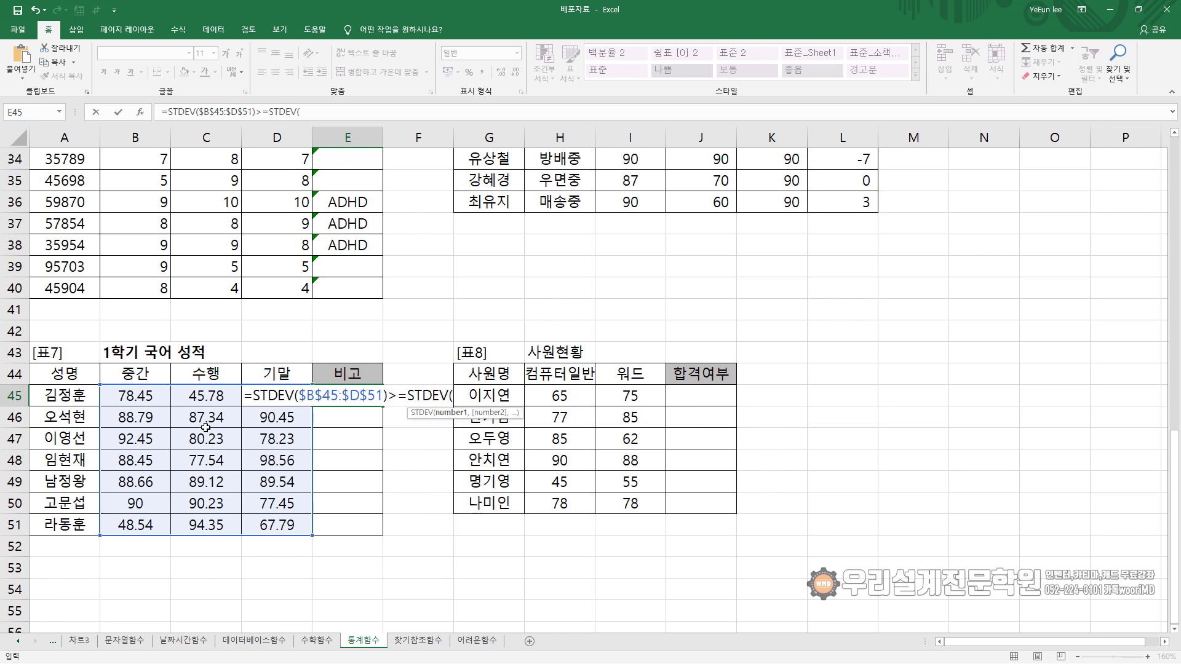
drag(133, 396, 286, 396)
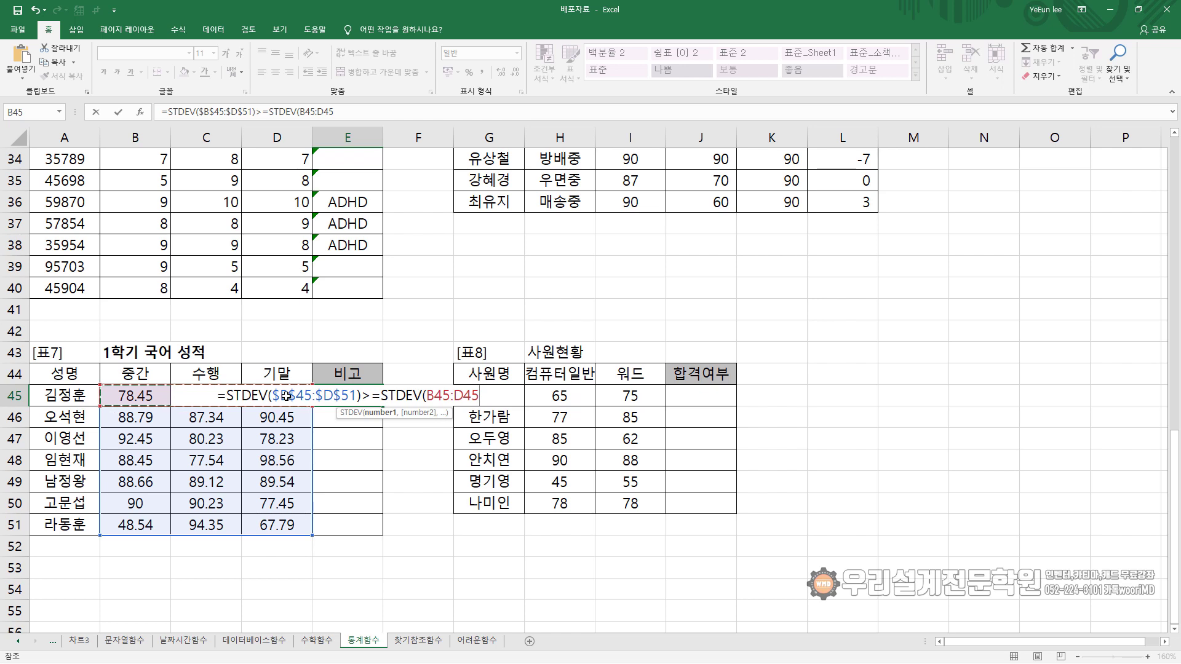
text())
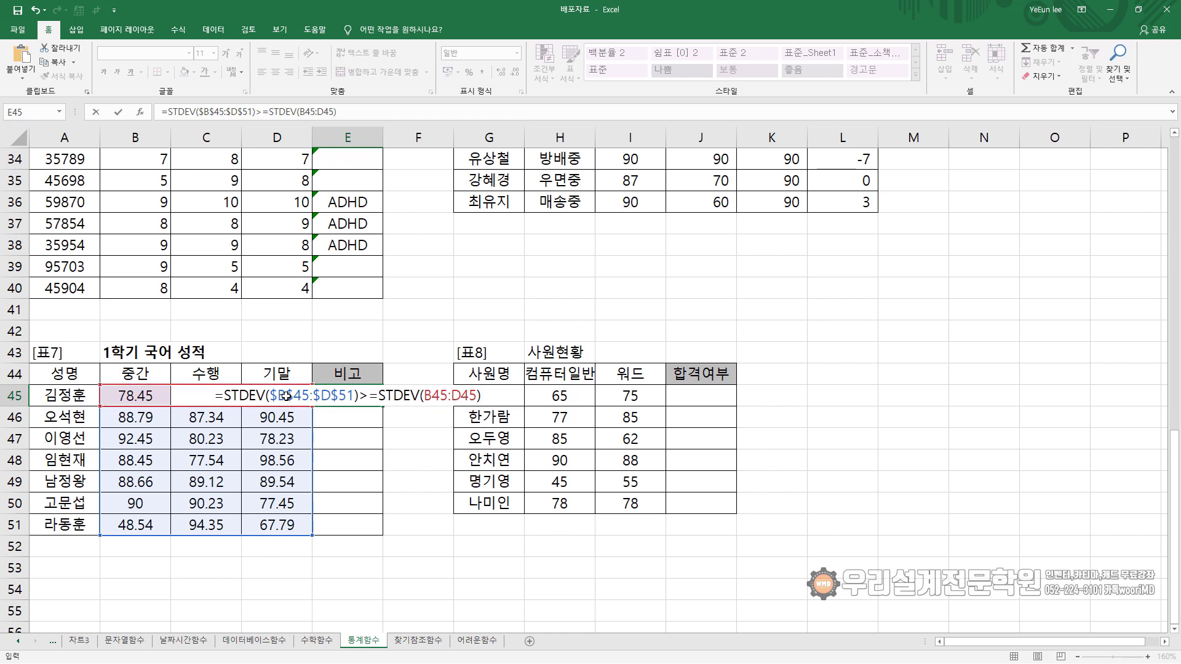
drag(223, 396, 478, 401)
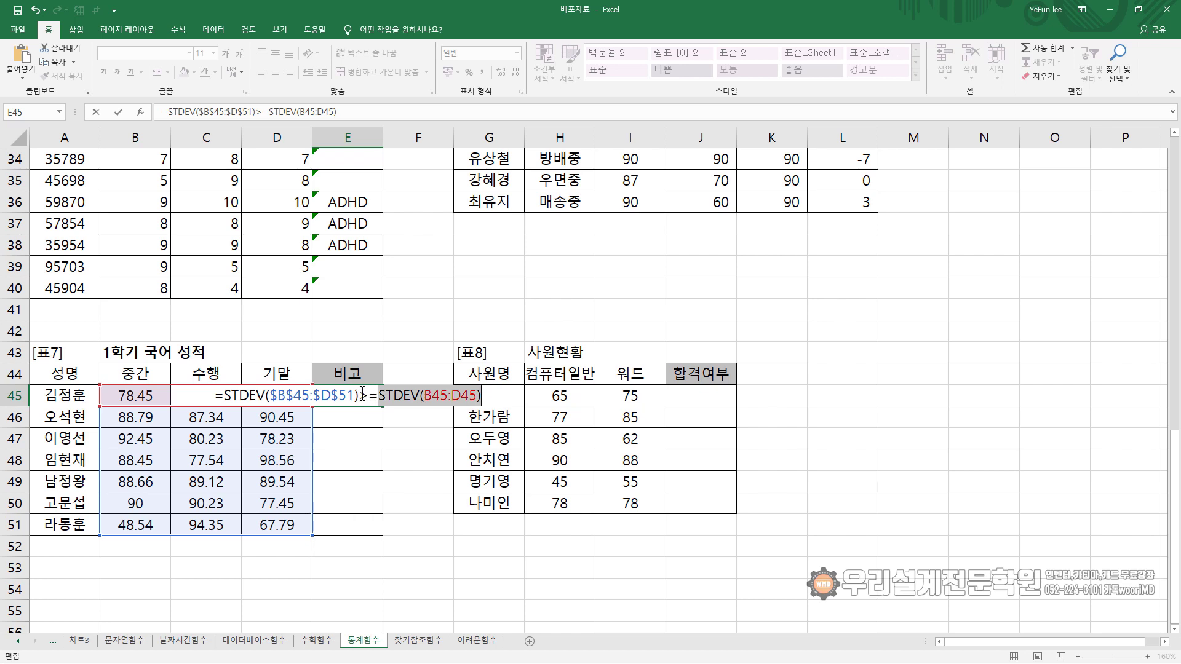
drag(359, 397, 485, 394)
key(Delete)
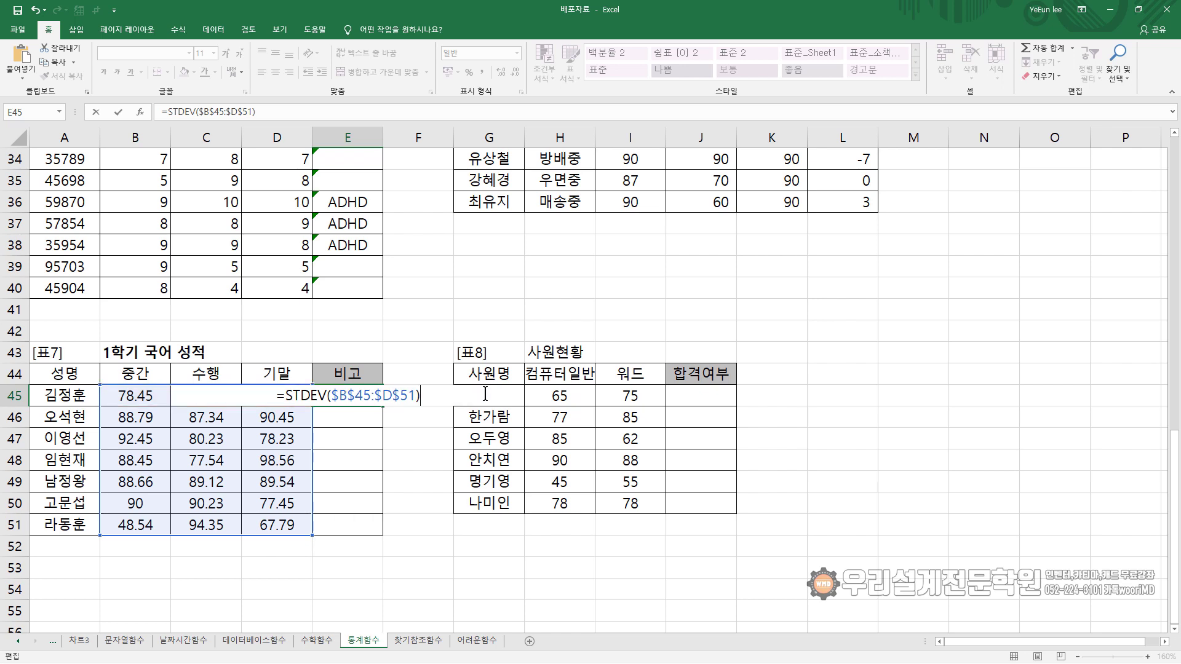
- Wrap the E45 formula in an IF function with the logical test STDEV(B45:D45)>=STDEV($B$45:$D$51)
click(286, 394)
text(IF()
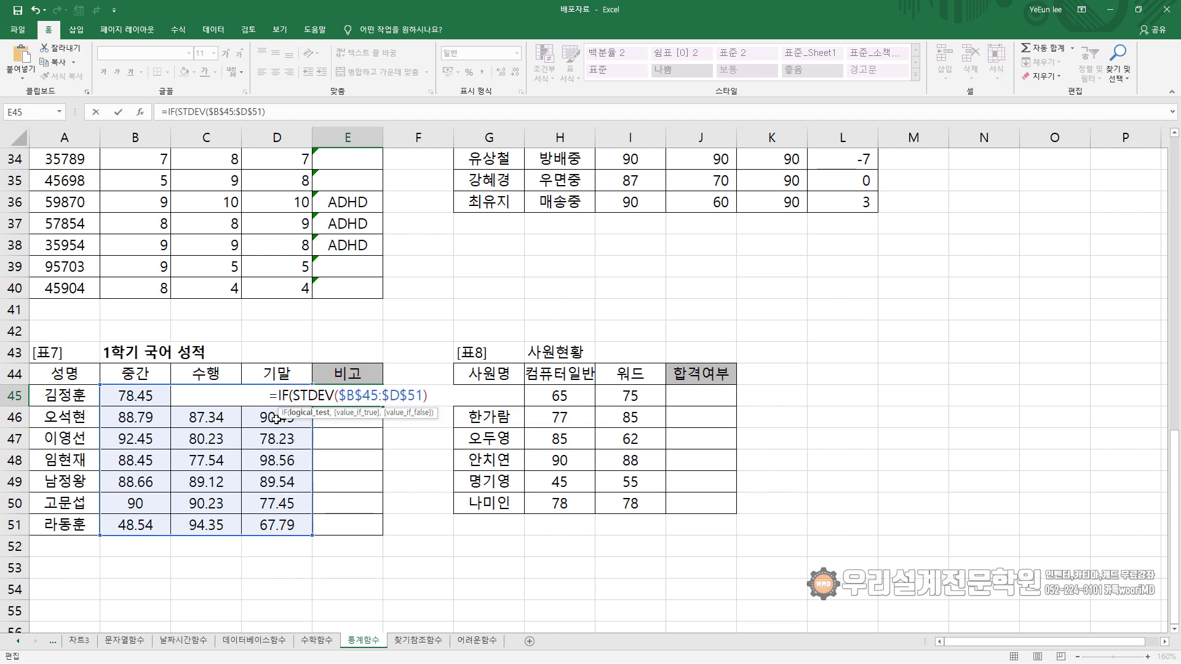
text(STDEV()
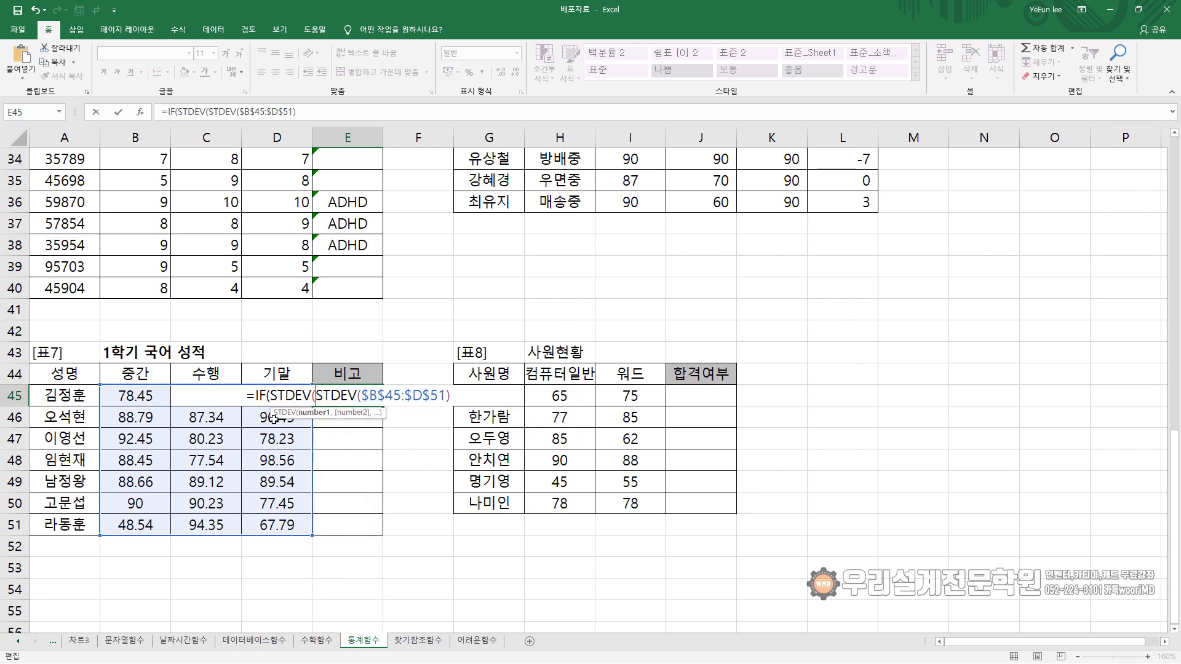
drag(147, 395, 271, 397)
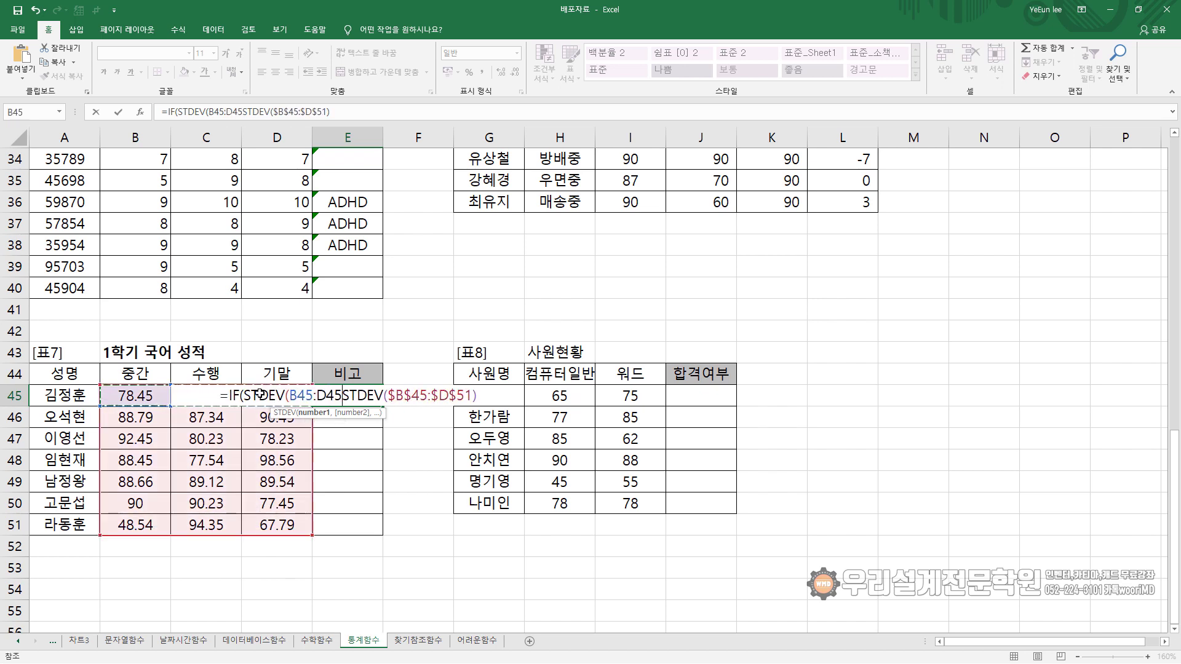
text())
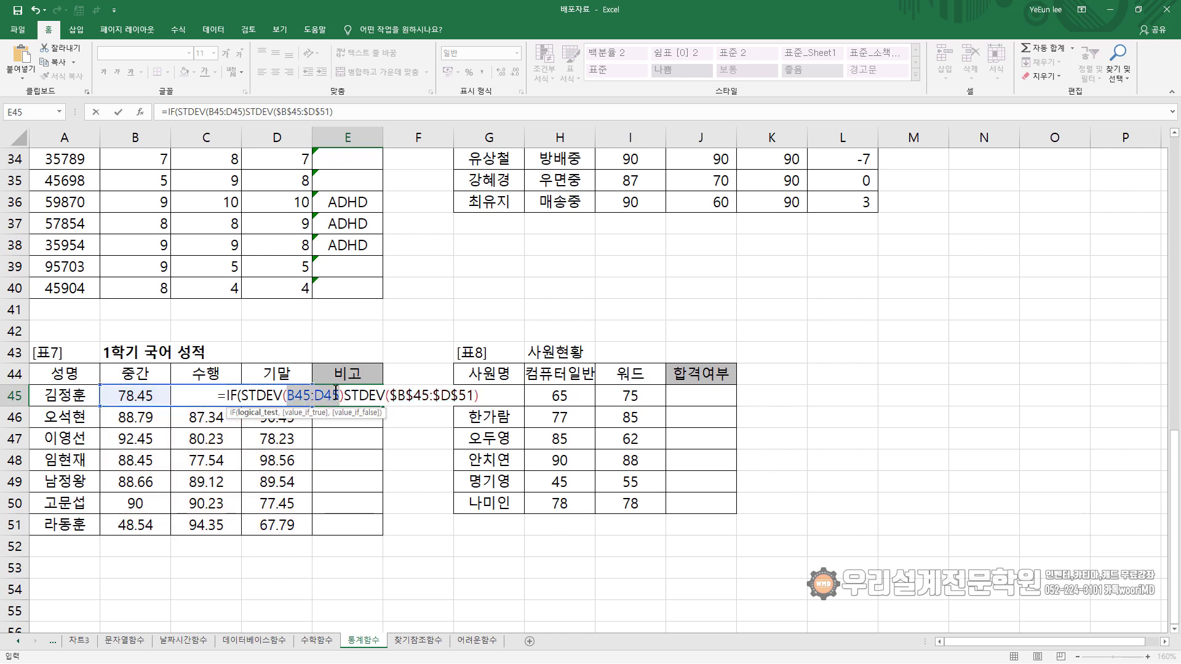
drag(145, 398, 263, 397)
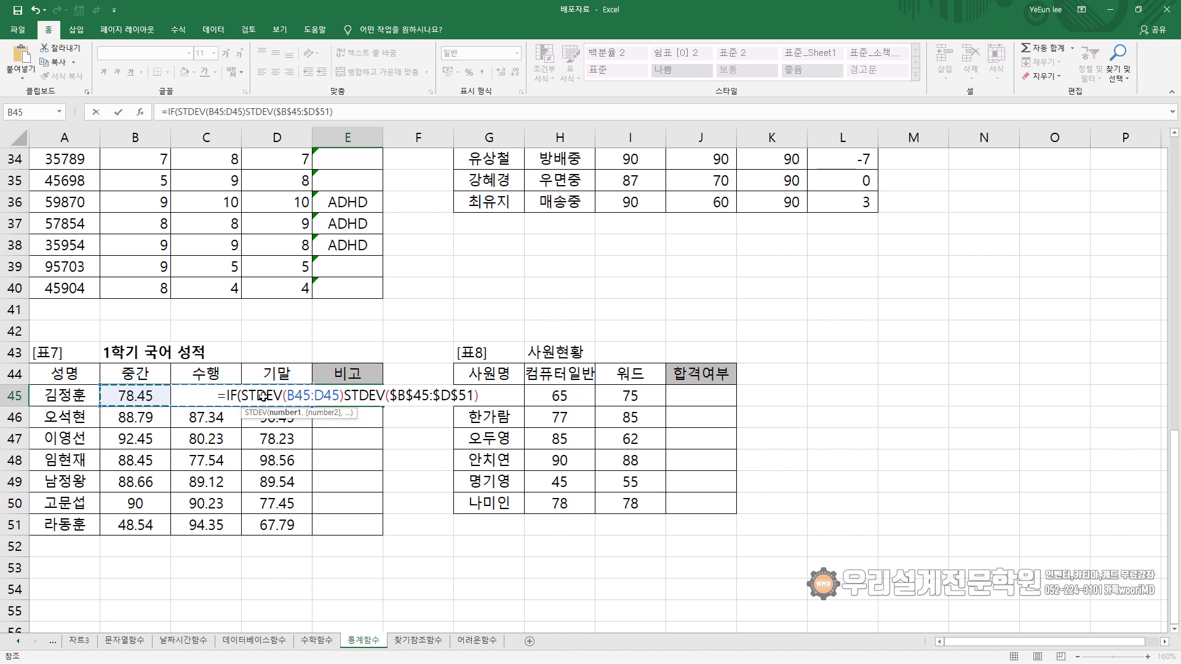
click(346, 396)
text(>=)
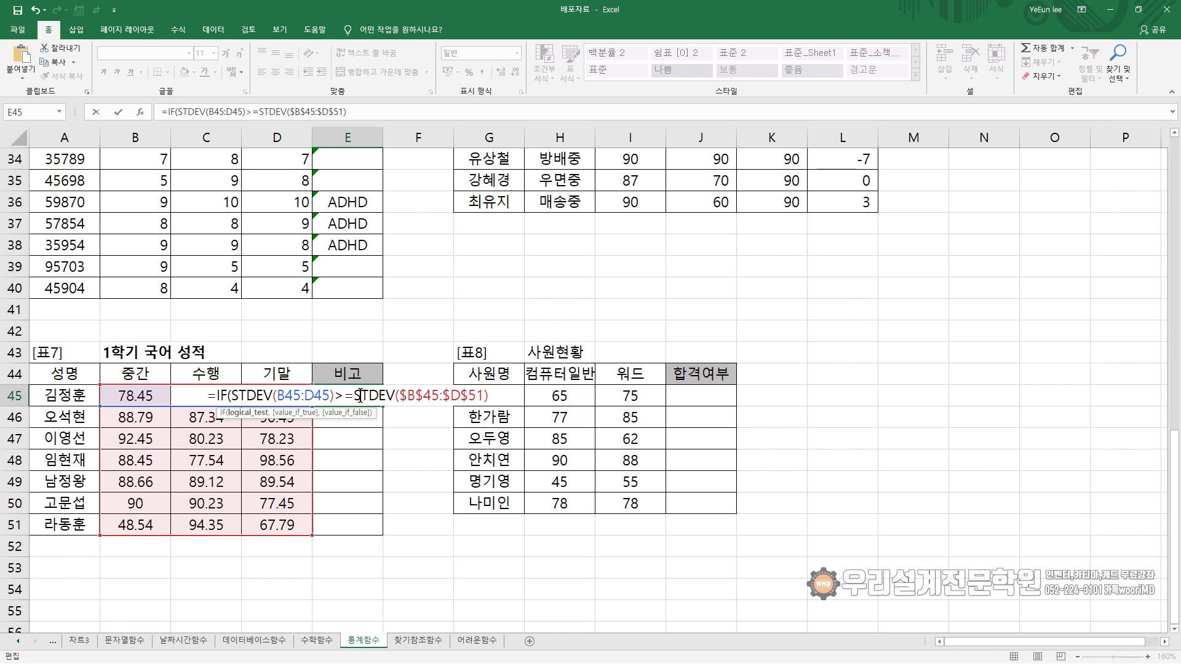
- Complete the IF formula in E45 so it returns "평균점수 이상" when true and an empty string "" when false
drag(355, 395, 489, 395)
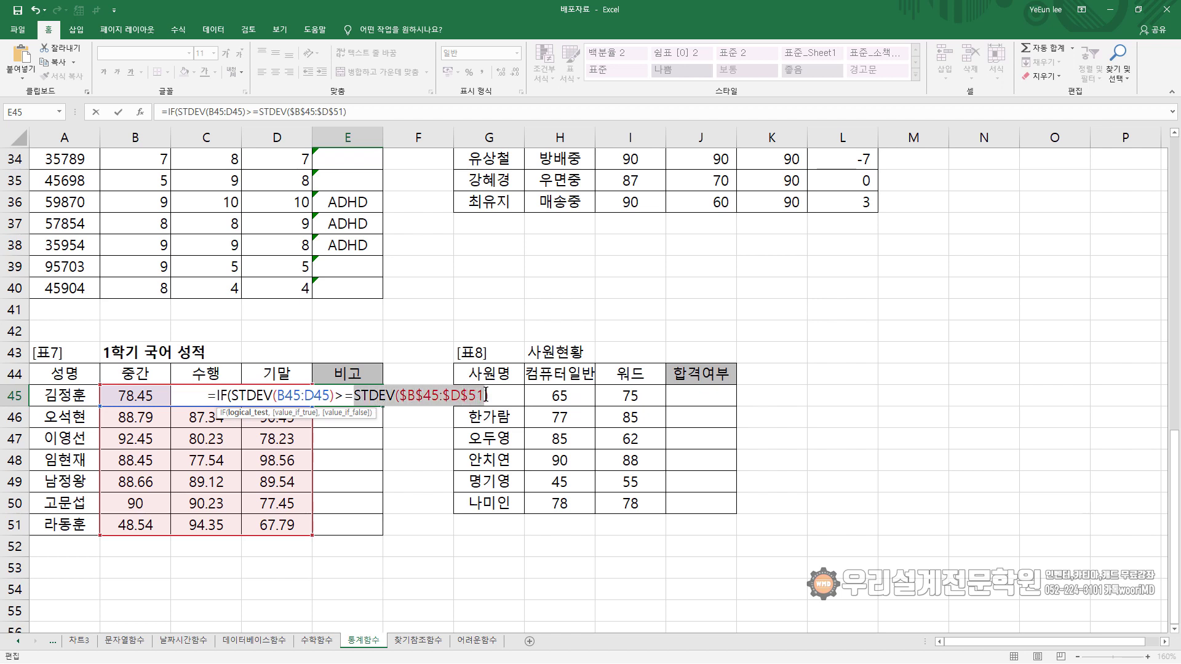
click(501, 394)
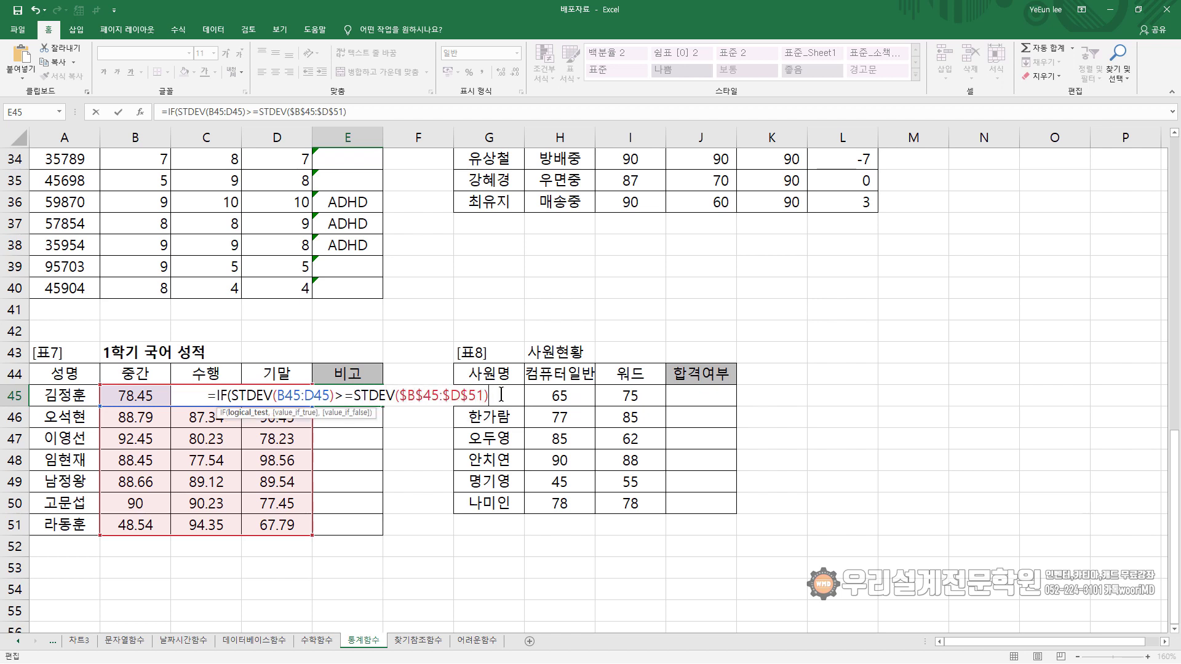
text(,)
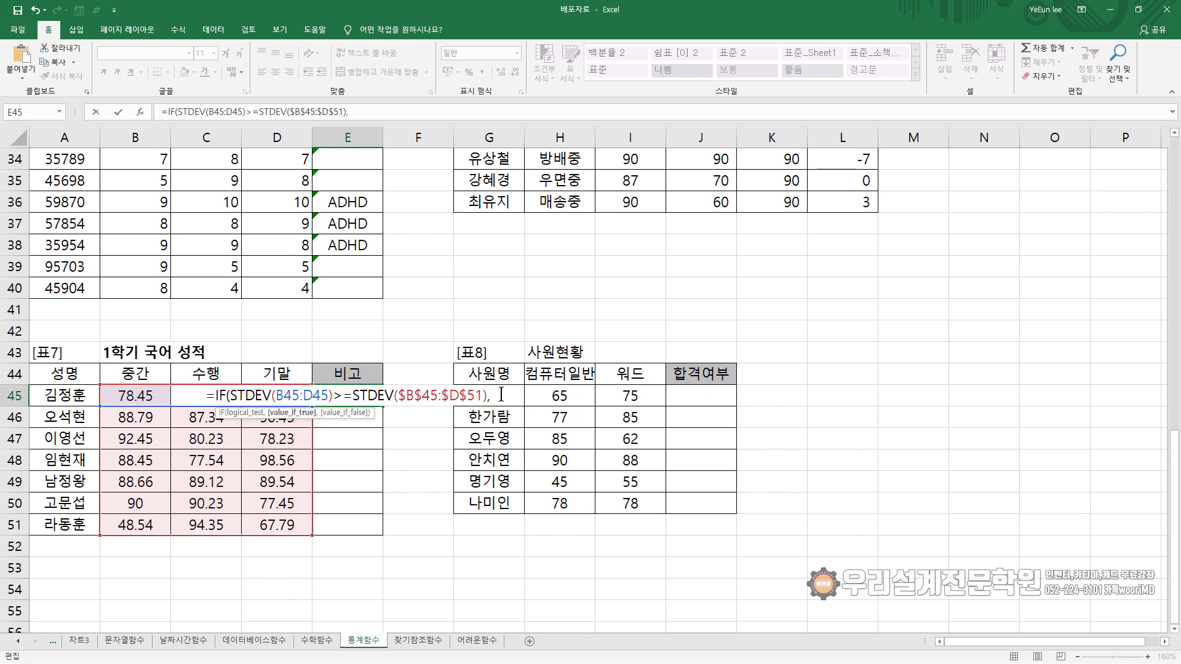
text(")
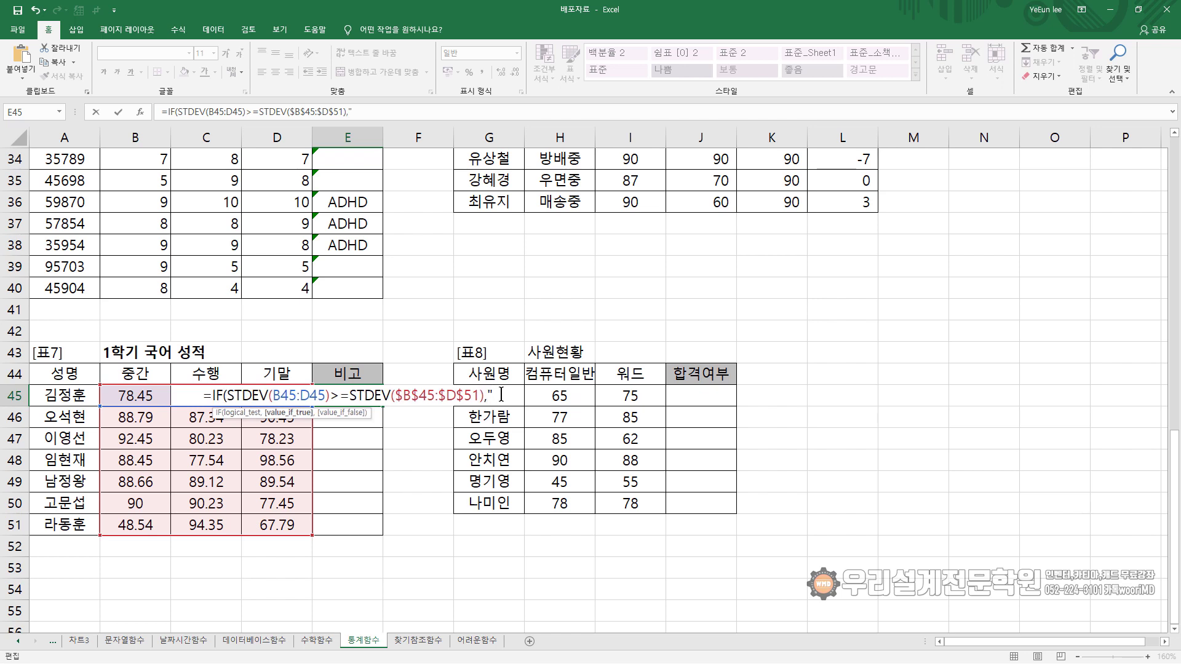
text(평)
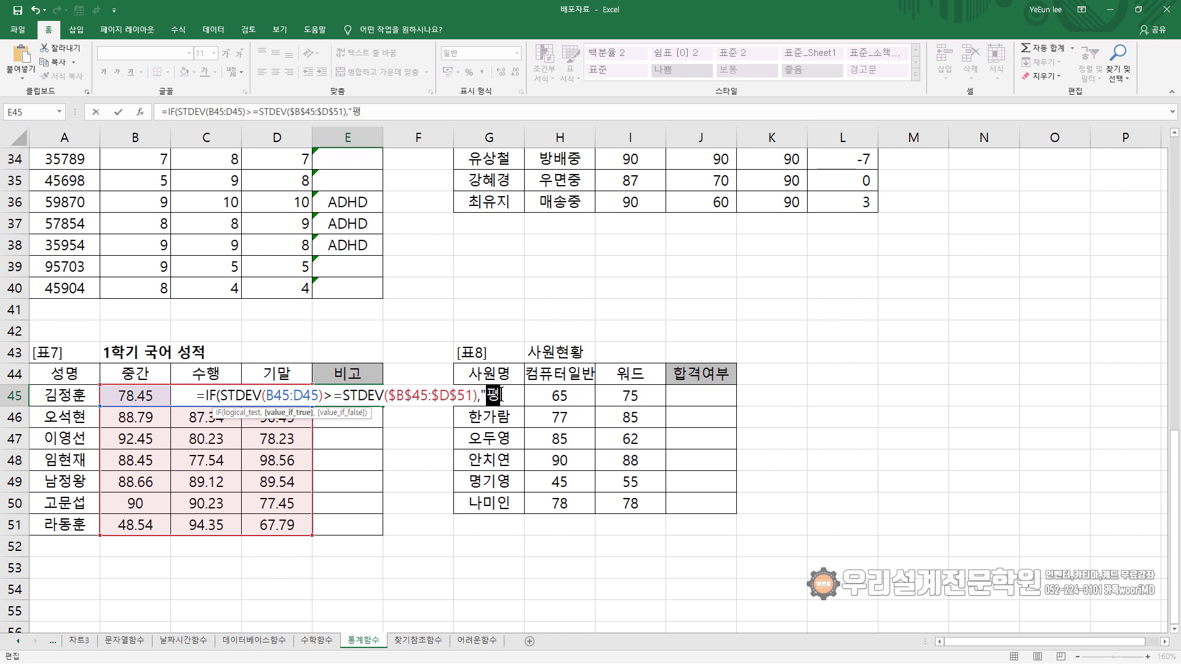
text(균점수 이상)
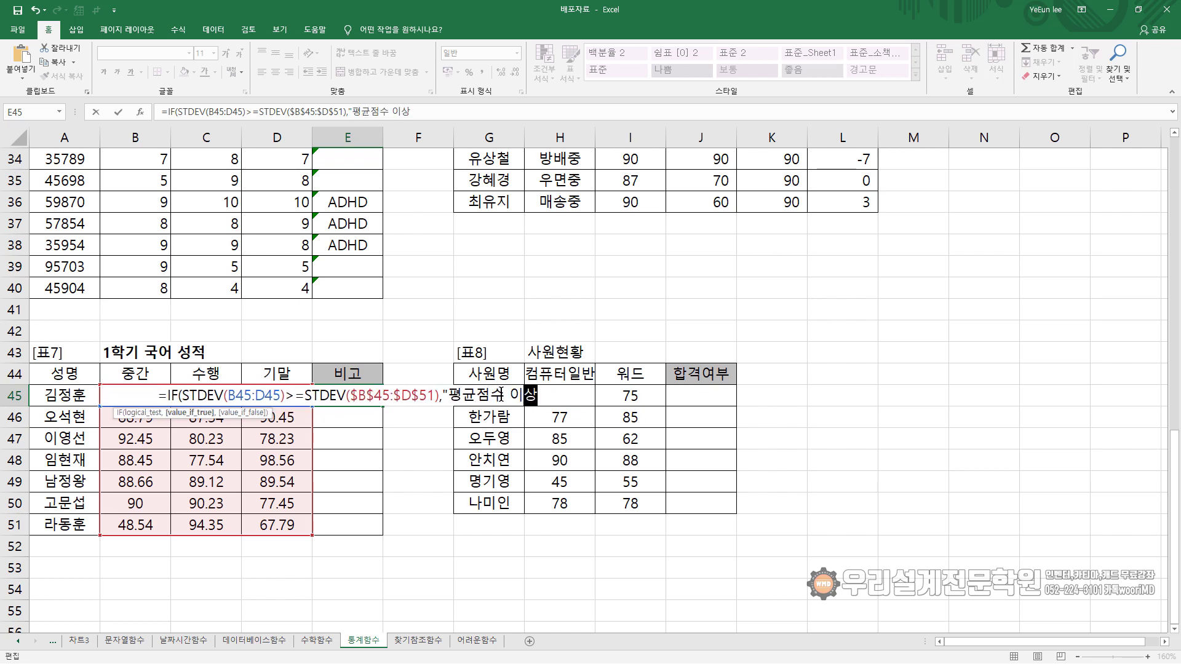
text(","")
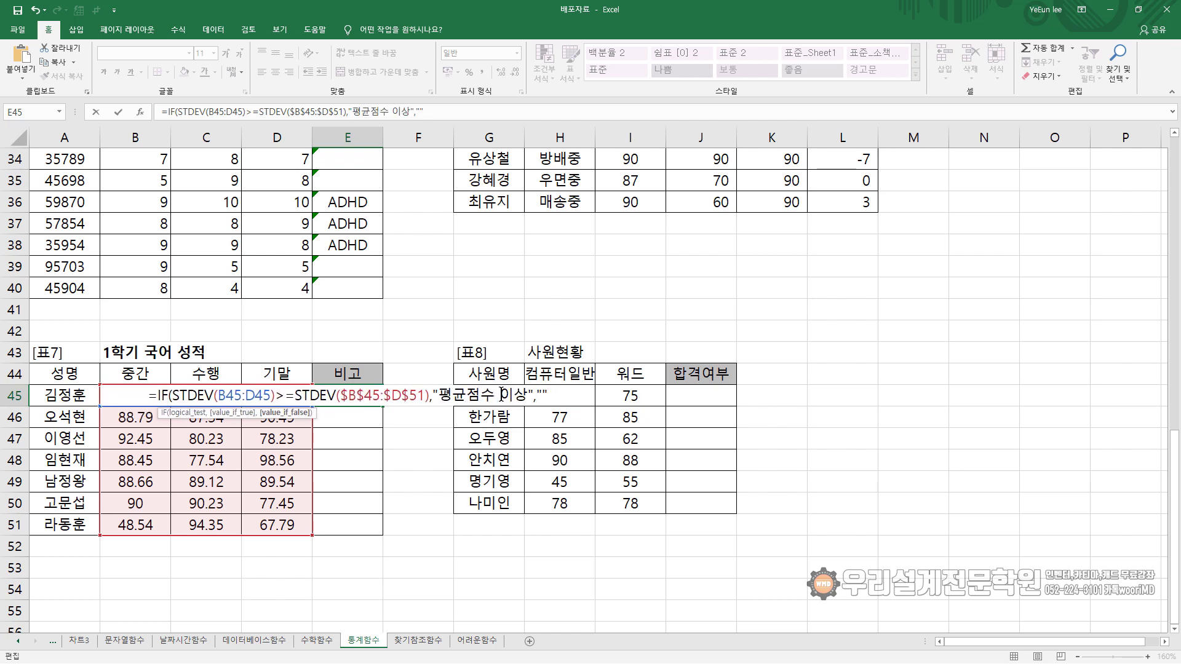
key(Return)
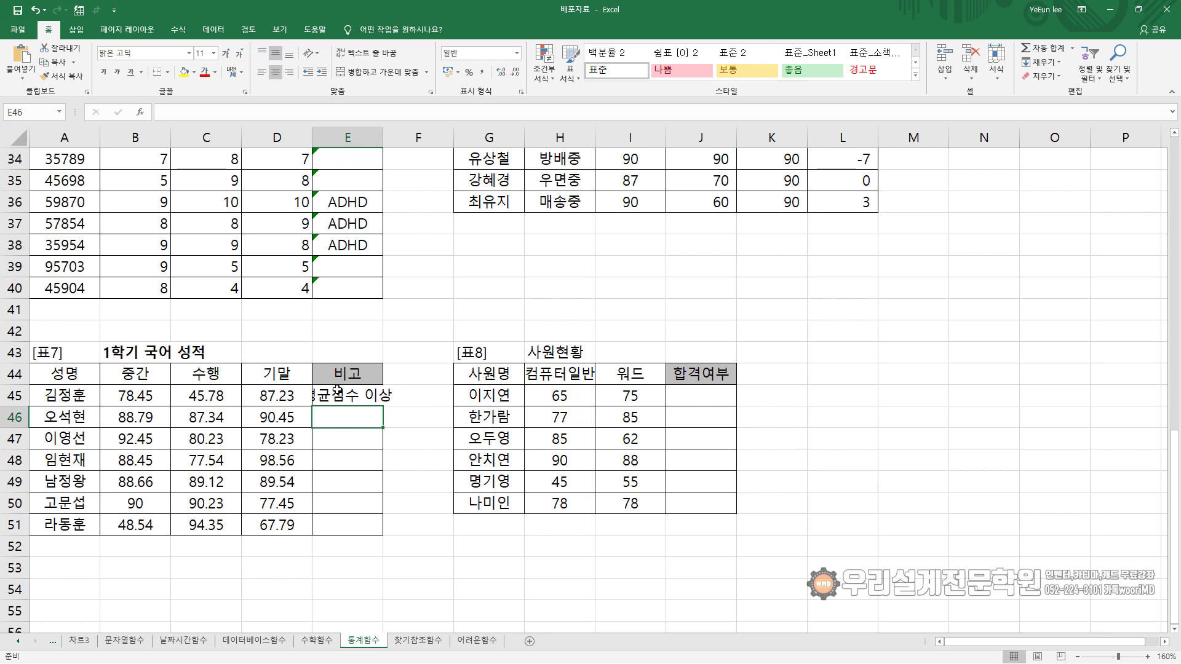
- Fill the E45 formula down the 비고 column through E51 and widen column E to fit the text
click(337, 389)
double_click(384, 405)
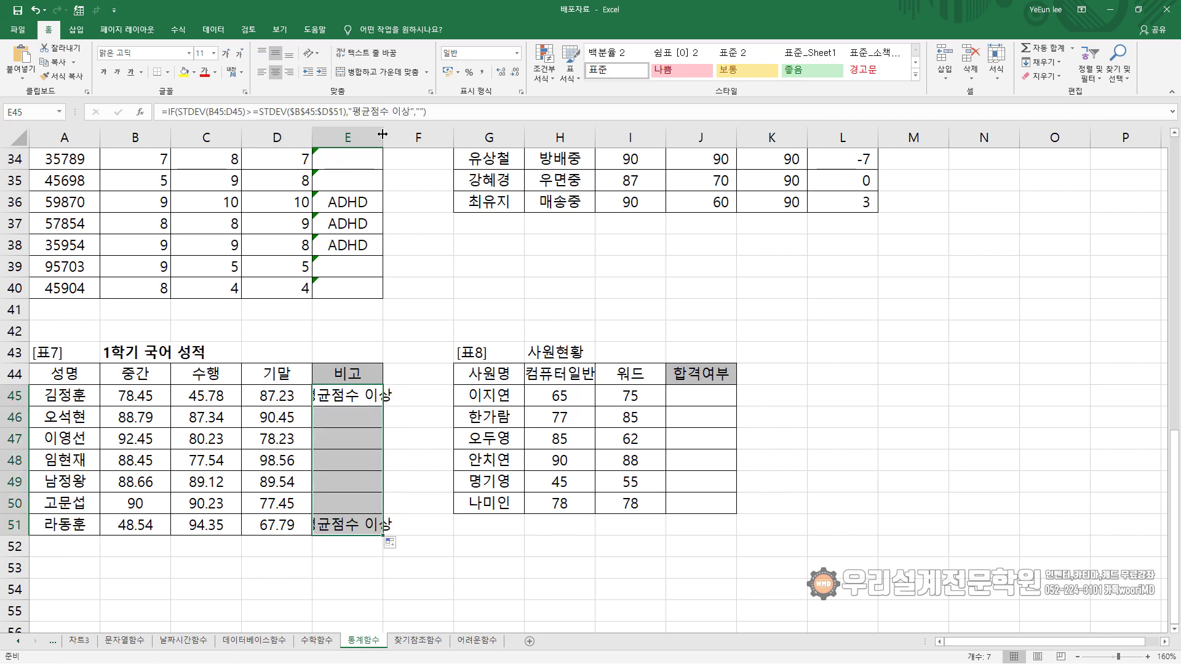
drag(383, 133, 419, 134)
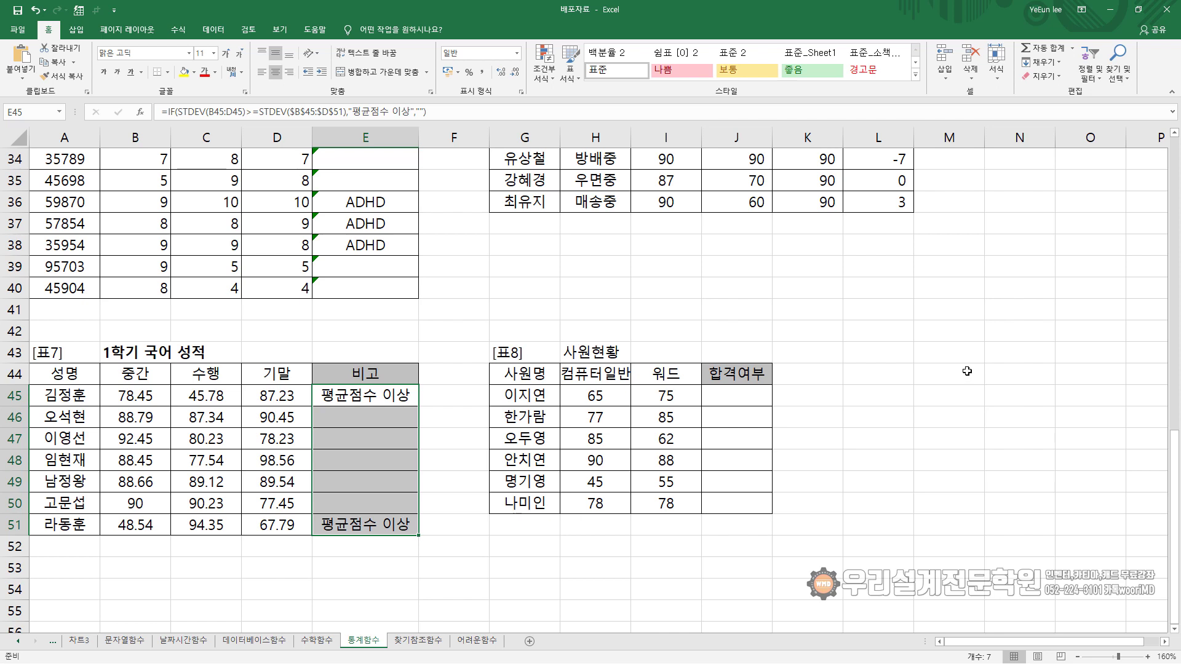
- Review the 컴퓨터일반 scores in H45:H50 and the 워드 scores in I45:I50 of 표8
click(613, 401)
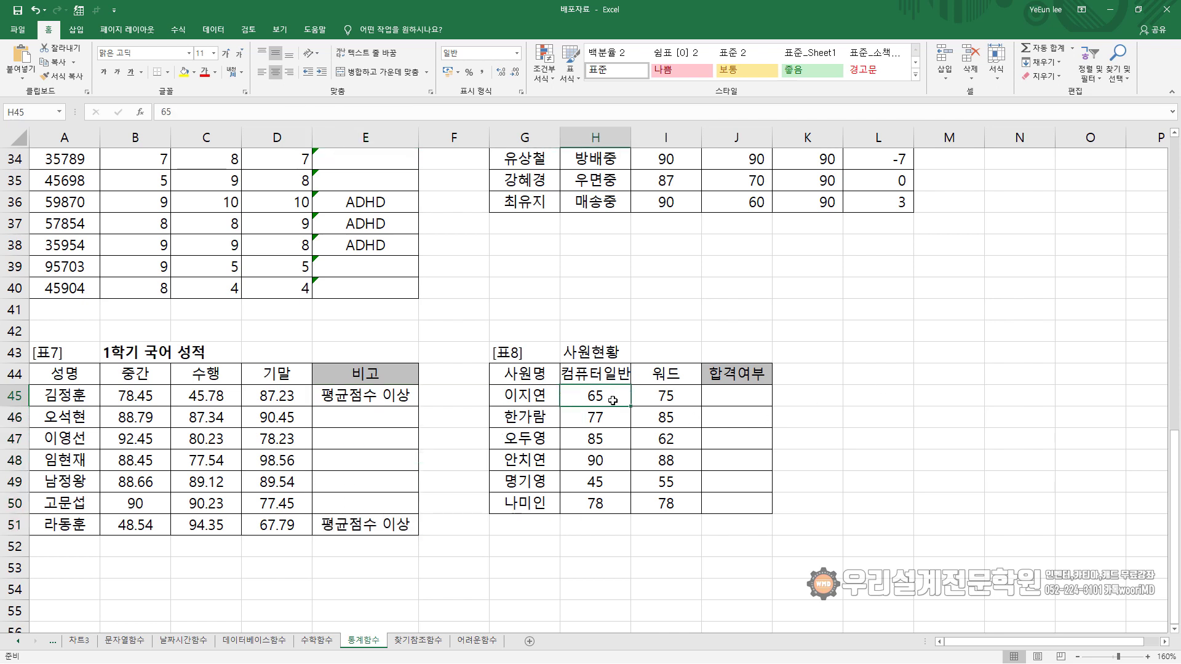
drag(614, 400, 610, 511)
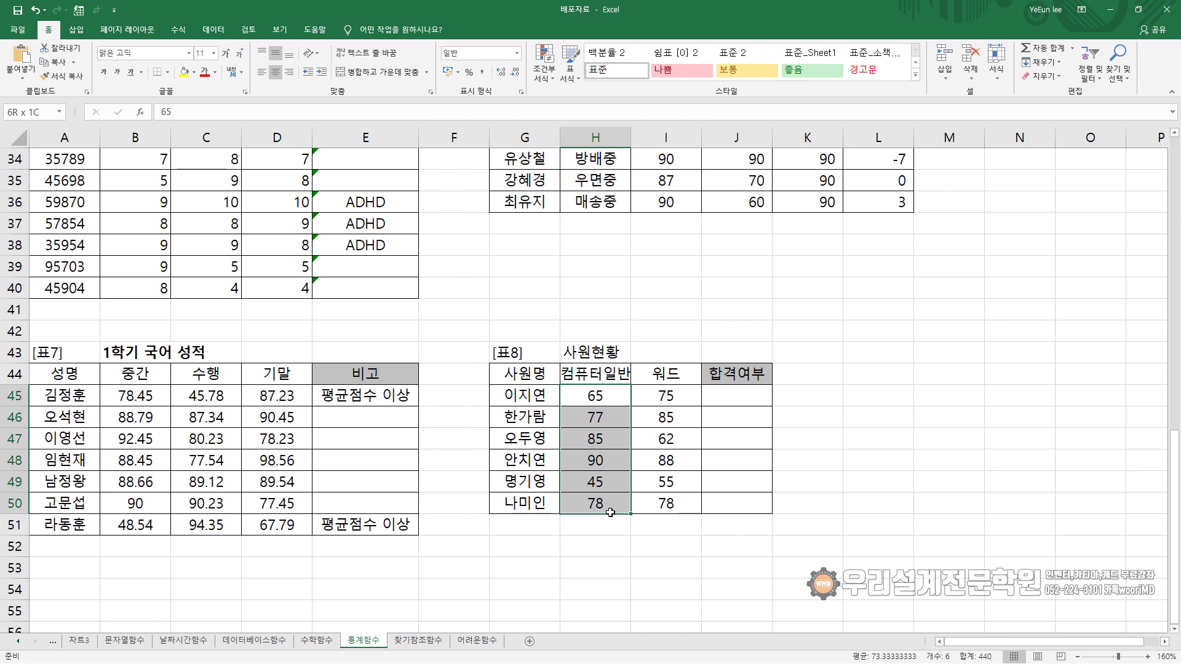
drag(610, 512, 610, 513)
click(668, 396)
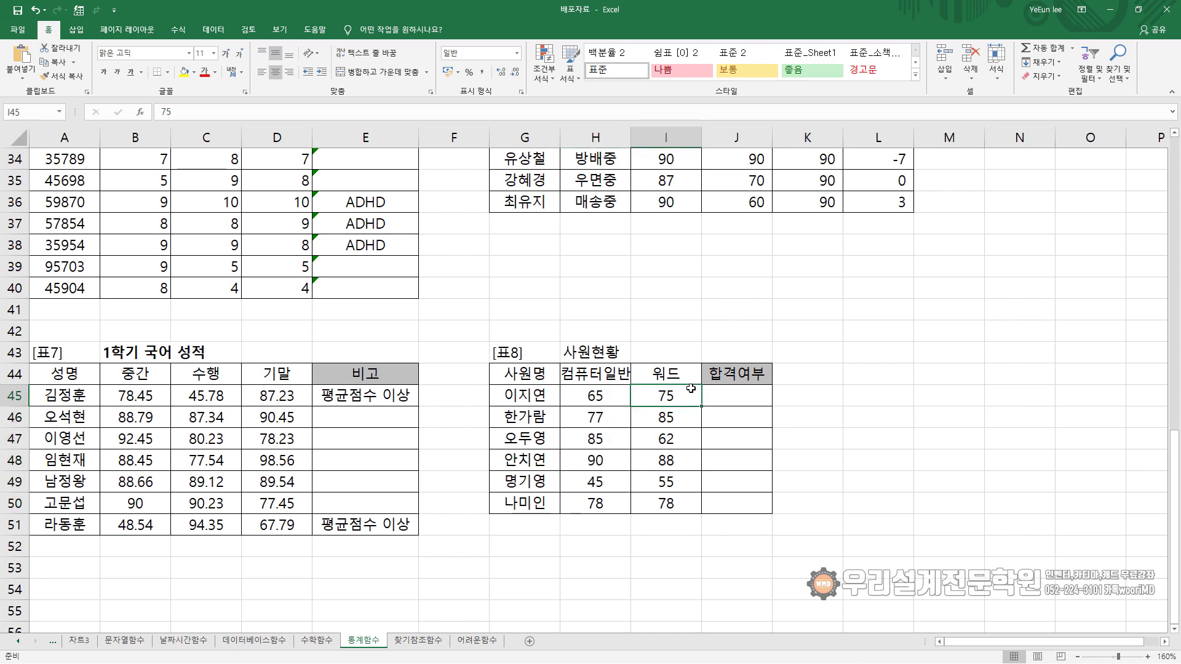
drag(682, 397, 682, 500)
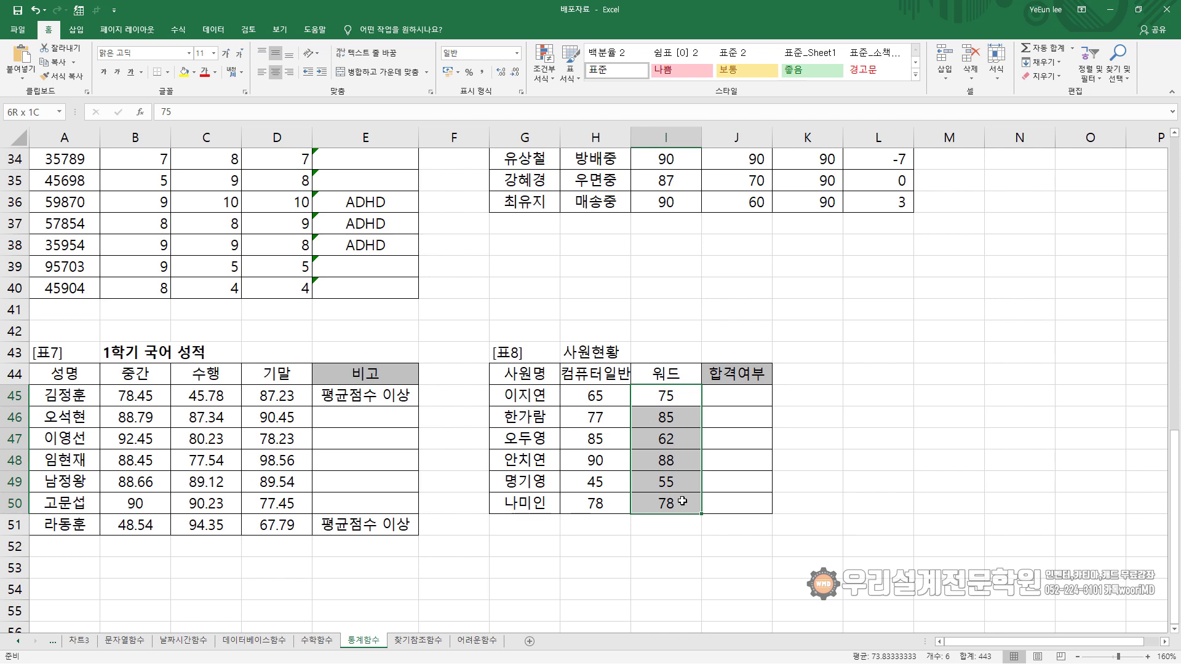
drag(682, 500, 682, 500)
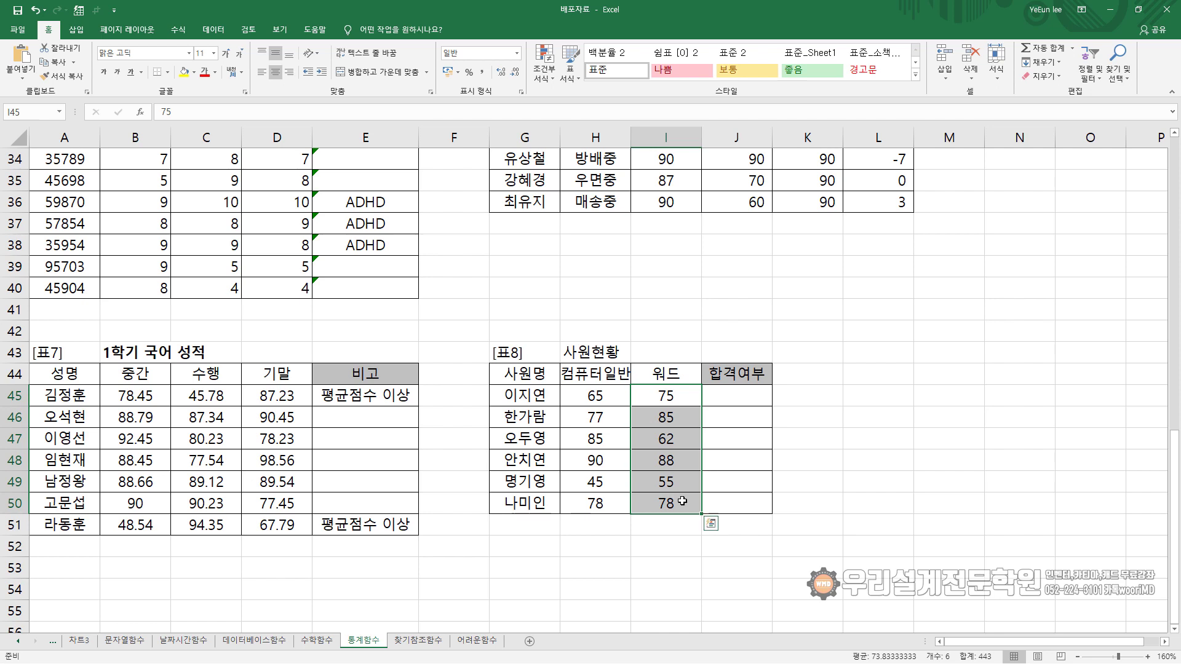
- Enter the average of all 컴퓨터일반 scores in J45 as =AVERAGE($H$45:$H$50), using an absolute range
click(734, 395)
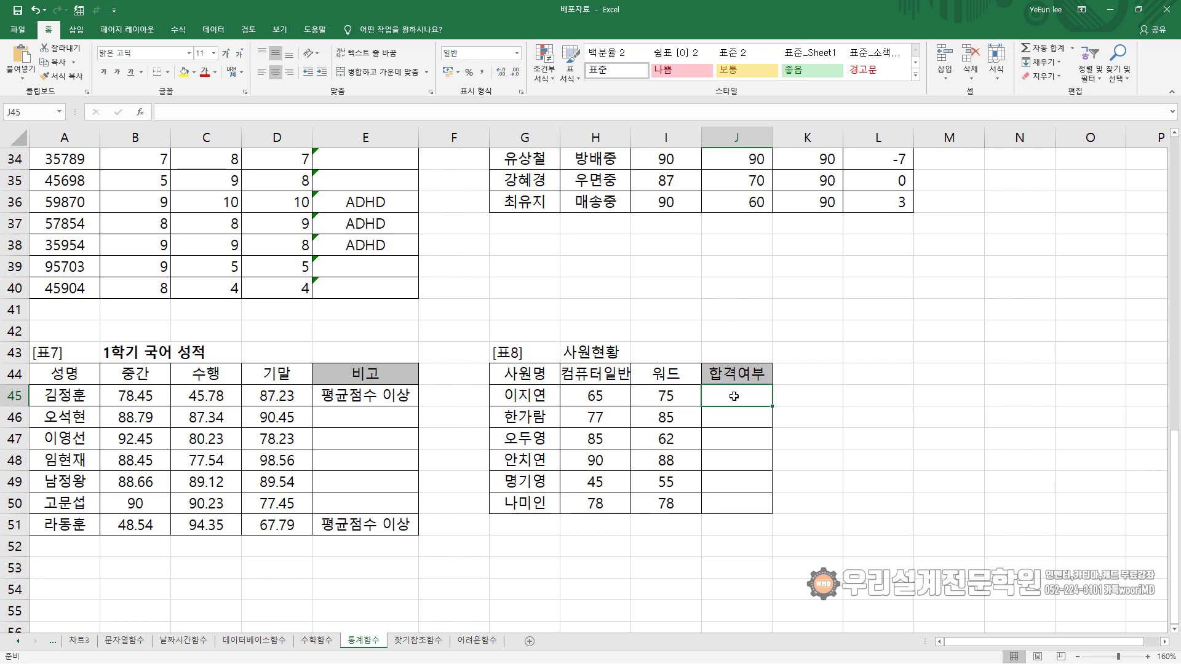
text(=)
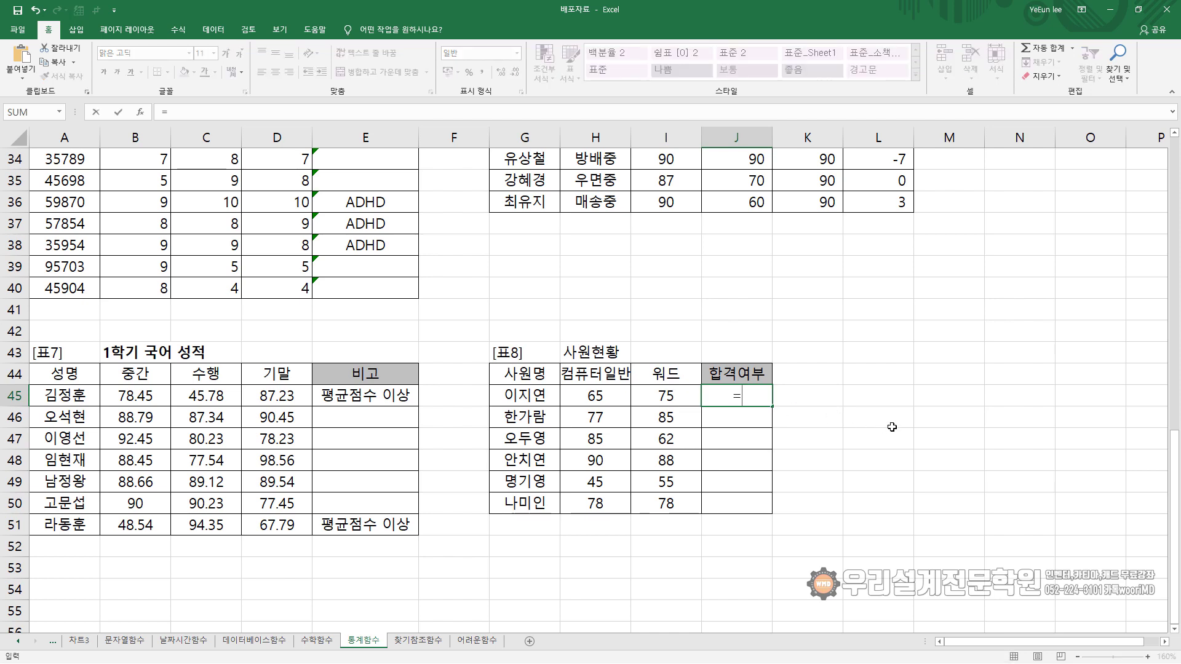
text(AV)
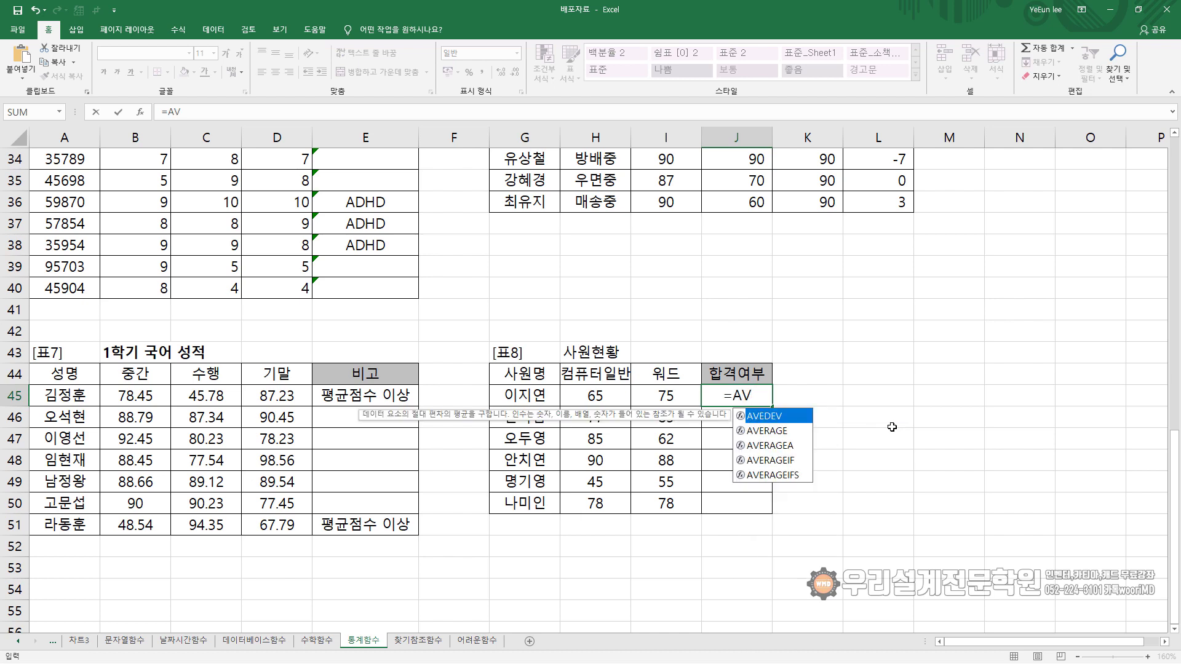
key(Down)
key(Tab)
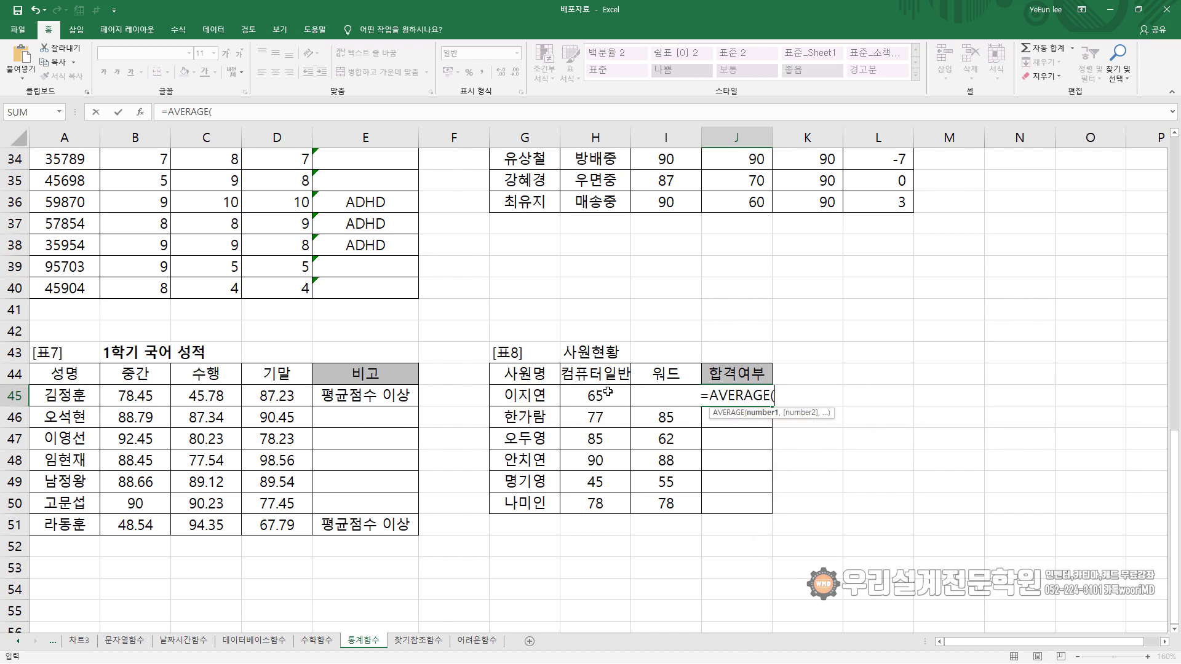
drag(608, 392, 603, 503)
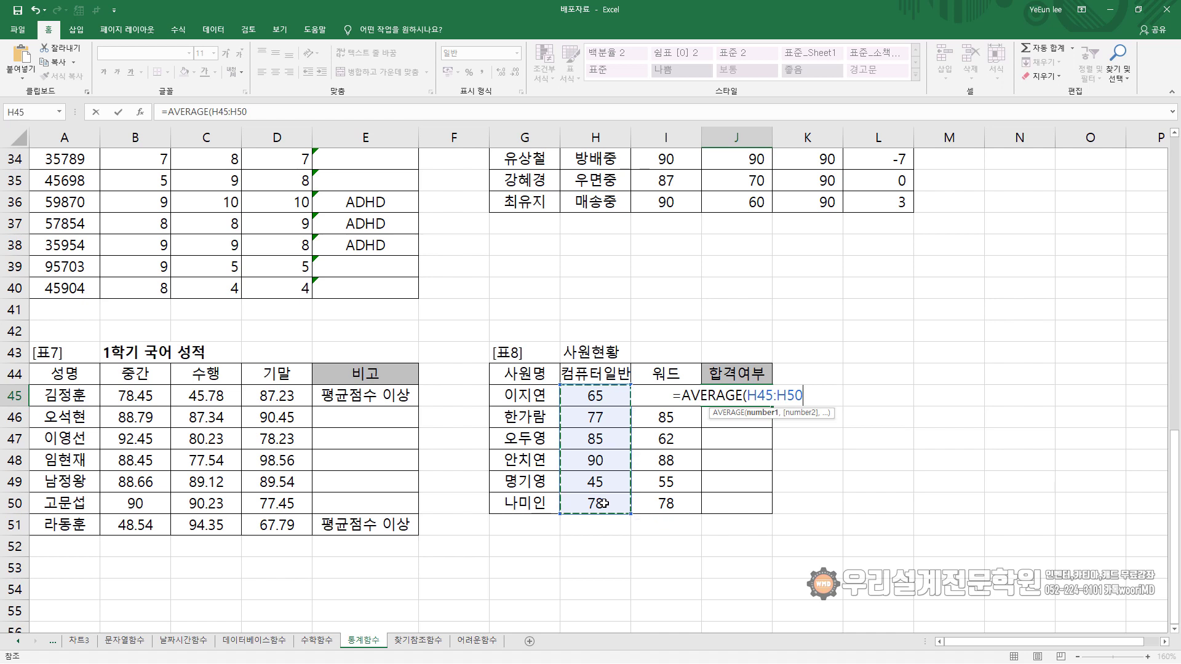
key(F4)
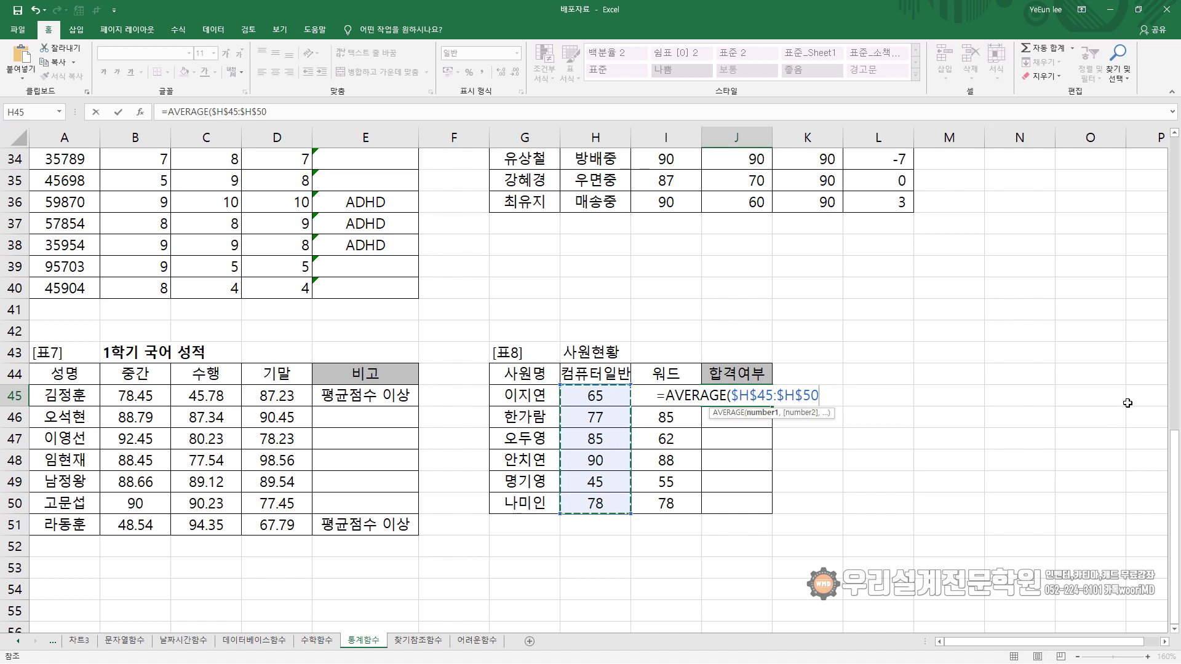
text())
key(Return)
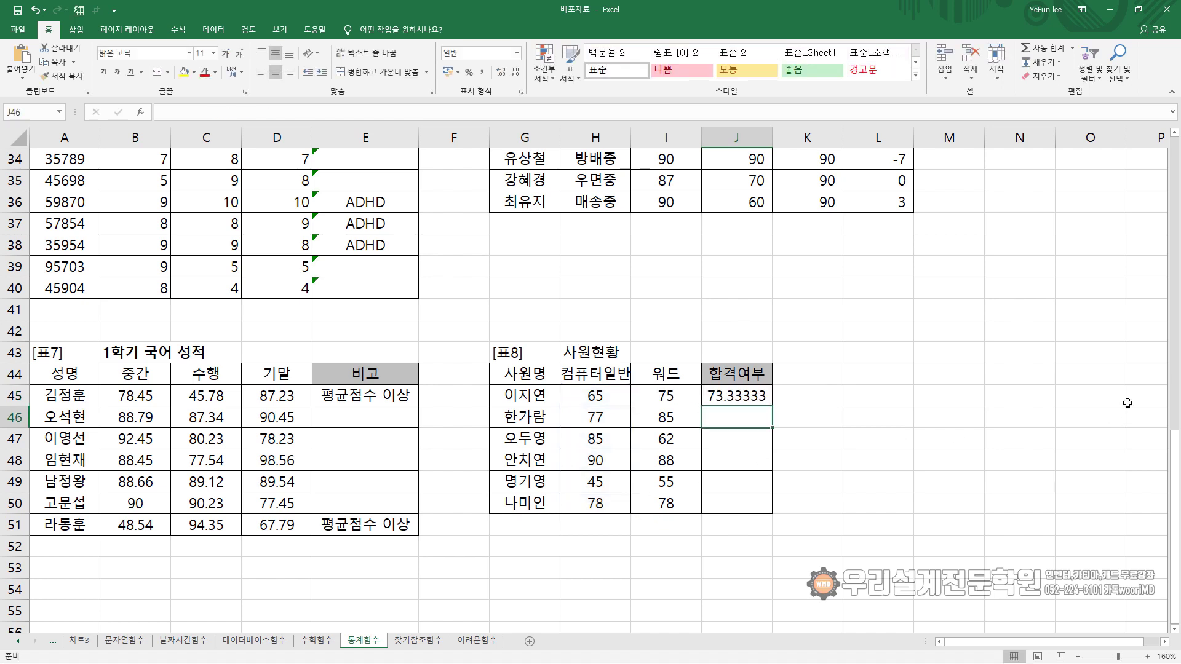
- Wrap the J45 formula in an IF function with the logical test H45>=AVERAGE($H$45:$H$50)
double_click(725, 396)
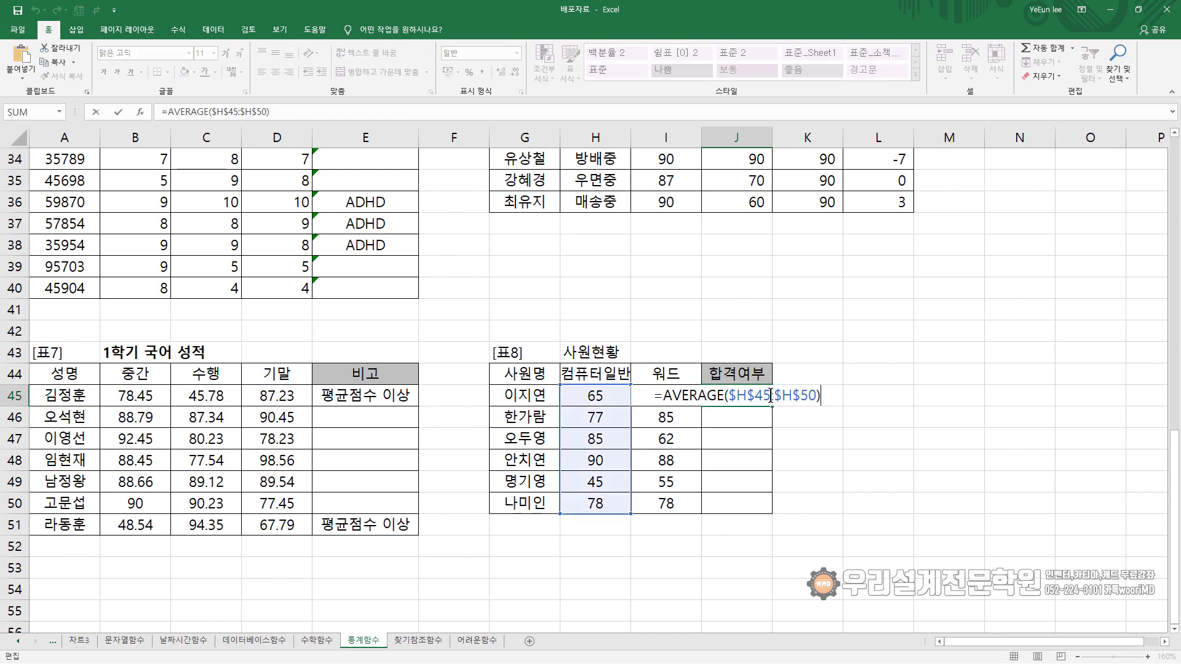
click(669, 400)
text(IF()
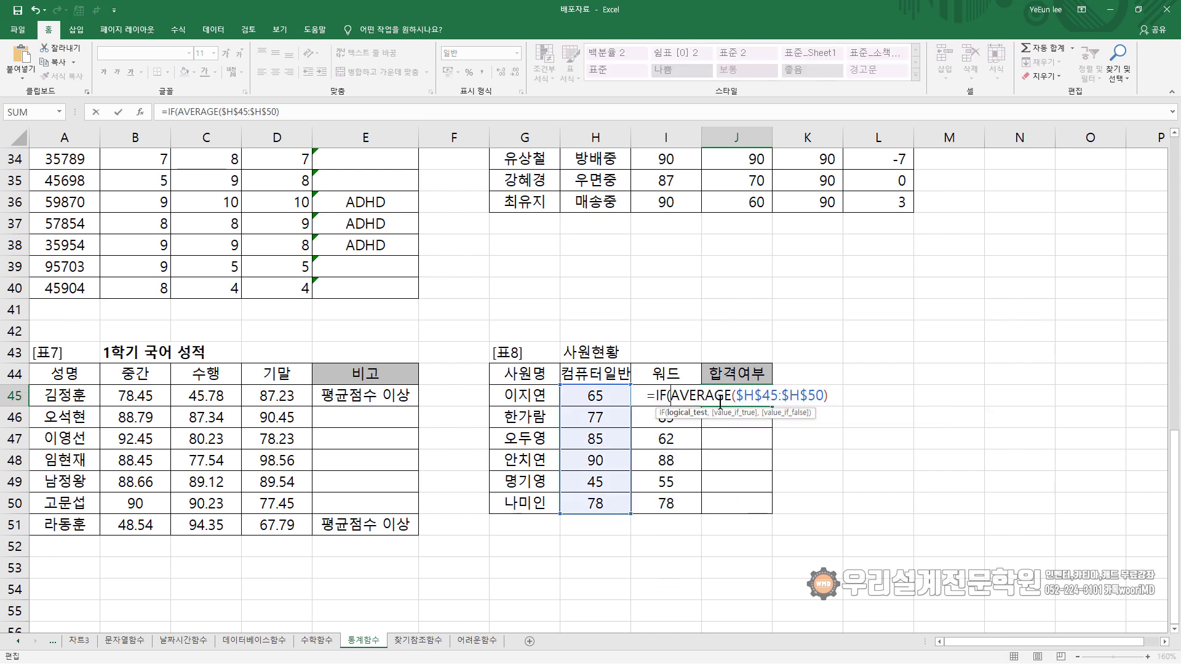
click(602, 394)
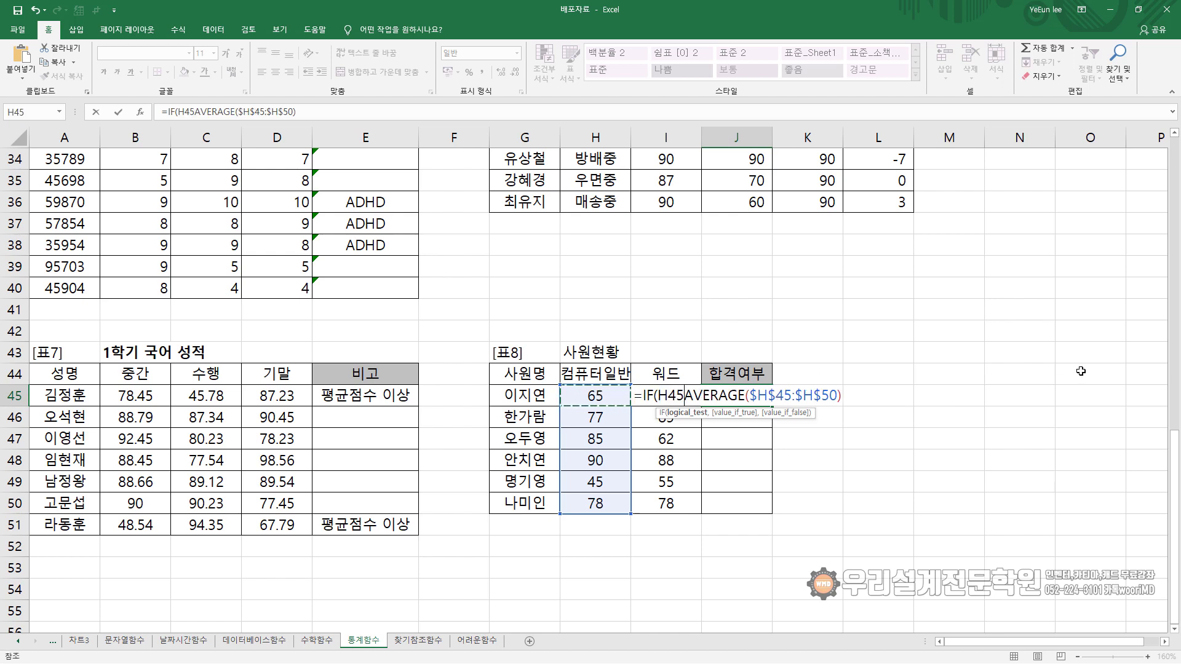
text(>=)
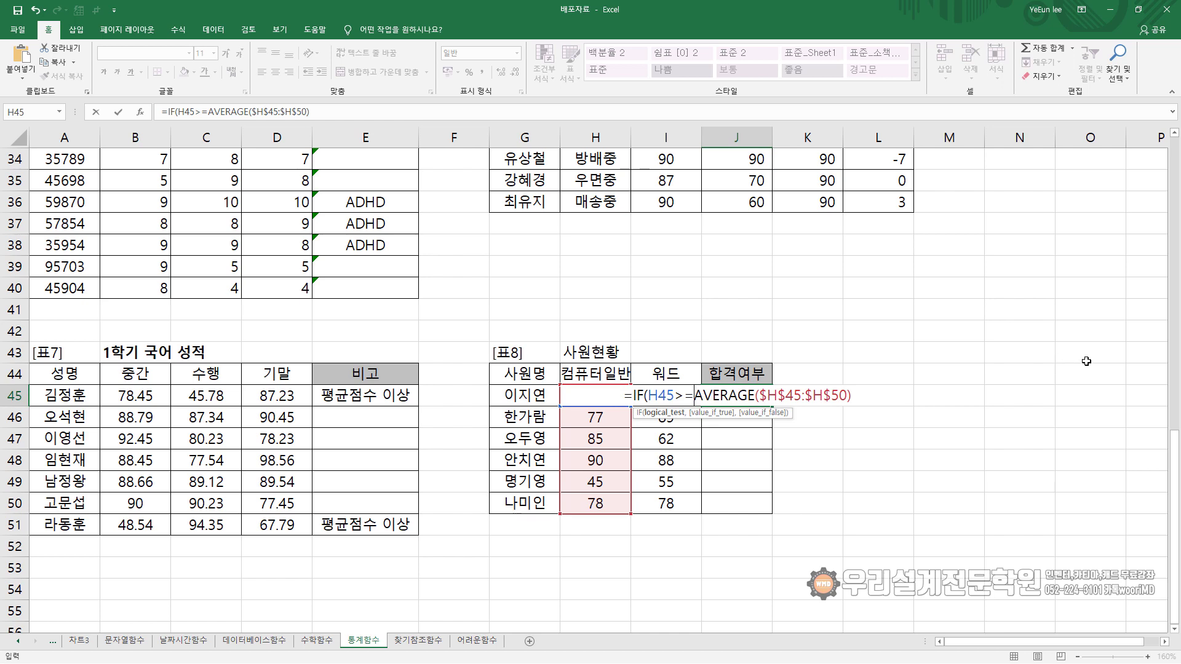
drag(695, 397, 851, 392)
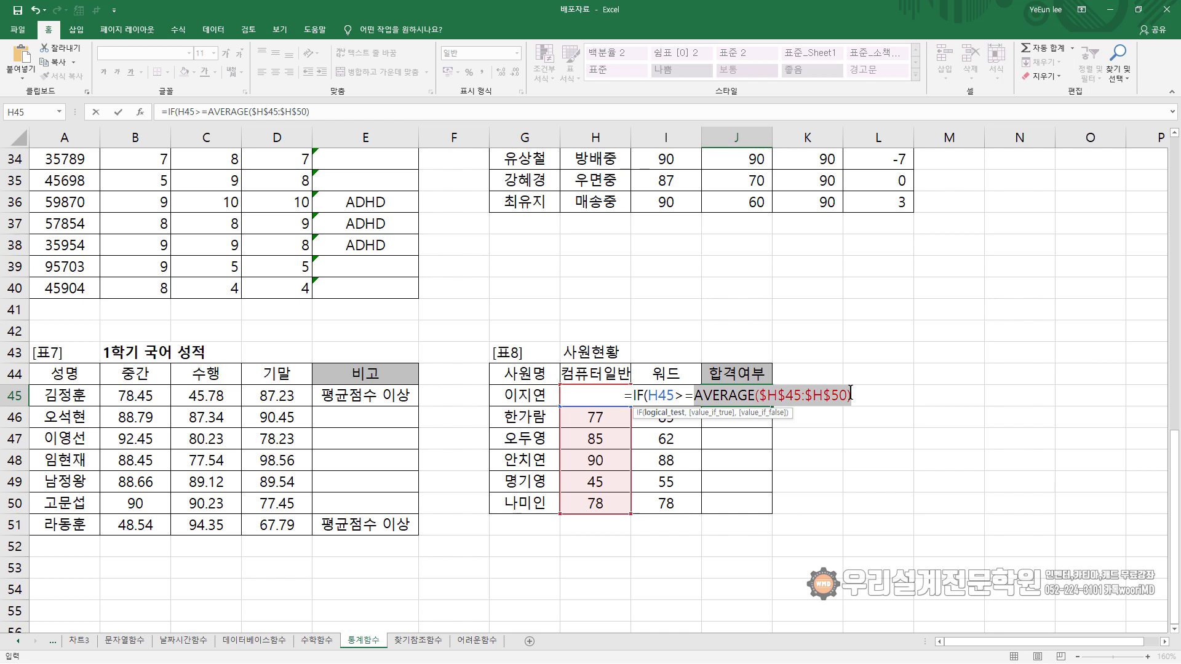
click(861, 394)
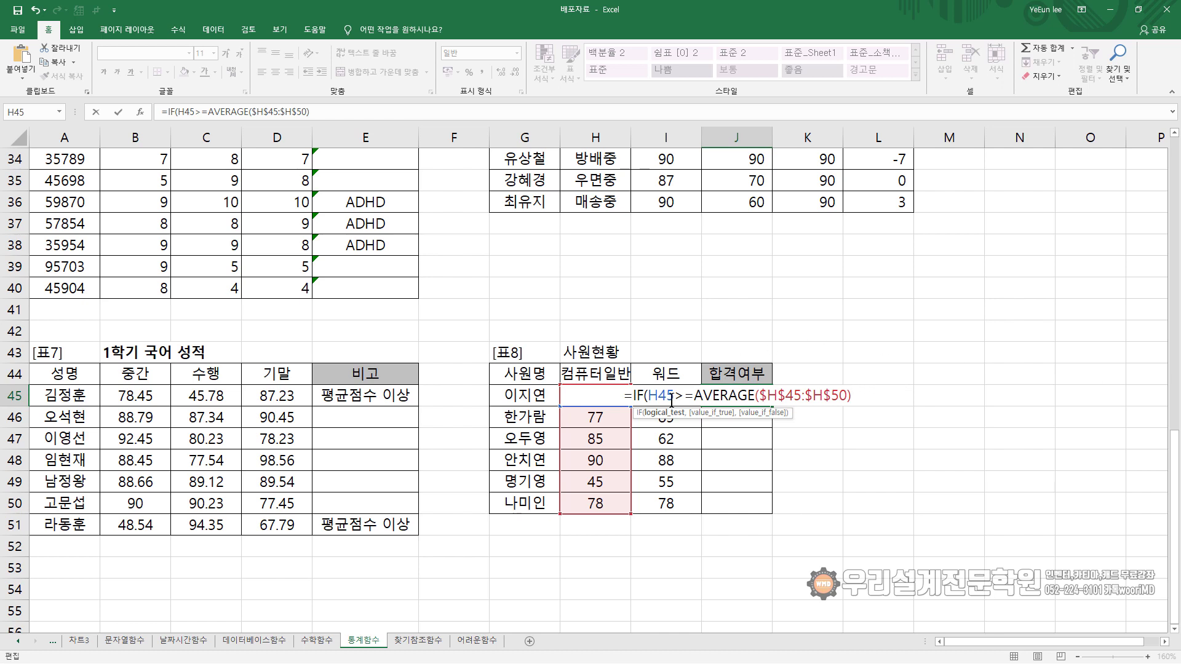
- Nest the J45 logical test inside an AND function as its first condition, followed by a comma
click(648, 396)
text(AND()
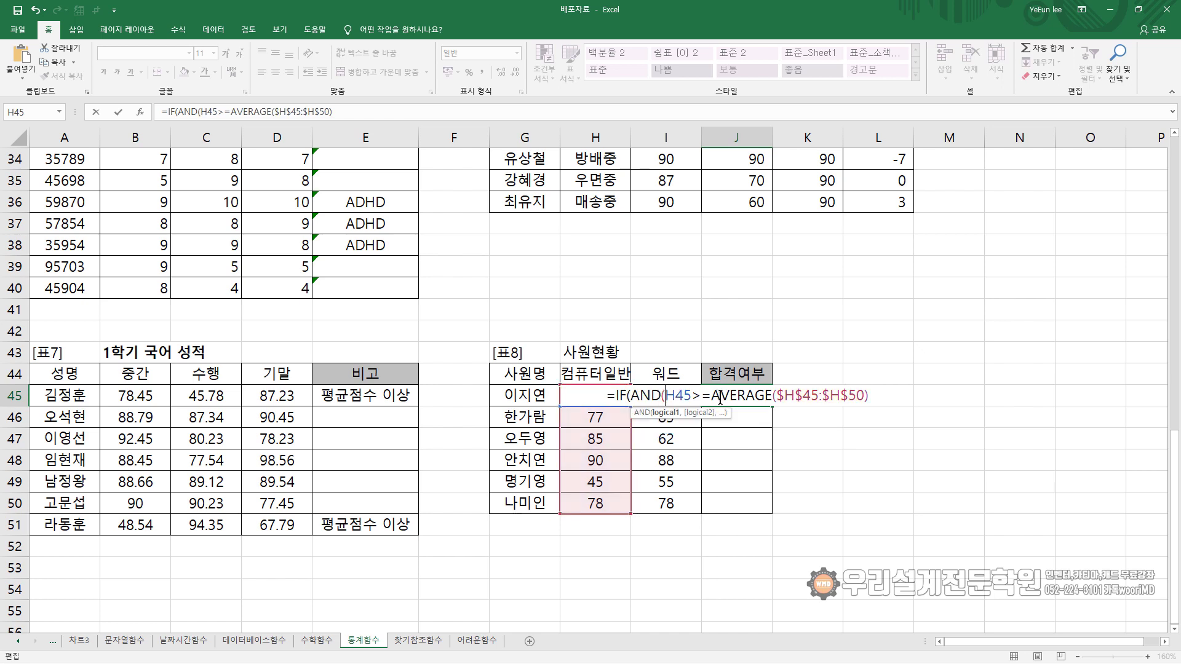
click(870, 396)
text(,)
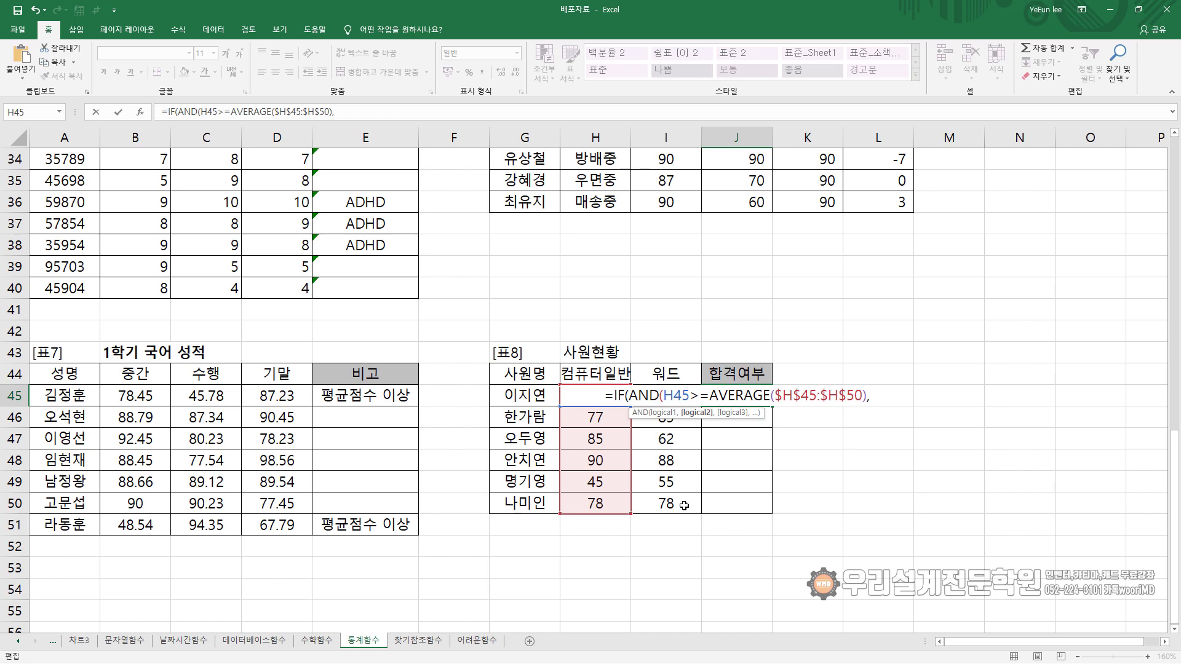
- Add I45>=AVERAGE($I$45:$I$50) as the second AND condition in J45, using an absolute range, and close the AND function
click(655, 378)
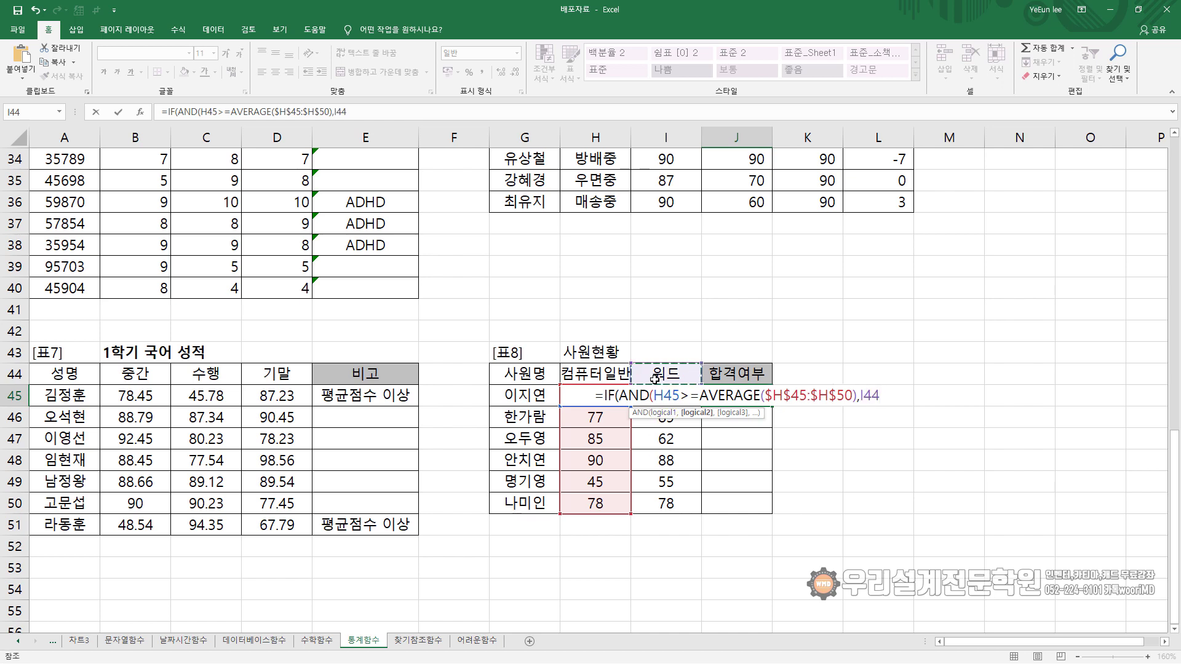
key(Down)
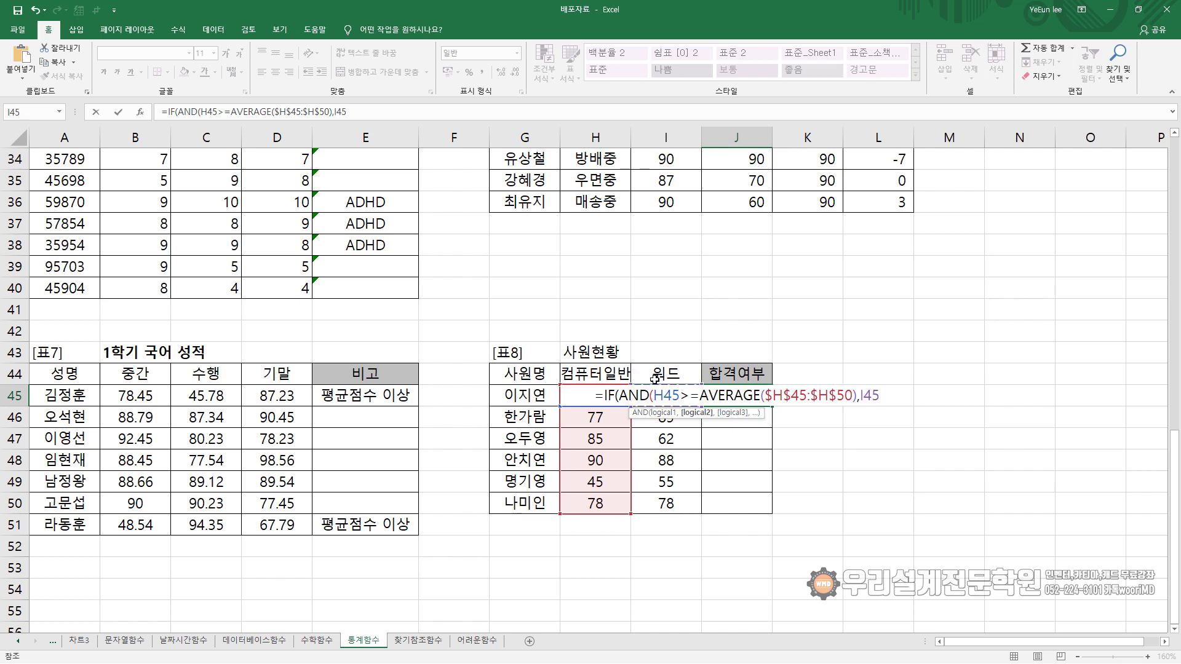
text(>=)
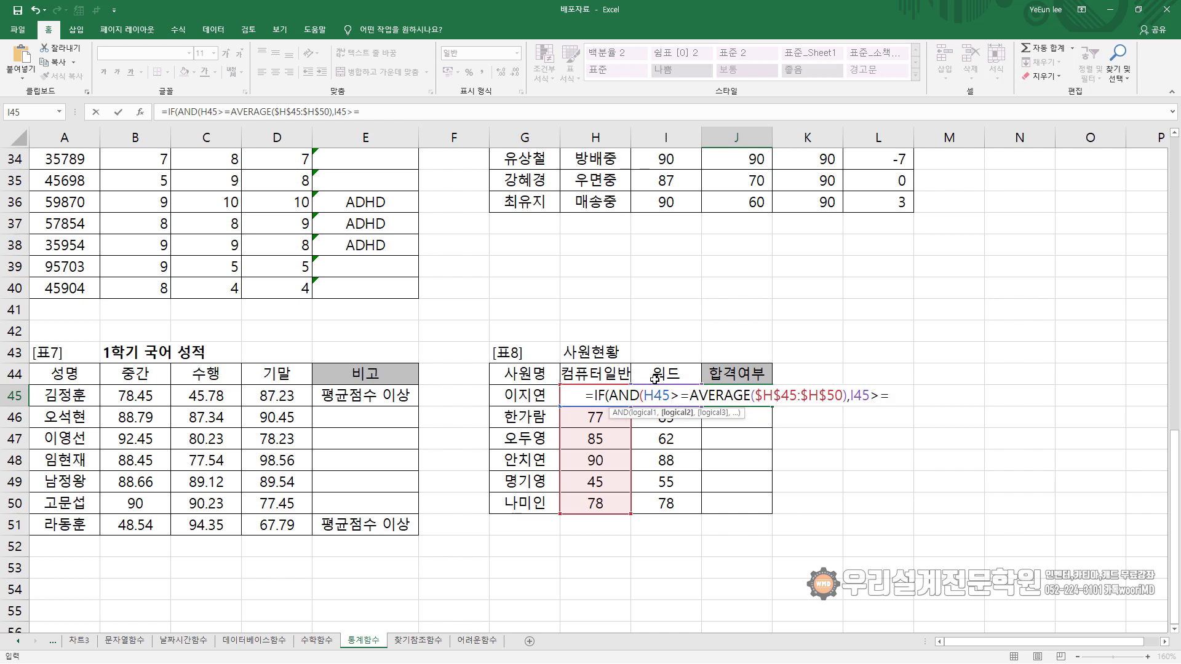
text(AV)
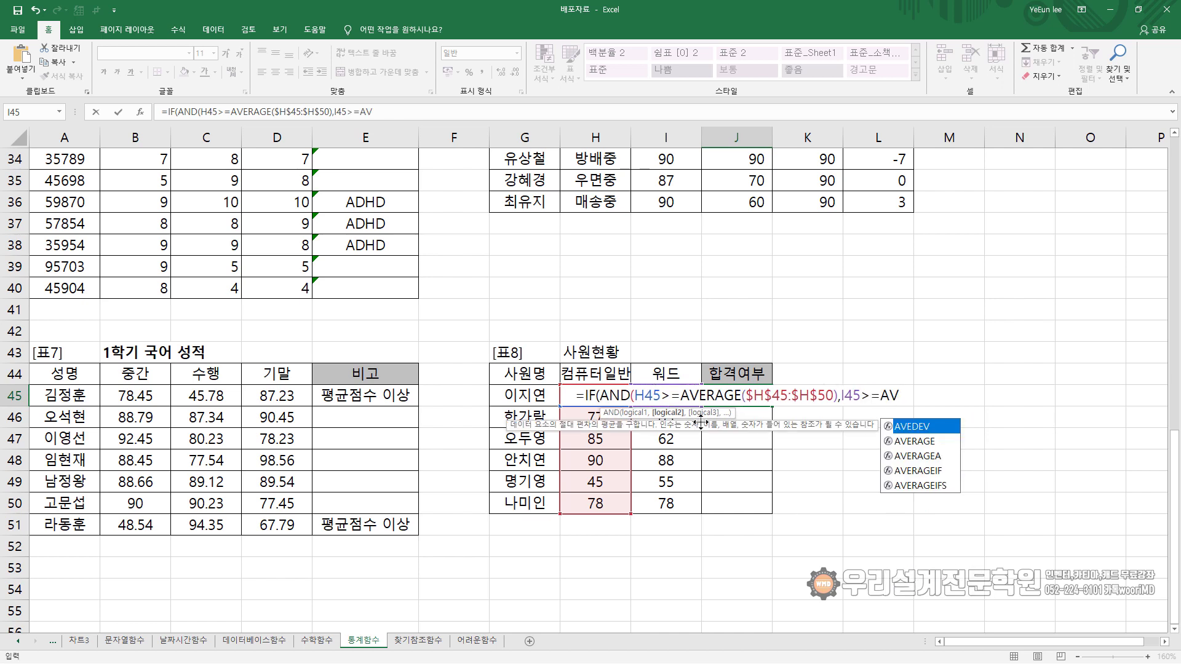
double_click(910, 443)
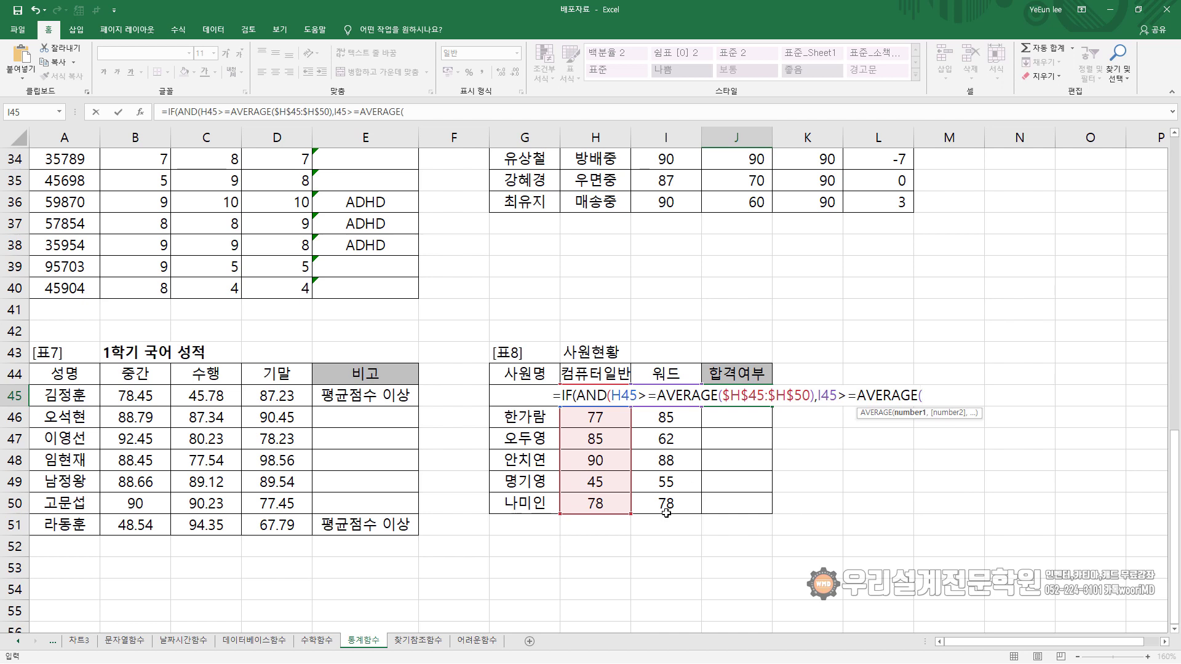
drag(666, 510, 665, 397)
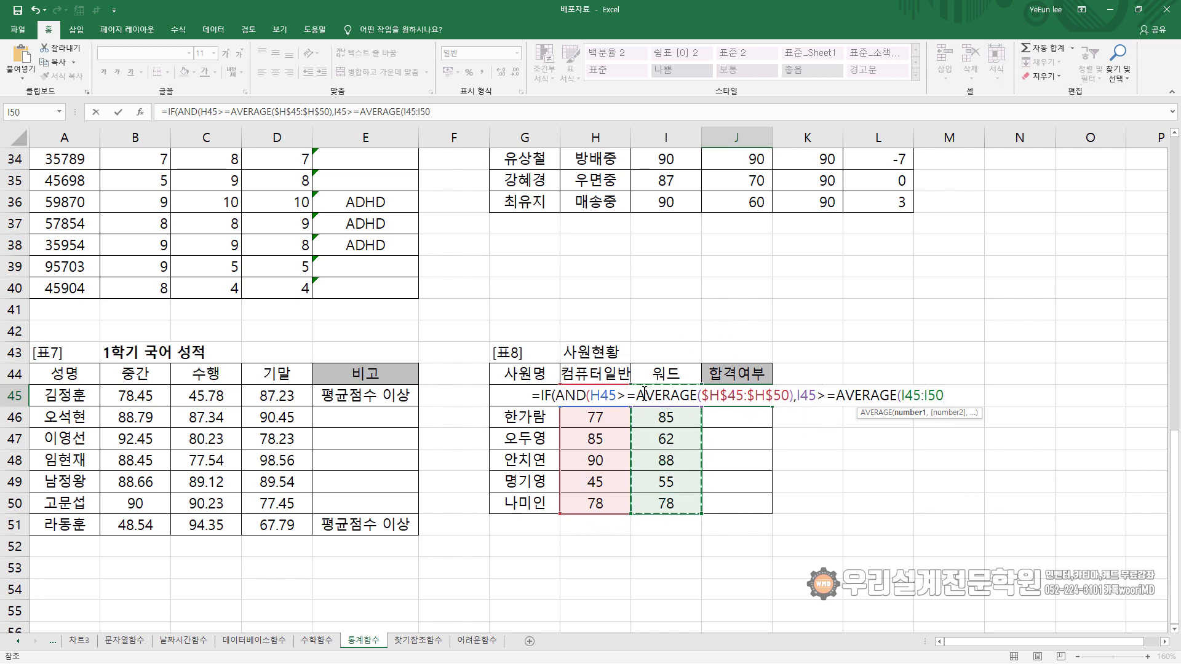
key(F4)
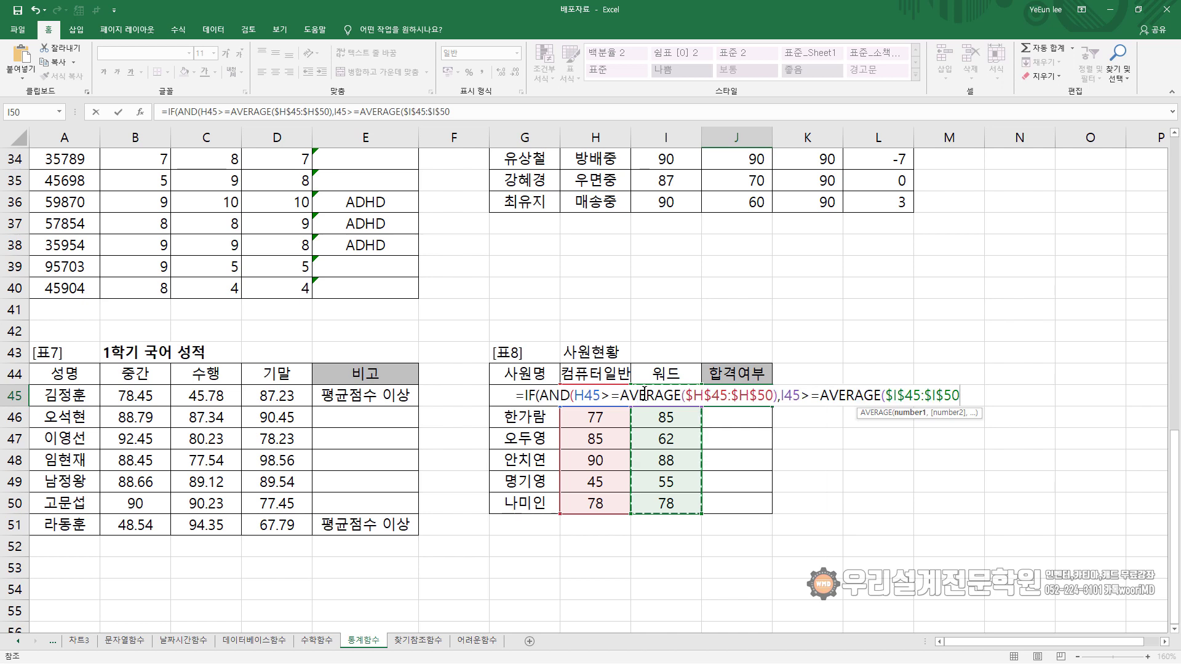
text())
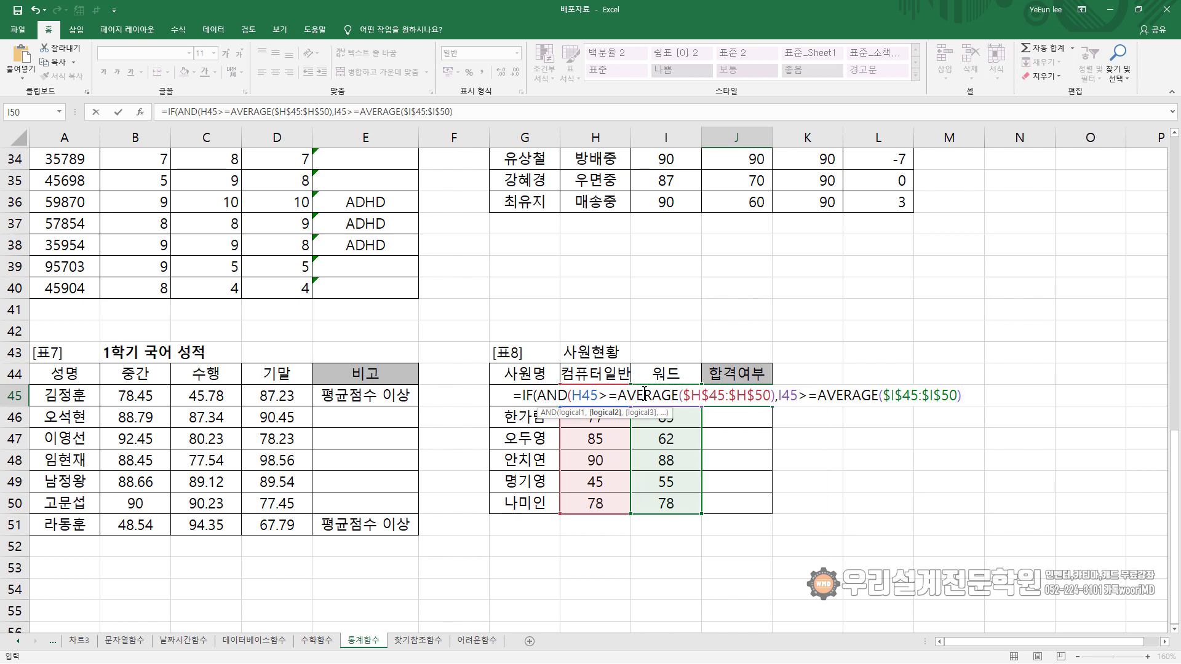
text(,")
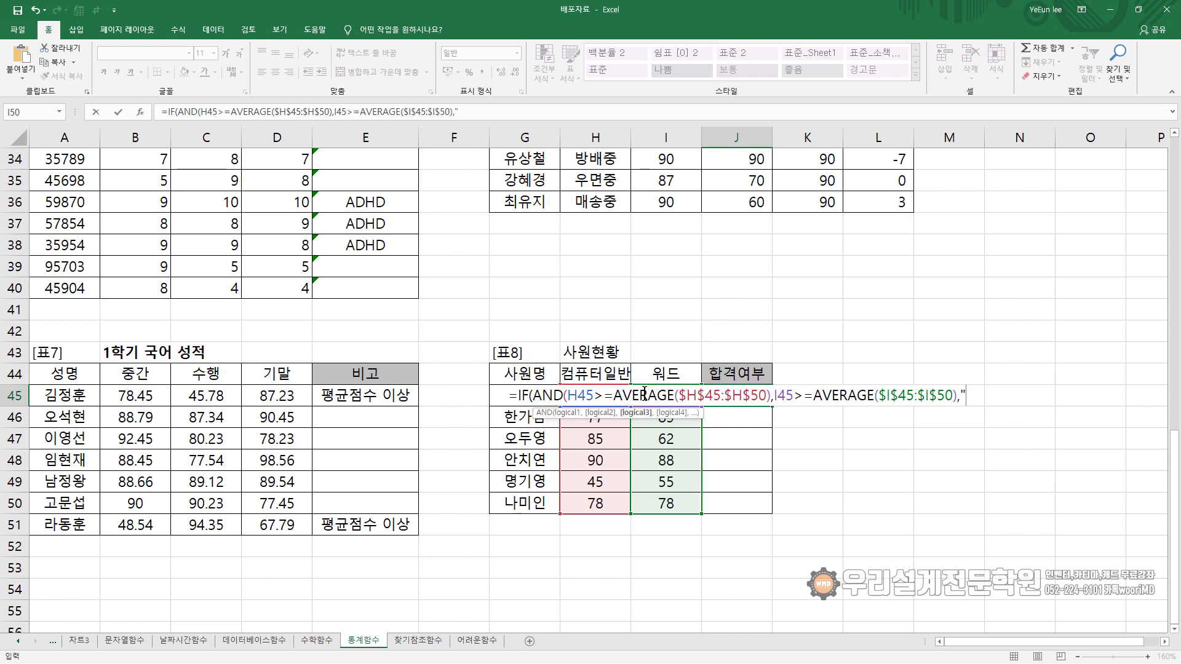
key(BackSpace)
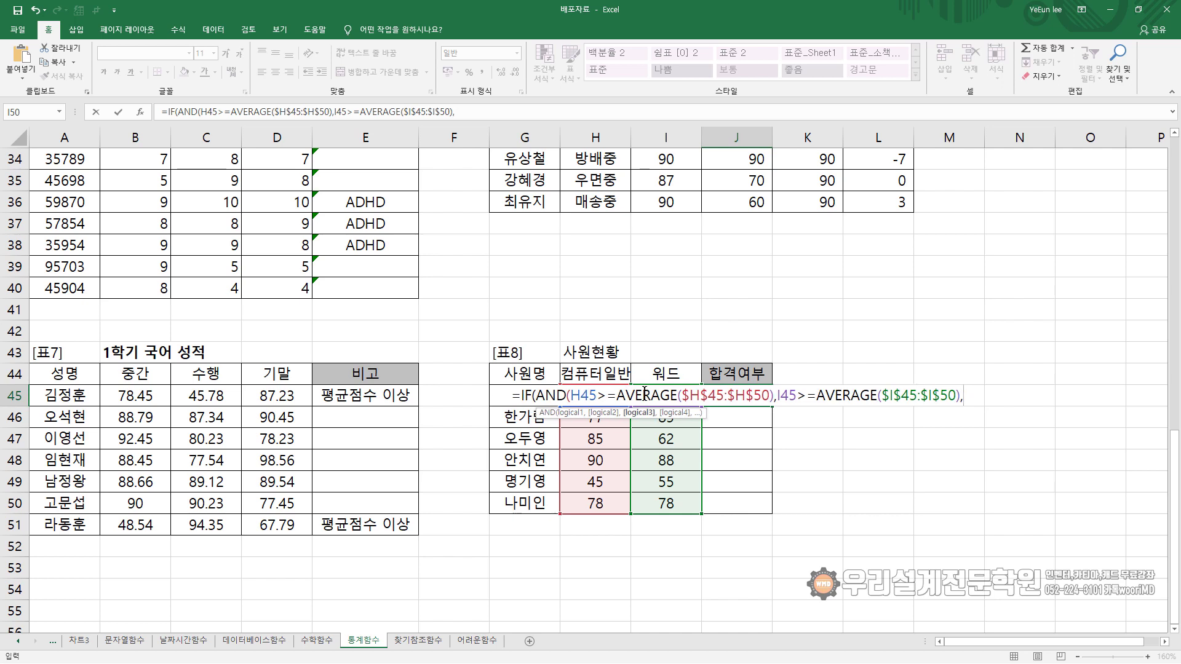
key(BackSpace)
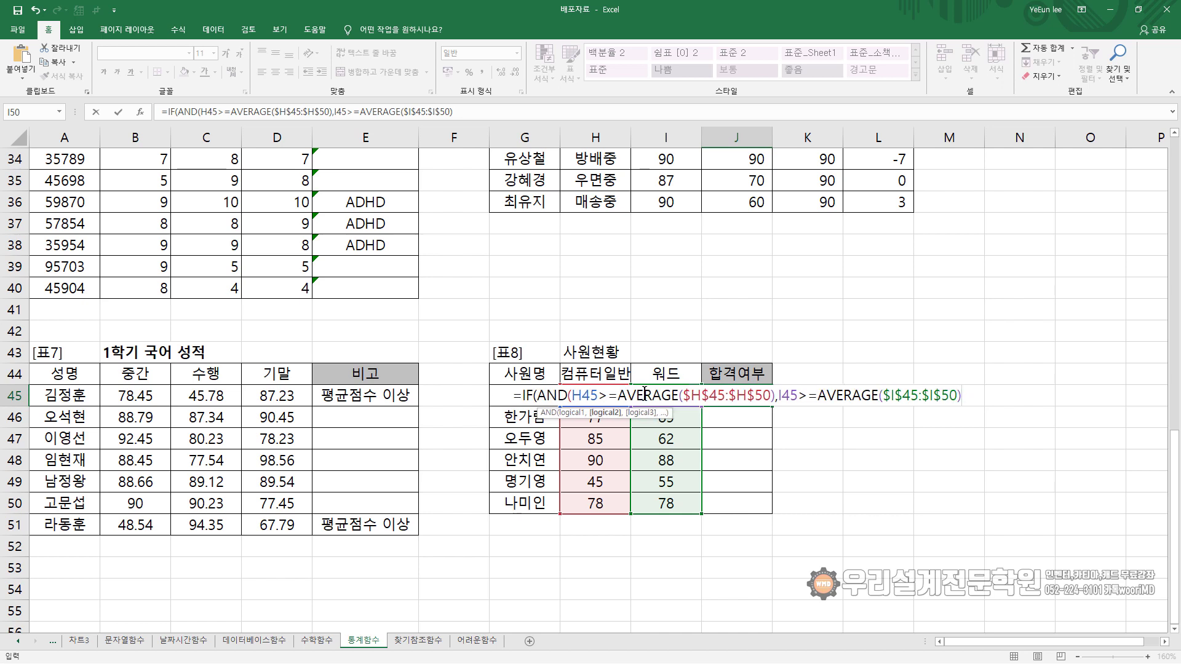
text())
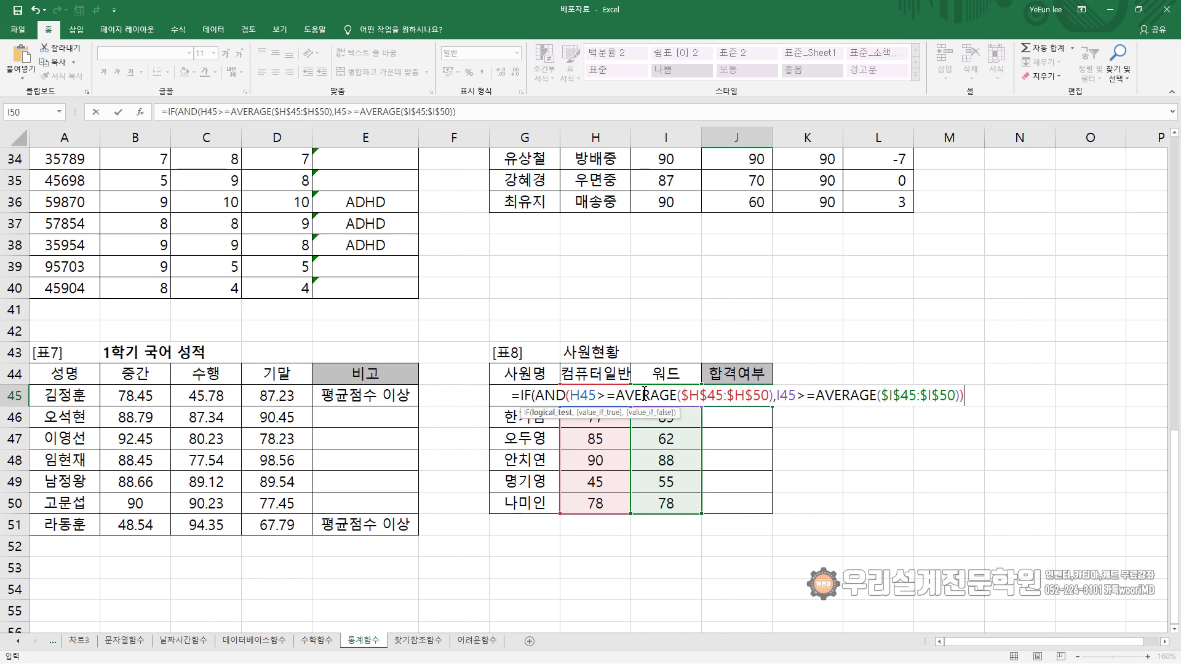
- Make the J45 formula return "합격" when both conditions are met and "불합격" otherwise, and fill it down to J50
text(,")
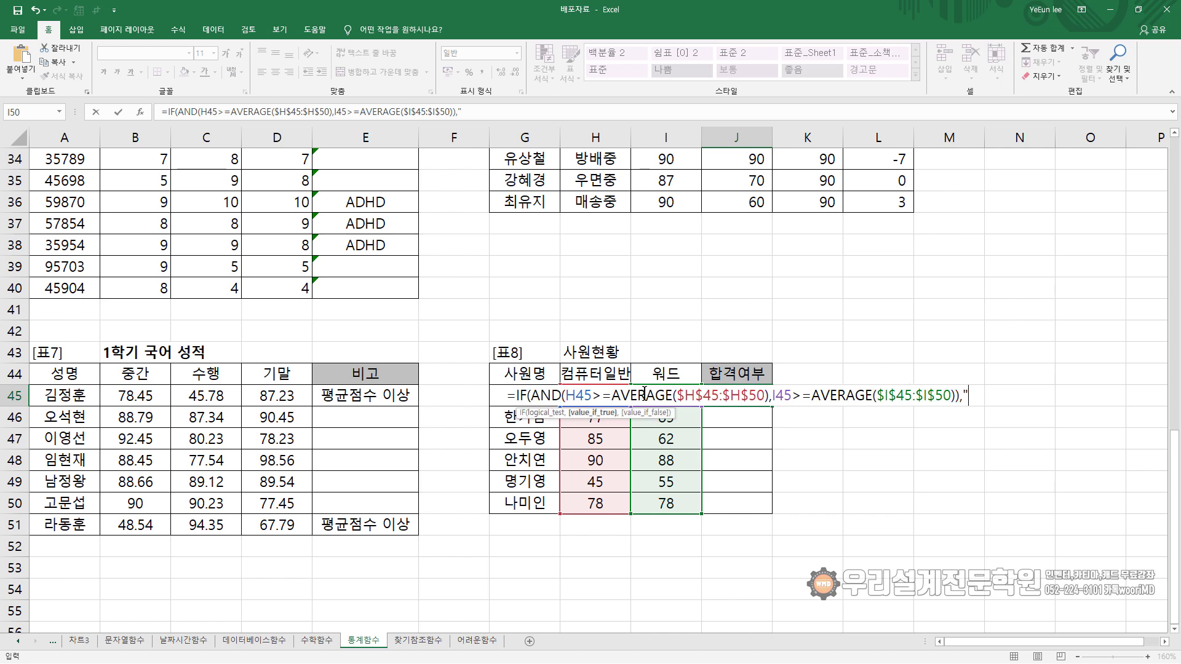
text(GK)
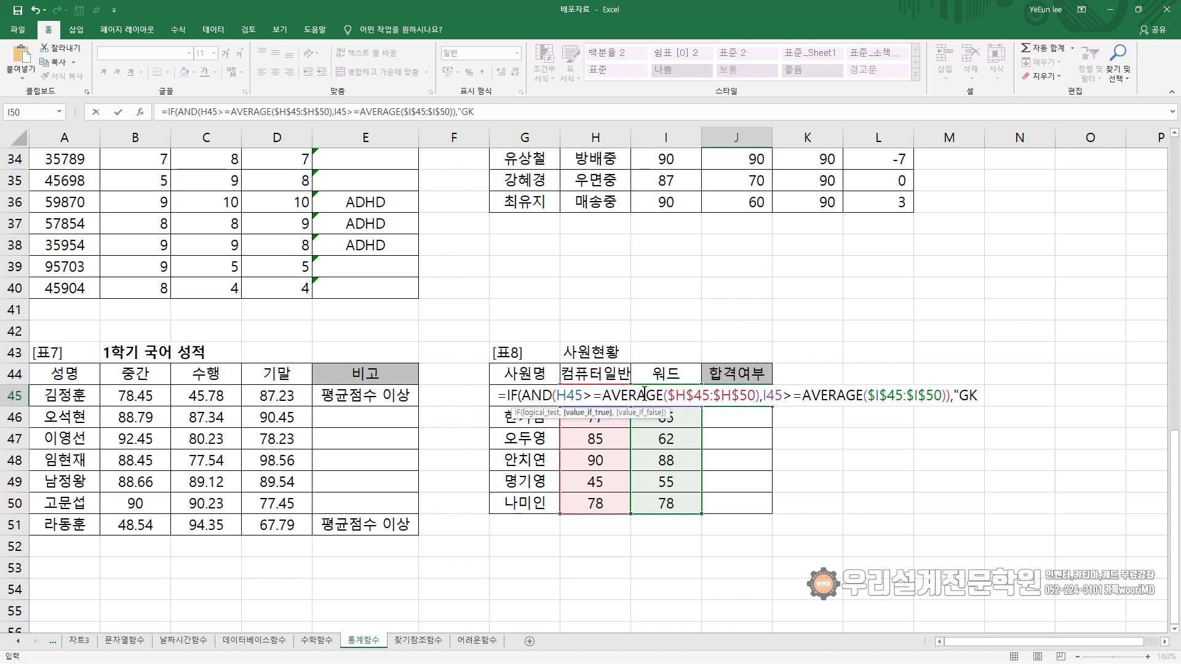
key(BackSpace)
key(BackSpace)
key(Hangul)
text(합ㄱ격","불)
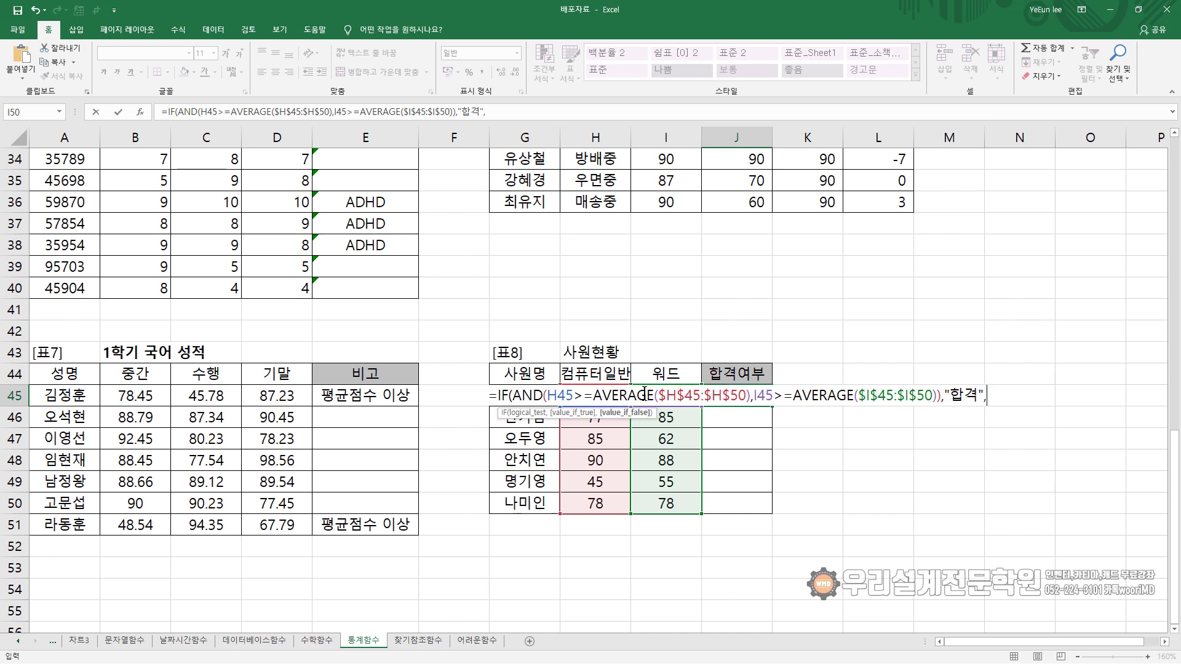
text(합격"))
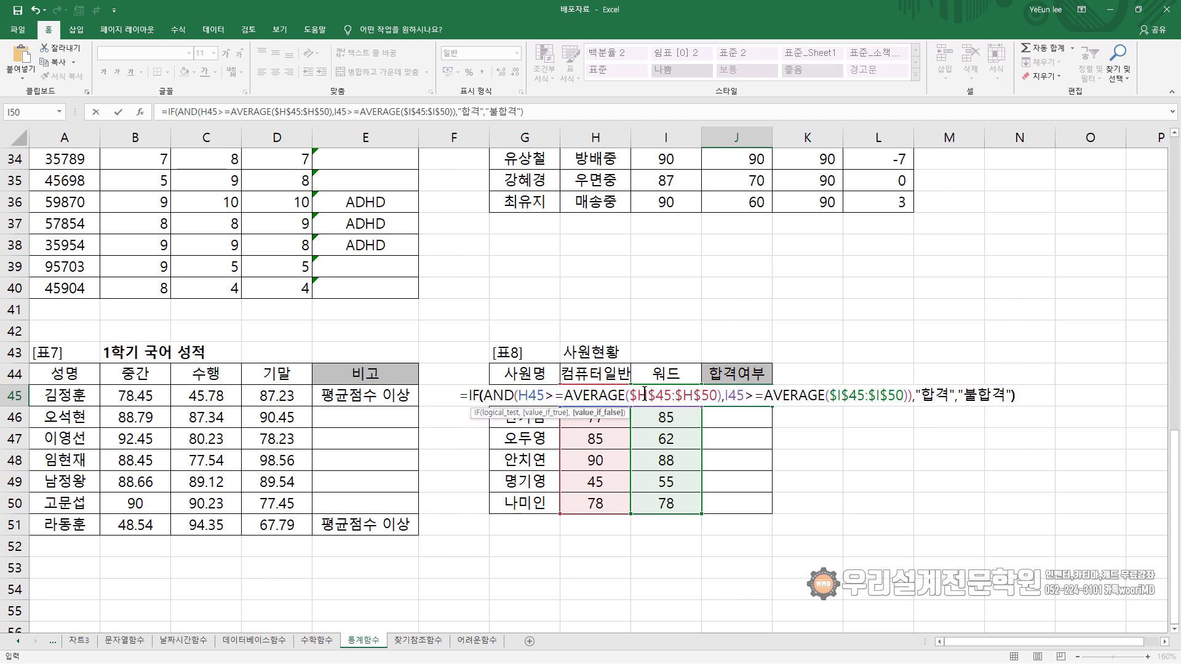
key(Return)
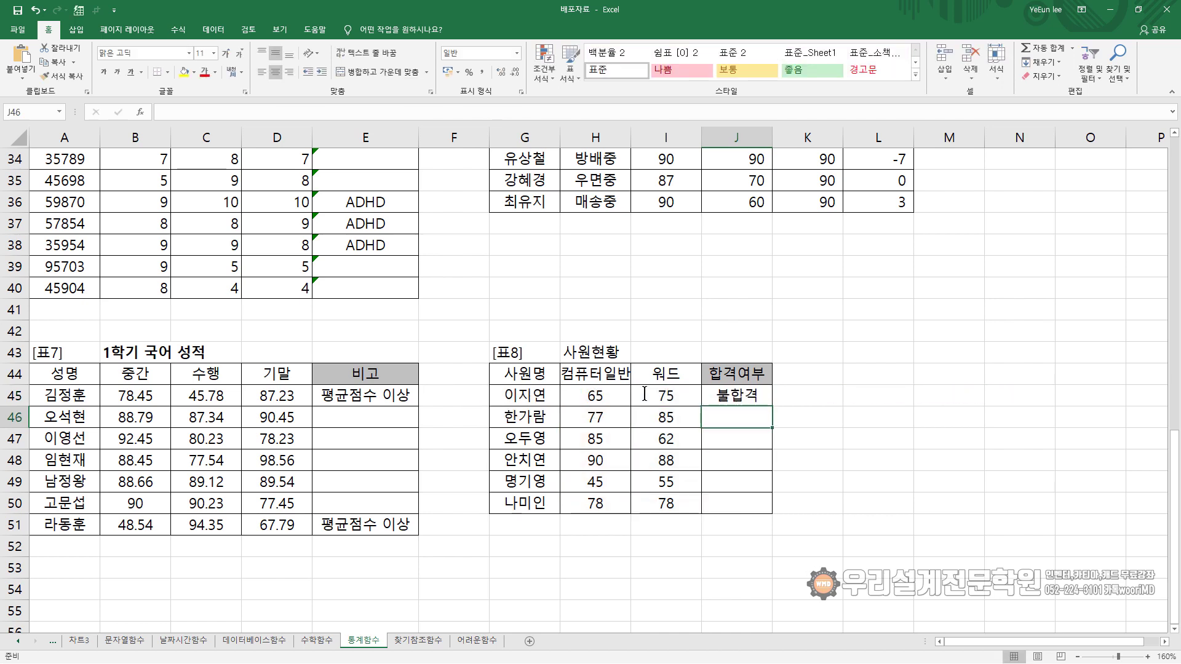
click(754, 397)
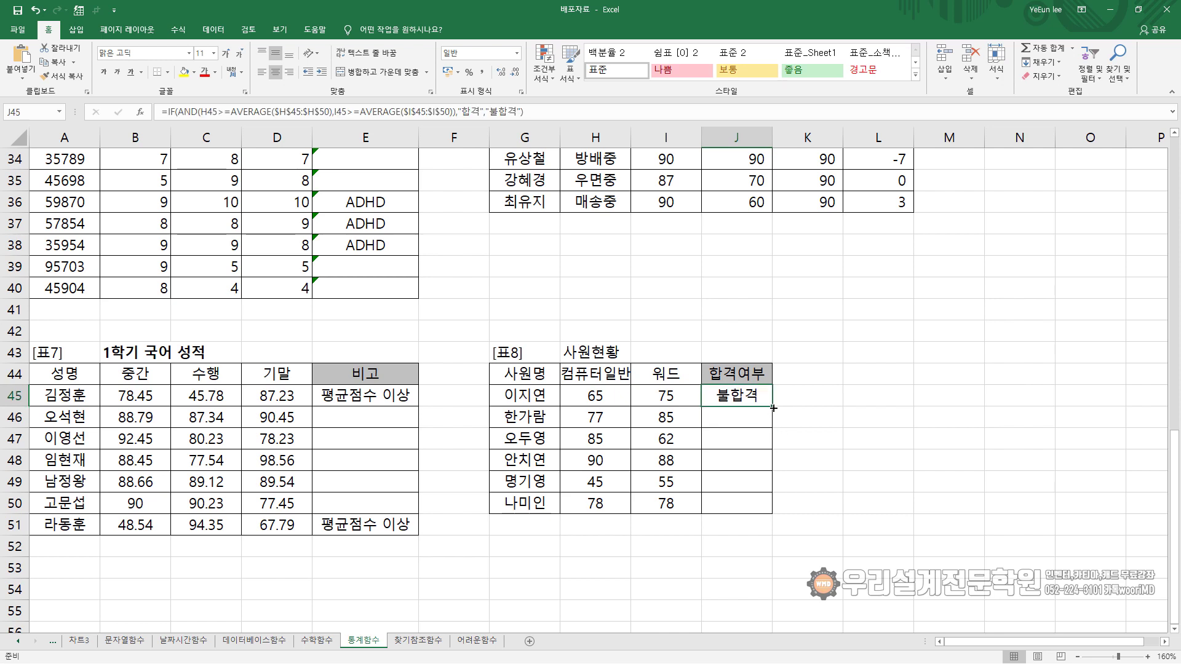
double_click(772, 408)
- Reopen the J45 formula and review both AND conditions, comparing each score with its subject average
key(F2)
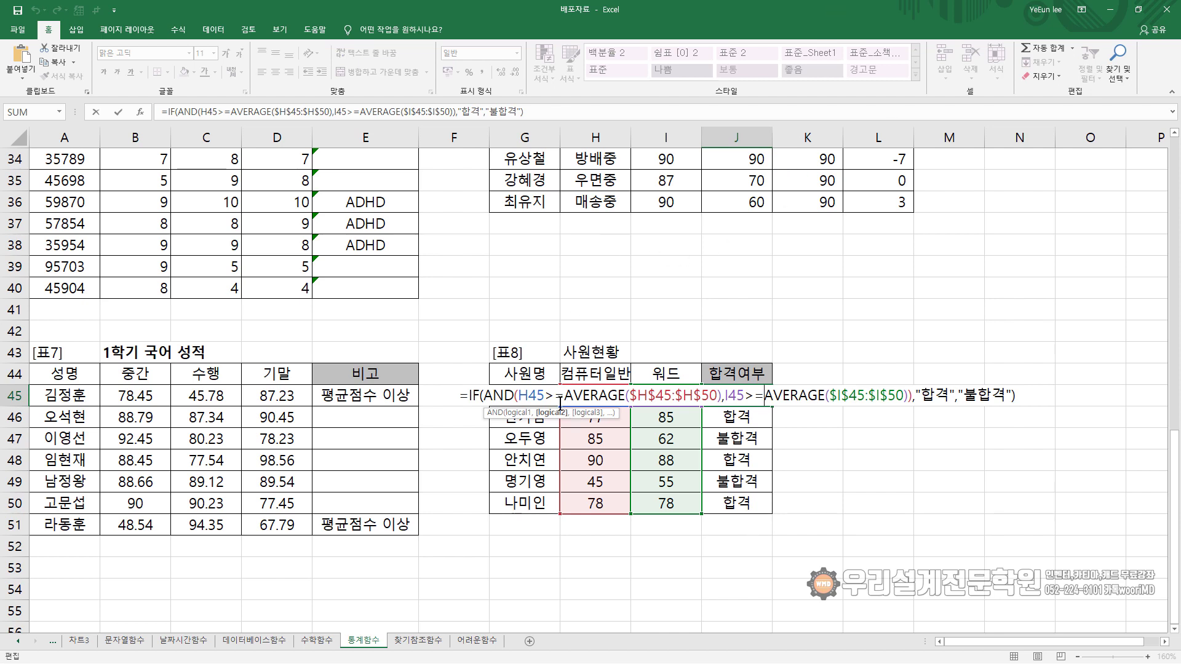
drag(484, 397, 742, 394)
click(518, 395)
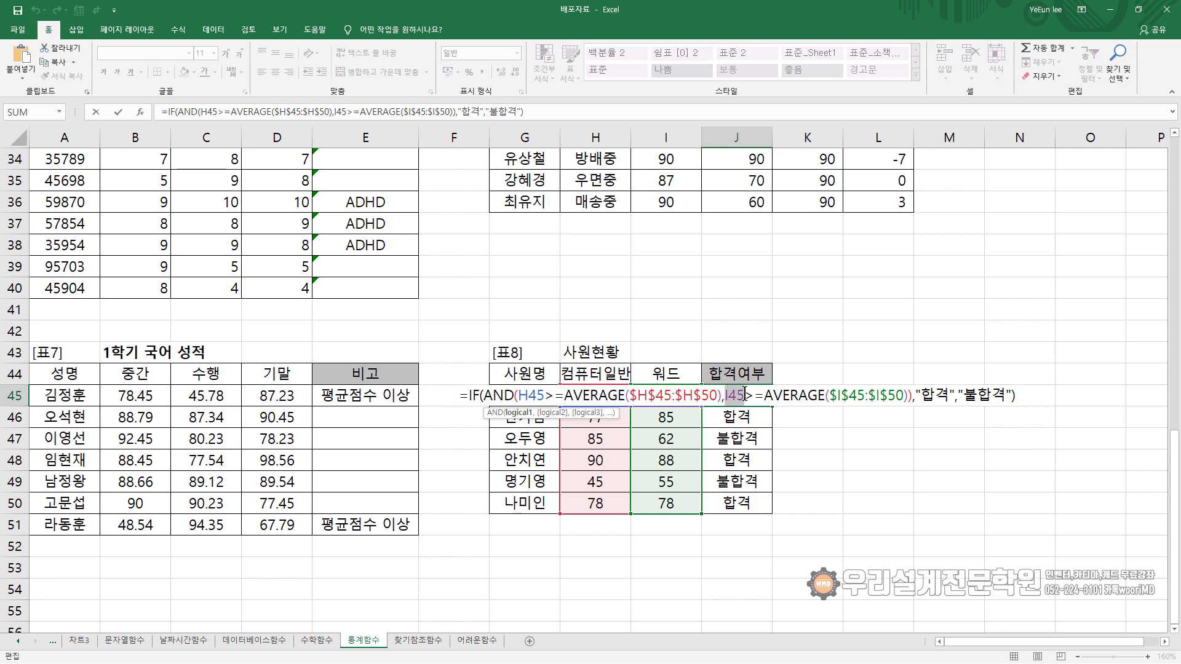
drag(764, 396, 906, 389)
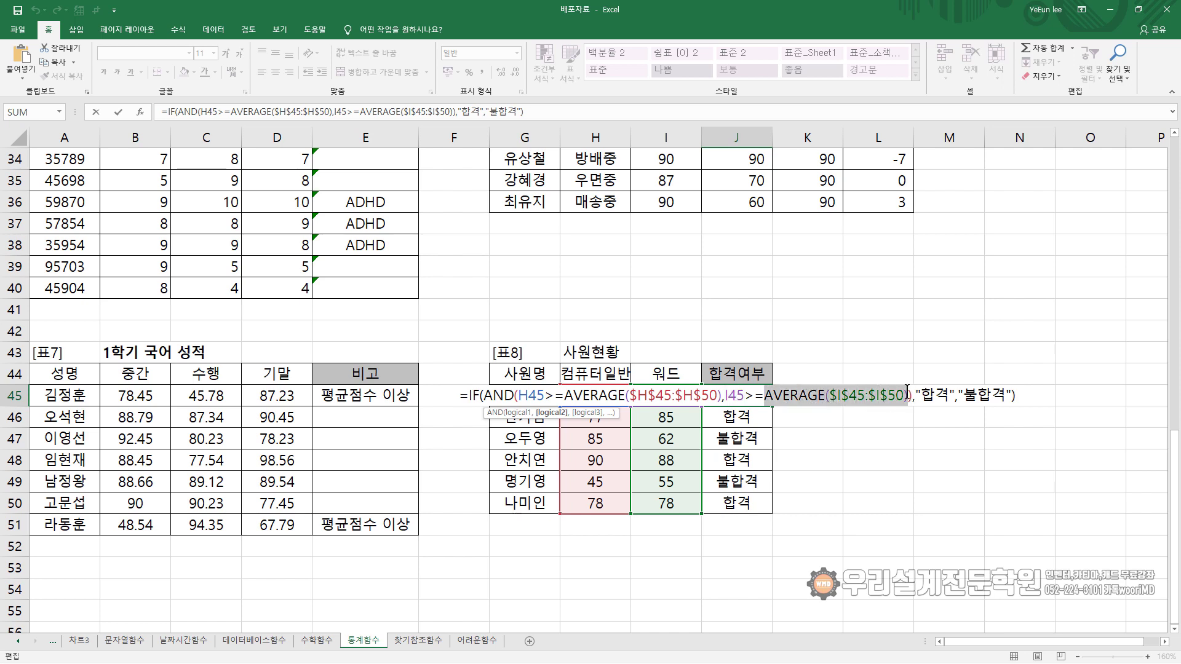
click(908, 391)
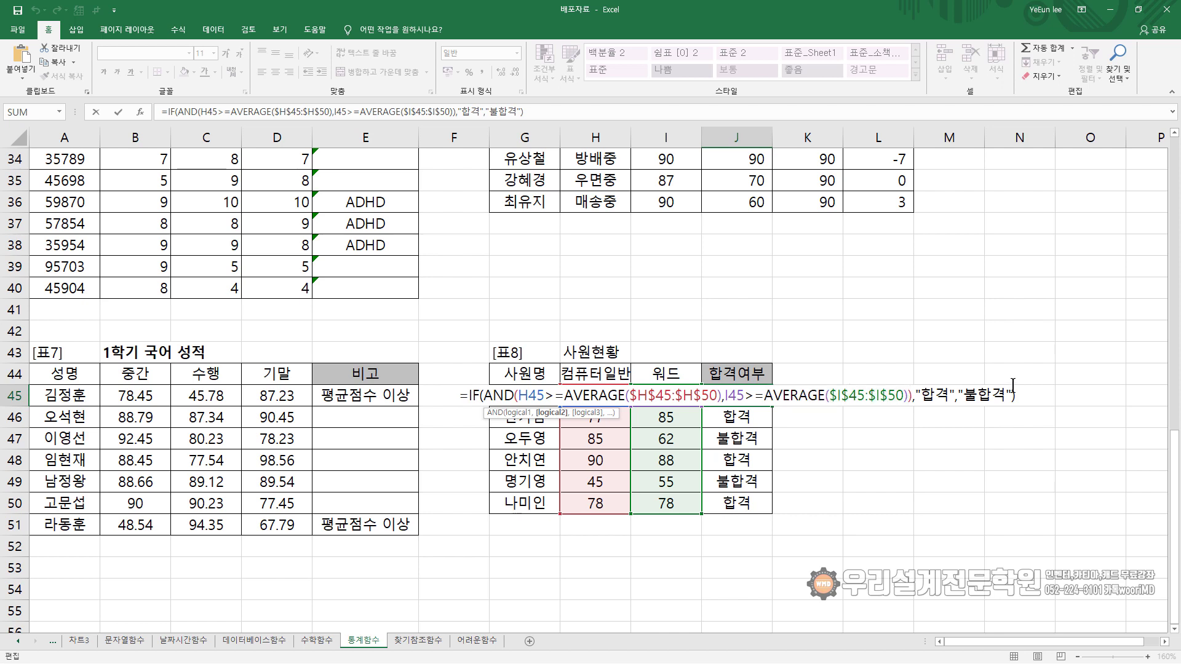
- Delete the AND function's closing parenthesis in the J45 formula and examine the AND name and its conditions
key(Delete)
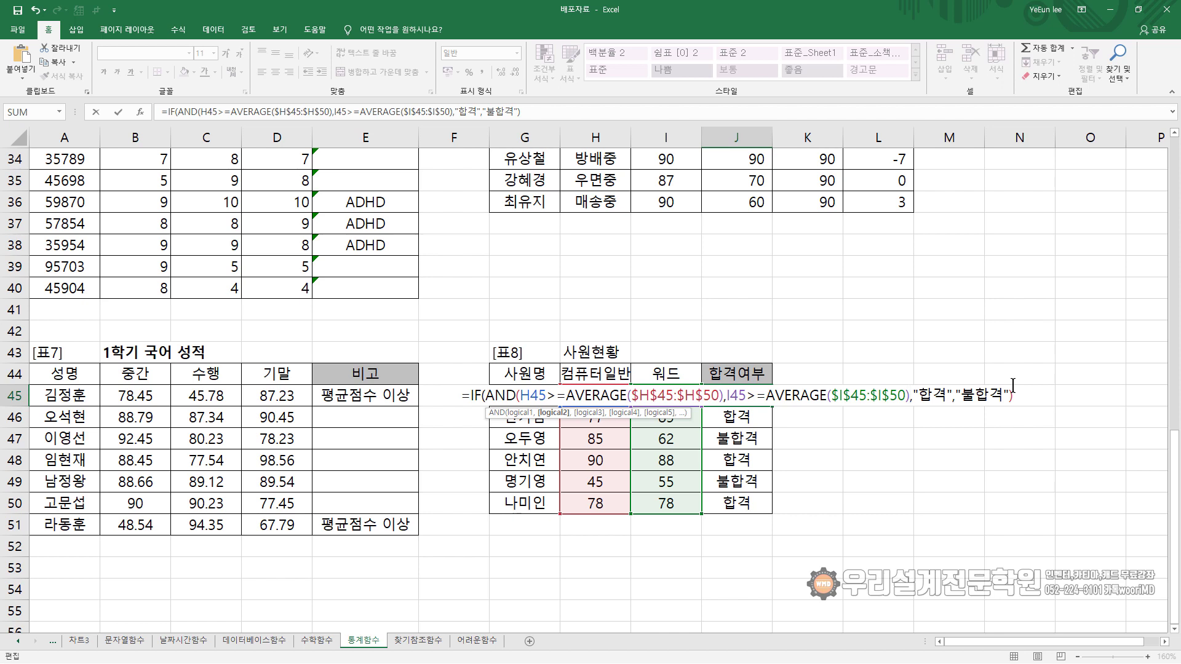
key(Left)
key(Left)
key(Left)
key(Left)
key(Left)
key(Left)
key(Left)
key(Left)
key(Left)
key(Left)
key(Left)
key(Left)
drag(519, 395, 908, 391)
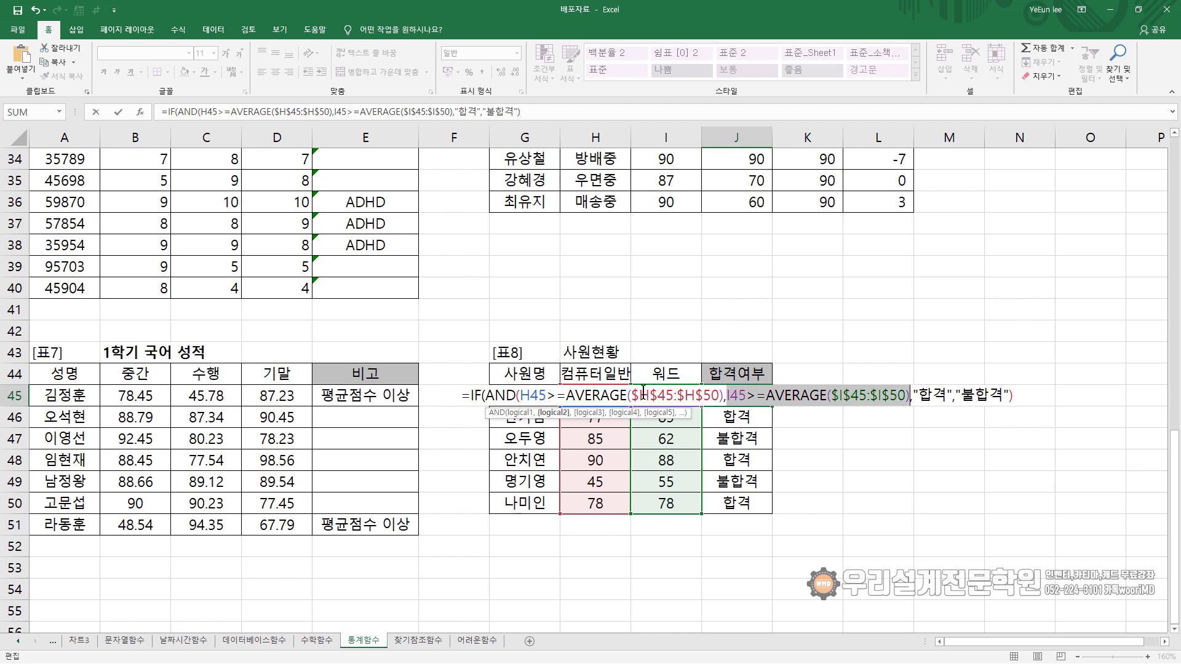
drag(487, 394, 508, 393)
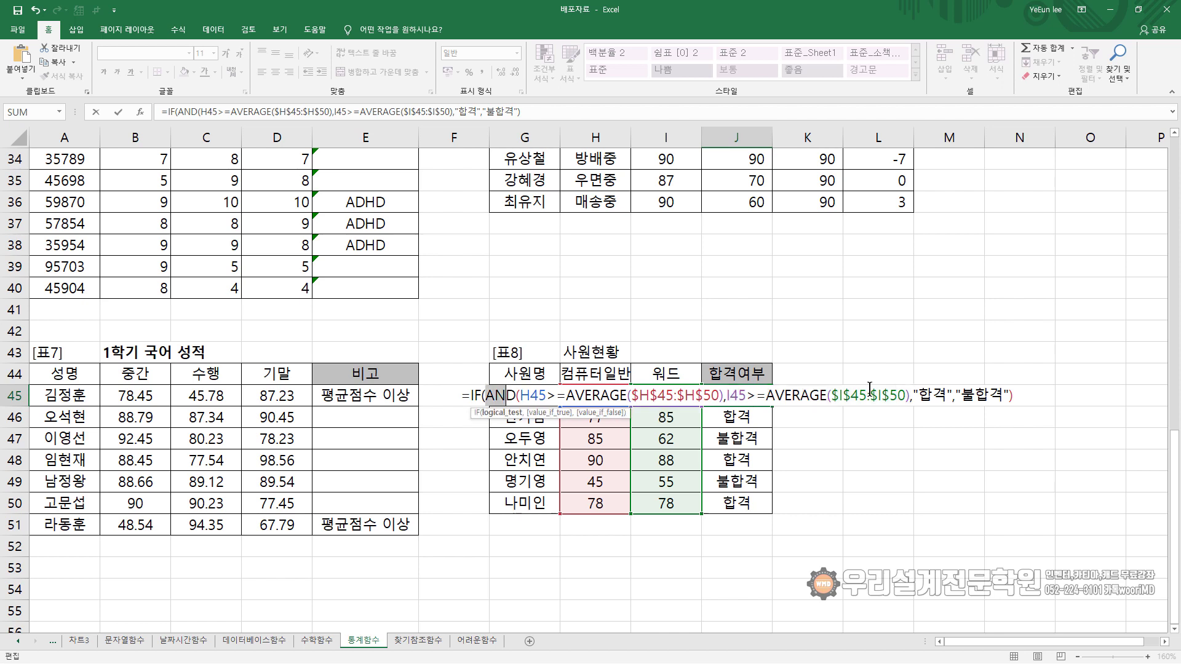
- Try to enter the J45 formula with the AND closing parenthesis placed at the very end, and remove that parenthesis again
click(1019, 397)
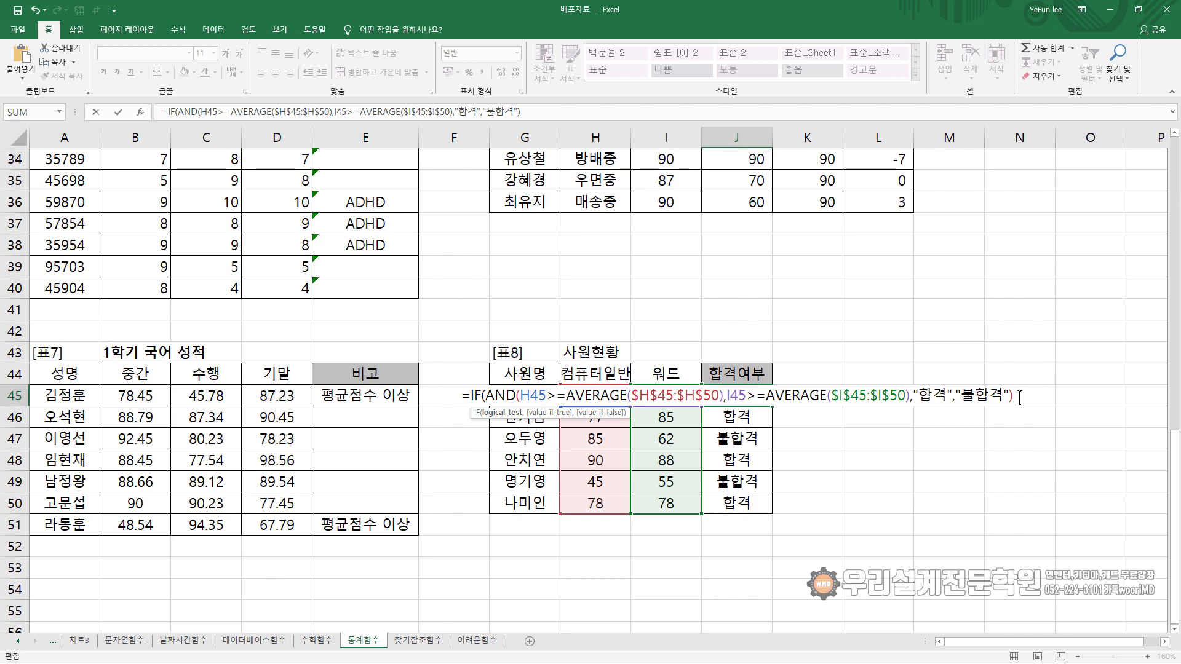
text())
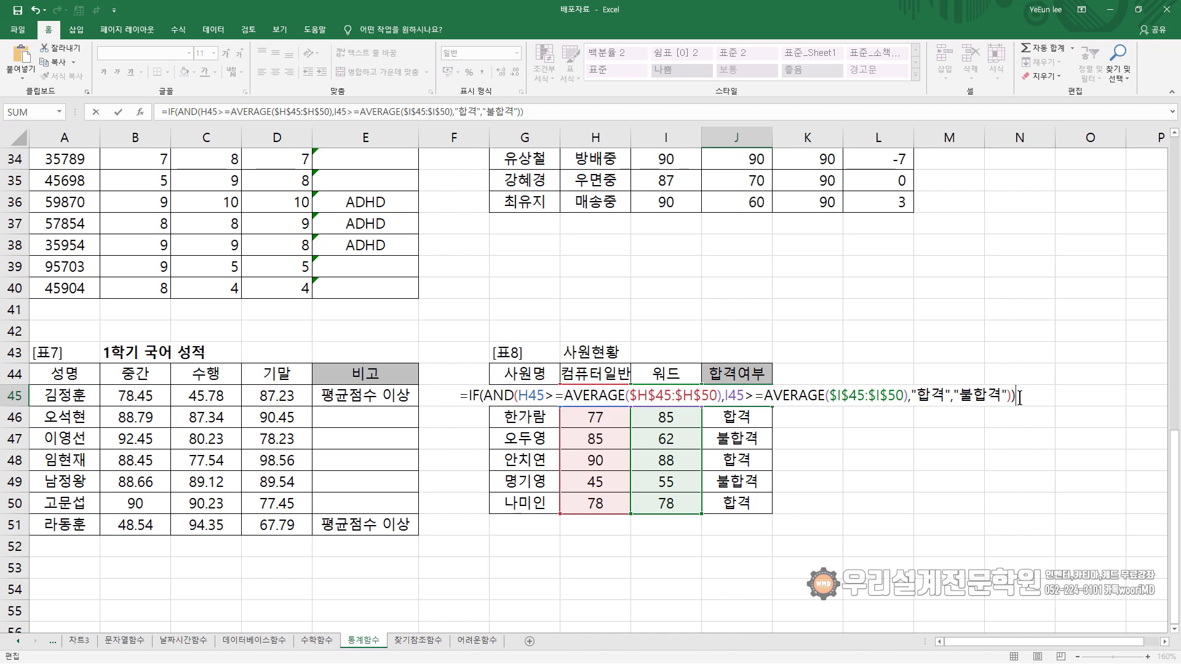
key(Return)
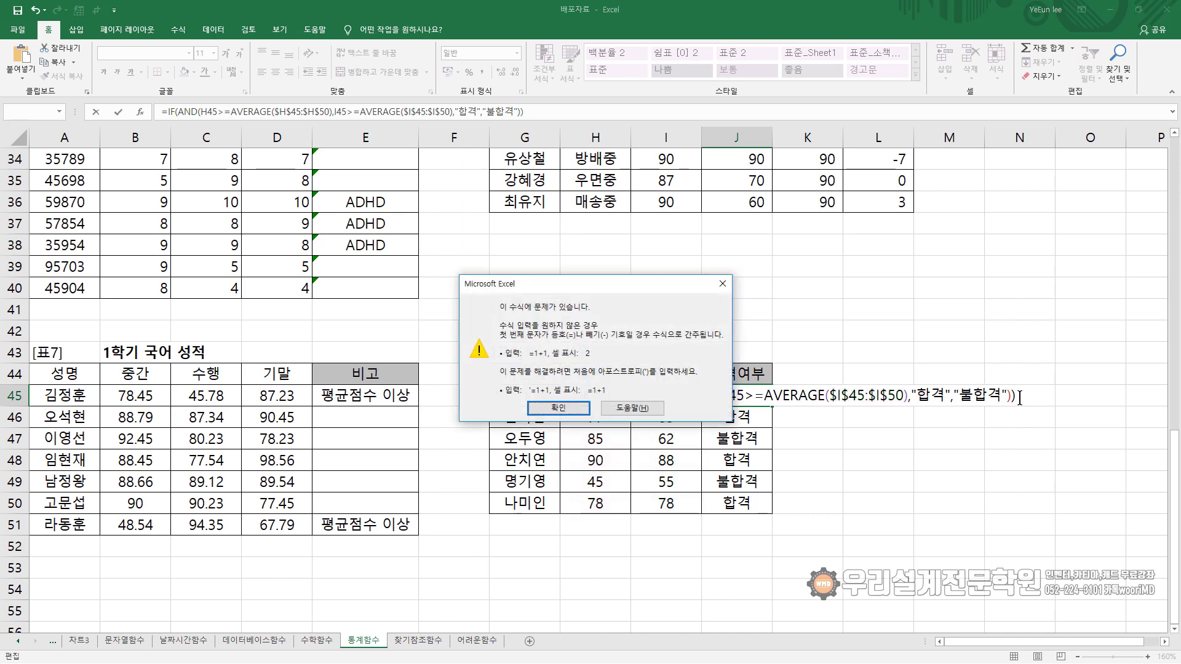
key(Return)
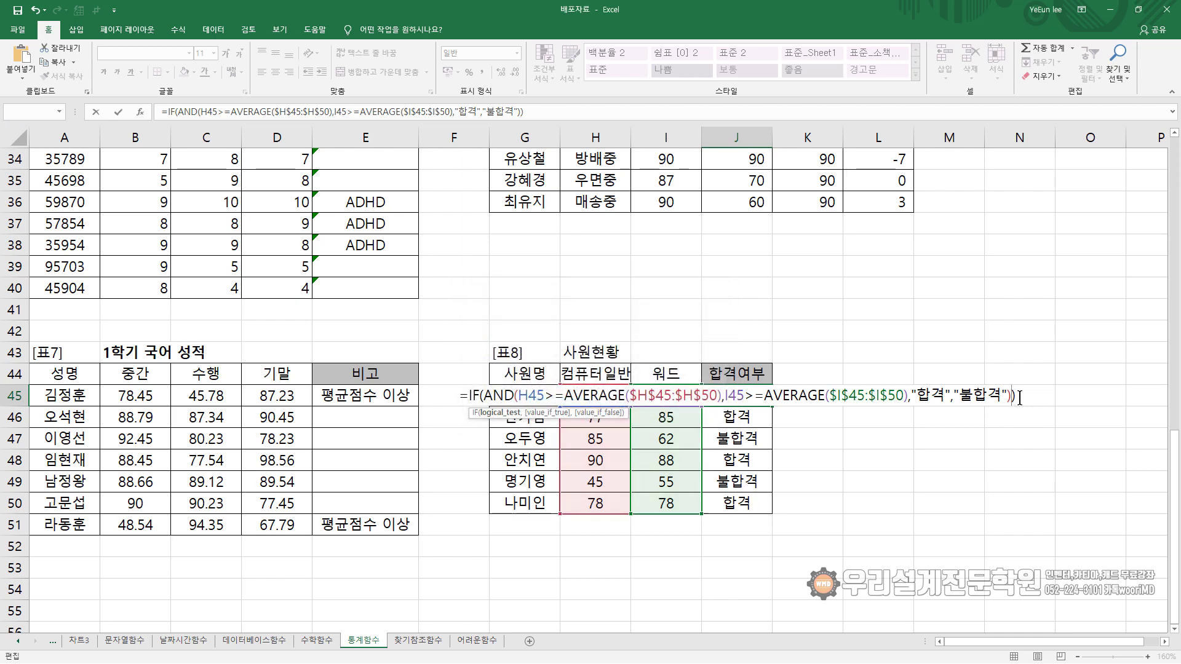
key(BackSpace)
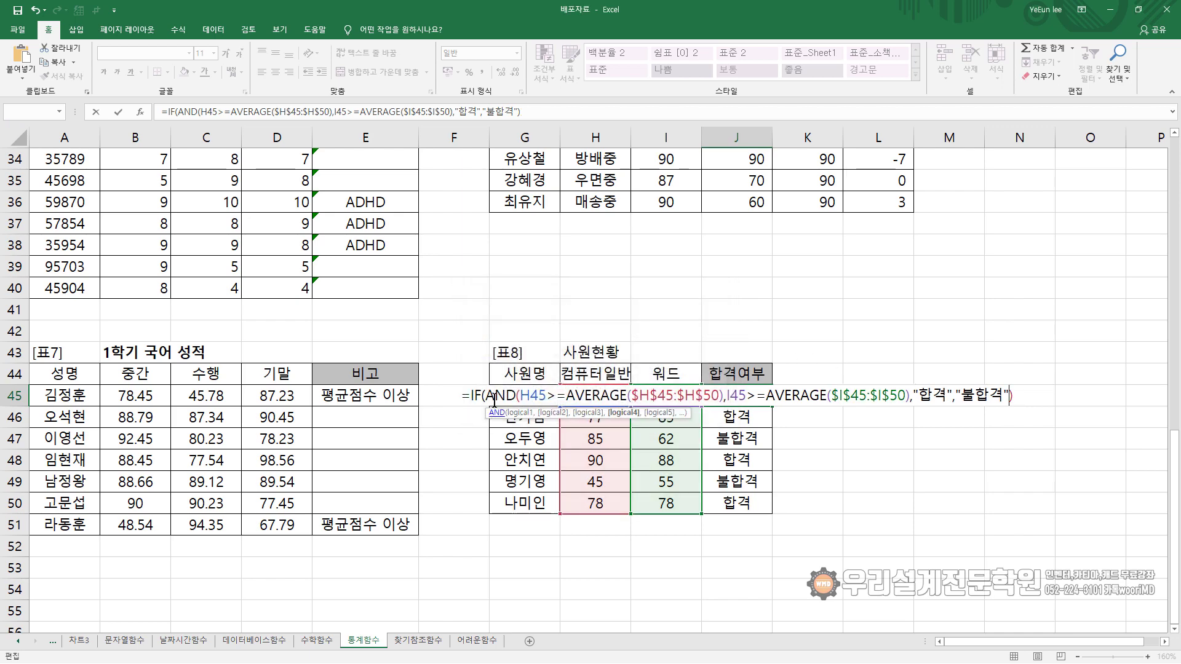
- Restore the AND closing parenthesis right after AVERAGE($I$45:$I$50), review the full logical test and re-enter the J45 formula
click(524, 397)
click(909, 396)
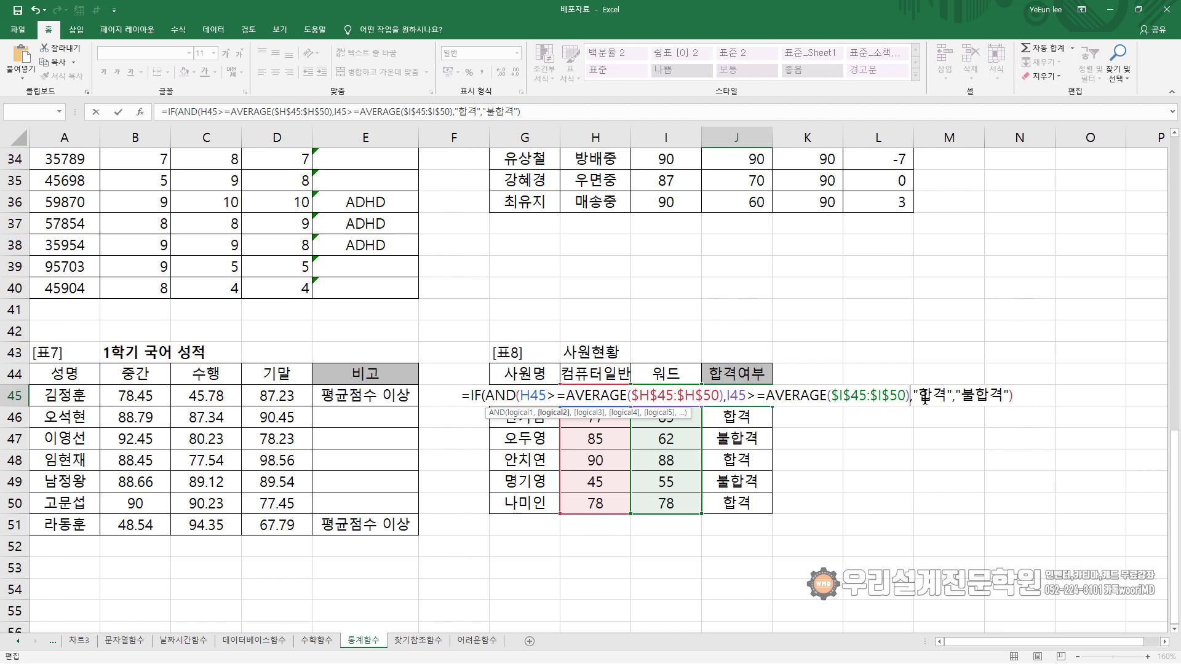
text())
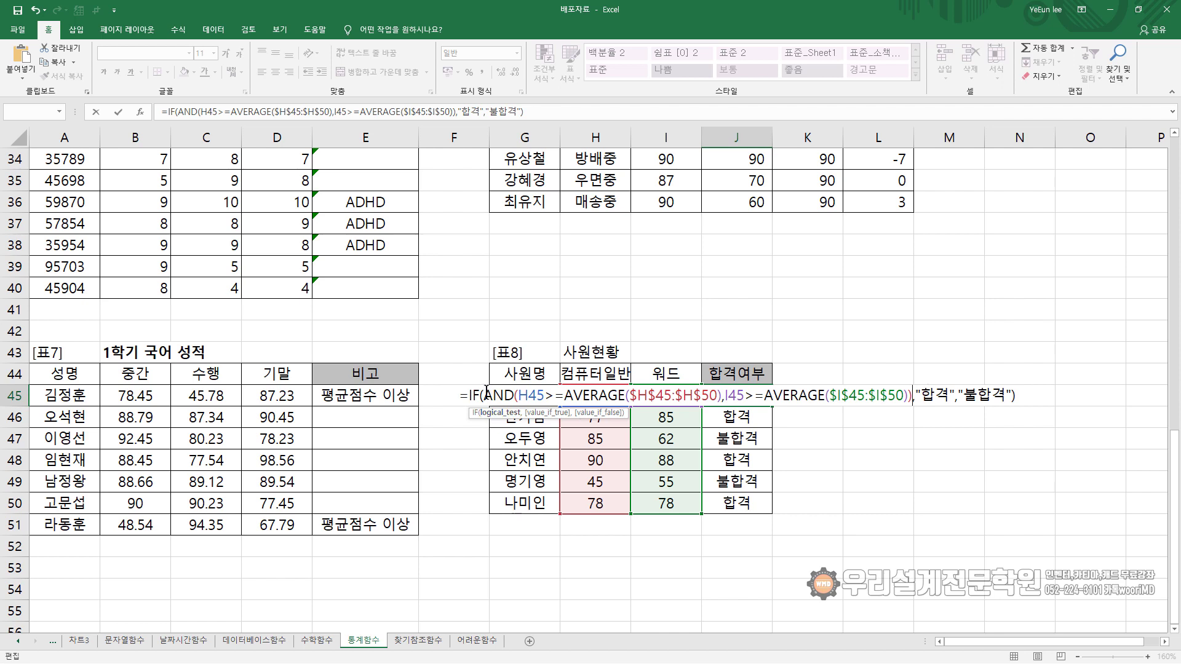
drag(484, 395, 908, 396)
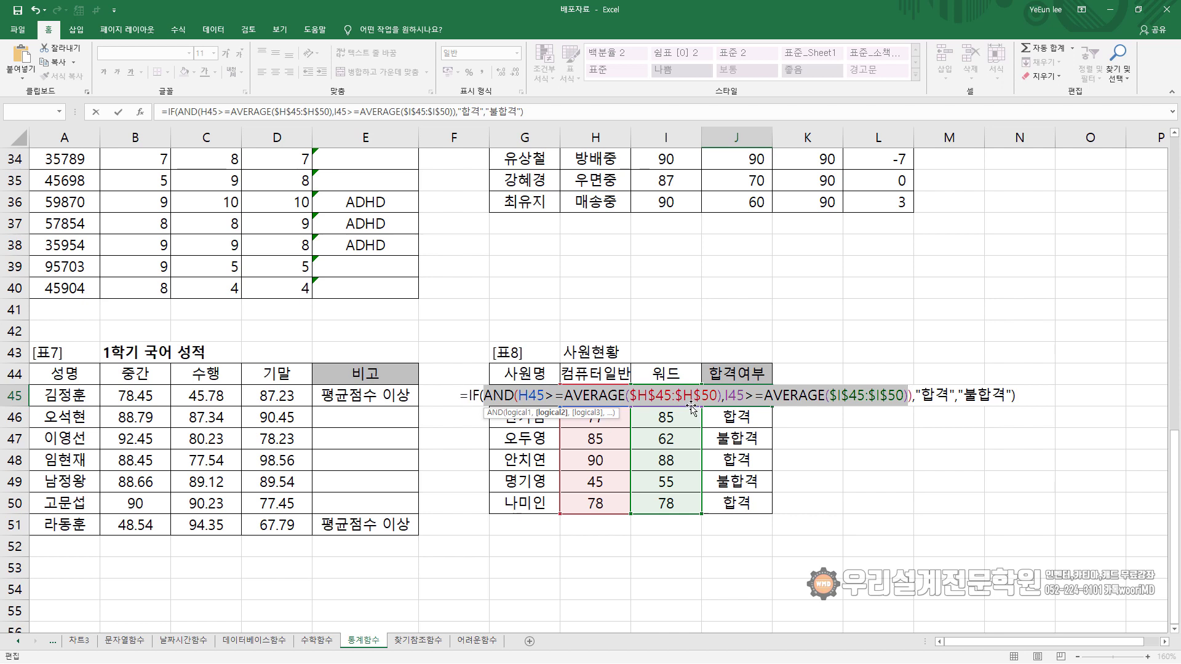
key(Return)
click(765, 398)
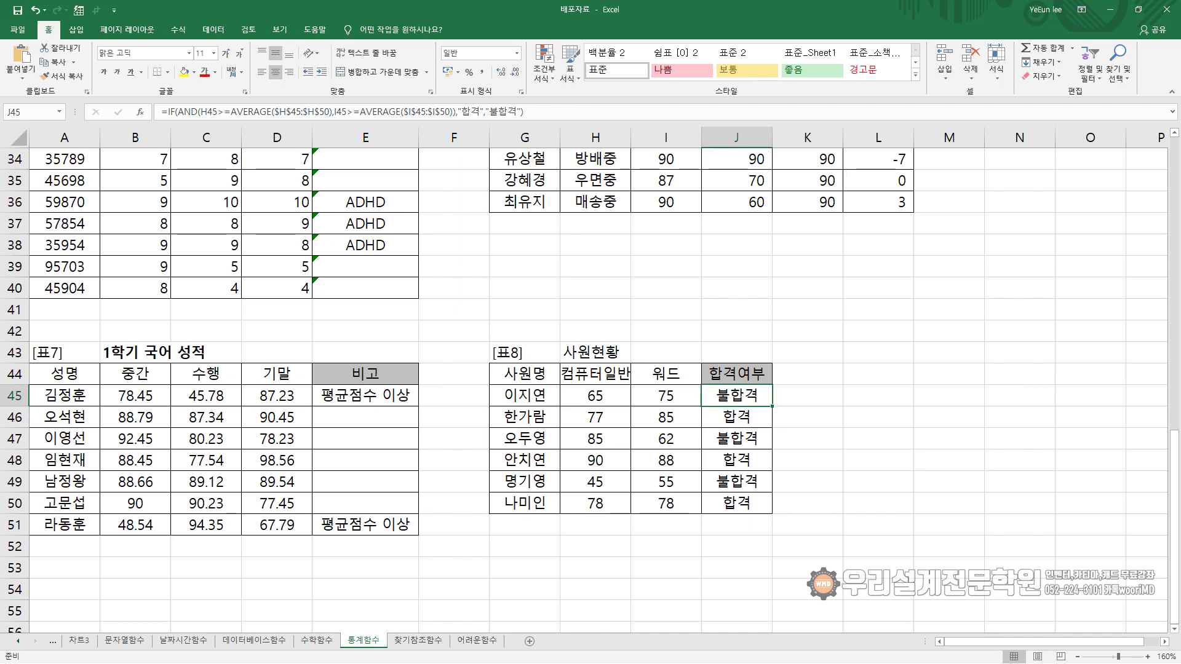
scroll(912, 384, down, 2)
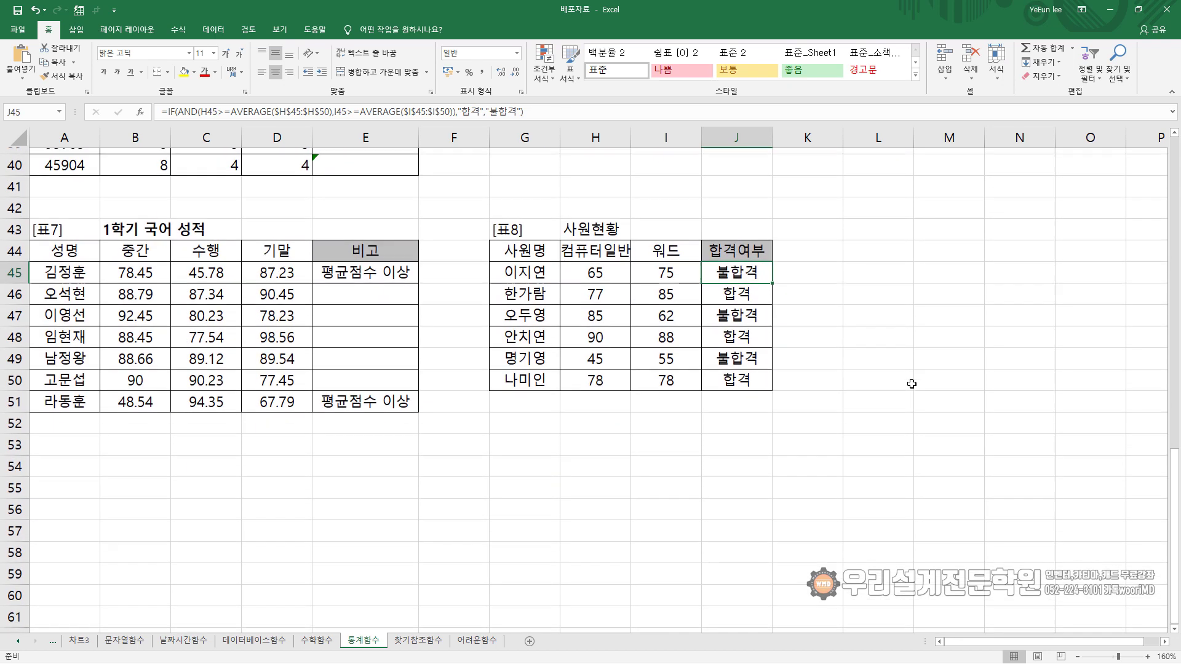
scroll(912, 384, up, 3)
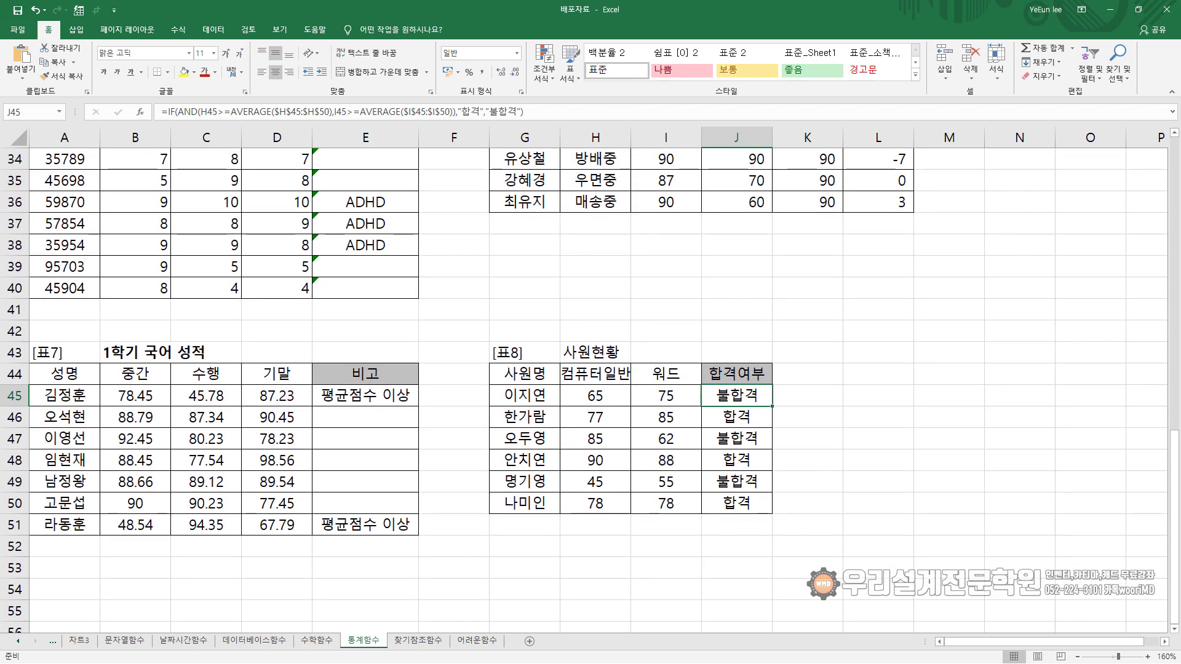